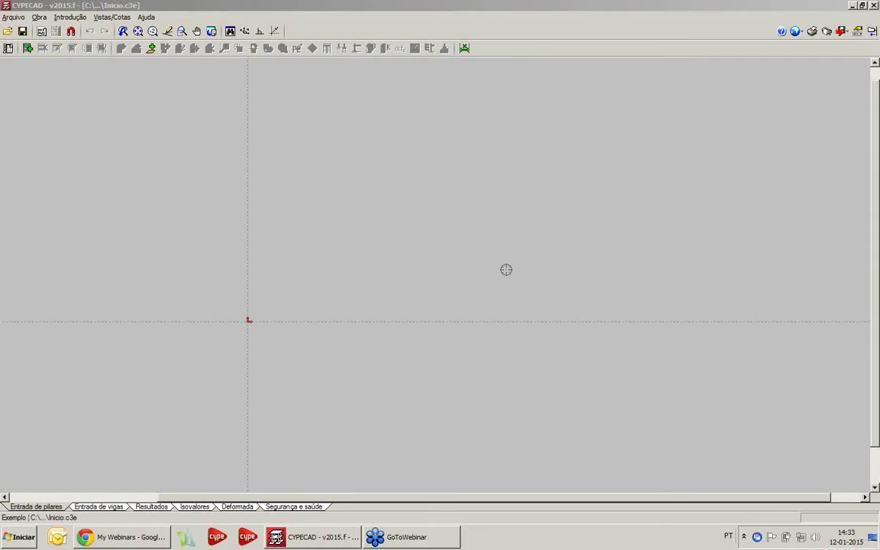
Open the reinforcement tables for columns from the project data's bar steel types and check the available library tables
left_click(39, 17)
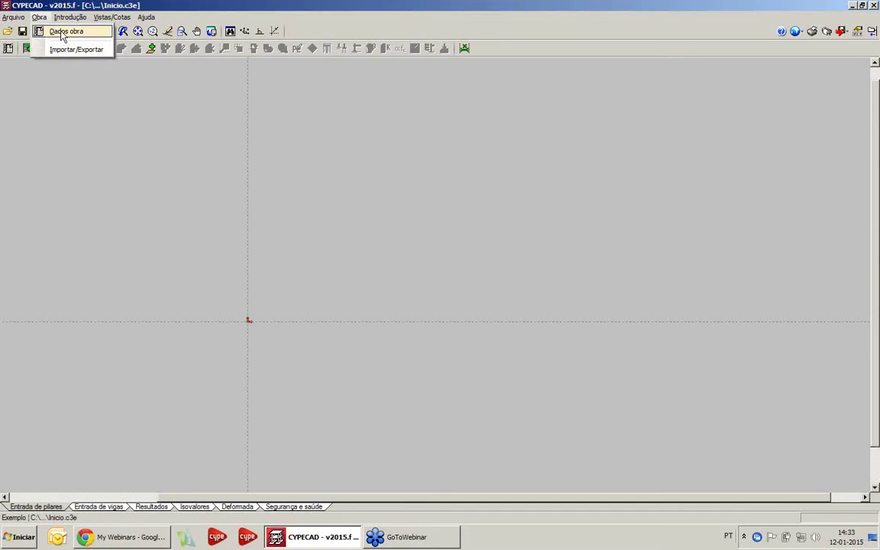
left_click(66, 32)
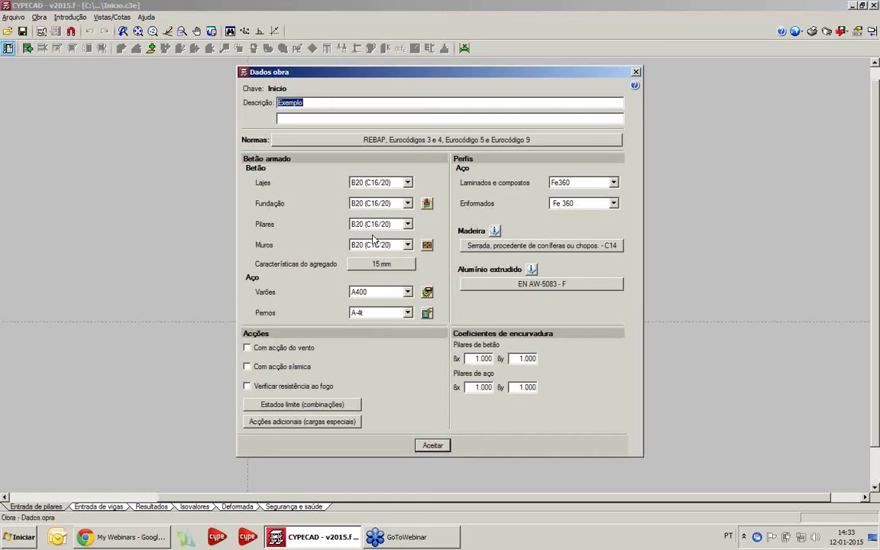
left_click(427, 293)
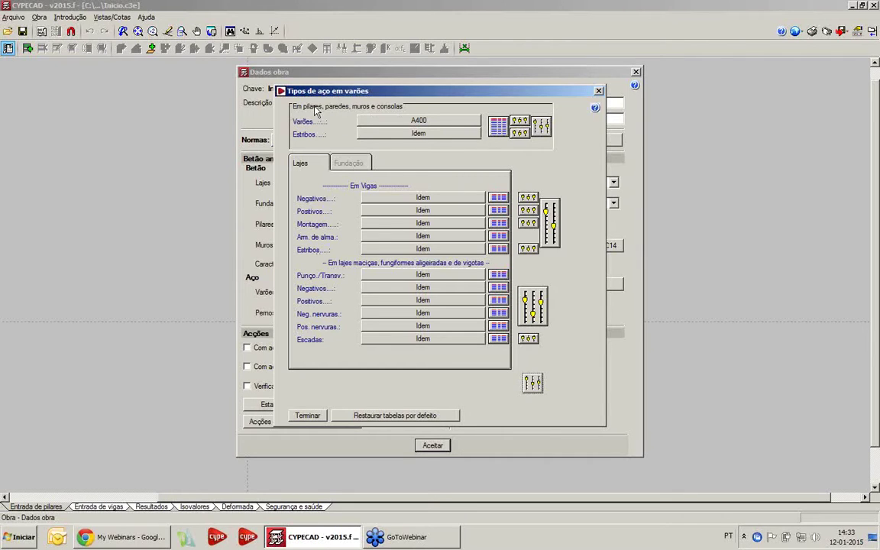
left_click(499, 128)
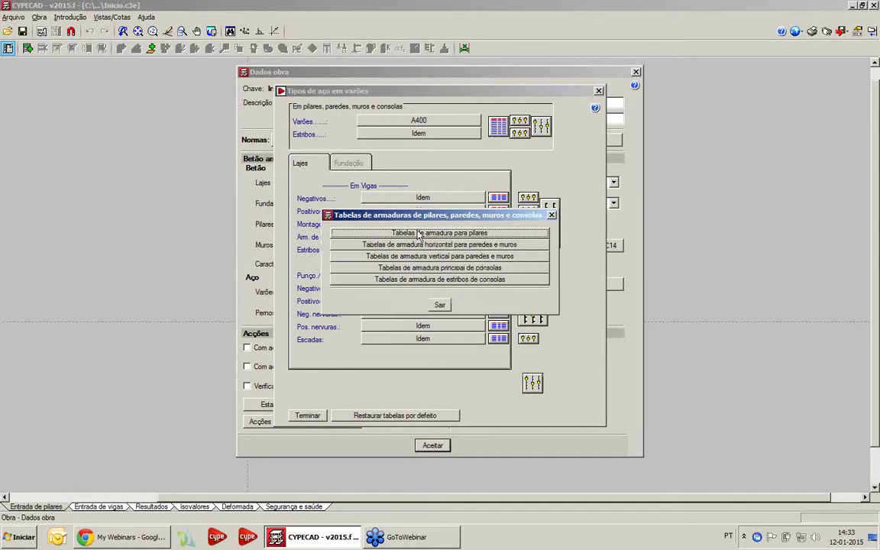
left_click(441, 233)
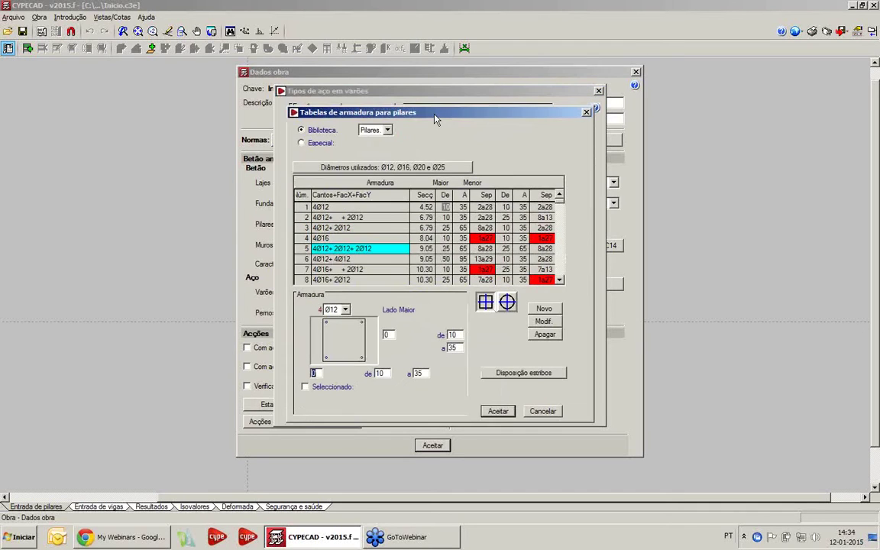
left_click_drag(434, 118, 435, 114)
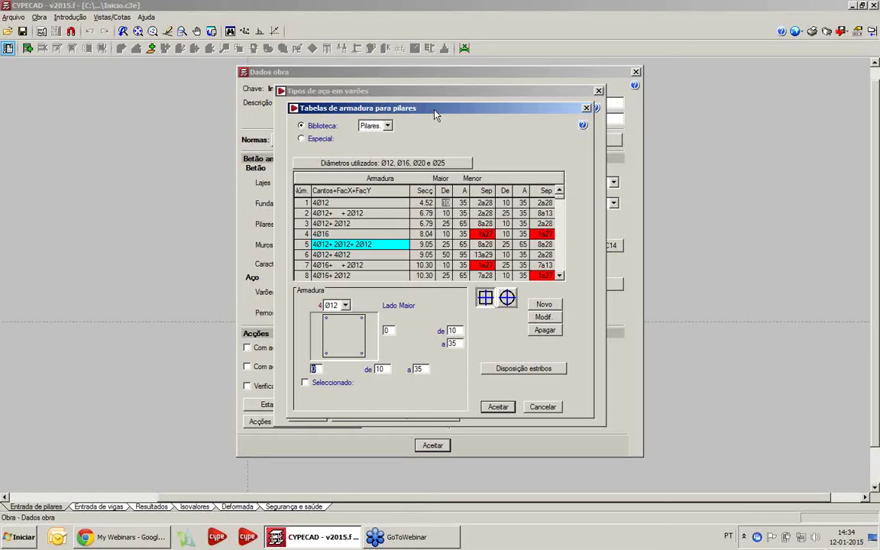
left_click(387, 126)
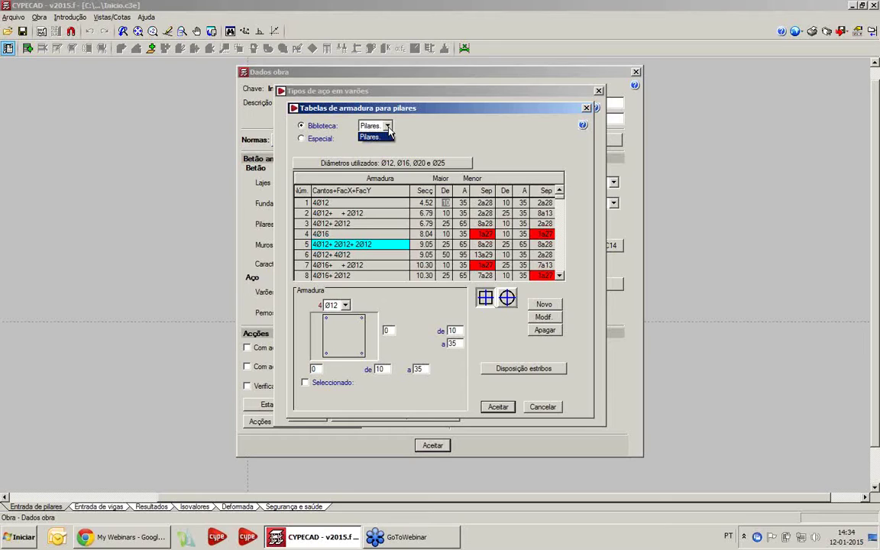
left_click(386, 136)
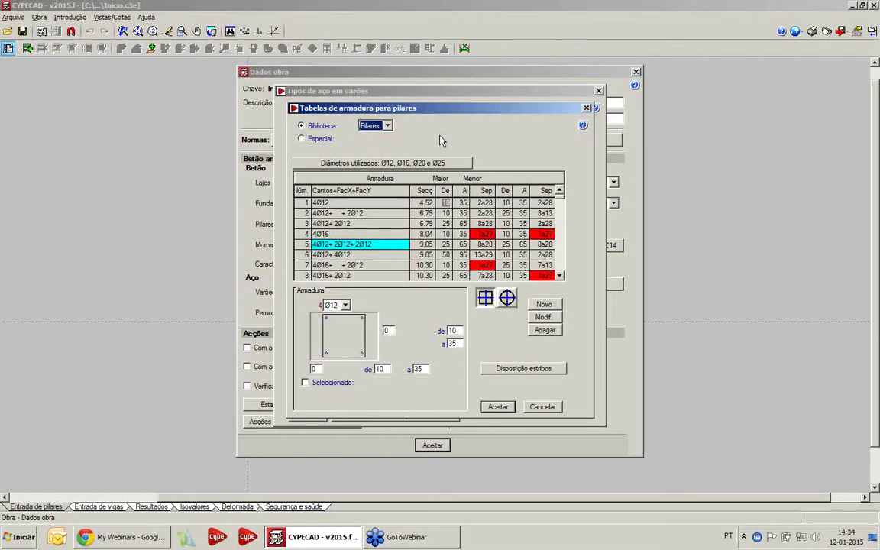
Switch the column reinforcement table to a special one and name it Pilares Moradias
left_click(311, 139)
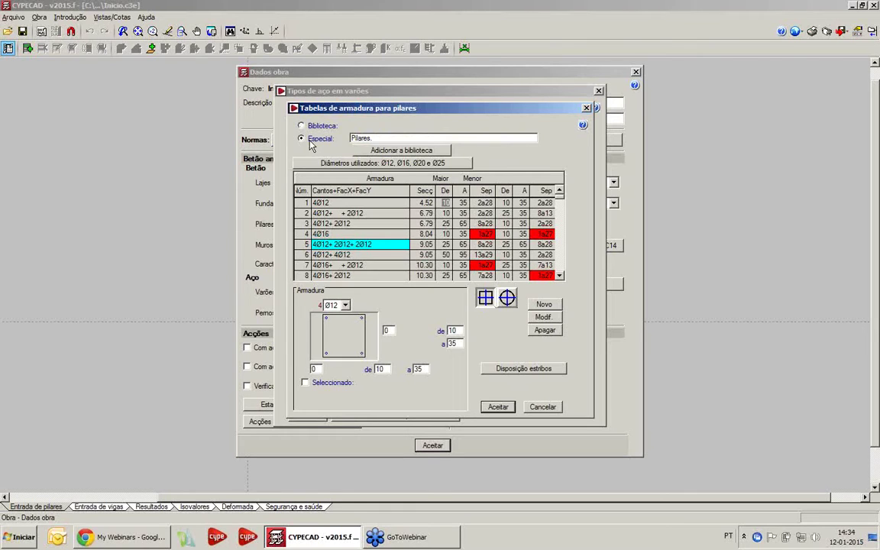
left_click(374, 139)
key("BackSpace")
type("Moradias")
left_click_drag(403, 109, 406, 109)
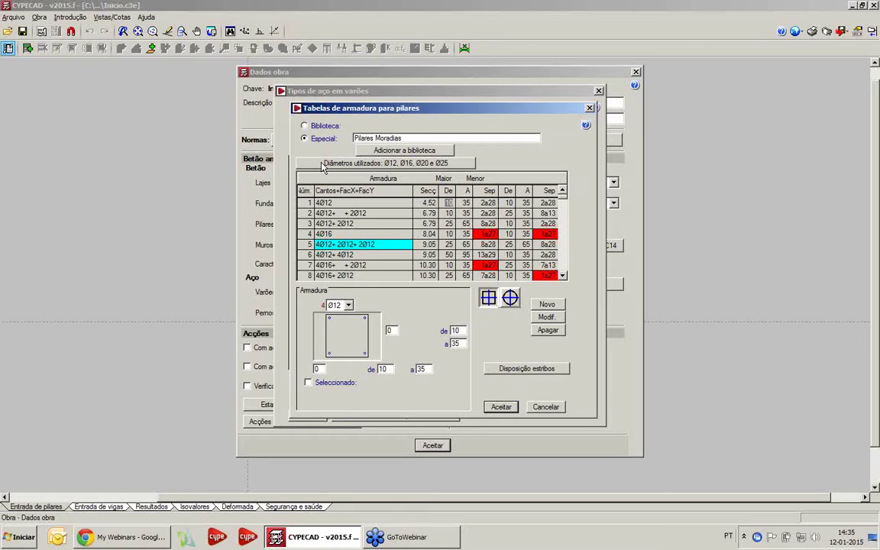
Exclude longitudinal bars Ø25 and Ø20 from the column table's used diameters, deleting the reinforcements that use them
left_click(365, 164)
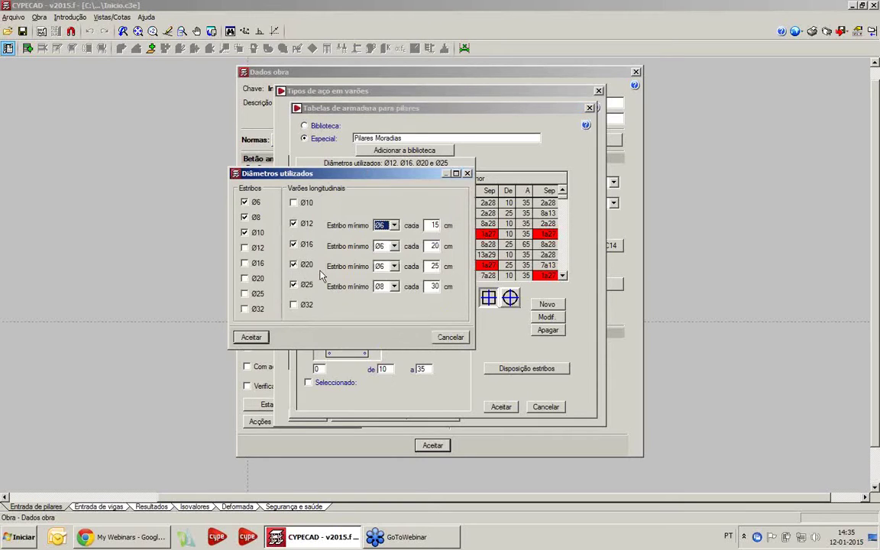
left_click(301, 285)
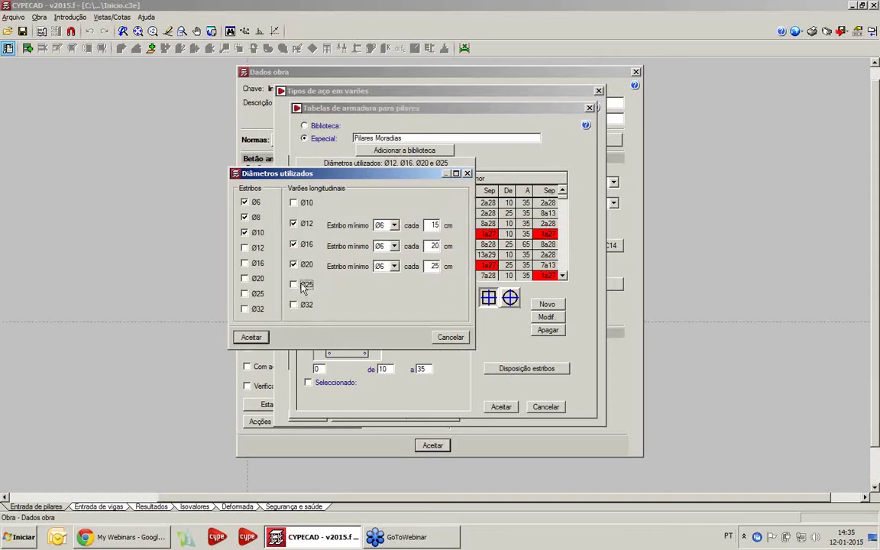
left_click(301, 265)
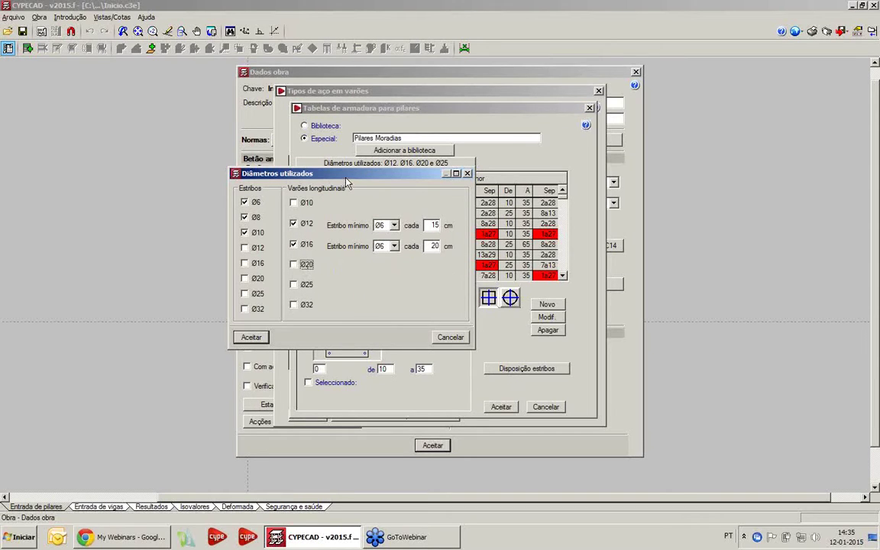
left_click_drag(352, 178, 421, 179)
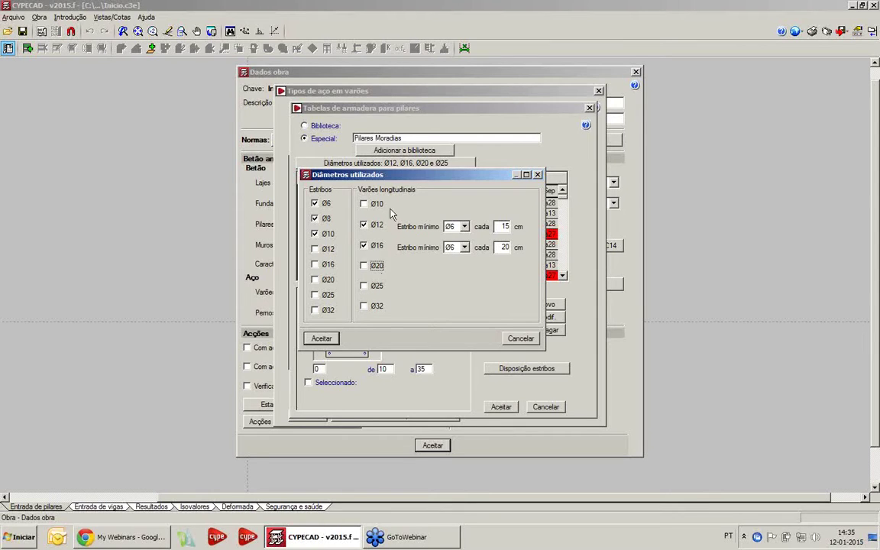
left_click_drag(367, 171, 377, 173)
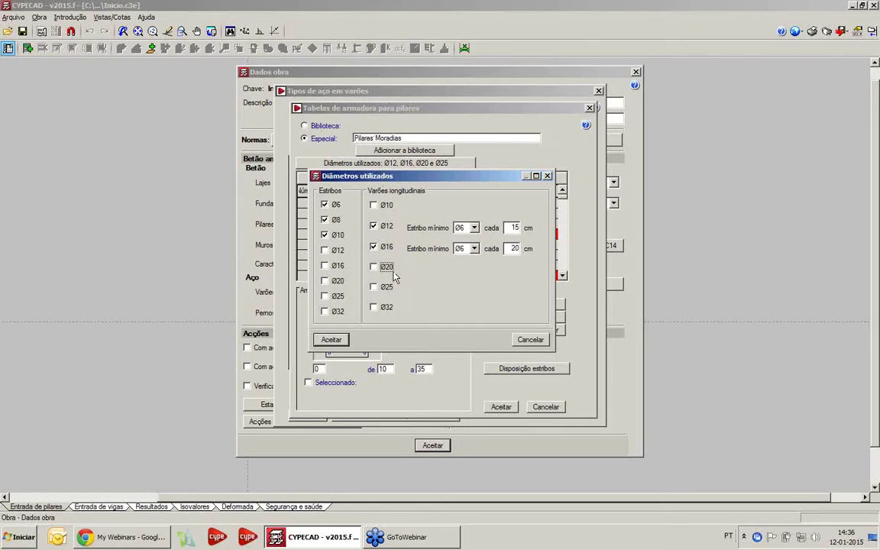
left_click(331, 341)
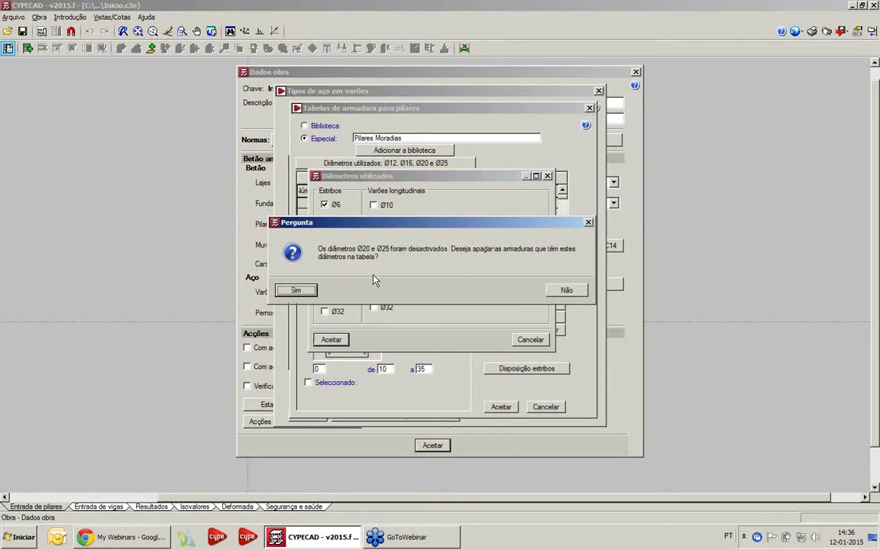
left_click(294, 289)
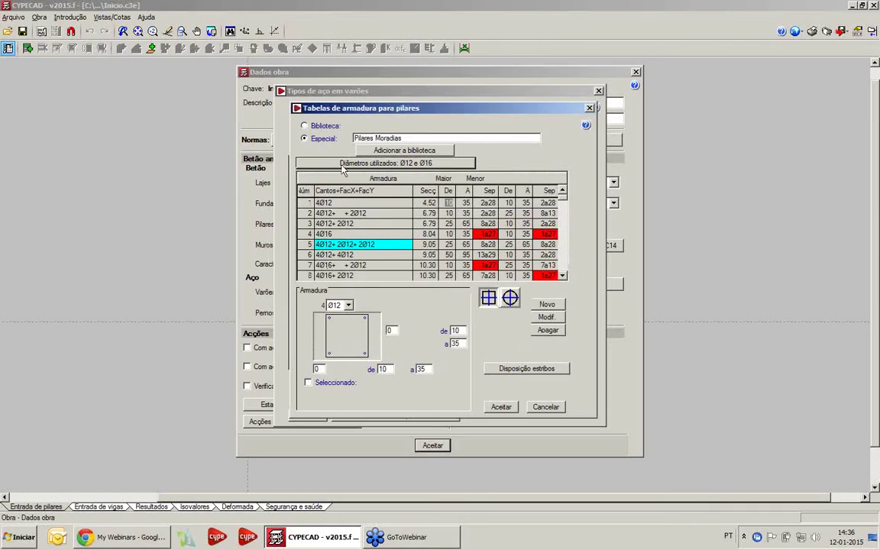
Add the Pilares Moradias table to the library and switch the column tables back to library mode
left_click(369, 224)
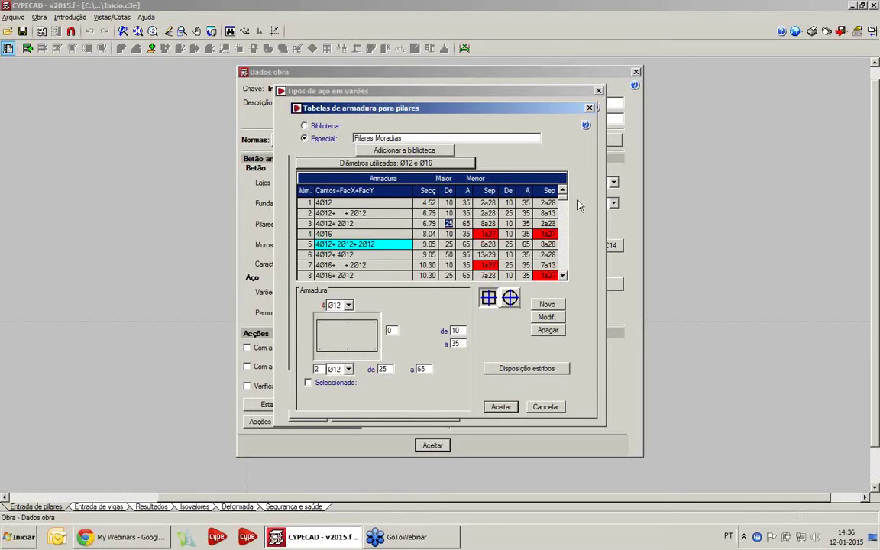
mouse_move(565, 204)
left_mouse_down()
mouse_move(564, 274)
mouse_move(563, 197)
left_mouse_up()
left_click(401, 151)
left_click(309, 125)
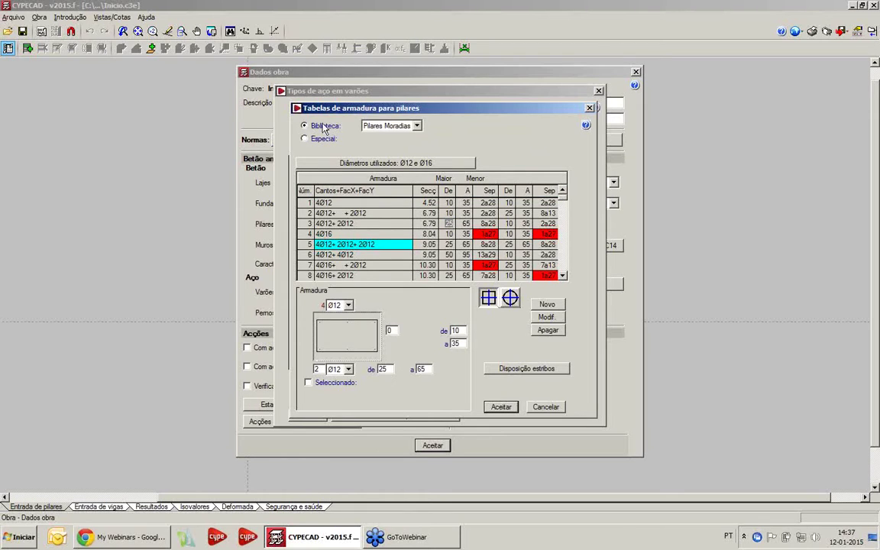
Compare the library tables Pilares and Pilares Moradias, and leave the column reinforcement tables without accepting
left_click(418, 126)
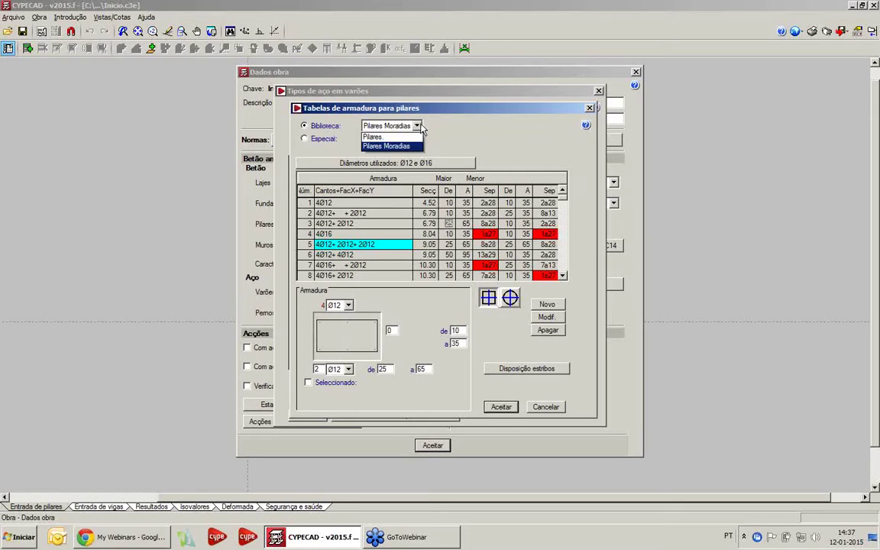
left_click(374, 136)
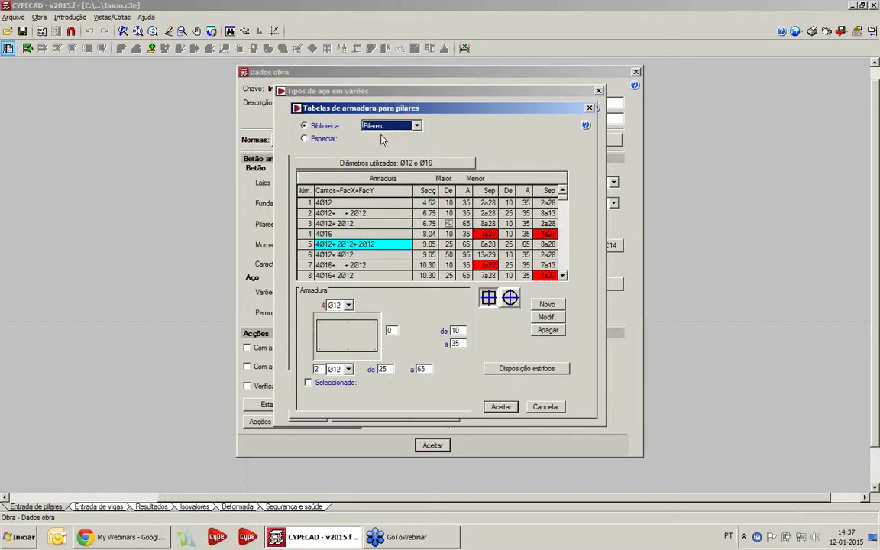
left_click(371, 123)
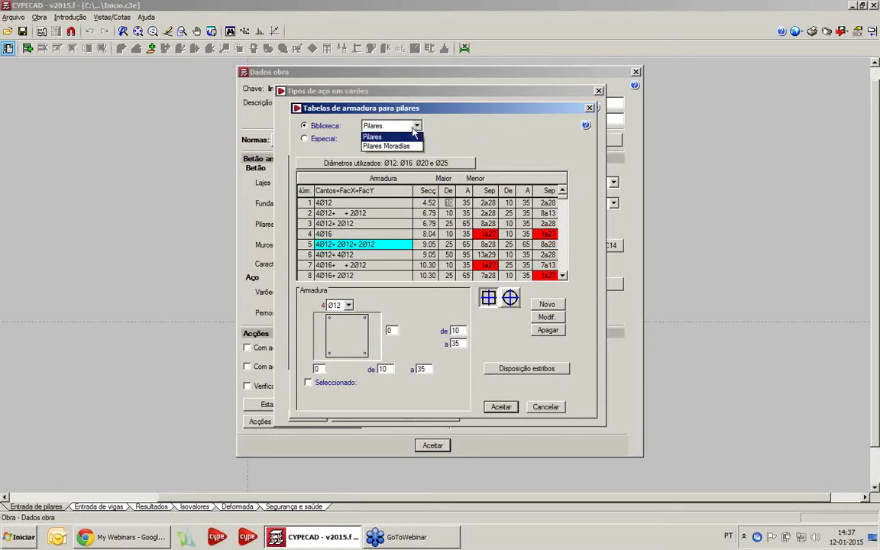
left_click(407, 147)
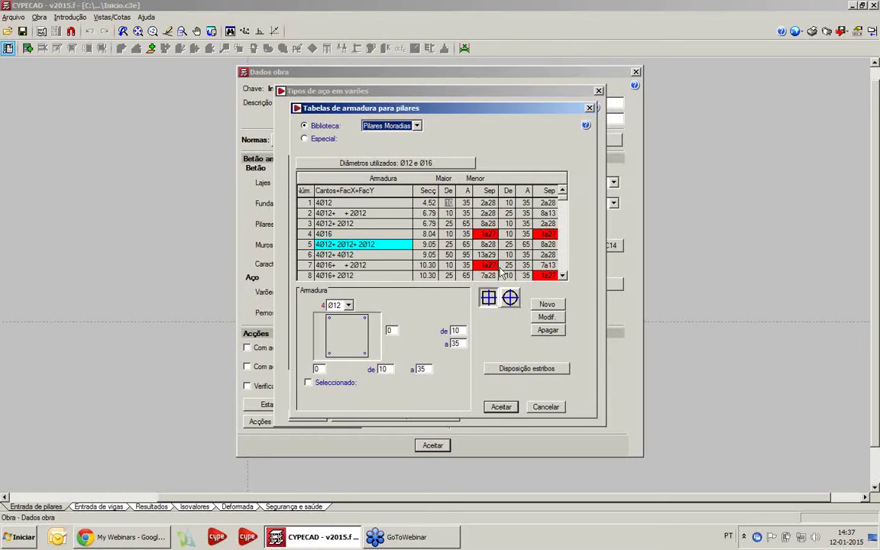
left_click(553, 407)
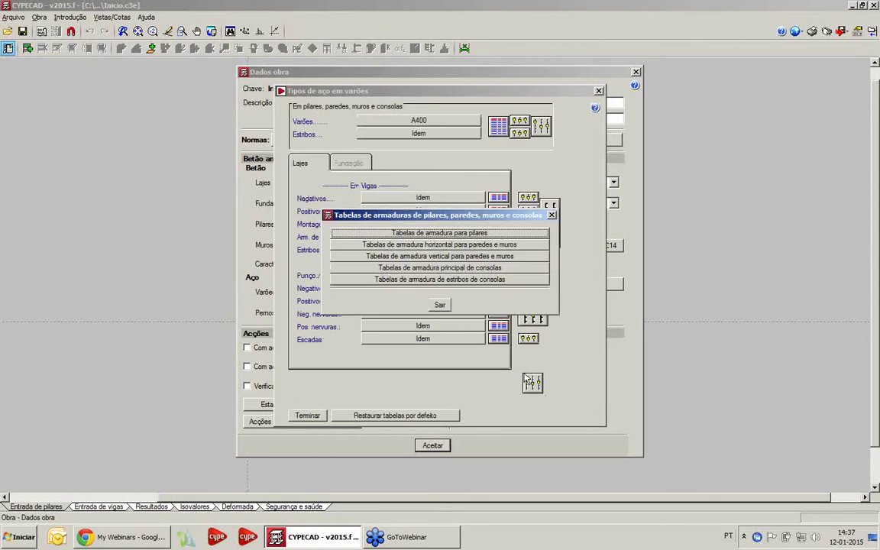
left_click(440, 306)
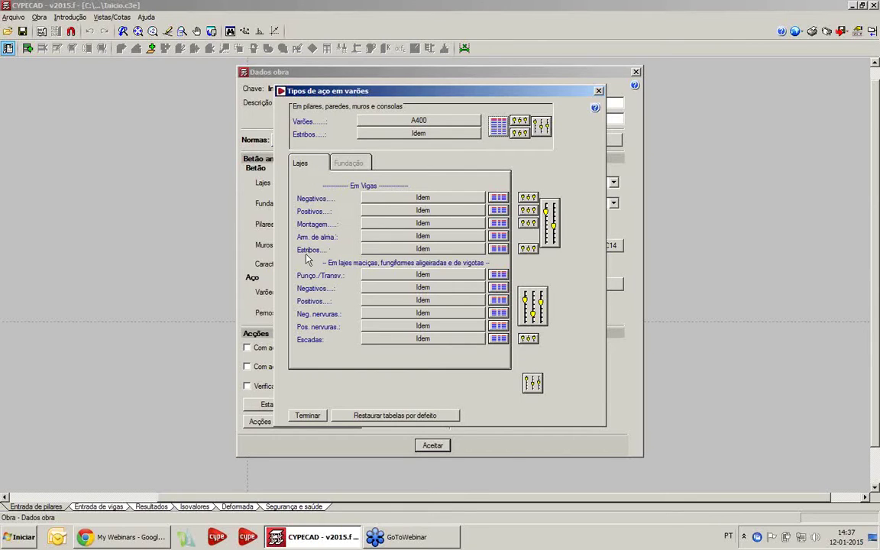
Open the beam stirrup table, switch it to a special one and name it Vigas: estribos. 2
left_click(497, 250)
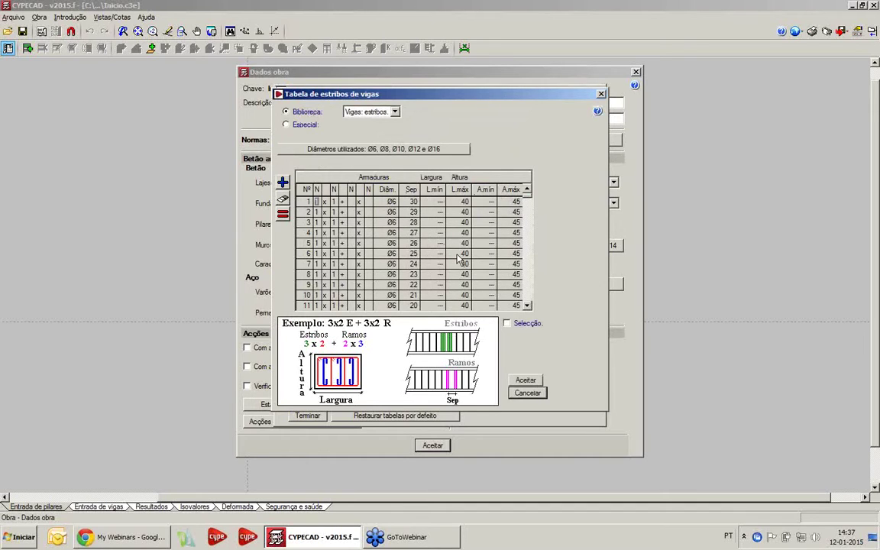
left_click(288, 125)
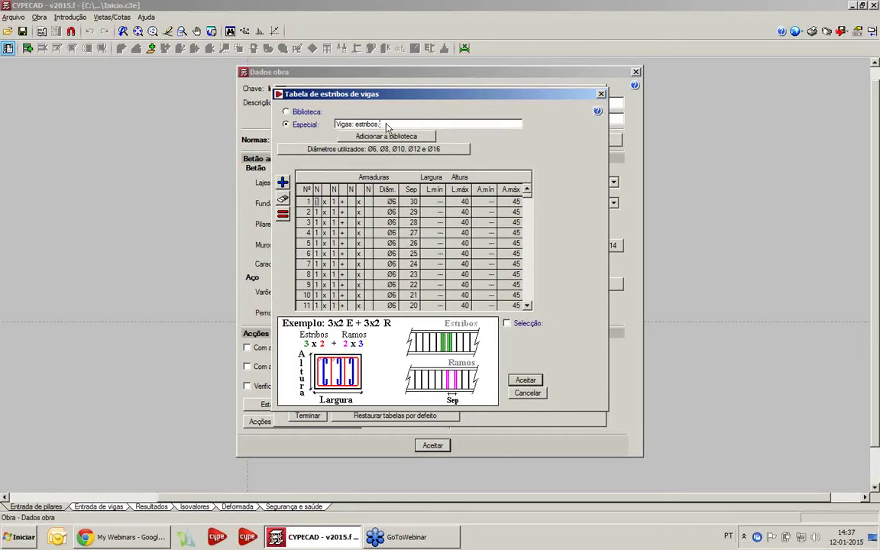
type("-")
type("2")
Restrict the beam stirrup table to diameter Ø8, deleting the reinforcements with Ø6, Ø10, Ø12 and Ø16
left_click(384, 150)
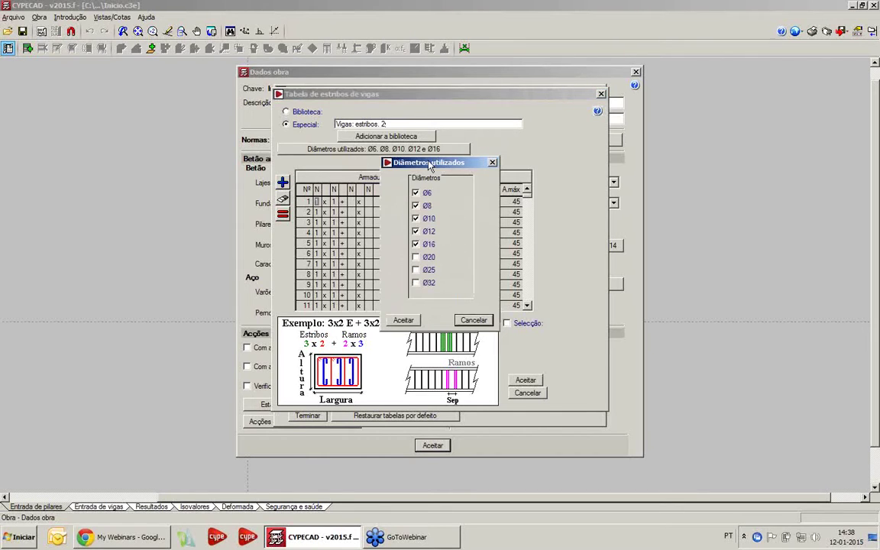
left_click(415, 218)
left_click(416, 243)
left_click(415, 231)
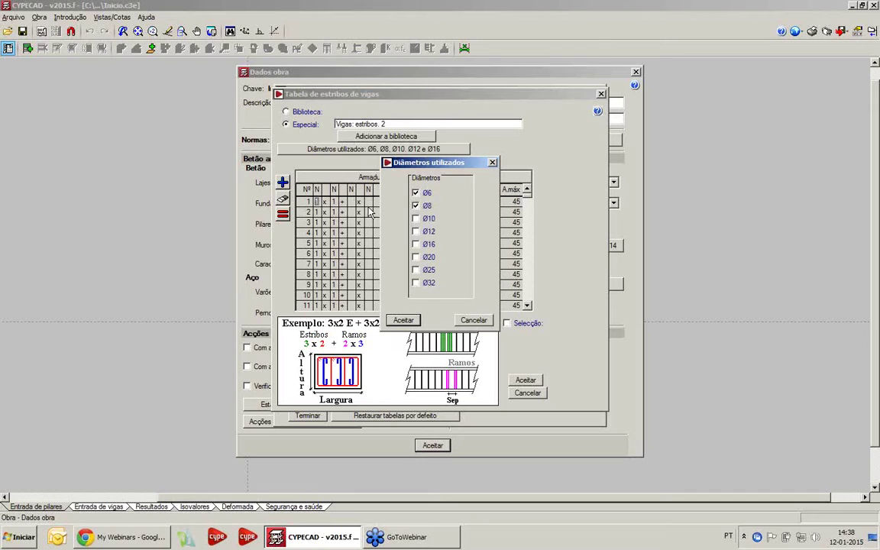
left_click_drag(437, 163, 536, 150)
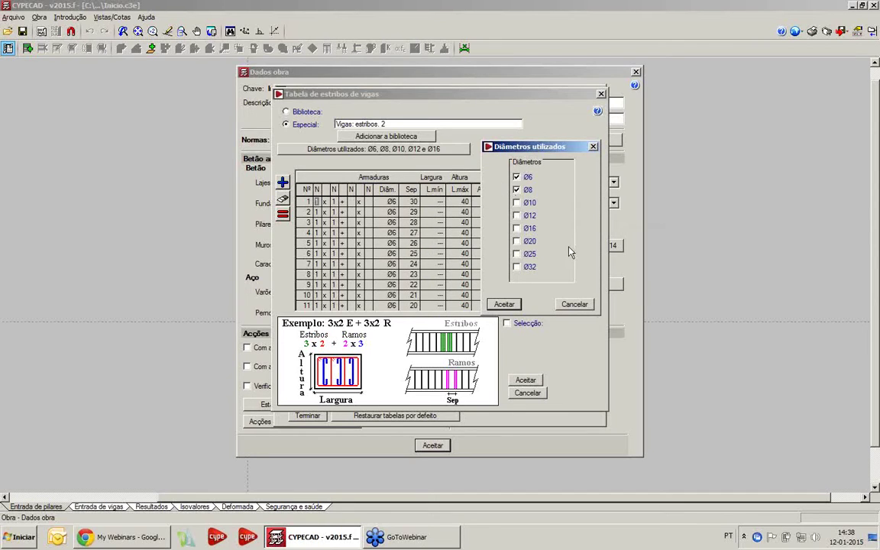
left_click(525, 178)
left_click(506, 303)
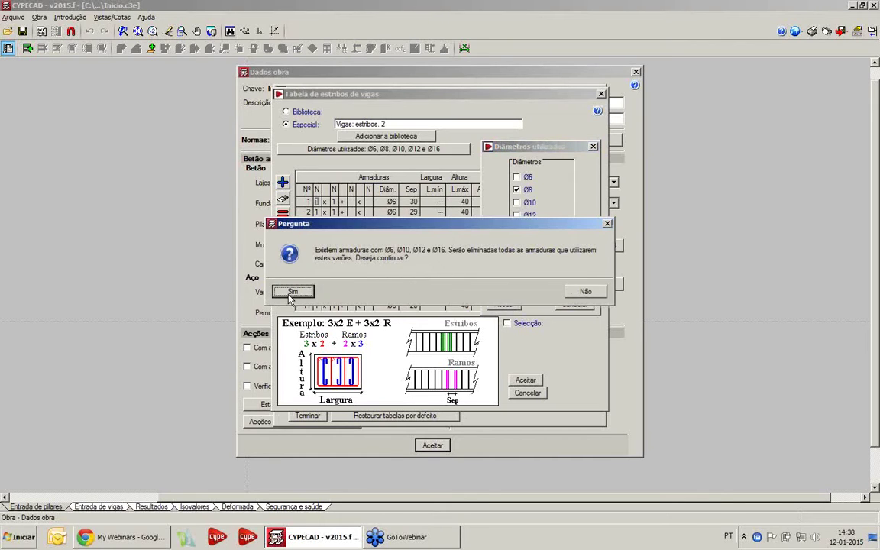
left_click(292, 292)
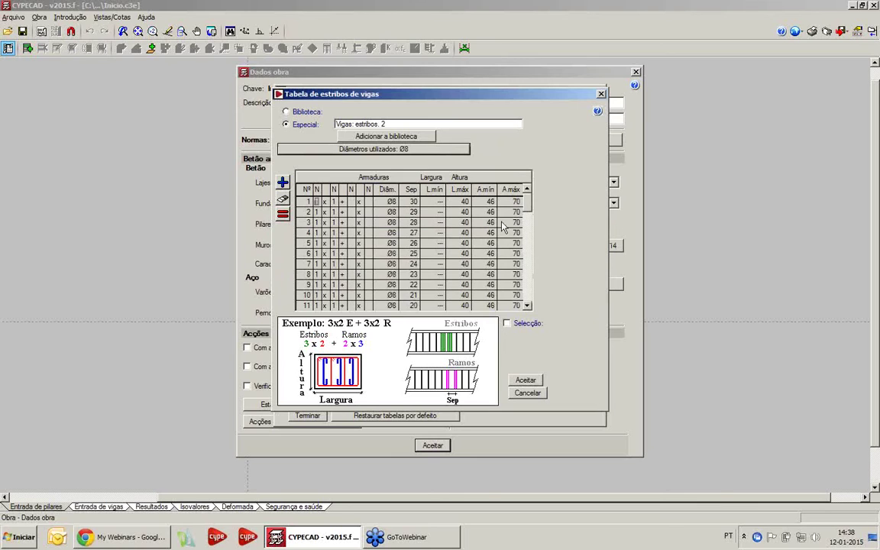
Delete the Ø8 stirrup rows with spacings 29 and 28 from the beam stirrup table
mouse_move(529, 203)
left_mouse_down()
mouse_move(528, 286)
mouse_move(530, 184)
left_mouse_up()
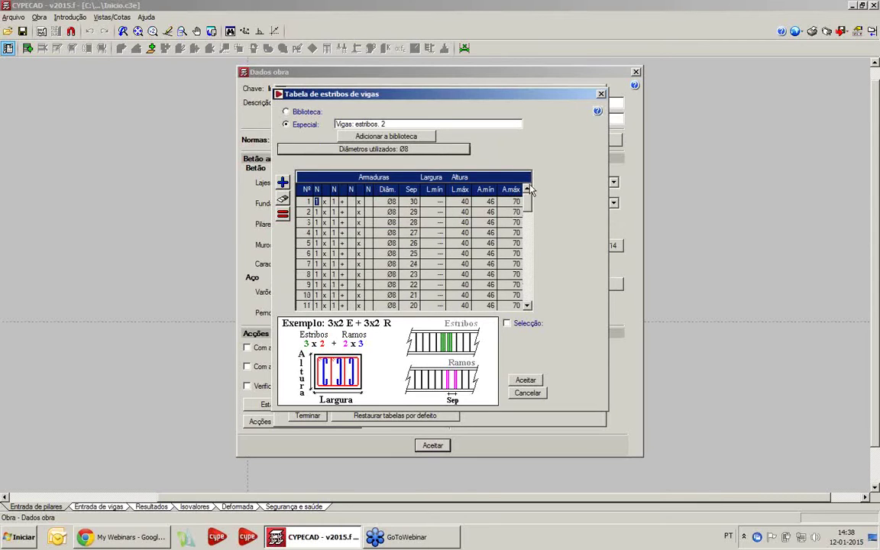
left_click(412, 222)
left_click(412, 243)
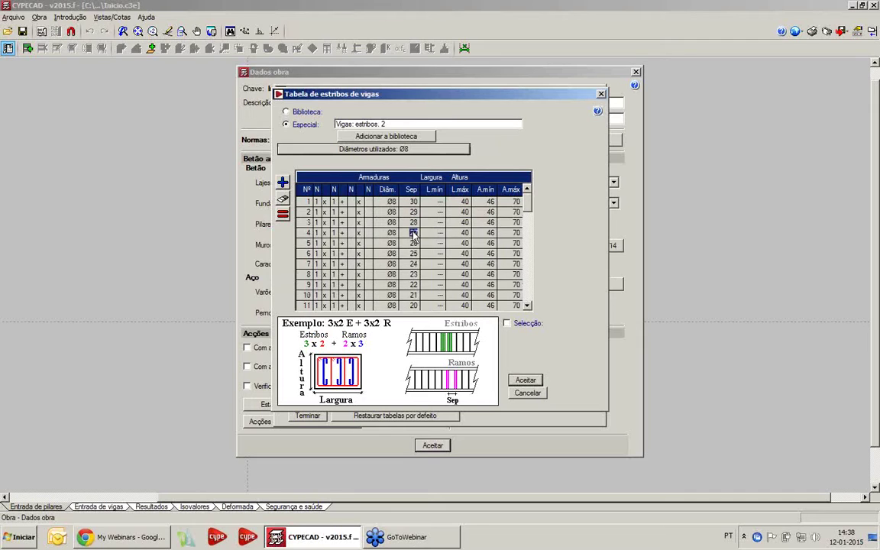
left_click(413, 222)
left_click(413, 212)
left_click(283, 199)
left_click(283, 199)
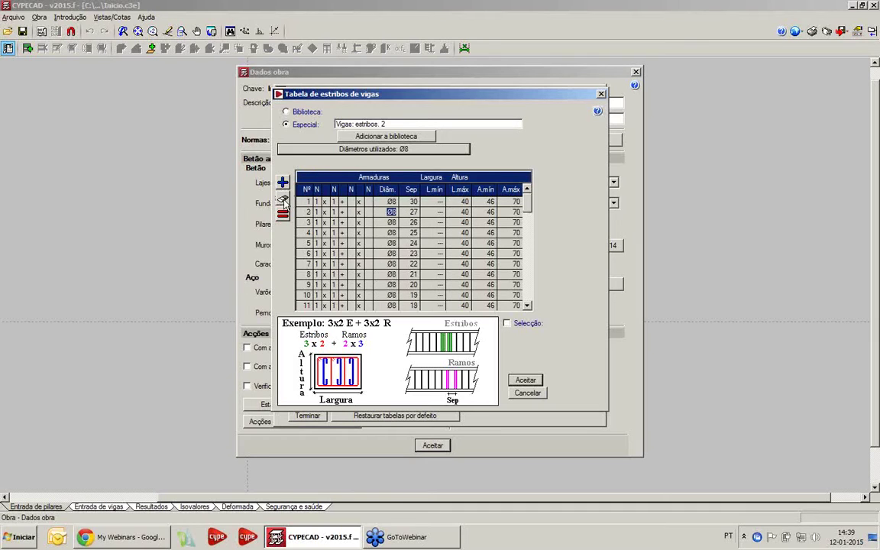
Delete the Ø8 stirrup rows with spacings 27, 26, 24, 23, 22 and 21 from the beam stirrup table, and leave it without accepting
left_click(283, 200)
left_click(387, 213)
left_click(283, 199)
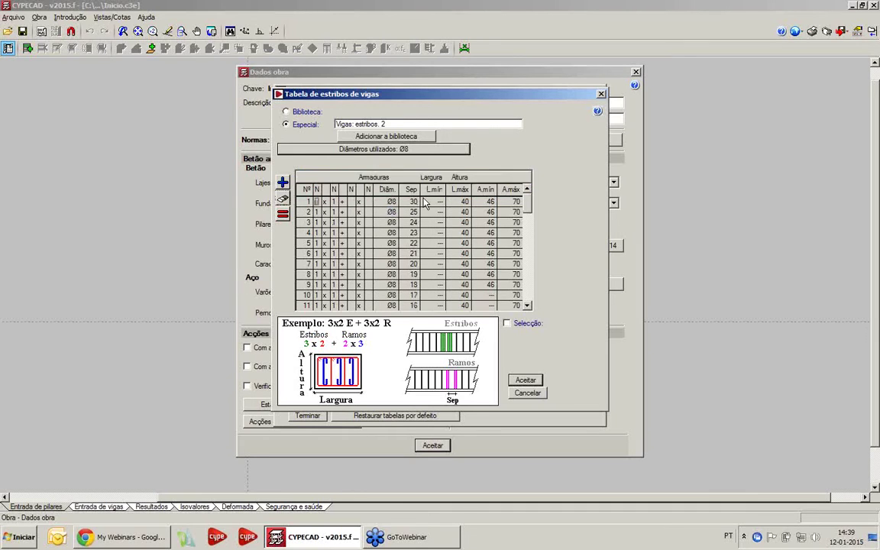
left_click(348, 222)
left_click(284, 199)
left_click(384, 223)
left_click(283, 200)
left_click(382, 222)
left_click(284, 199)
left_click(381, 222)
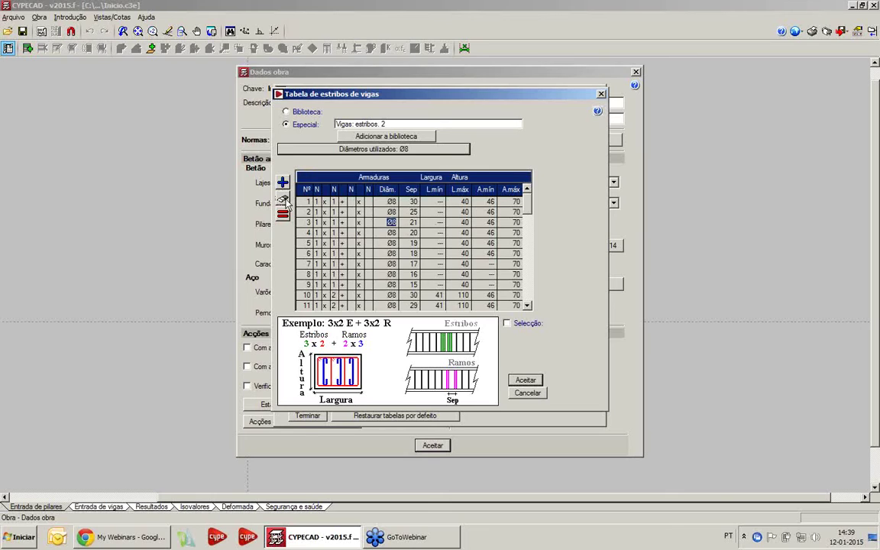
left_click(285, 199)
left_click(382, 221)
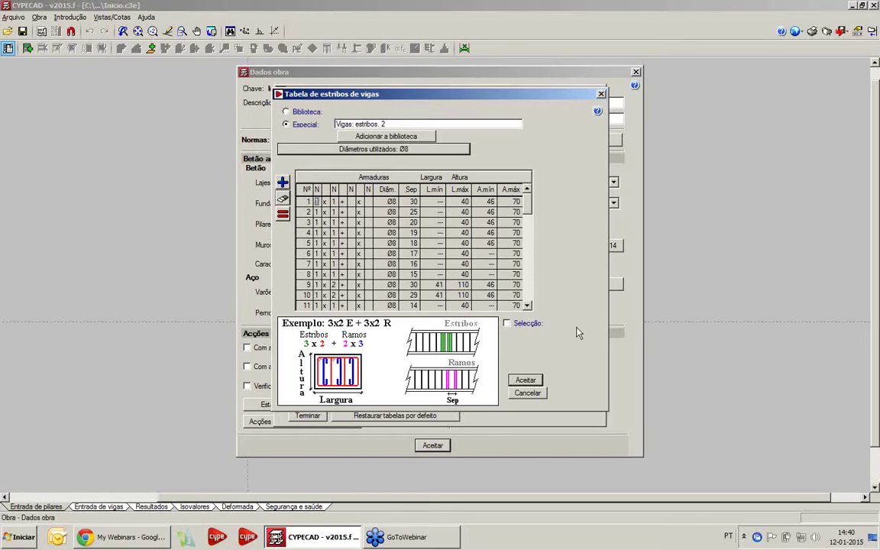
left_click(534, 393)
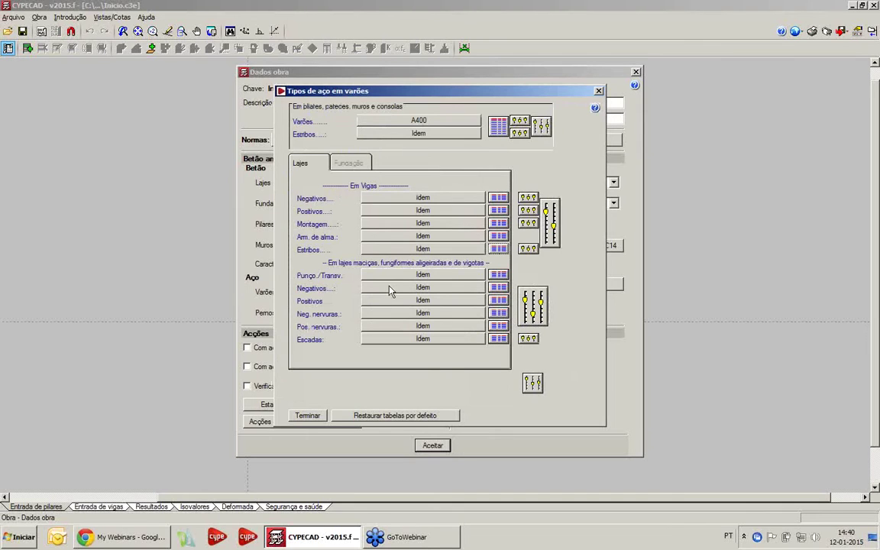
Open the foundation reinforcement table for isolated footings, switch it to a special table and start editing it
left_click(348, 164)
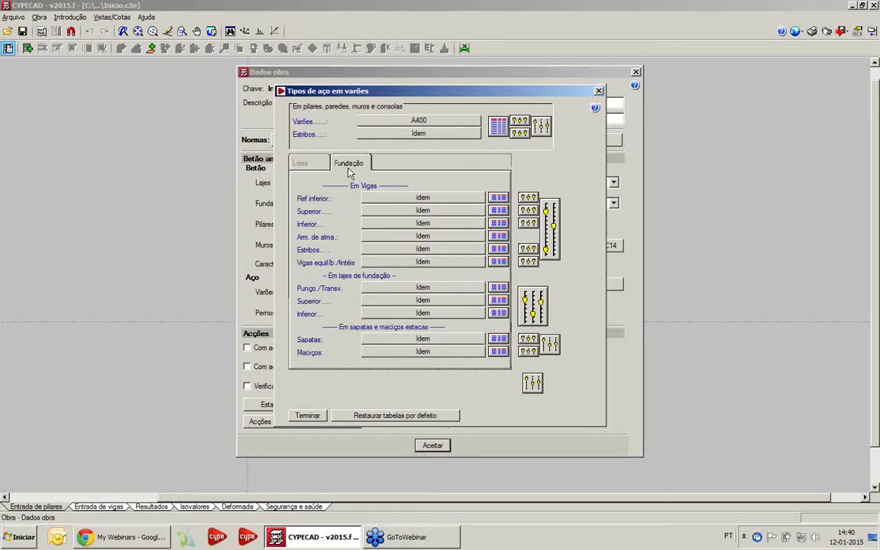
left_click(497, 339)
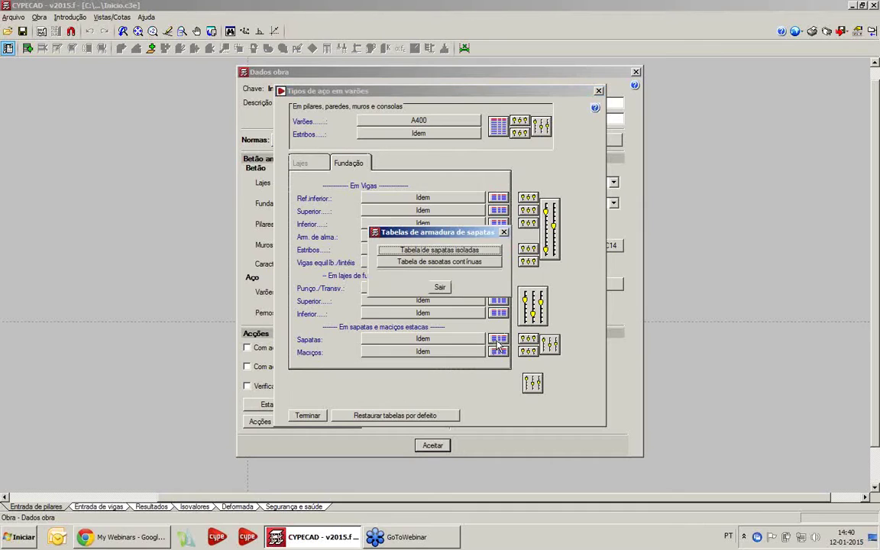
left_click(427, 251)
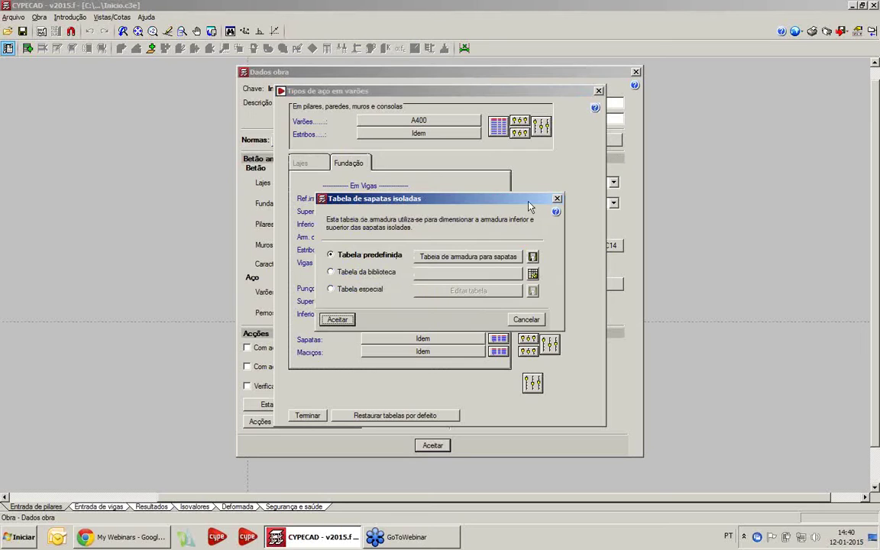
mouse_move(502, 203)
left_mouse_down()
mouse_move(515, 199)
mouse_move(504, 195)
left_mouse_up()
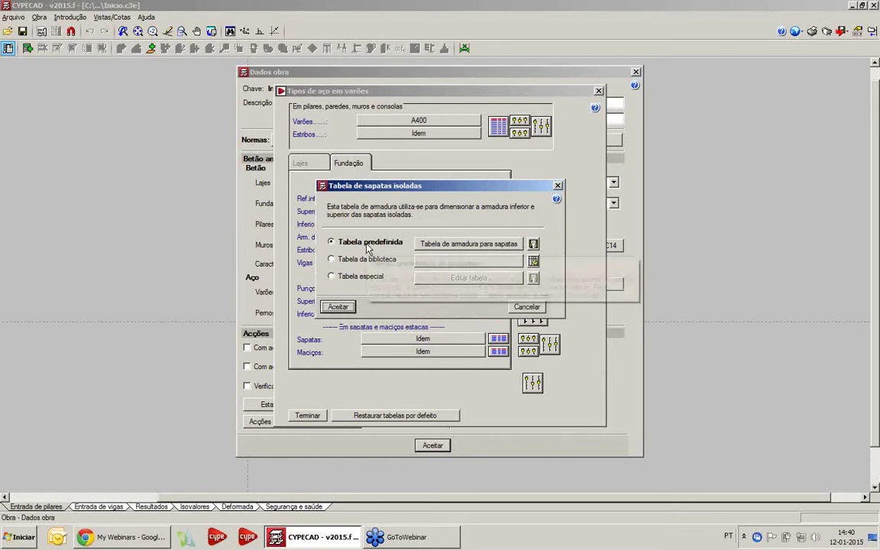
mouse_move(368, 248)
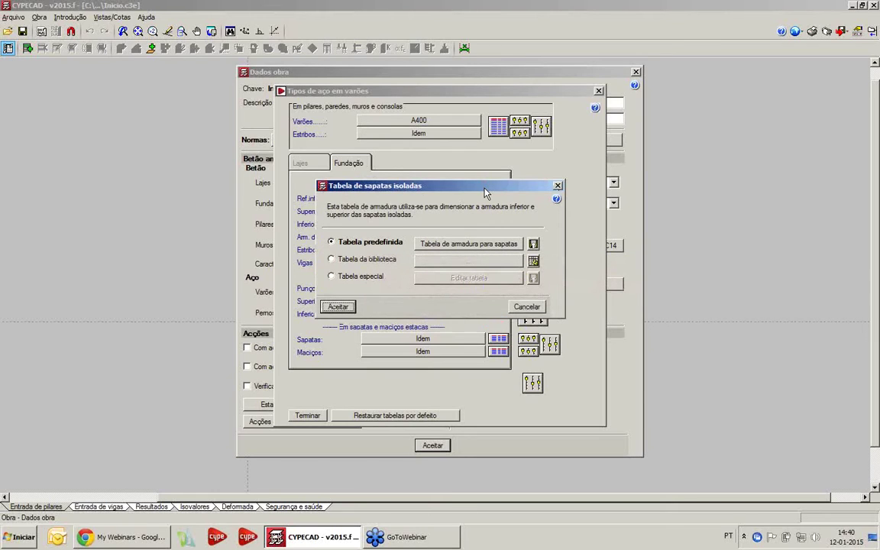
left_click(355, 277)
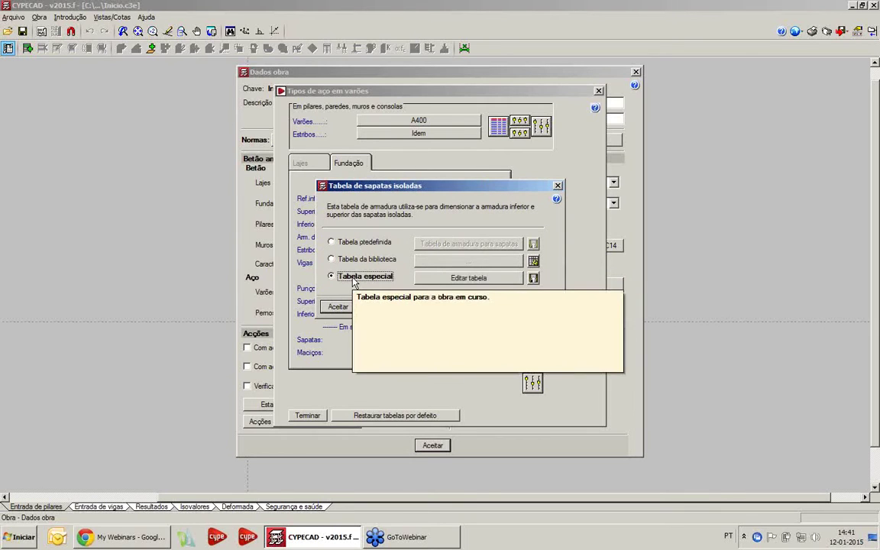
left_click(470, 280)
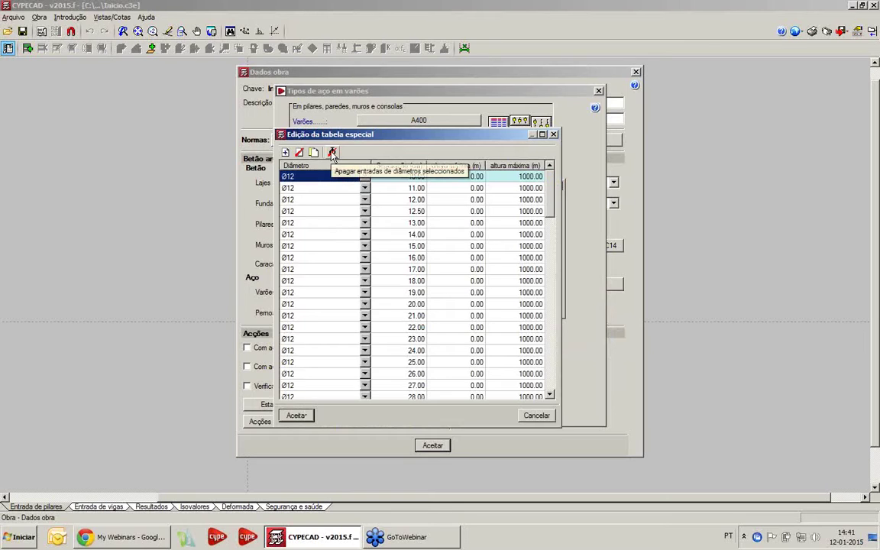
Delete the entries with diameters Ø6, Ø8, Ø10, Ø20, Ø25 and Ø32 from the special isolated footings table
left_click(332, 153)
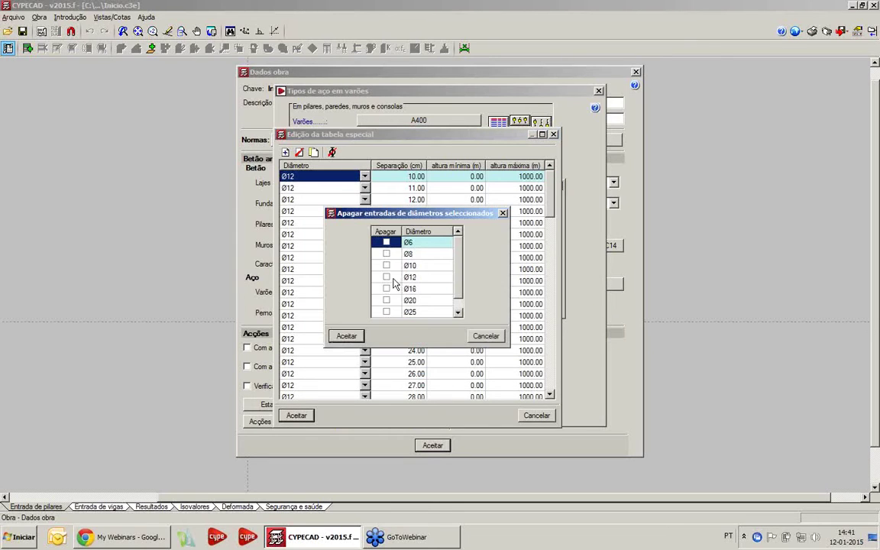
left_click(387, 300)
left_click(386, 312)
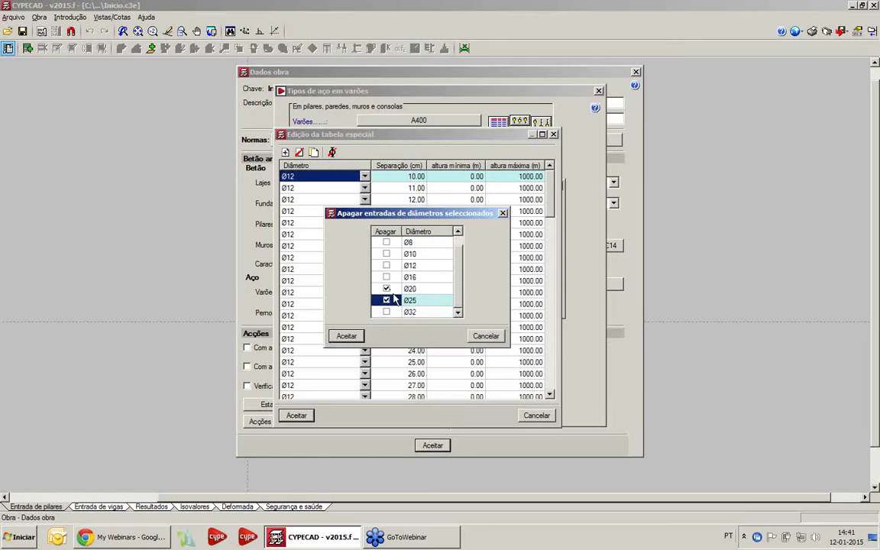
left_click(389, 312)
scroll(411, 243, "up", 1)
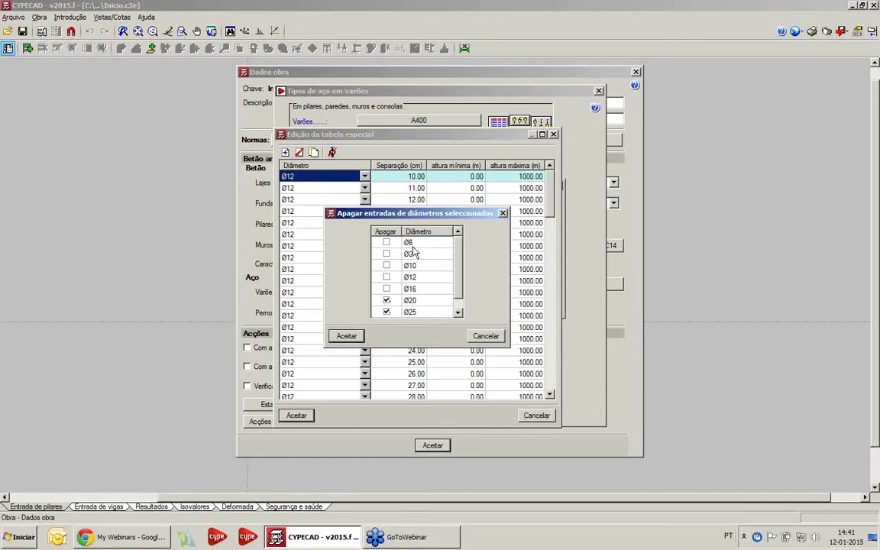
left_click(387, 264)
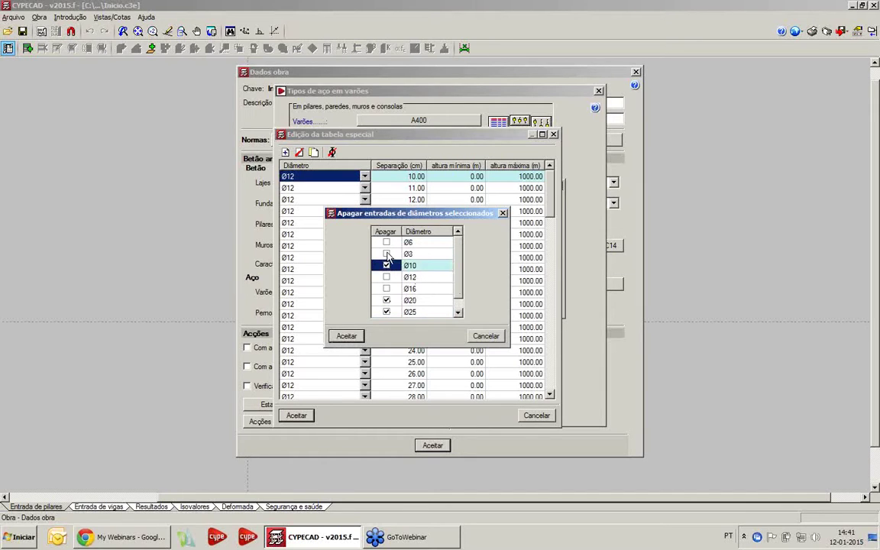
left_click(387, 253)
left_click(386, 242)
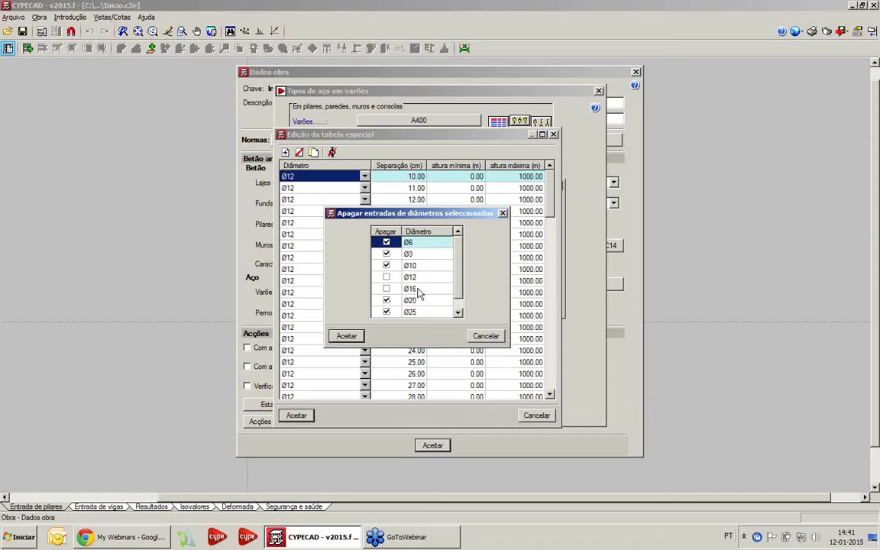
left_click(355, 335)
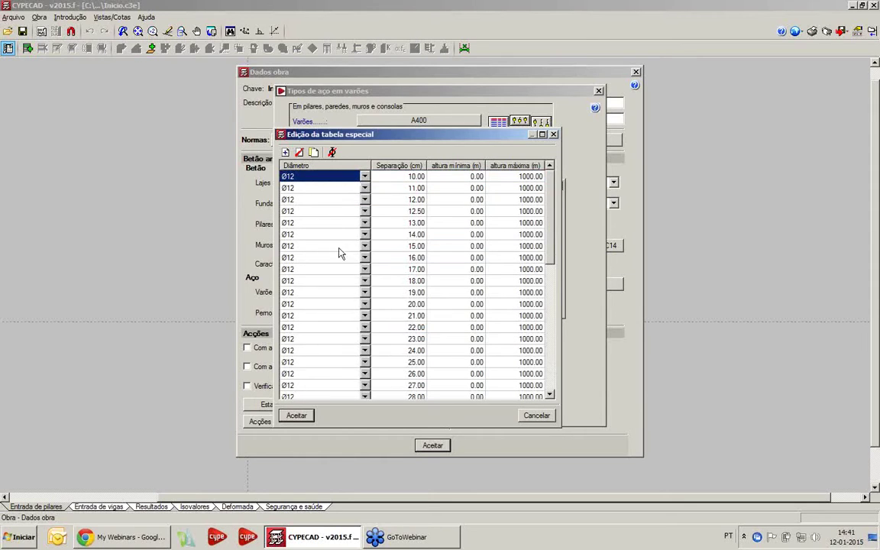
Delete the Ø12 rows with spacings 11, 12, 13, 14, 16, 17, 18 and 19 cm from the special footings table
left_click_drag(550, 217, 556, 174)
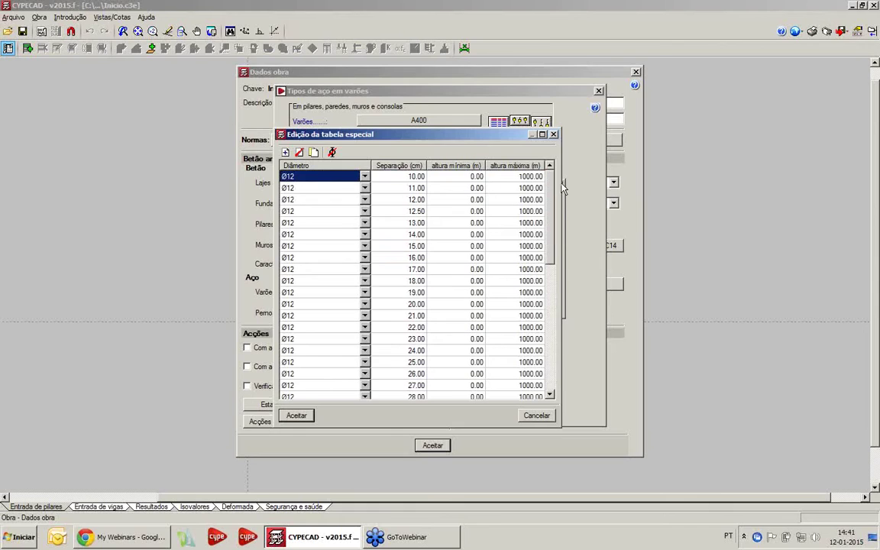
left_click(389, 189)
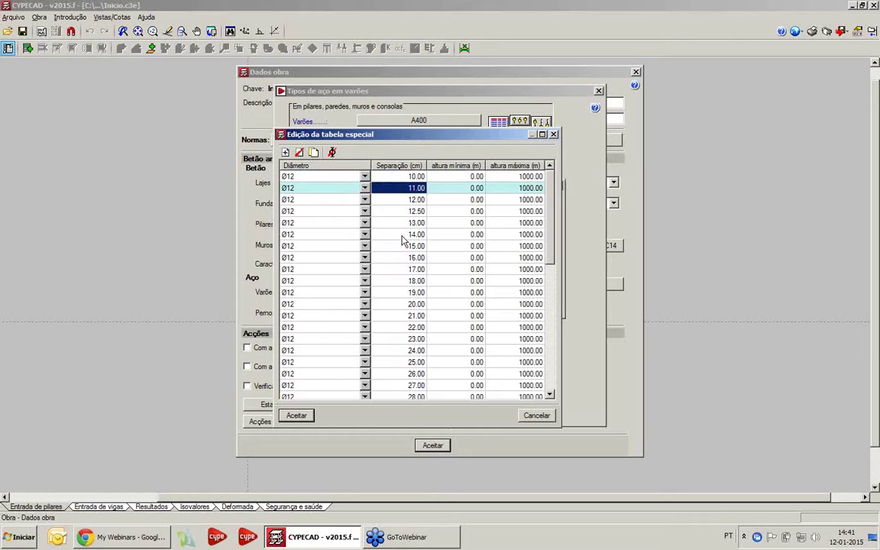
left_click(300, 153)
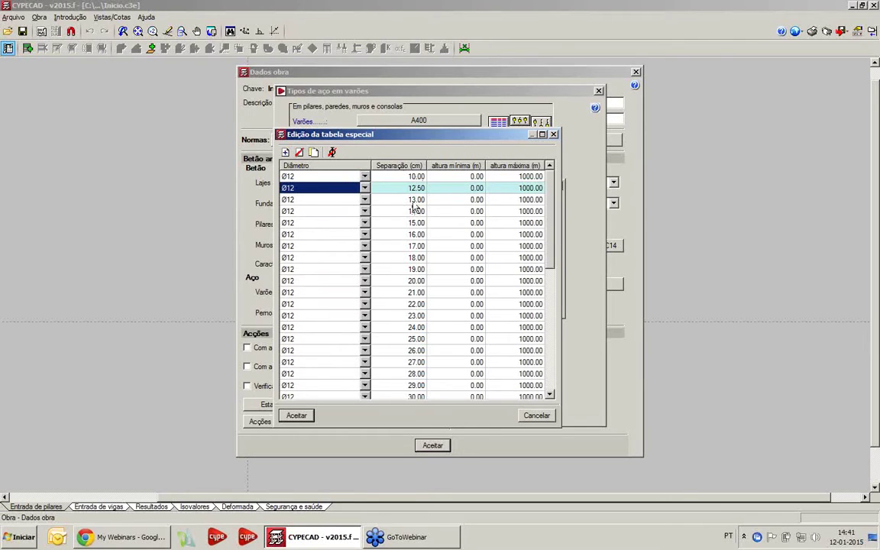
left_click(413, 203)
left_click(299, 153)
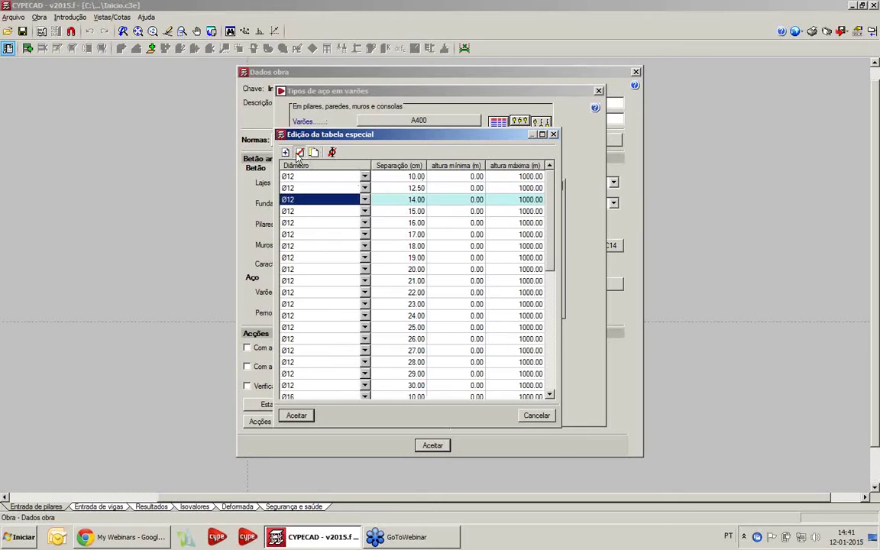
left_click(299, 152)
left_click(407, 213)
left_click(298, 153)
left_click(299, 153)
left_click(299, 153)
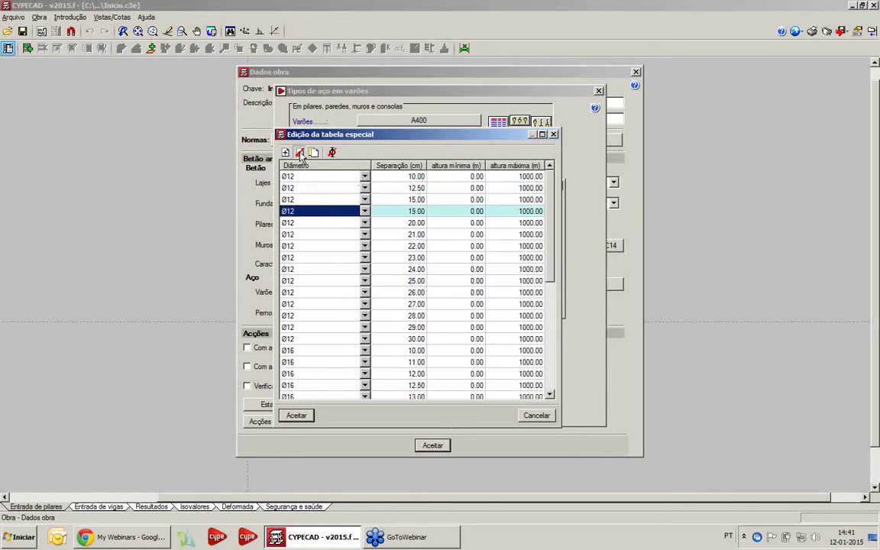
left_click(298, 153)
Delete the Ø12 rows with spacings 21 to 24 cm and 26 to 29 cm from the special footings table
left_click(394, 222)
left_click(298, 152)
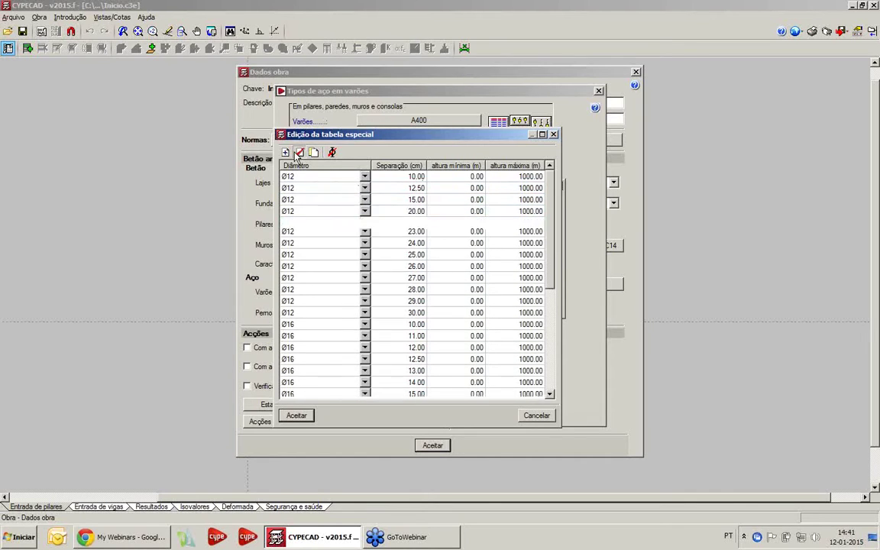
left_click(299, 152)
left_click(299, 152)
left_click(299, 153)
left_click(379, 233)
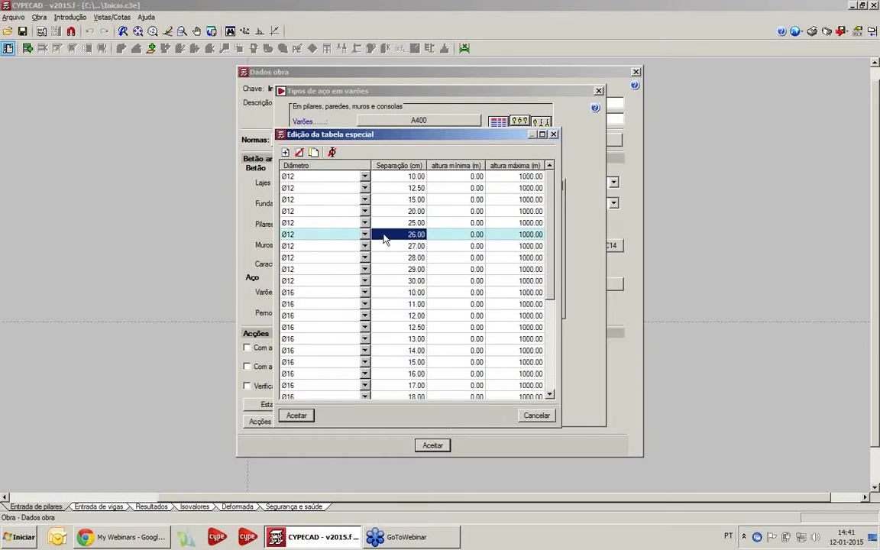
left_click(298, 152)
left_click(298, 153)
left_click(298, 153)
left_click(299, 153)
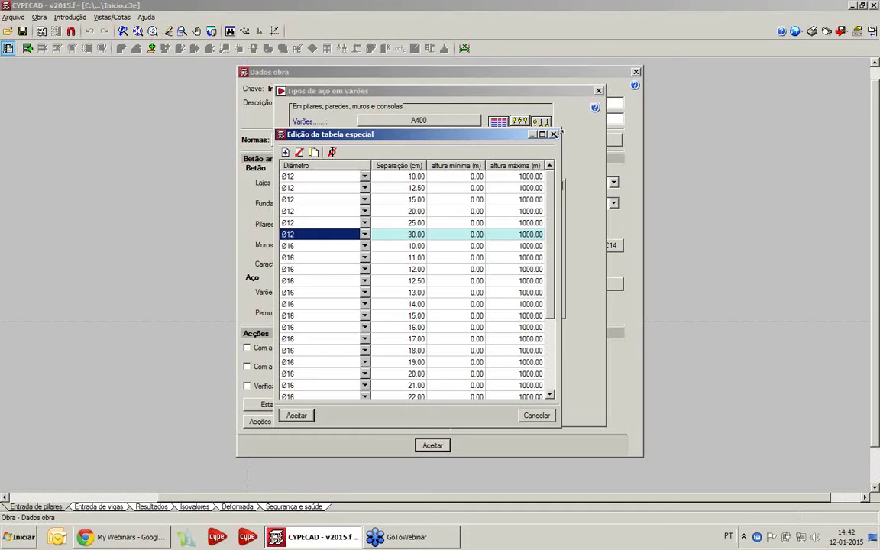
Close the special table without accepting, cancel the isolated footings table and leave the footing reinforcement tables
left_click(554, 134)
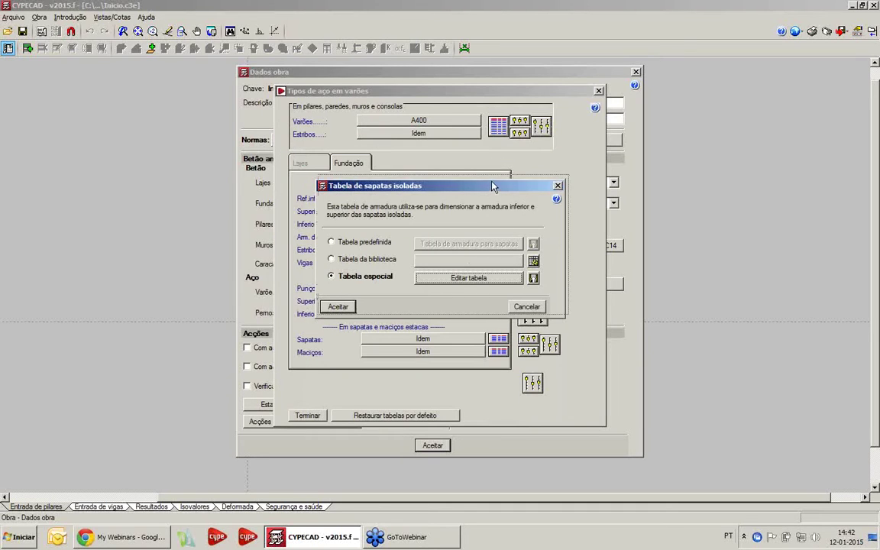
left_click_drag(489, 191, 493, 185)
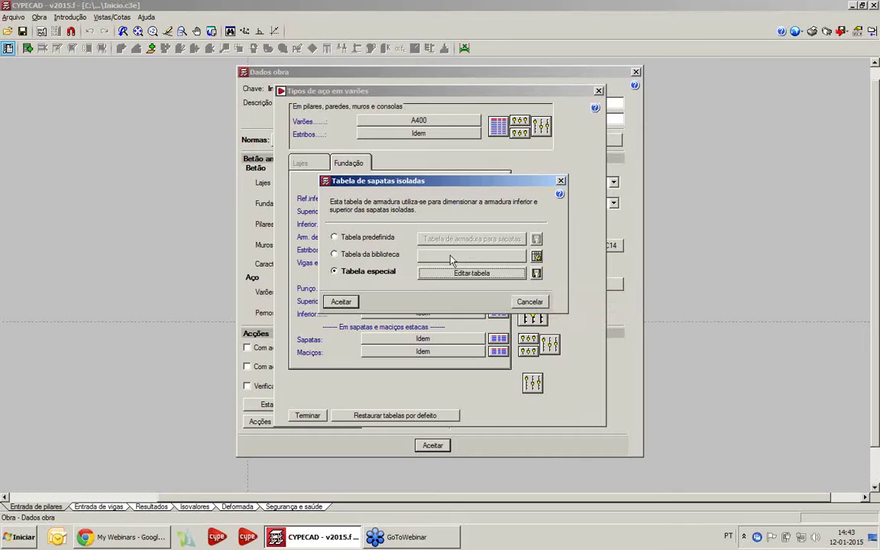
left_click(527, 301)
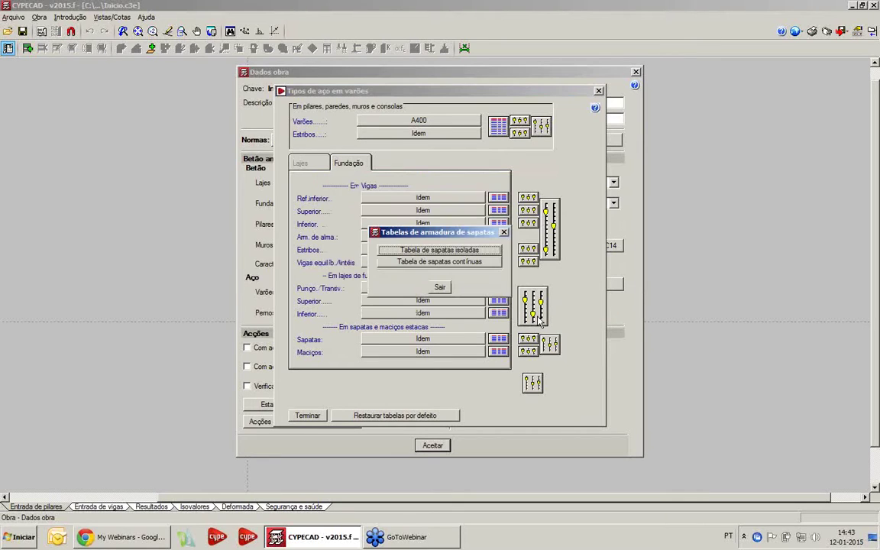
left_click(440, 287)
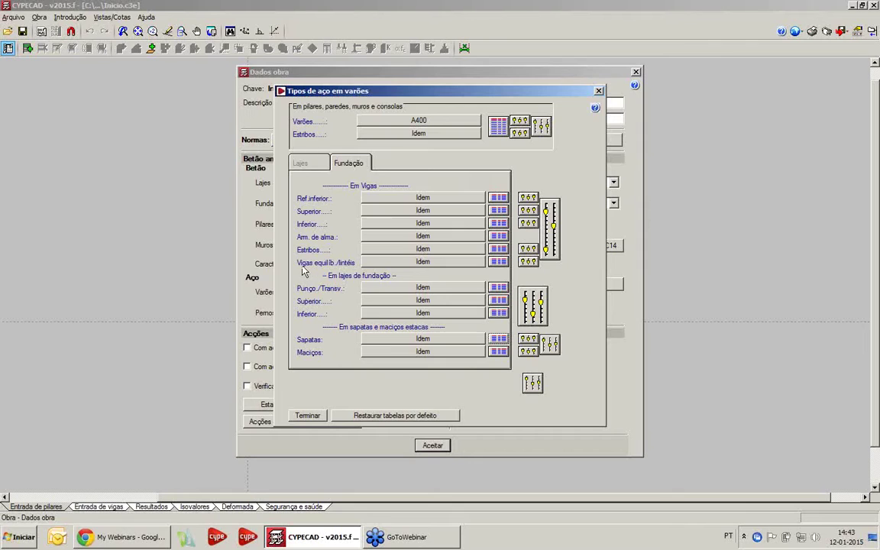
Try to open the foundation table for balance and lintel beams, and close the bar steel types and the job data
left_click(498, 262)
left_click(439, 291)
left_click(307, 415)
left_click(432, 445)
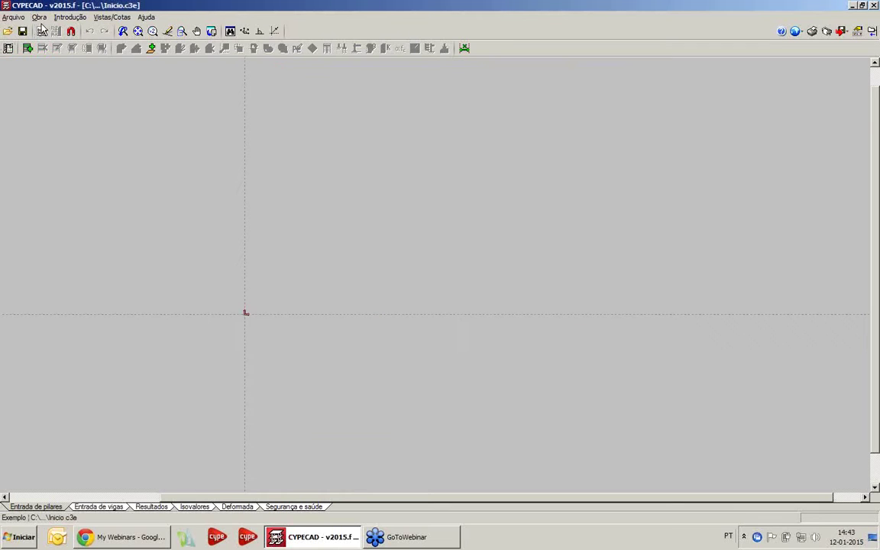
Open the job Exemplo from the file manager and bring up its job data
left_click(8, 31)
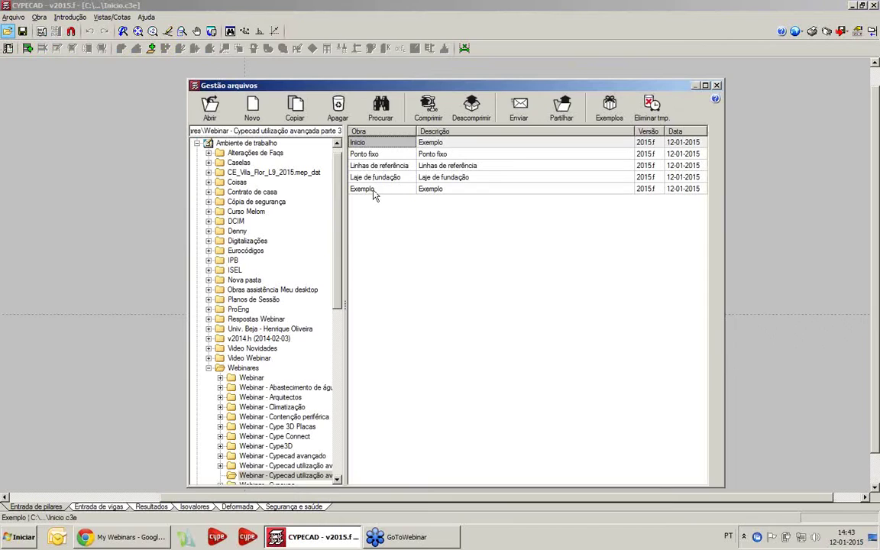
double_click(373, 191)
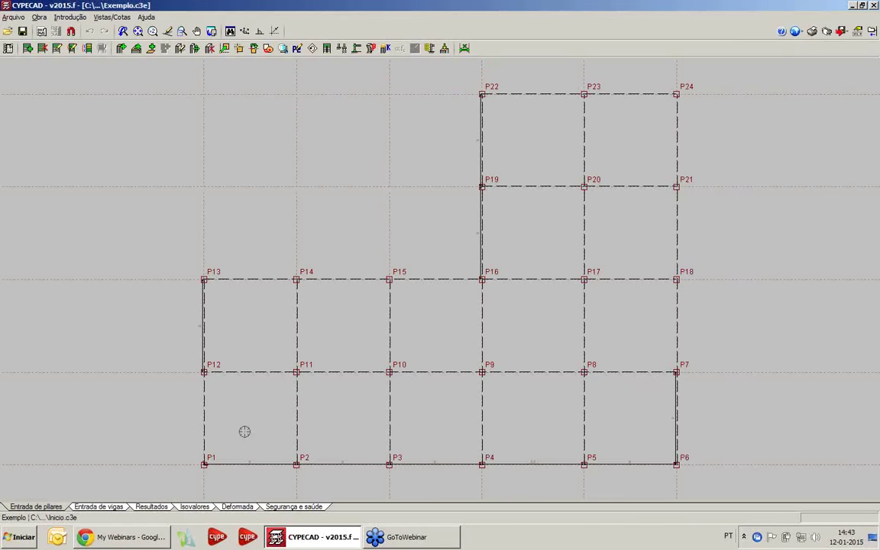
left_click(39, 16)
left_click(53, 34)
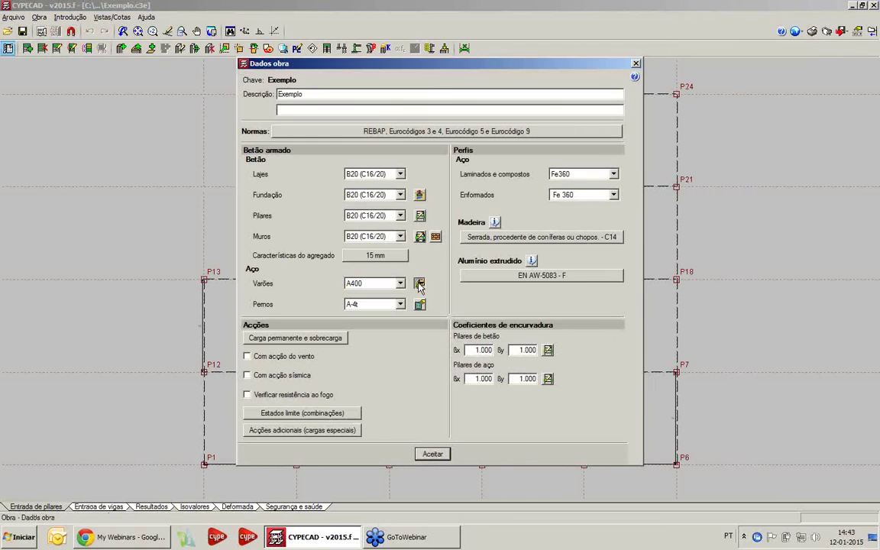
Open the foundation bar steel types of Exemplo and try to open the table for balance and lintel beams
left_click(416, 284)
left_click(349, 163)
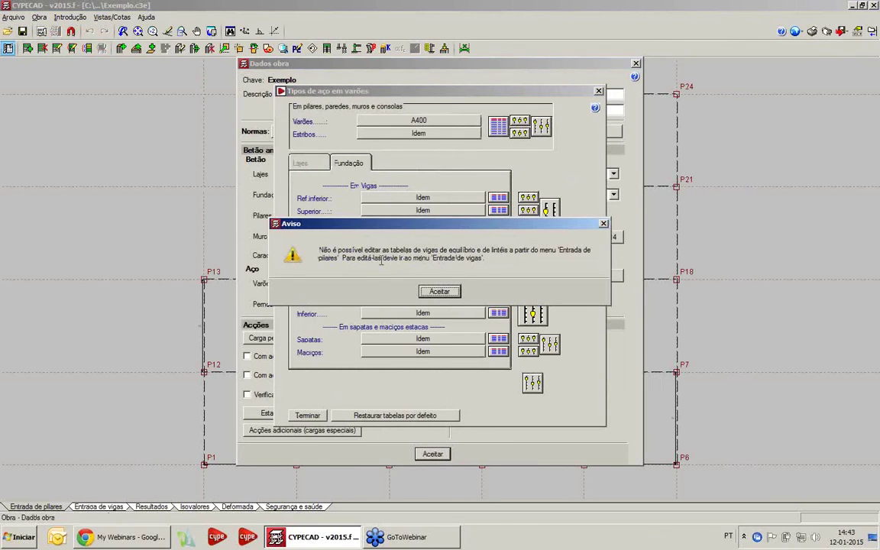
left_click(439, 294)
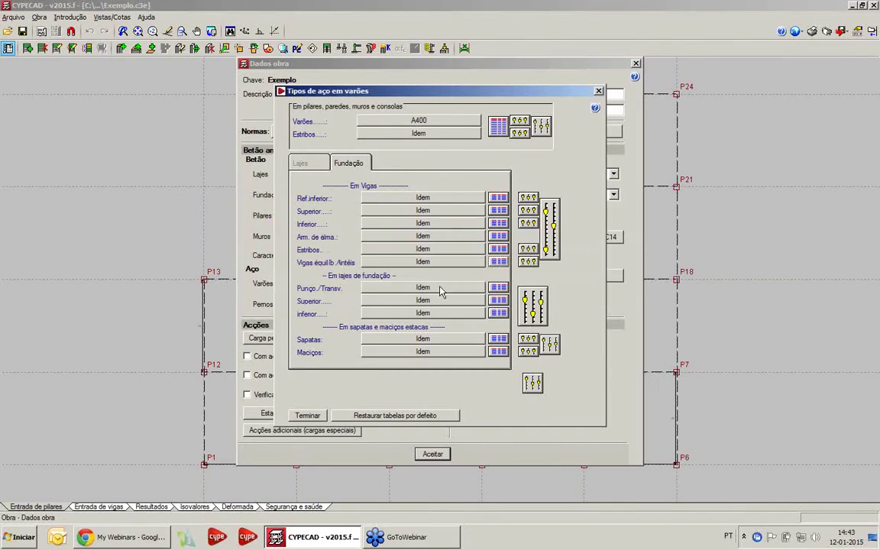
Close the bar steel types and the job data, and switch to the beam input (Entrada de vigas)
left_click(598, 90)
left_click(635, 65)
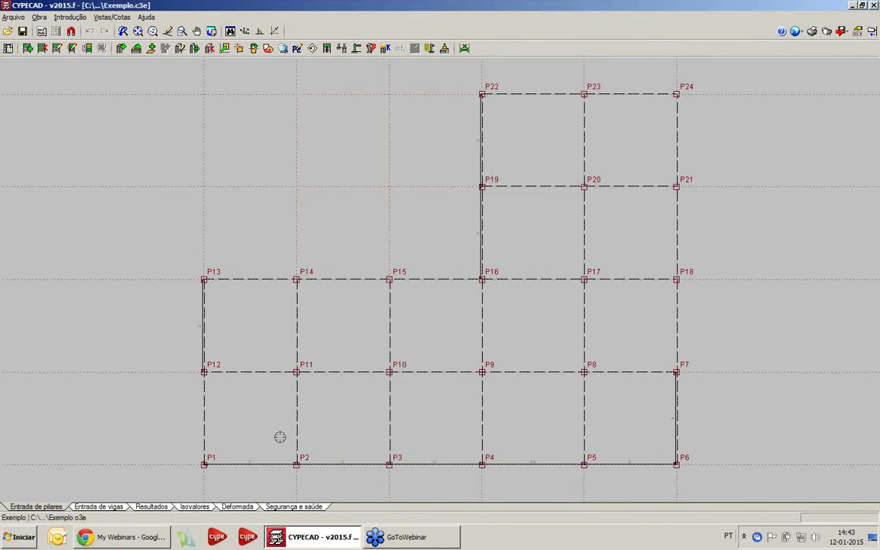
left_click(106, 506)
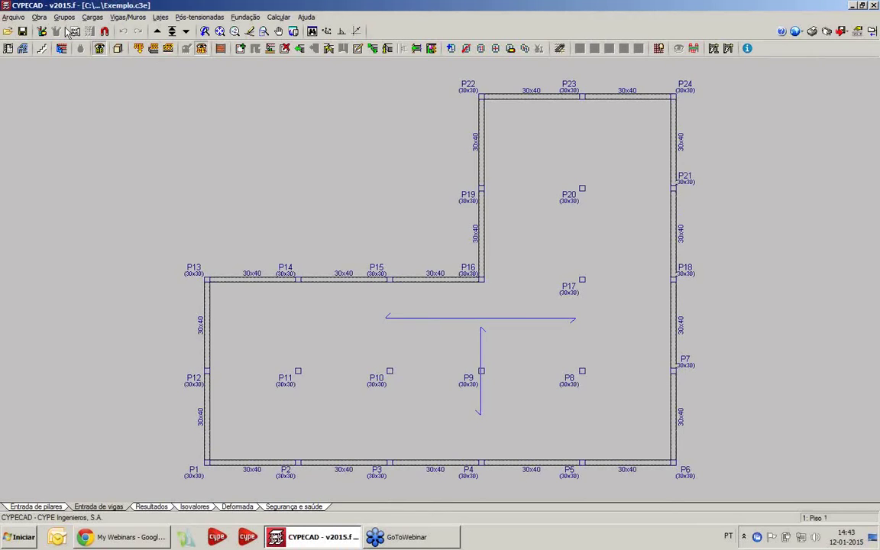
Reopen the job data and bring up the table choice for balance and lintel beams from the foundation bar steel types
left_click(42, 31)
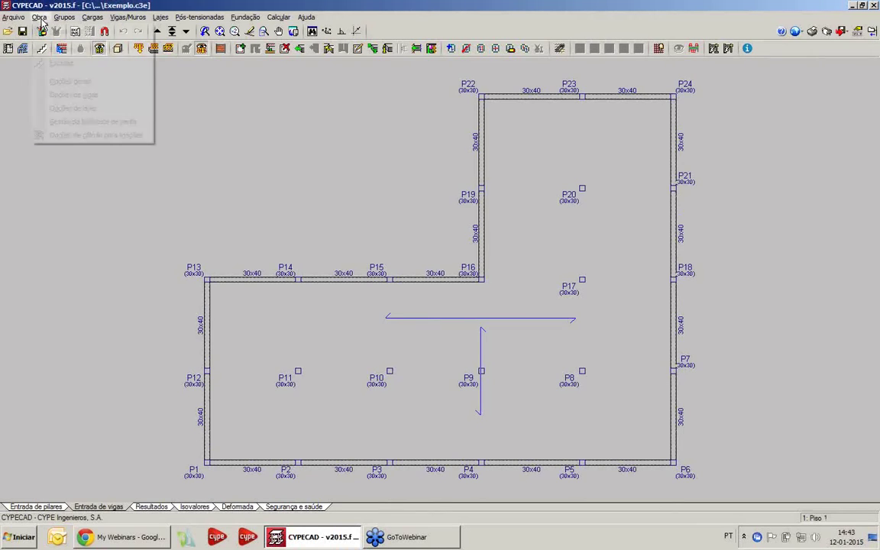
left_click(59, 31)
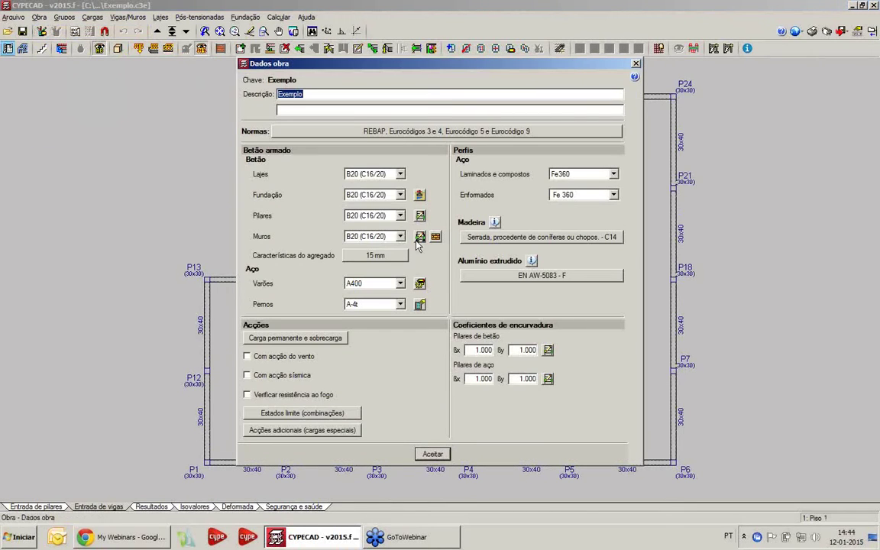
left_click(420, 283)
left_click(349, 163)
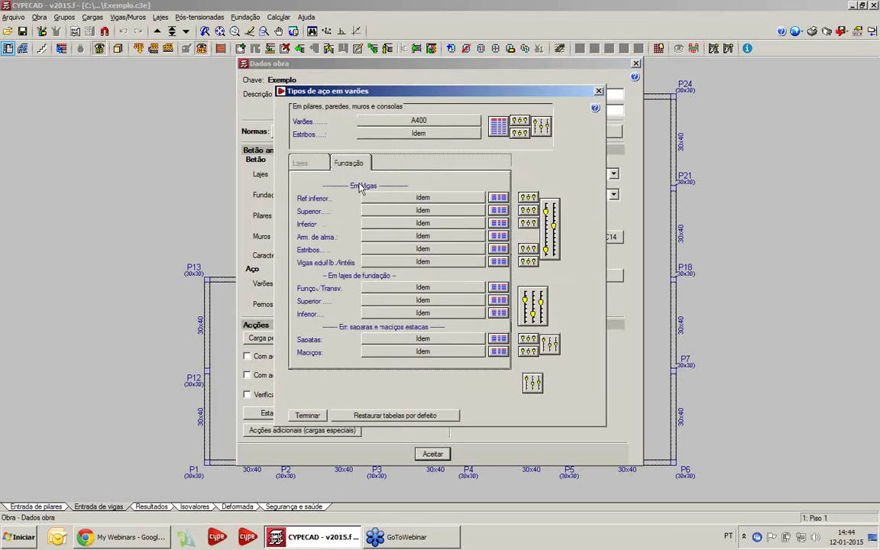
left_click(461, 262)
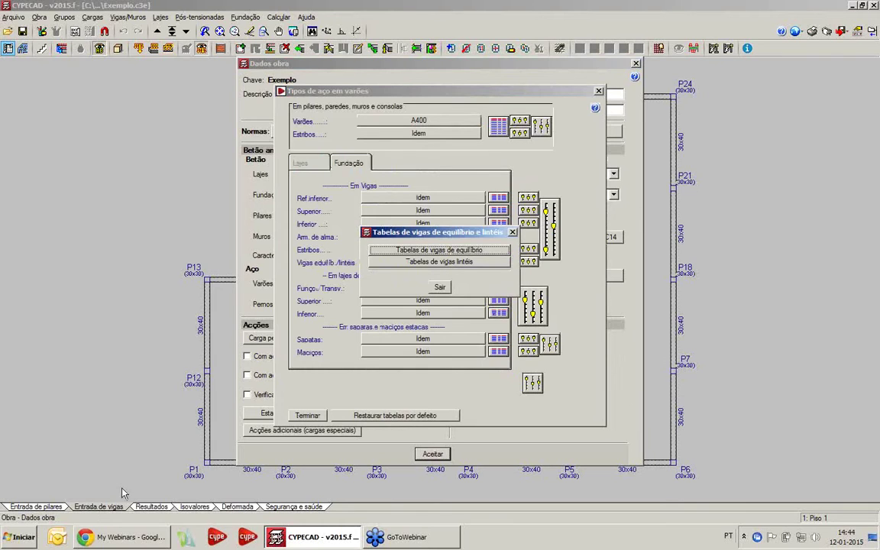
Choose the special table (Tabela especial) for the lintel beams and open it for editing
left_click(426, 261)
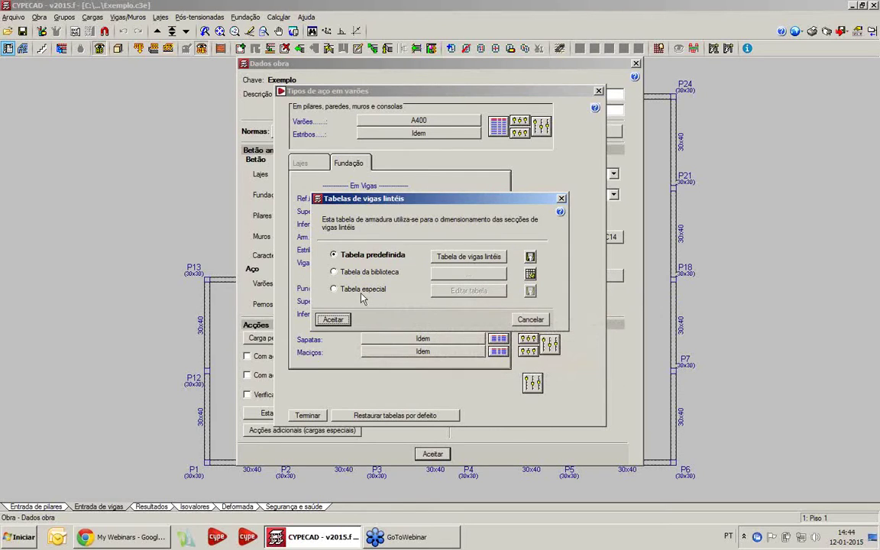
left_click(363, 290)
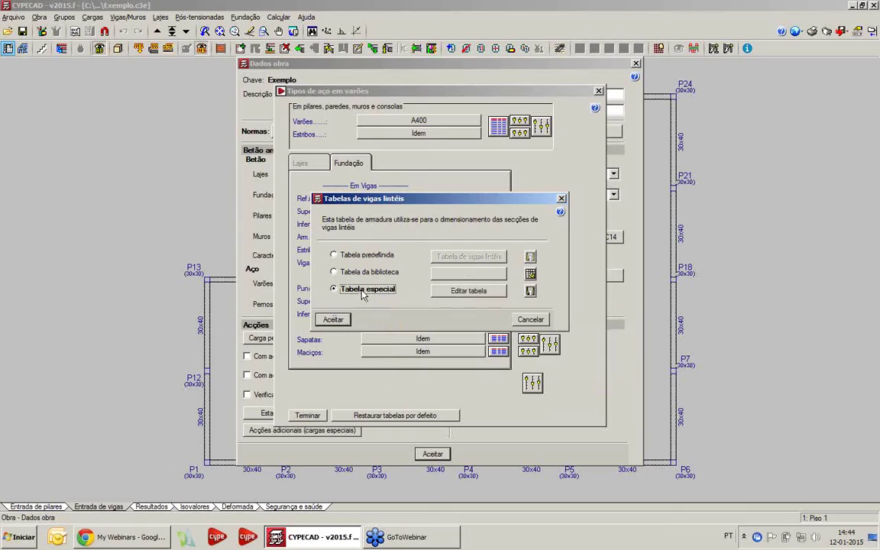
left_click(465, 294)
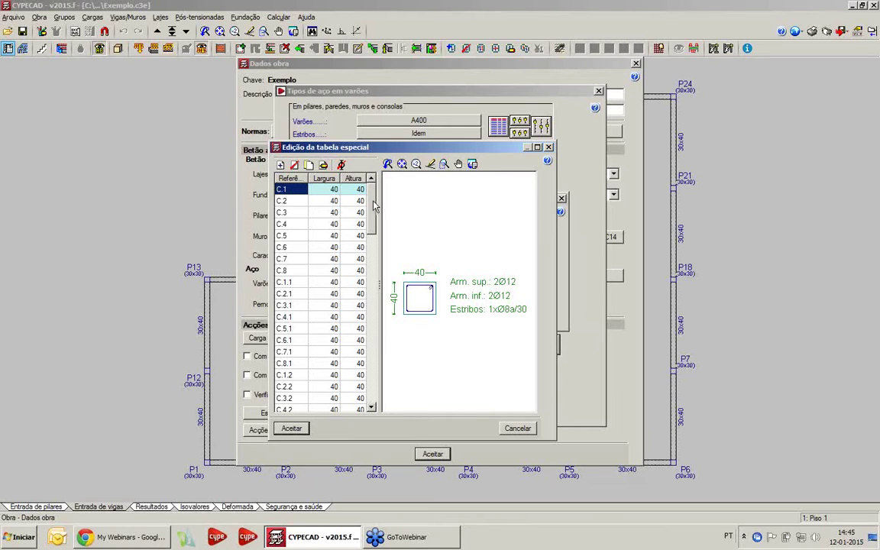
Examine the bars and stirrups of the 40 x 40 lintel beam sections from C.1 to C.2.2 in the special table
left_click_drag(370, 204, 389, 177)
left_click(327, 190)
left_click(327, 202)
left_click(328, 224)
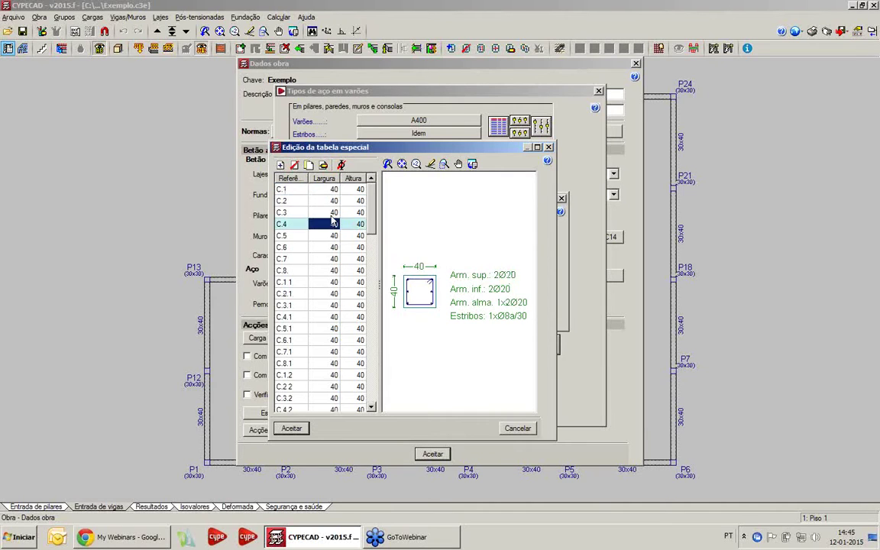
left_click(331, 214)
left_click(333, 225)
left_click(335, 246)
left_click(334, 293)
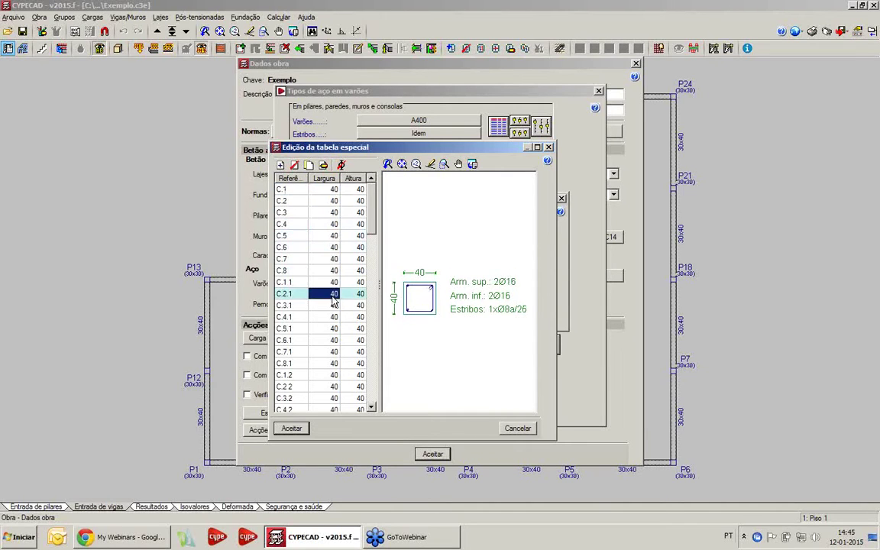
left_click(332, 305)
left_click(333, 328)
left_click(333, 351)
left_click(333, 375)
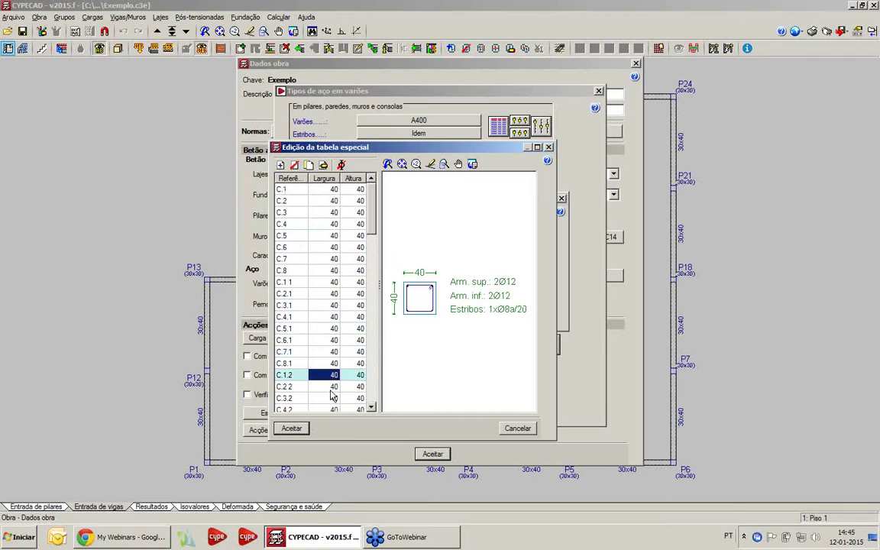
left_click(332, 387)
left_click(333, 362)
left_click(333, 339)
left_click(333, 316)
left_click(333, 294)
left_click(333, 270)
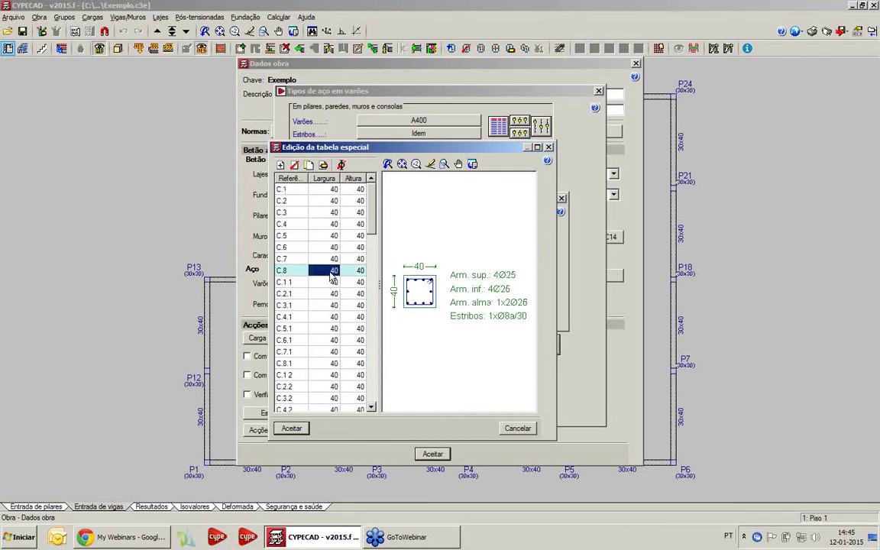
left_click(323, 235)
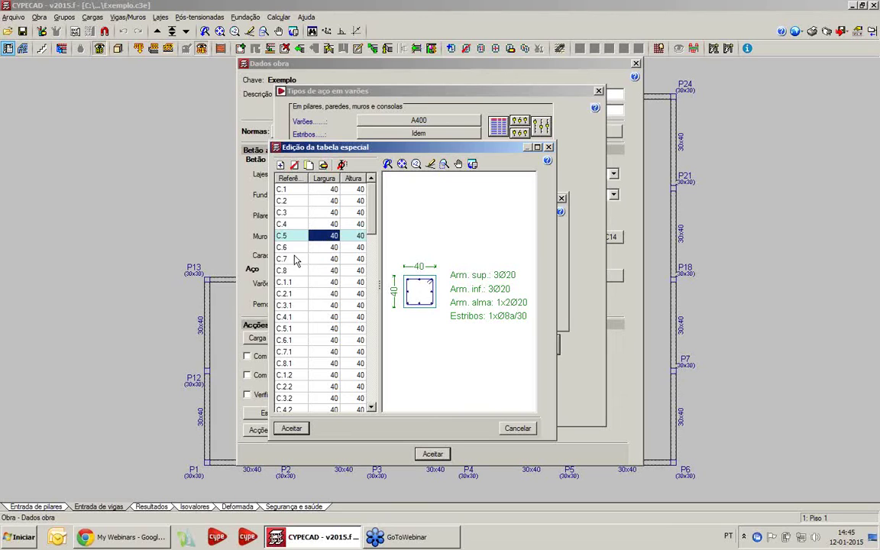
left_click(333, 247)
left_click(333, 258)
left_click(333, 270)
left_click(333, 282)
left_click(332, 293)
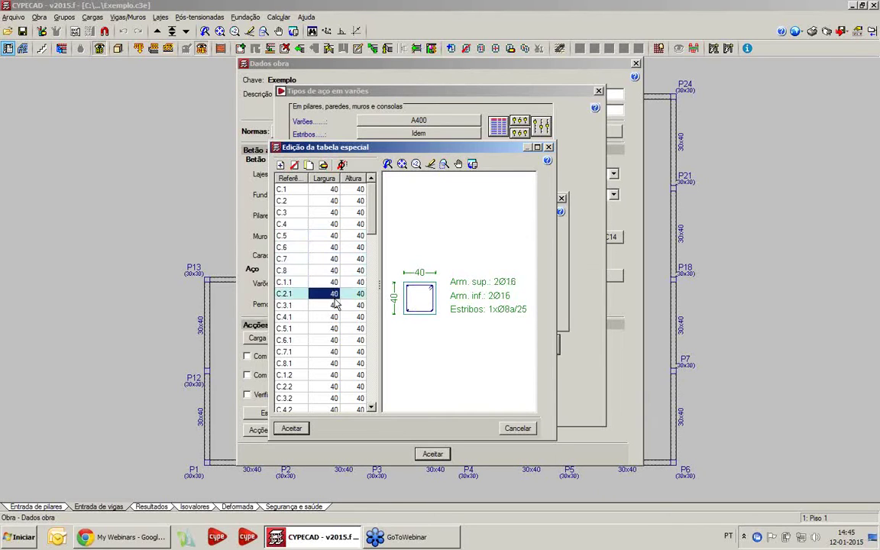
left_click(333, 305)
left_click(333, 317)
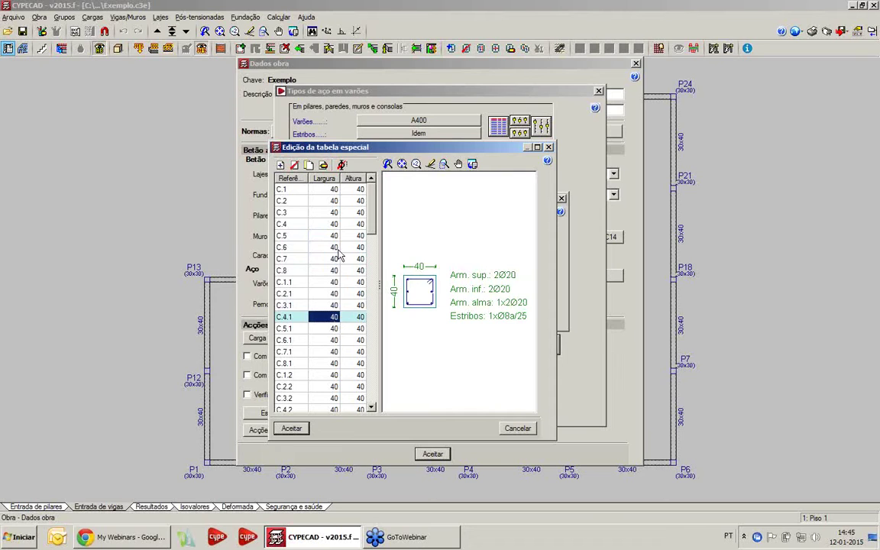
left_click(333, 190)
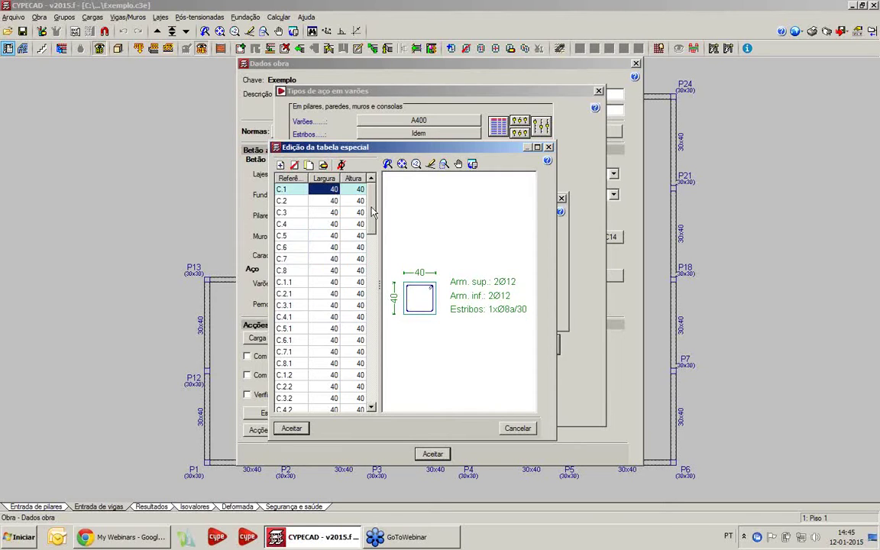
Add a new section to the end of the lintel beam table, with reference VL and width 30
scroll(336, 305, "down", 15)
left_click(280, 165)
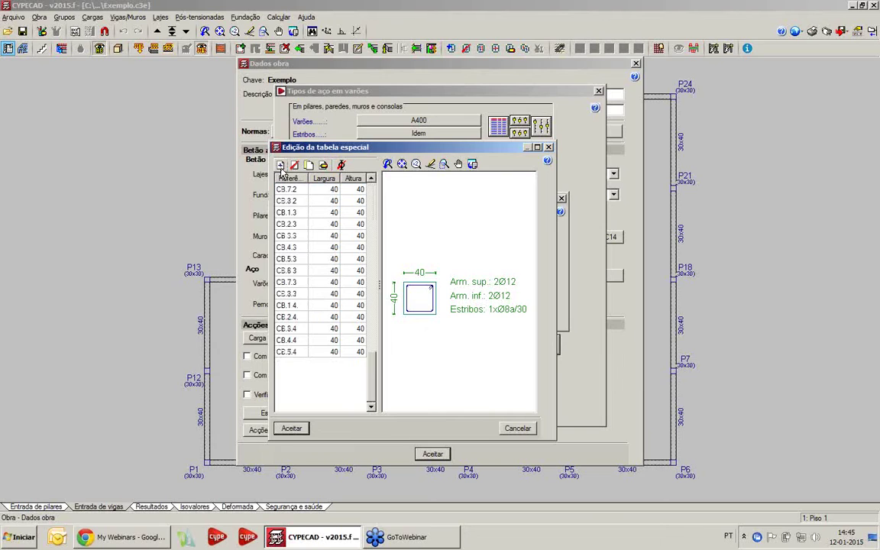
type("V")
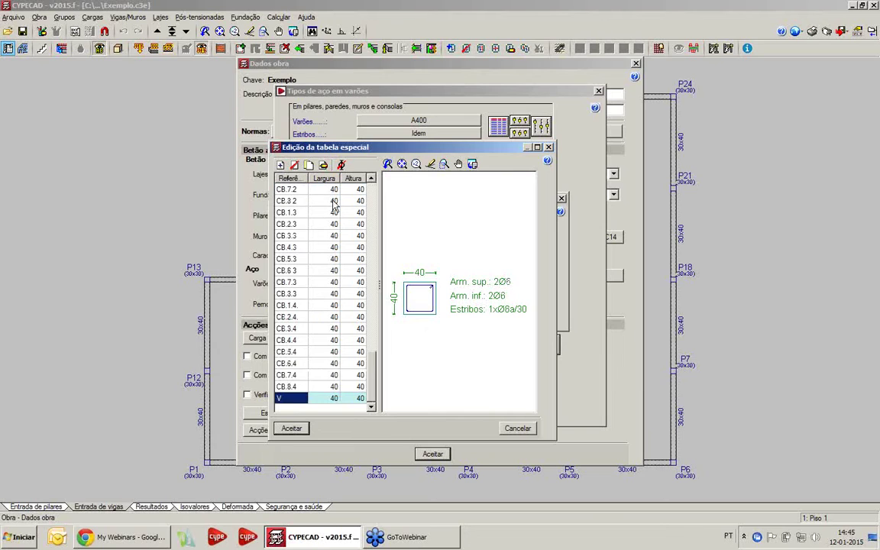
left_click(287, 398)
type("Vi")
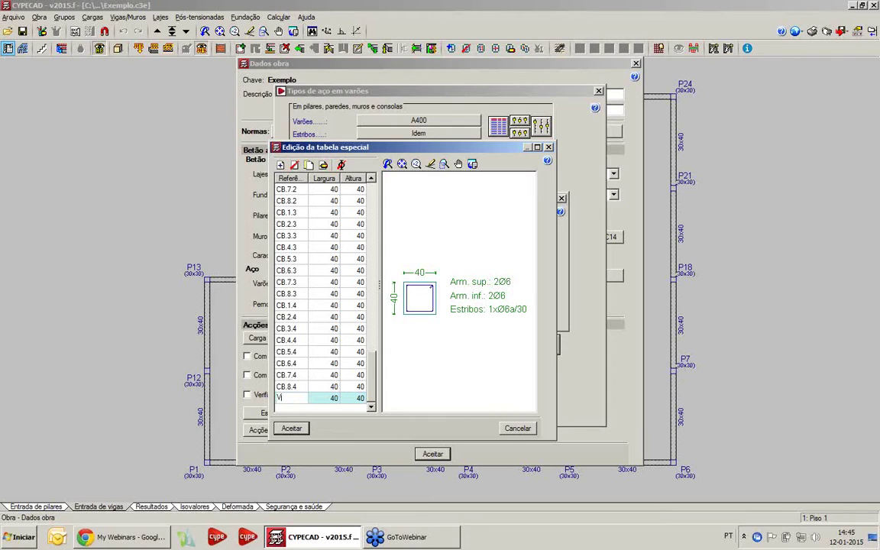
type("L")
key("Tab")
type("30")
key("Tab")
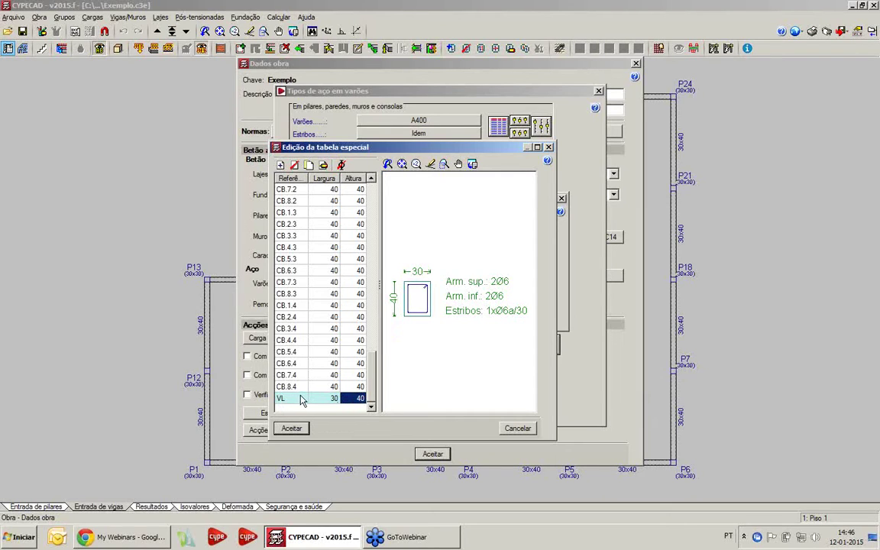
Set VL's upper and lower bars to Ø12 and its stirrups to Ø8 at 20 cm, and cancel the lintel beam table
left_click(324, 165)
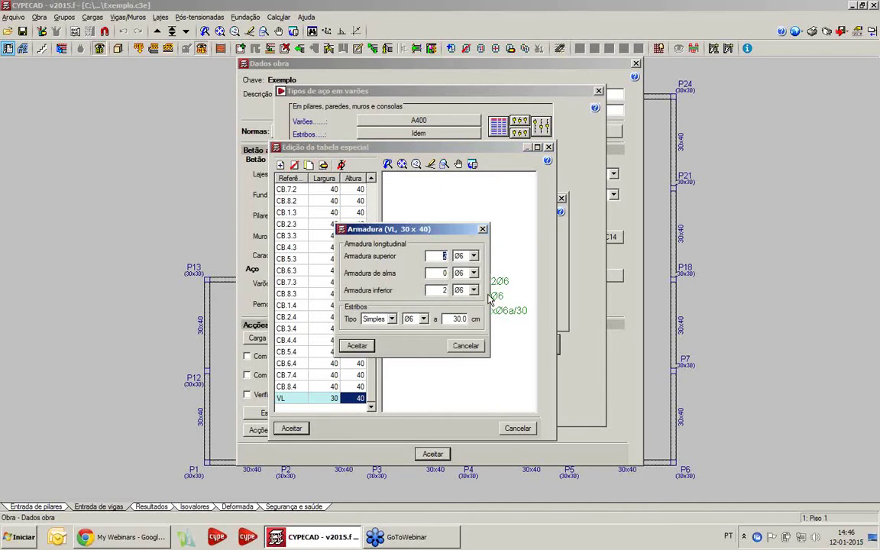
left_click(471, 256)
left_click(462, 290)
left_click(474, 290)
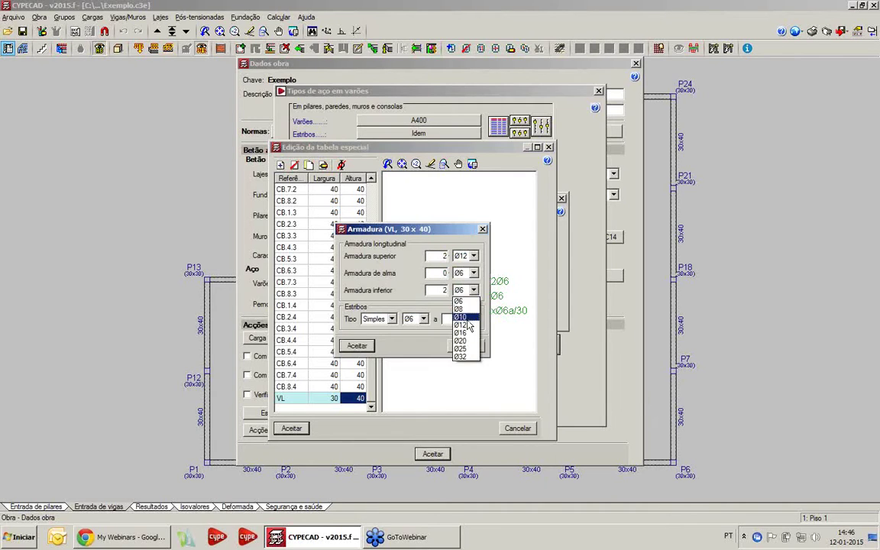
left_click(464, 324)
left_click(423, 319)
left_click(412, 337)
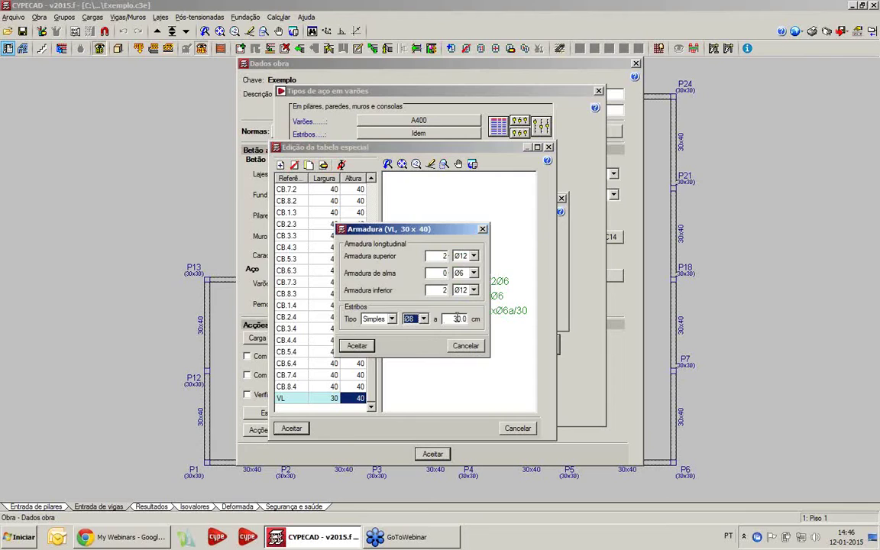
double_click(456, 318)
type("20")
left_click(356, 345)
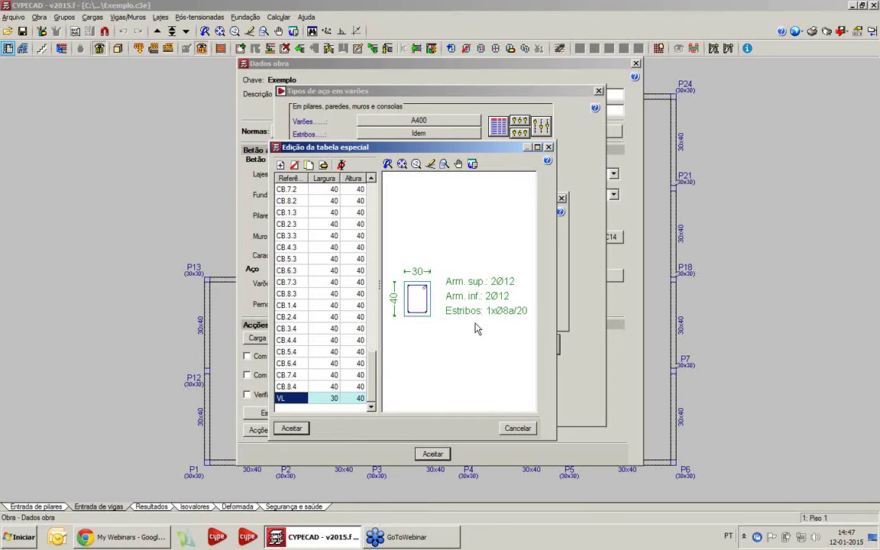
left_click(518, 429)
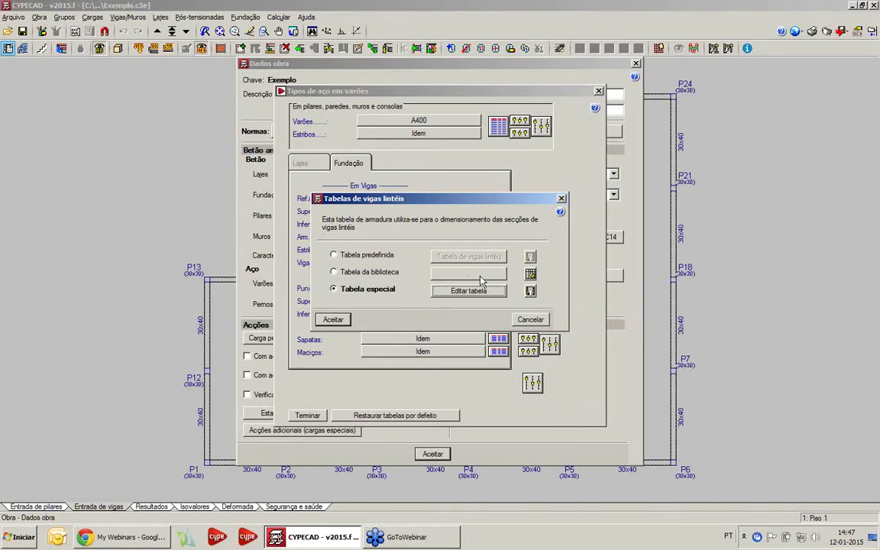
left_click(530, 319)
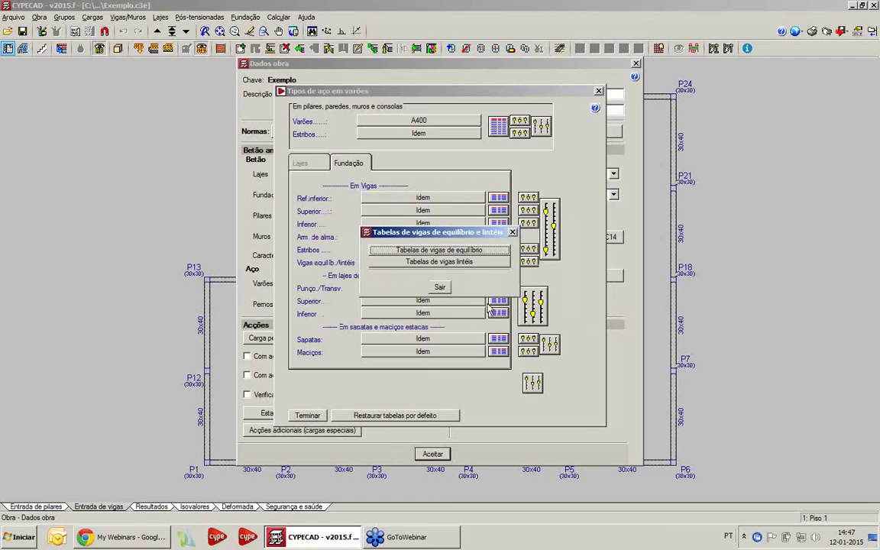
Choose the special table (Tabela especial) for the balance beams and open it for editing
left_click(456, 250)
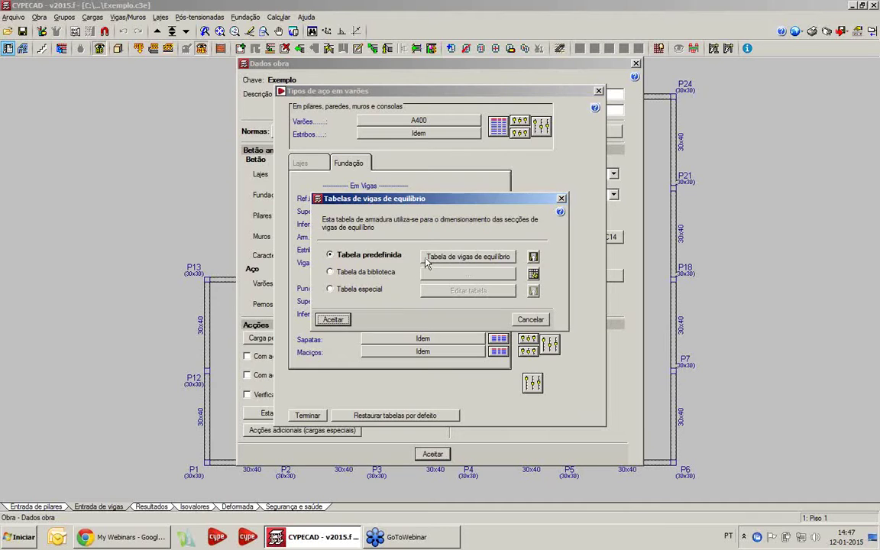
left_click(372, 291)
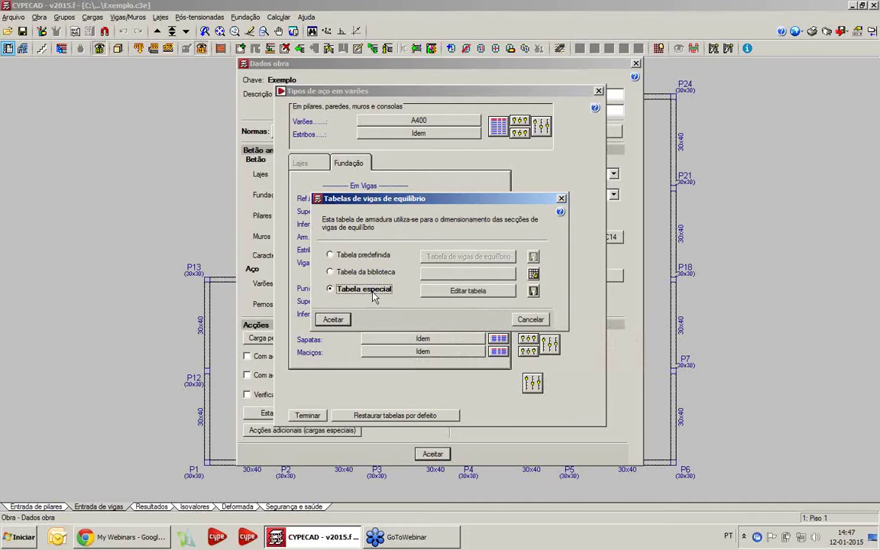
left_click(469, 291)
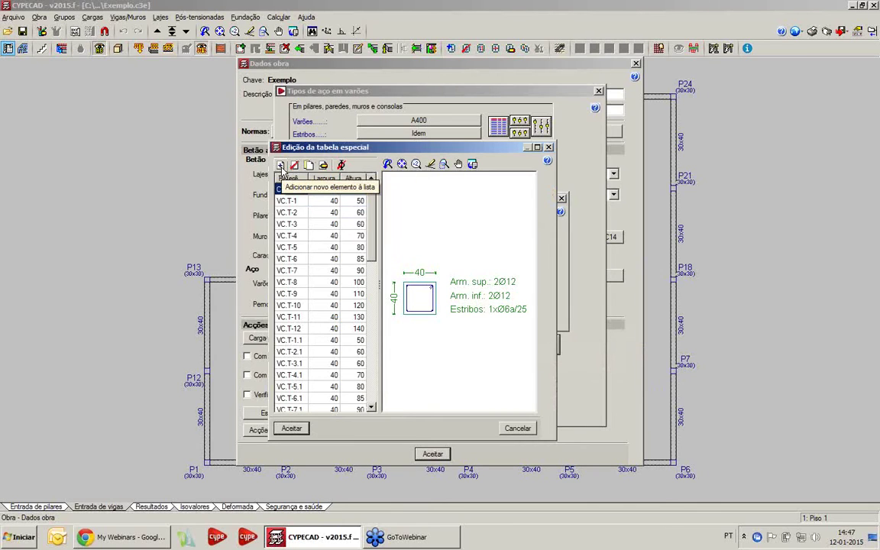
Add a new section to the end of the balance beam table, with reference VE1 and width 35
left_click_drag(372, 217, 399, 373)
left_click(294, 398)
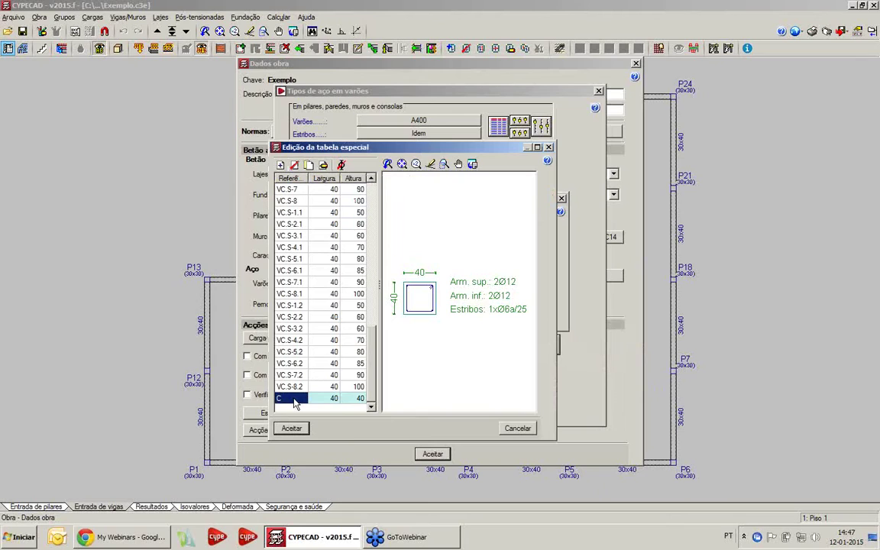
type("VE1")
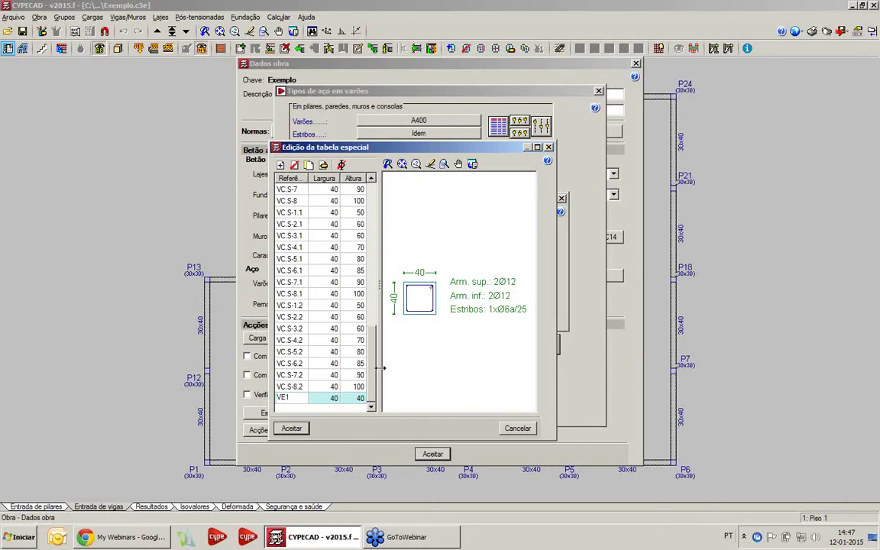
left_click(328, 398)
type("35")
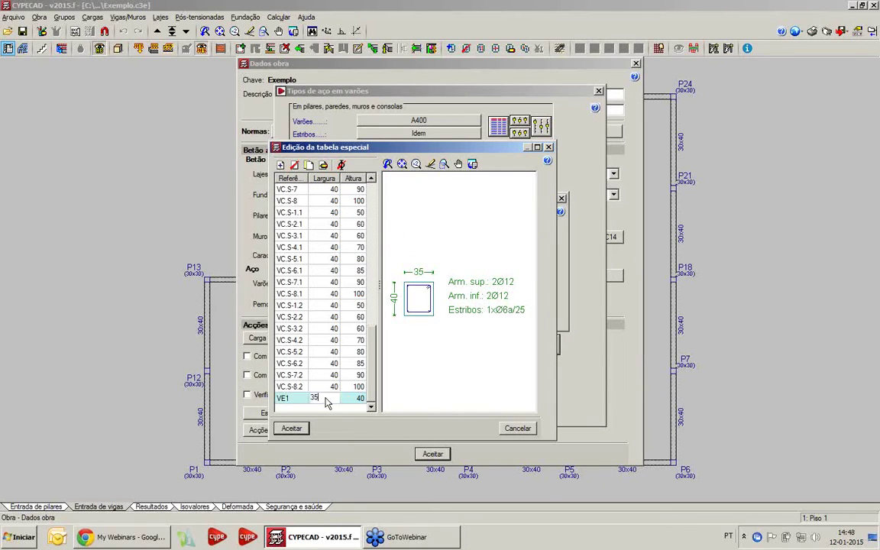
left_click(351, 398)
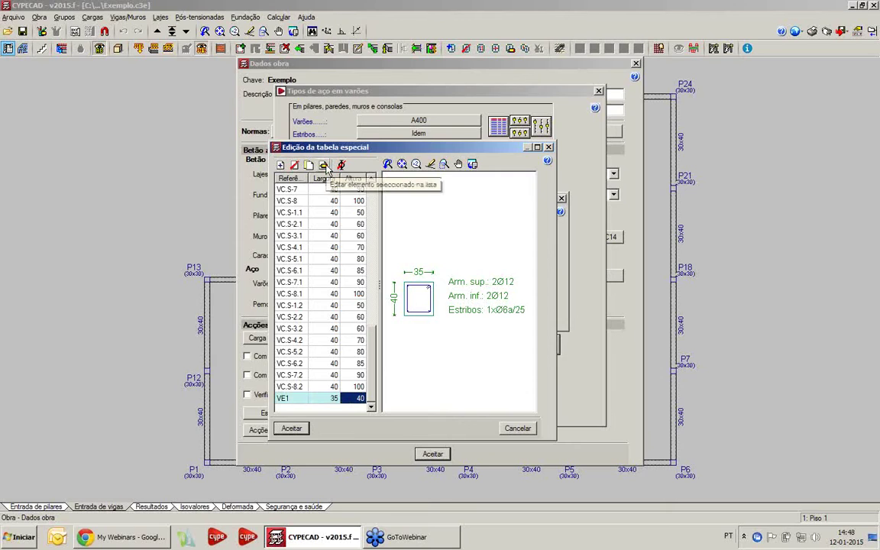
Try Ø16 for VE1's upper and lower bars, and close the balance beam tables without accepting them
left_click(324, 164)
left_click(474, 256)
left_click(469, 301)
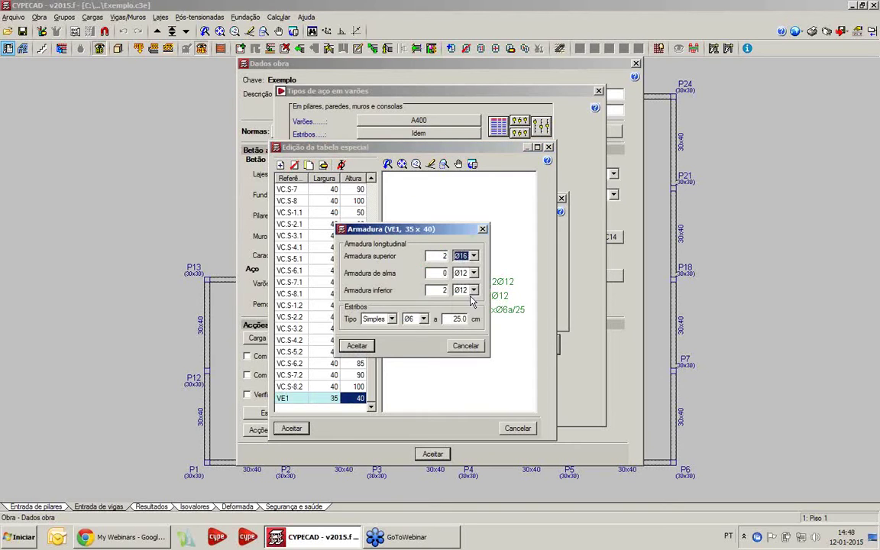
left_click(473, 291)
left_click(462, 335)
left_click(358, 347)
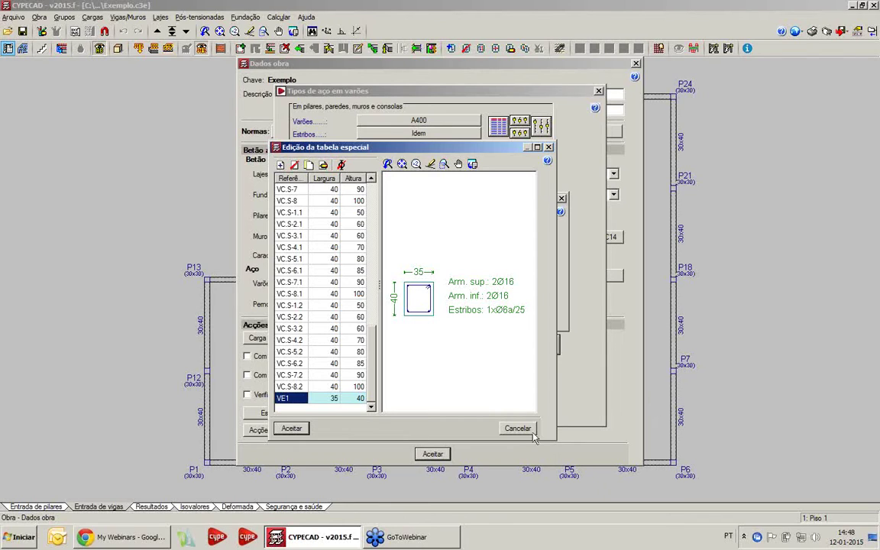
key("Return")
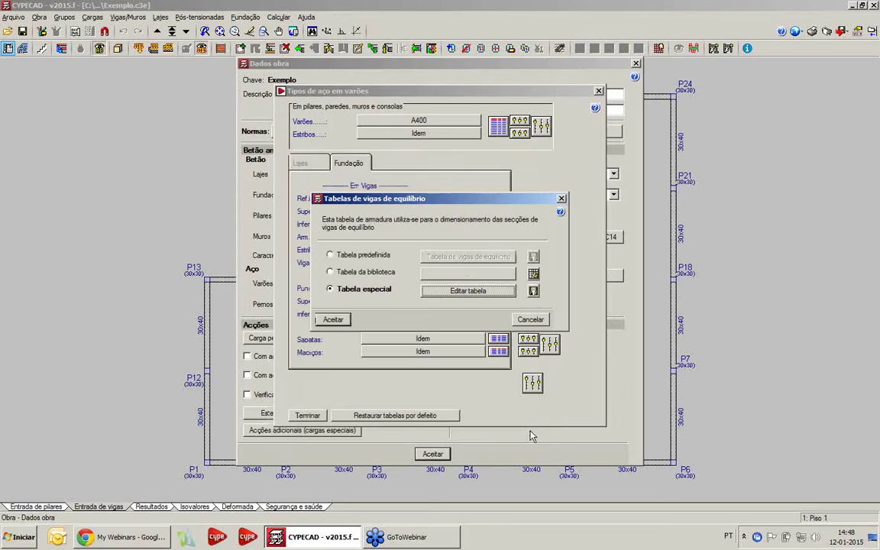
left_click(561, 199)
left_click(512, 232)
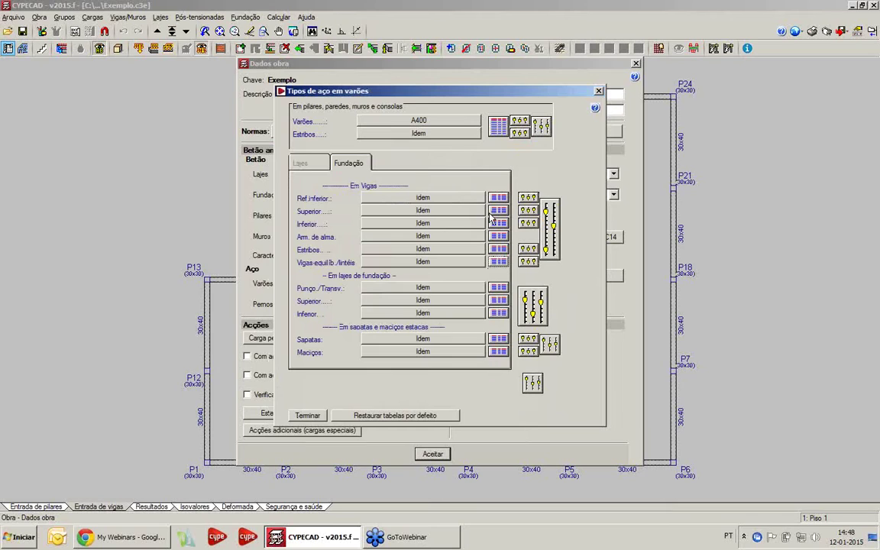
Look over the reinforcement tables for columns and walls, beam assembly bars (Montagem) and stairs, and close the job data
left_click(299, 164)
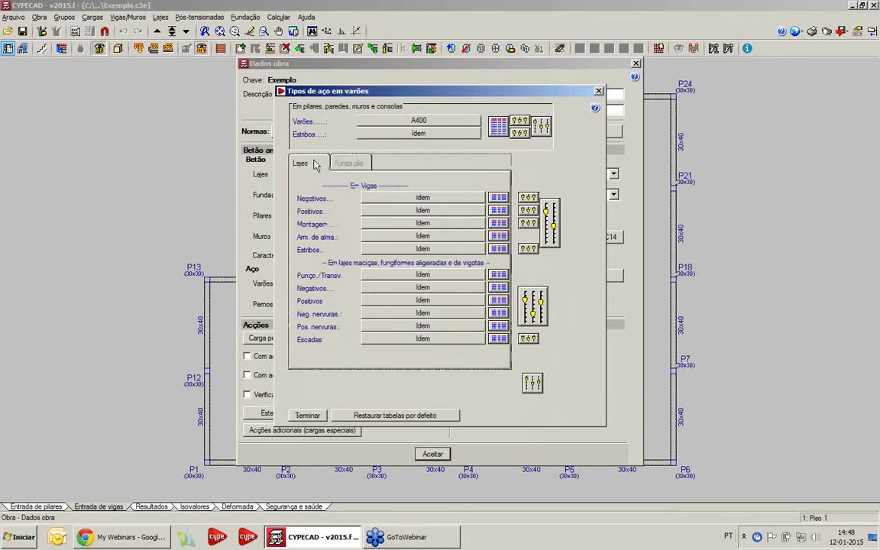
left_click(495, 129)
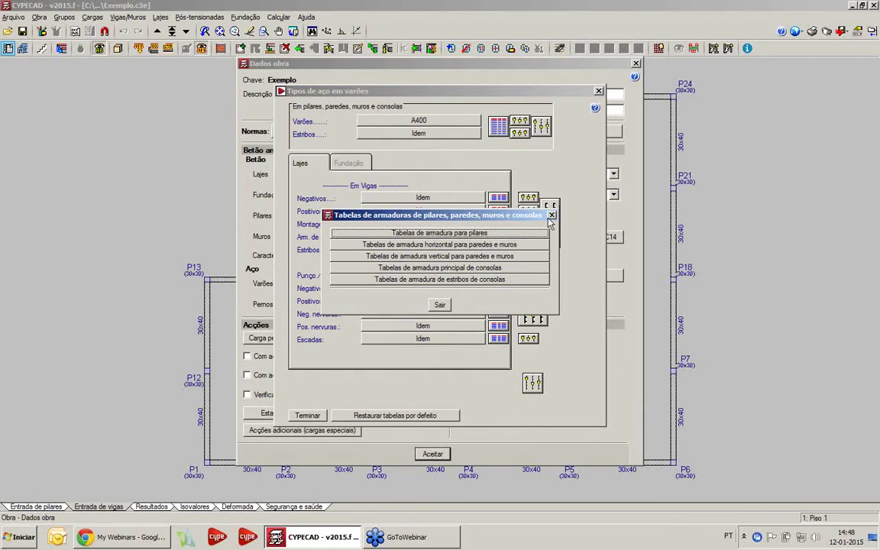
key("Escape")
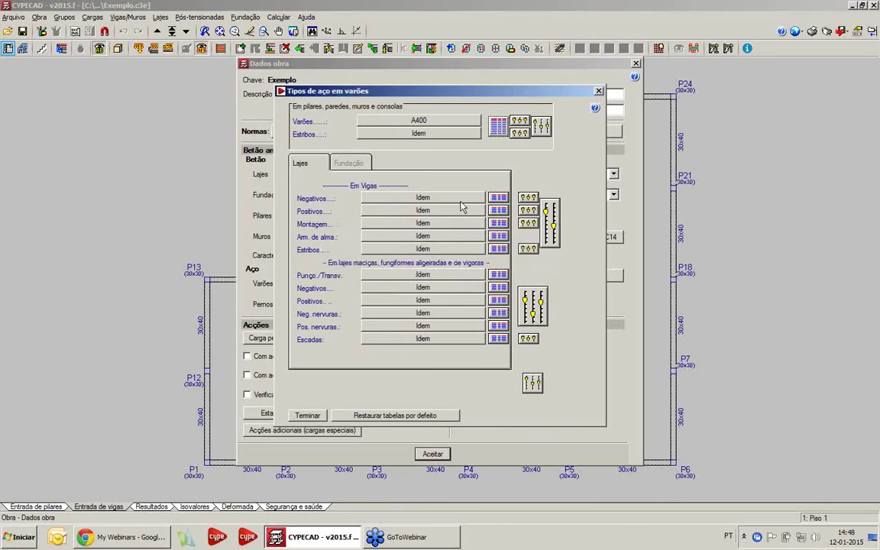
left_click(498, 223)
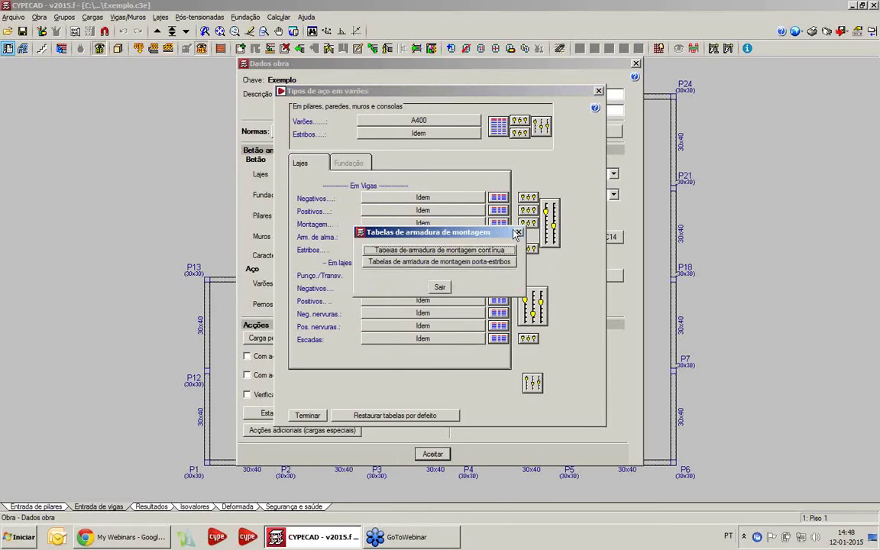
key("Escape")
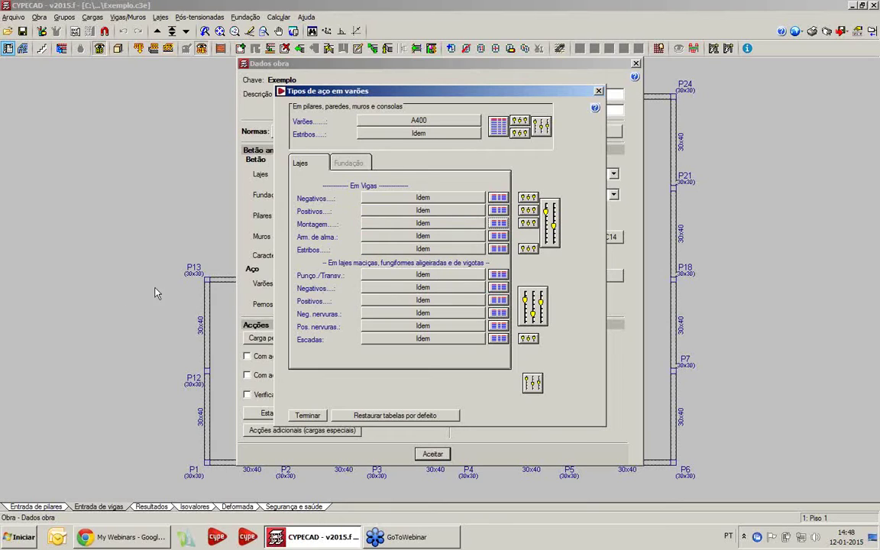
left_click(497, 340)
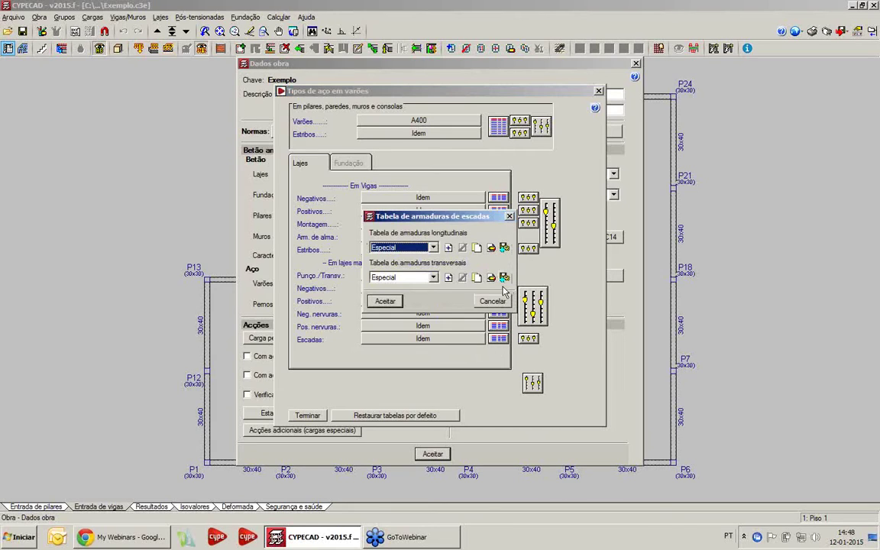
key("Escape")
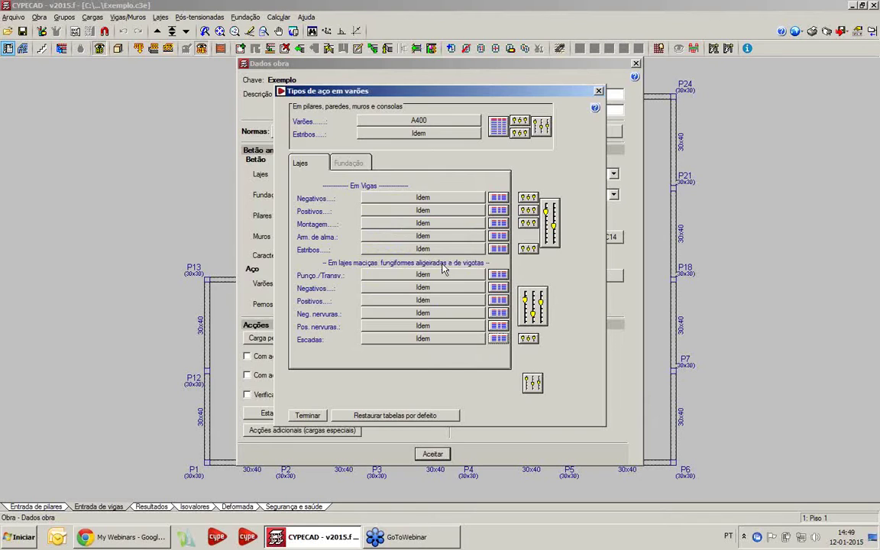
left_click(598, 91)
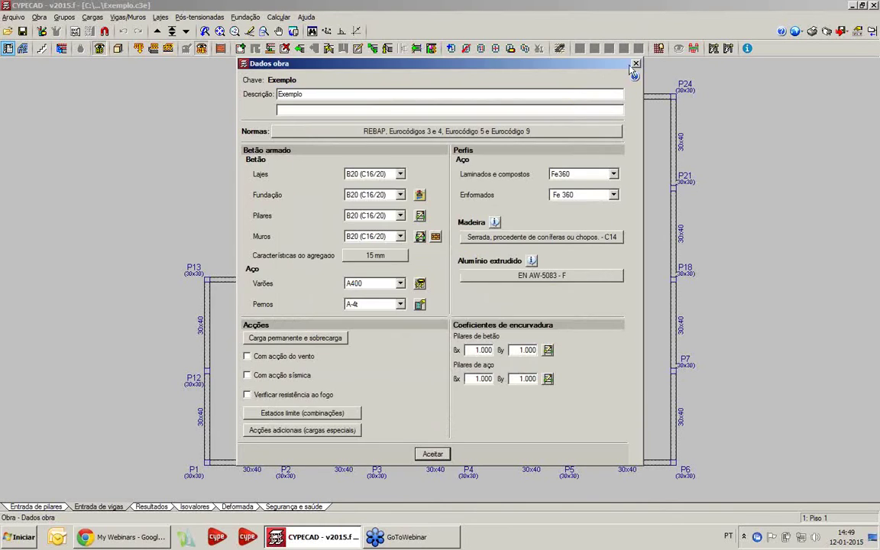
left_click(635, 64)
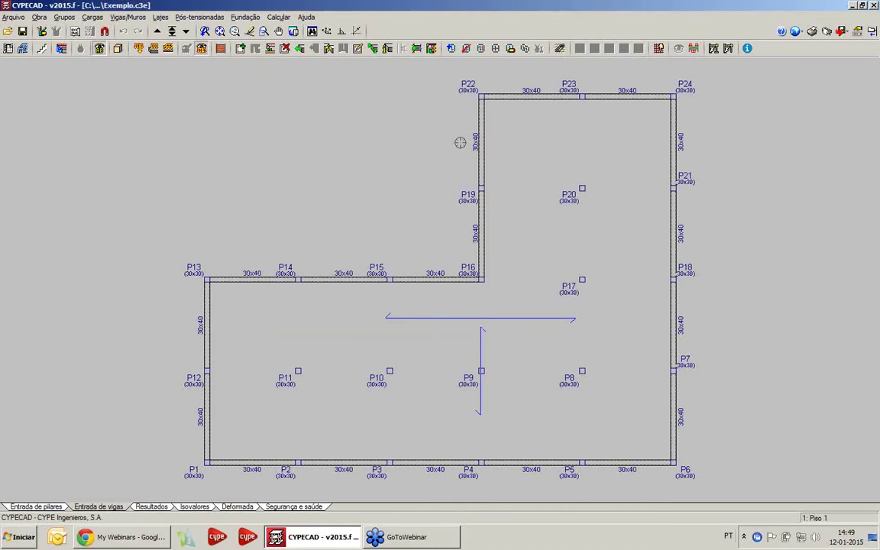
Open the job Laje de fundação and return to the job Exemplo
left_click(13, 17)
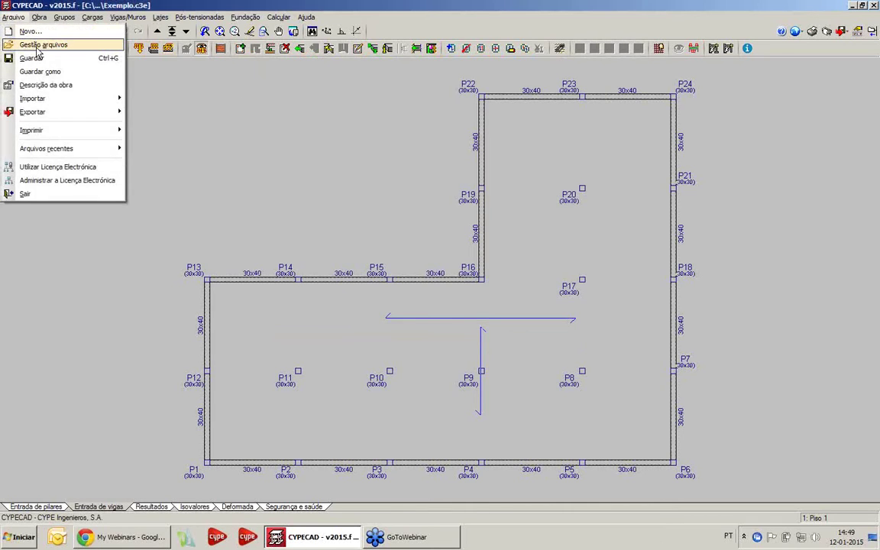
left_click(34, 45)
double_click(374, 190)
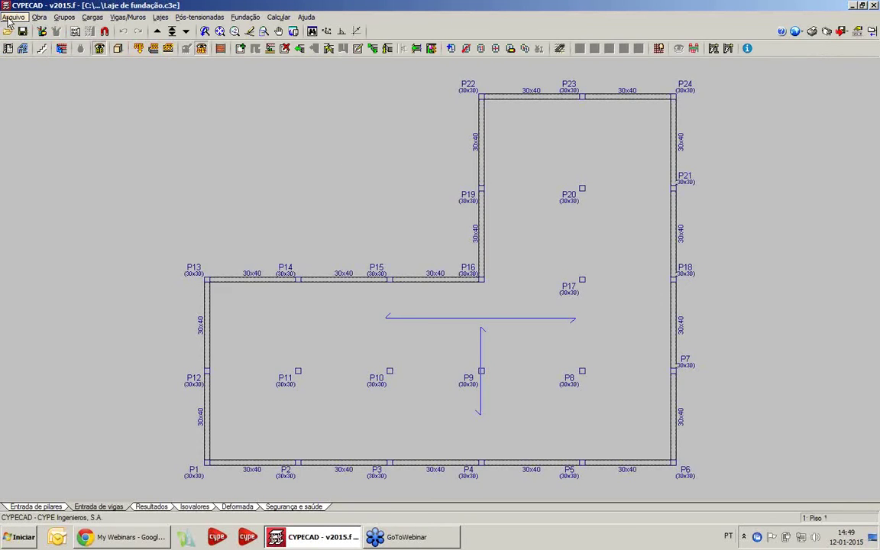
left_click(13, 17)
left_click(21, 30)
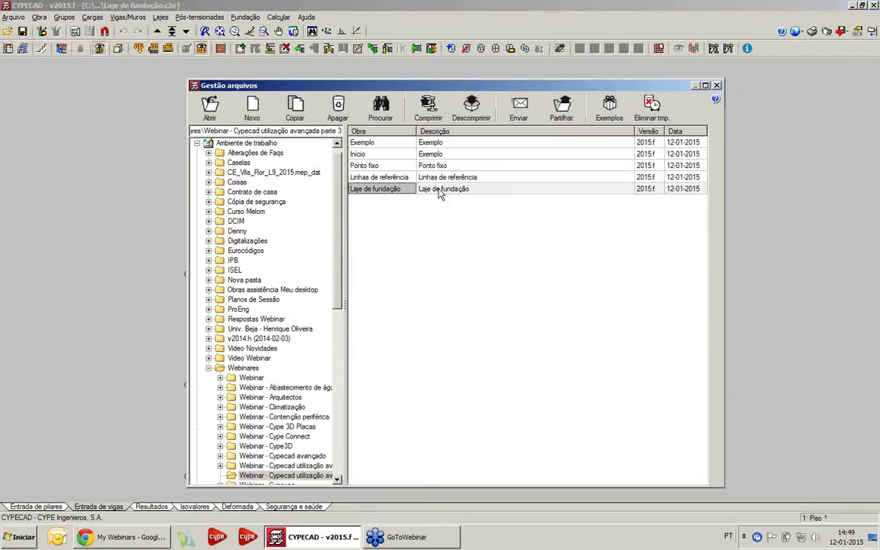
double_click(364, 144)
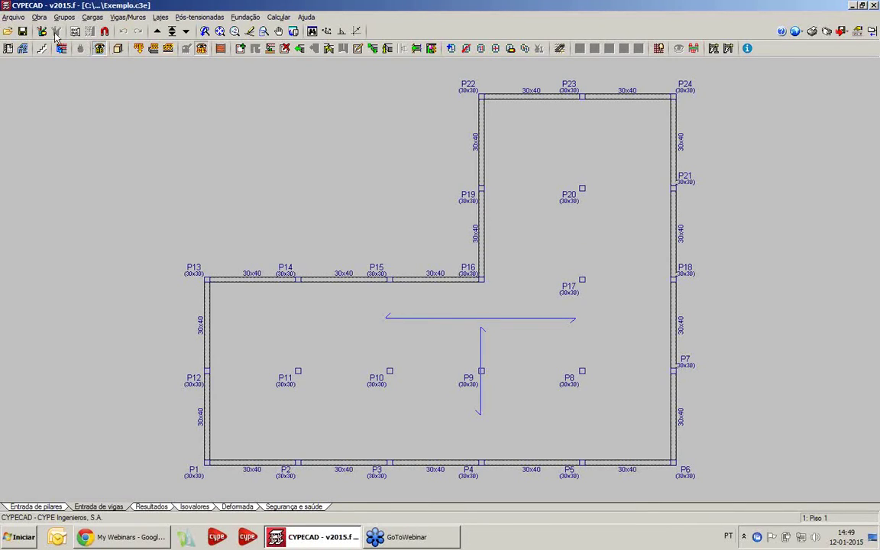
Create an empty job with the file name novo, accepting the default job data and limit states
left_click(18, 21)
left_click(29, 30)
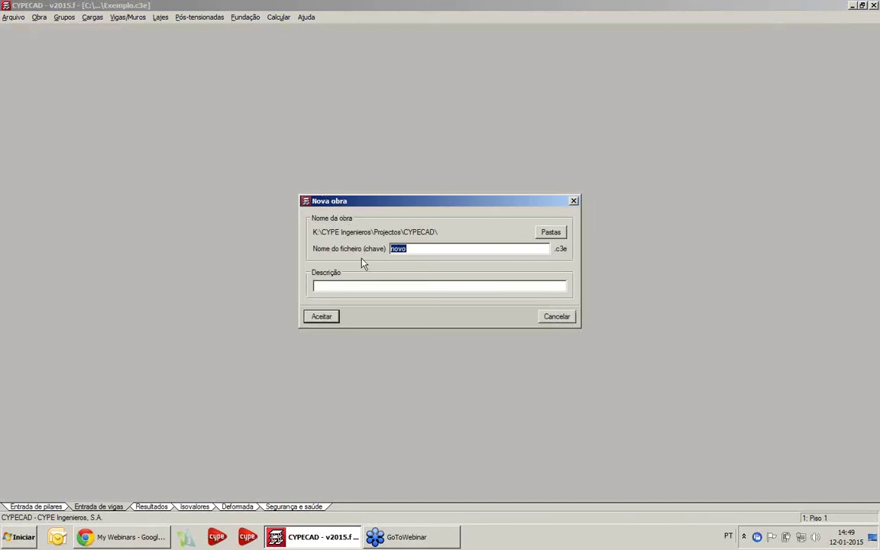
left_click(322, 317)
left_click(373, 293)
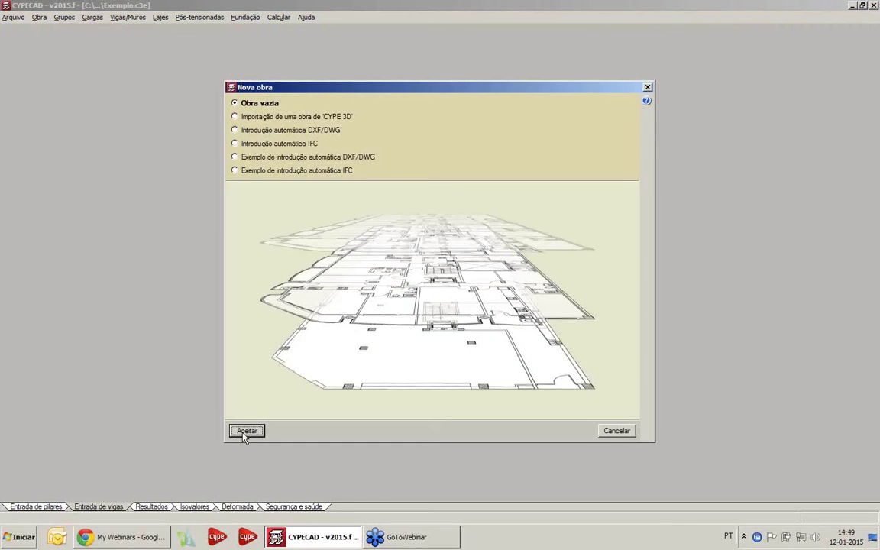
left_click(246, 432)
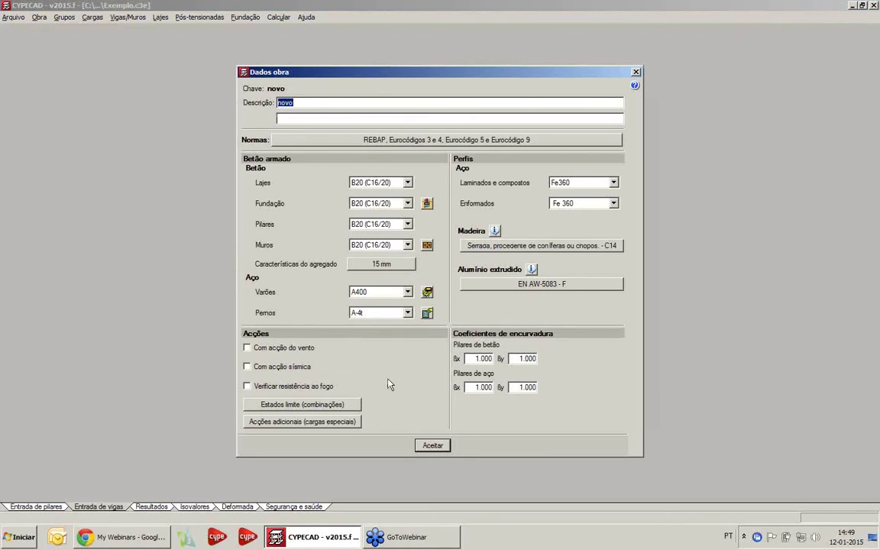
left_click(429, 447)
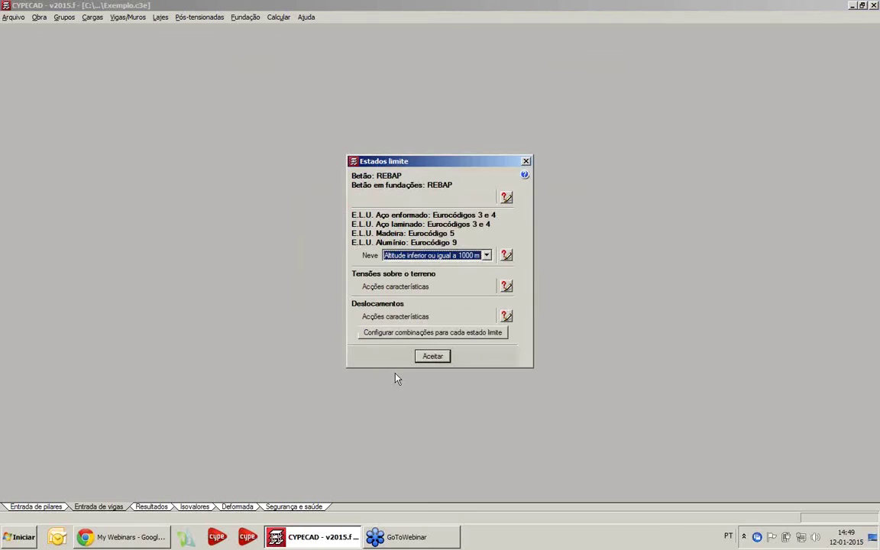
left_click(429, 362)
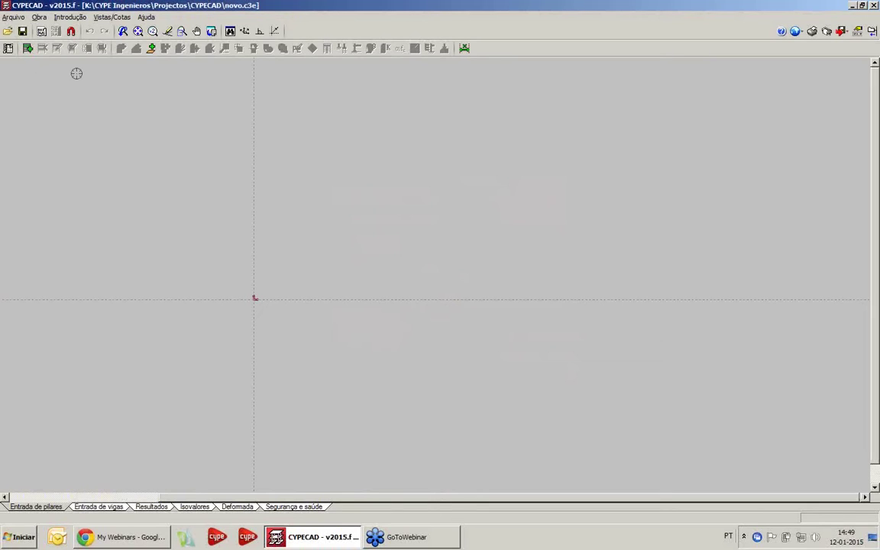
Insert one floor named Piso 0 with height 3 m and both live load and permanent load of 0 kN/m²
left_click(27, 48)
left_click(384, 297)
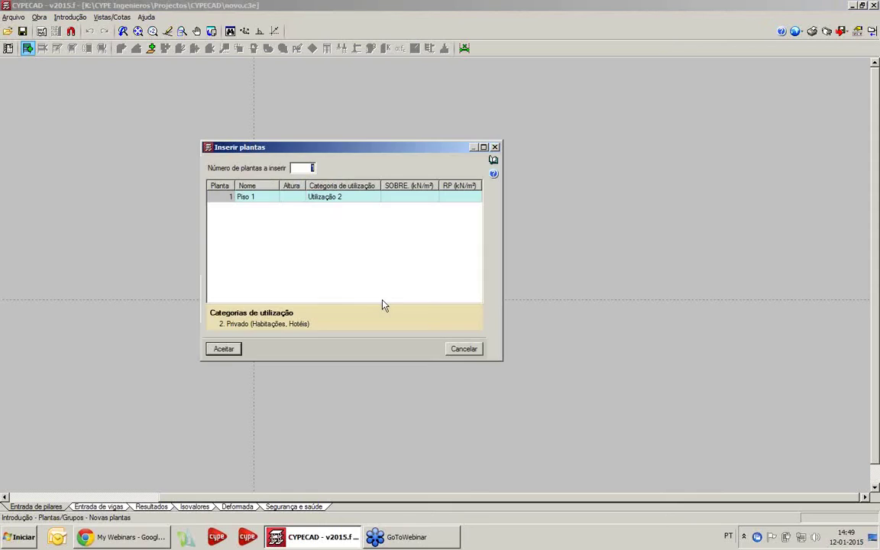
left_click(259, 199)
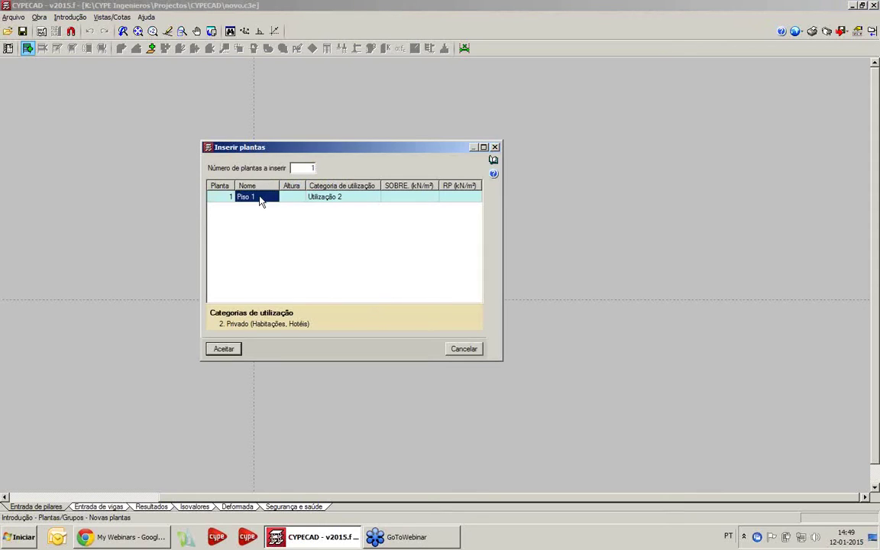
type("Piso 0")
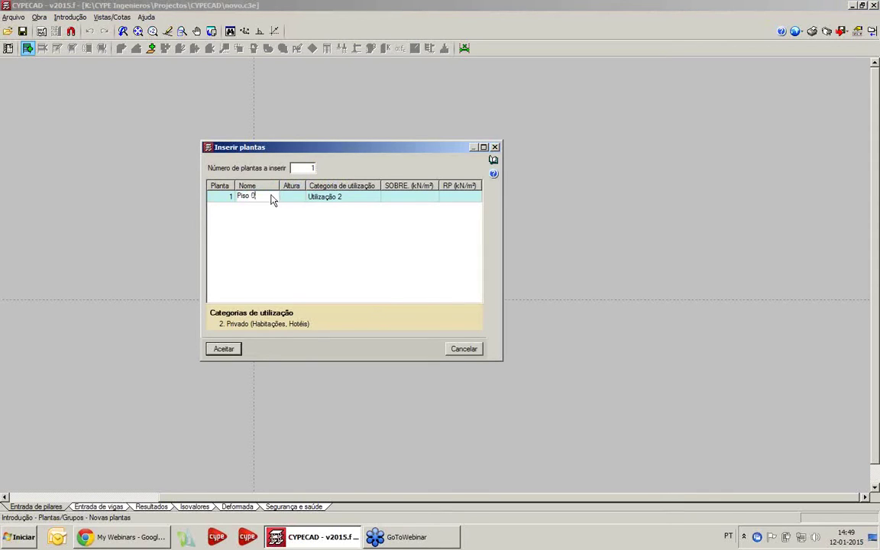
left_click(281, 197)
type("3")
key("Return")
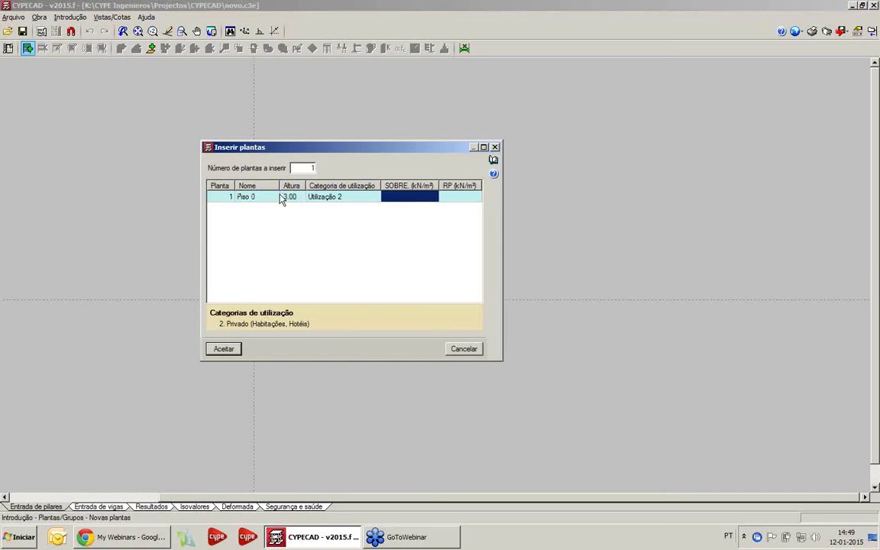
type("0")
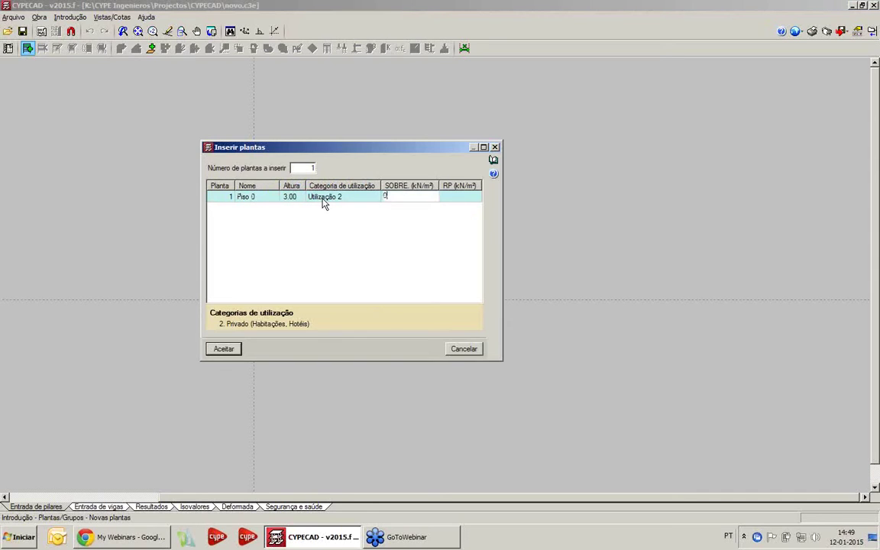
left_click(455, 200)
type("0")
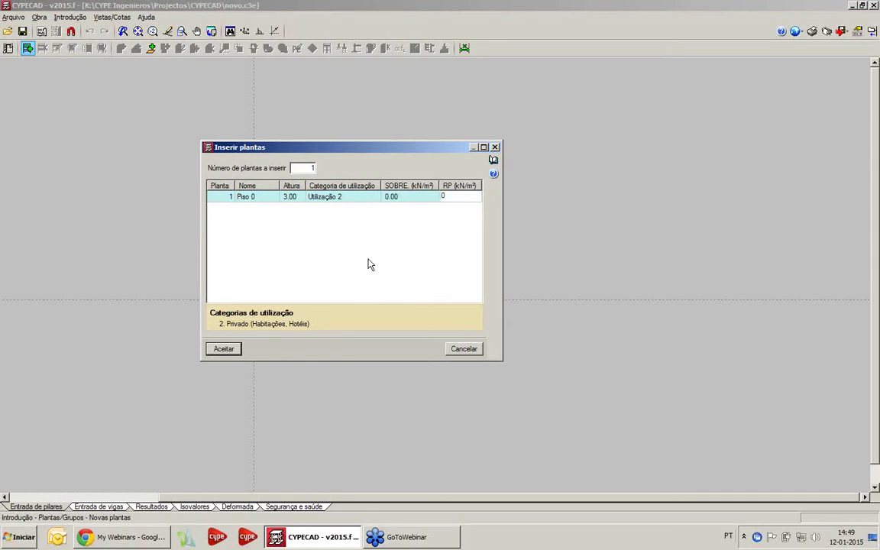
left_click(229, 350)
Set the foundation floor's level to -3 m
left_click(56, 48)
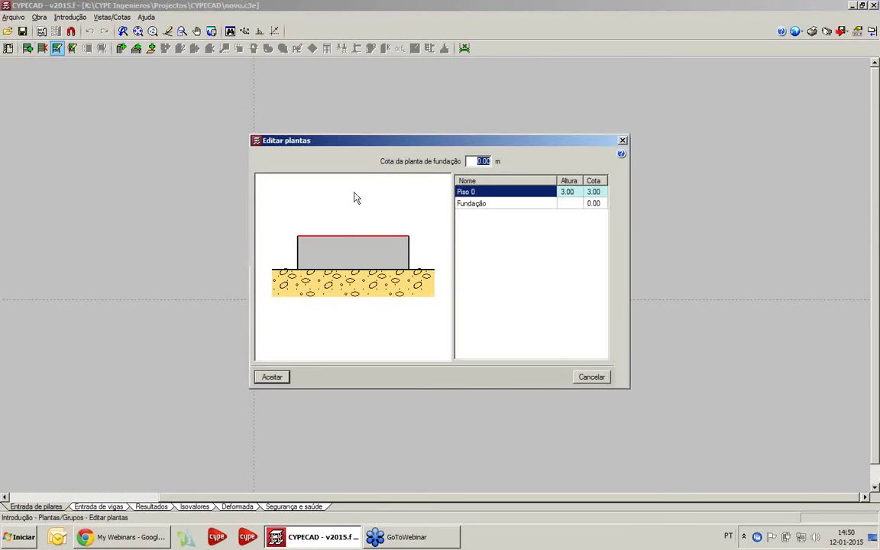
type("-3")
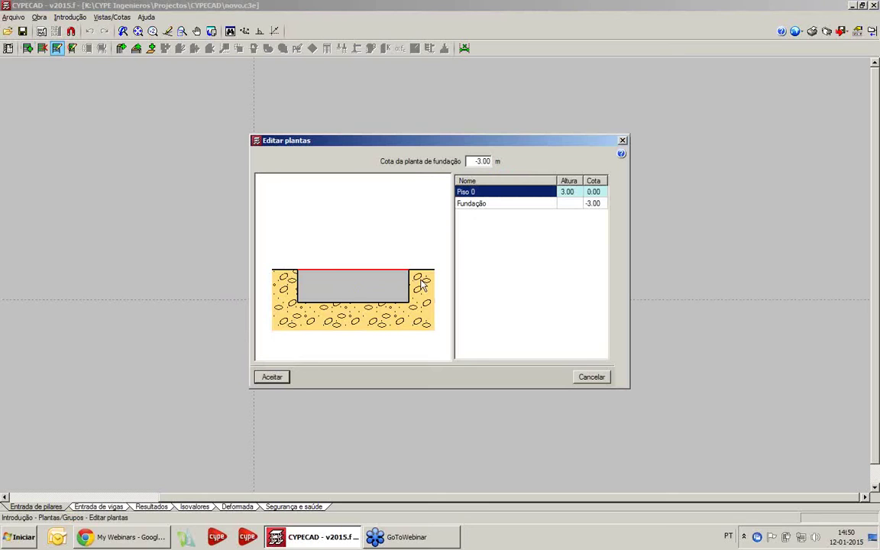
left_click(276, 376)
Switch to beam entry and go down to the Fundação floor
mouse_move(341, 357)
middle_mouse_down()
mouse_move(338, 331)
mouse_move(334, 353)
middle_mouse_up()
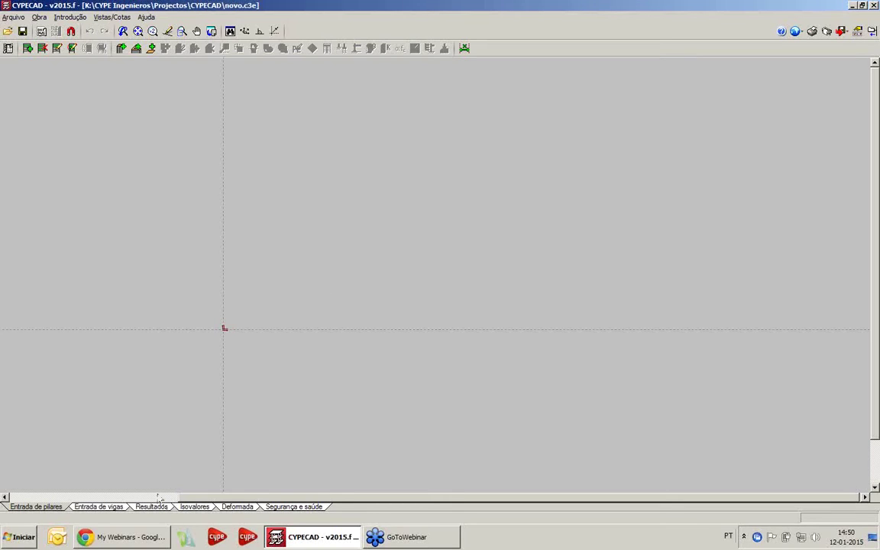
left_click(113, 506)
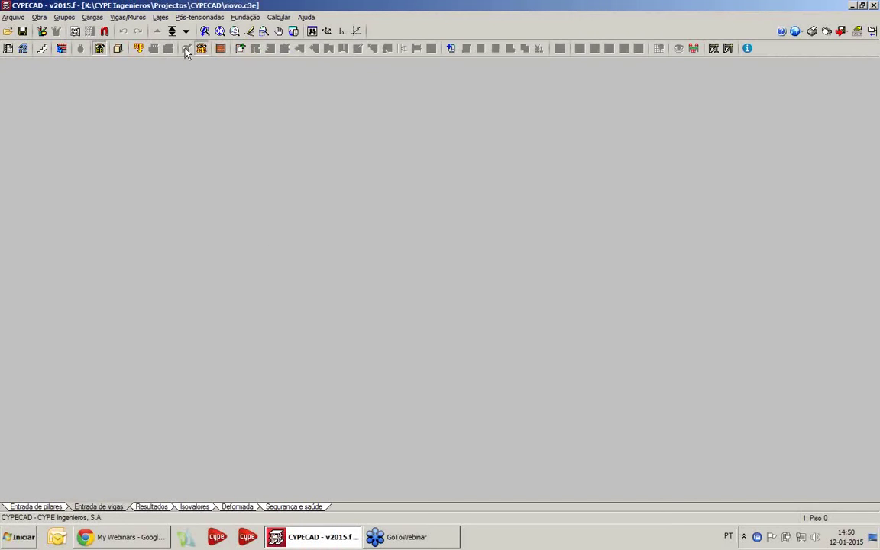
left_click(186, 32)
middle_click_drag(461, 242, 409, 258)
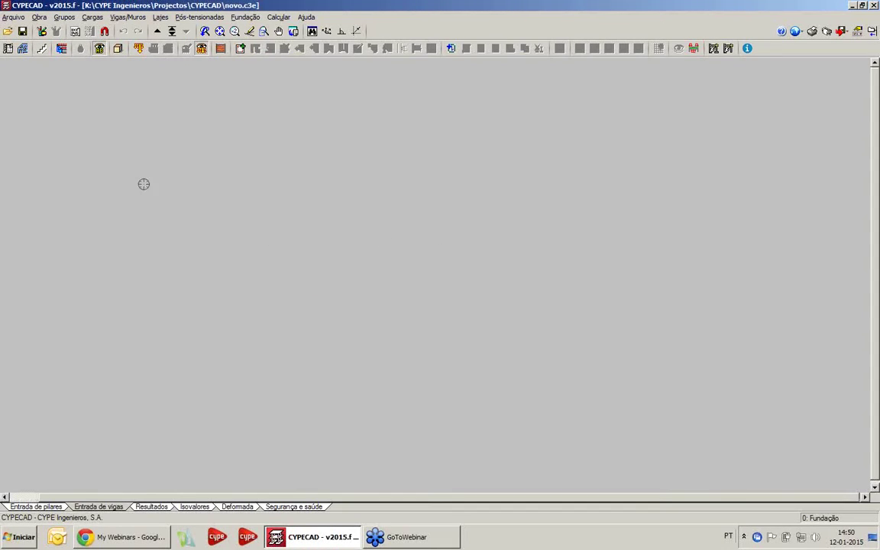
left_click(128, 19)
left_click(141, 30)
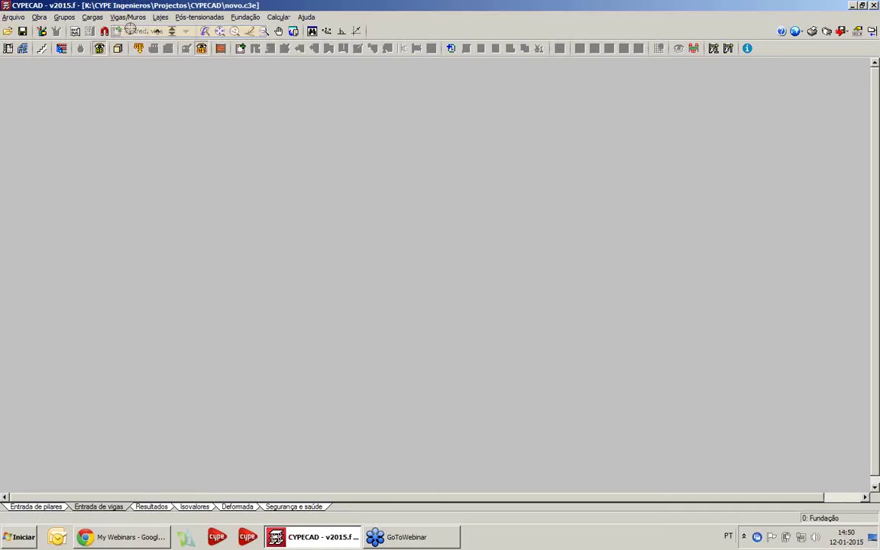
left_click(571, 103)
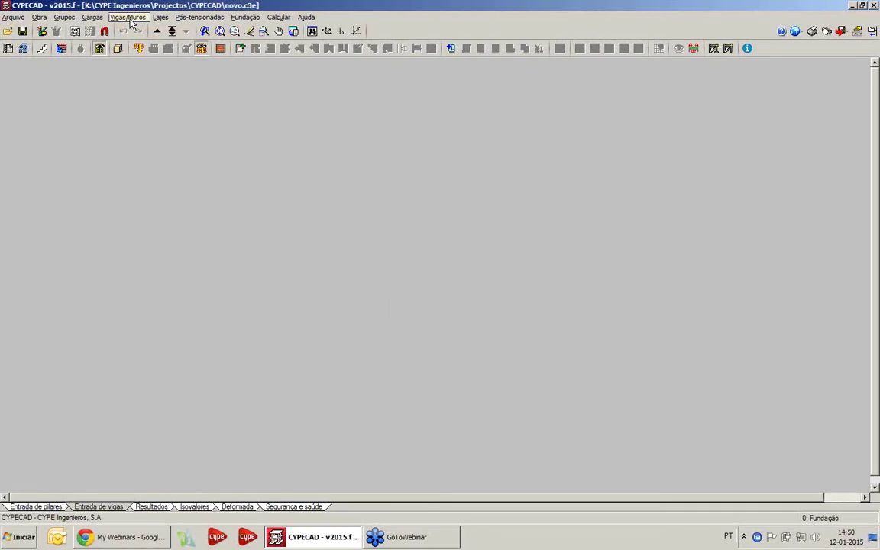
Introduce a reinforced concrete wall 0.150 m thick on each side on a continuous footing, running 10 m in the Y direction
left_click(127, 17)
left_click(142, 42)
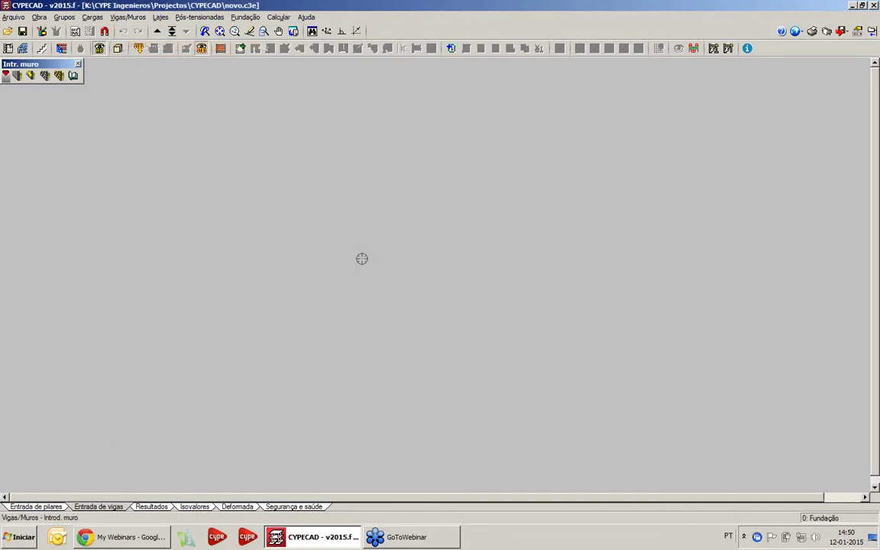
left_click(17, 74)
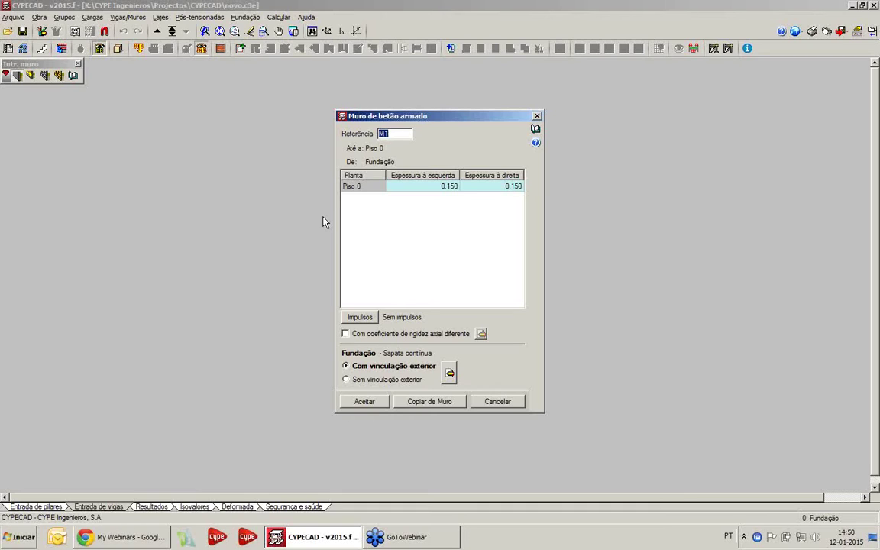
left_click(362, 400)
left_click(342, 346)
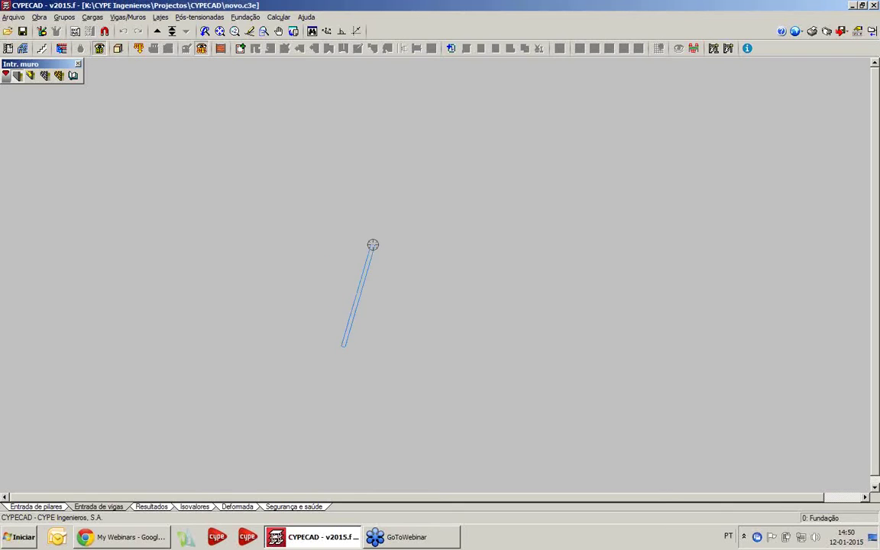
key("@")
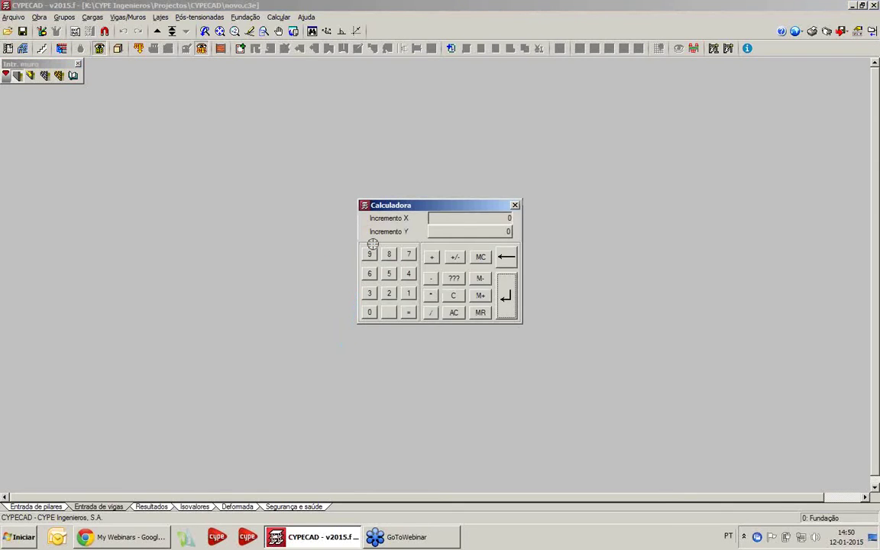
key("Tab")
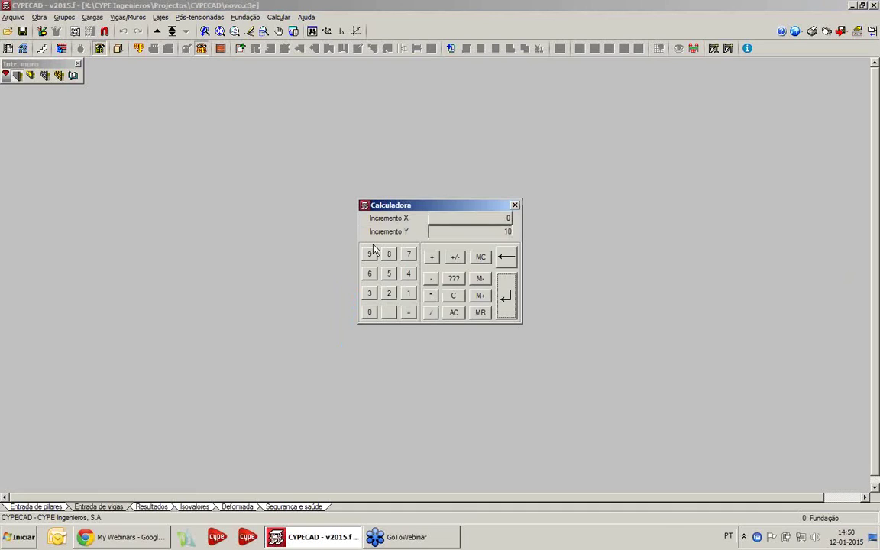
key("Return")
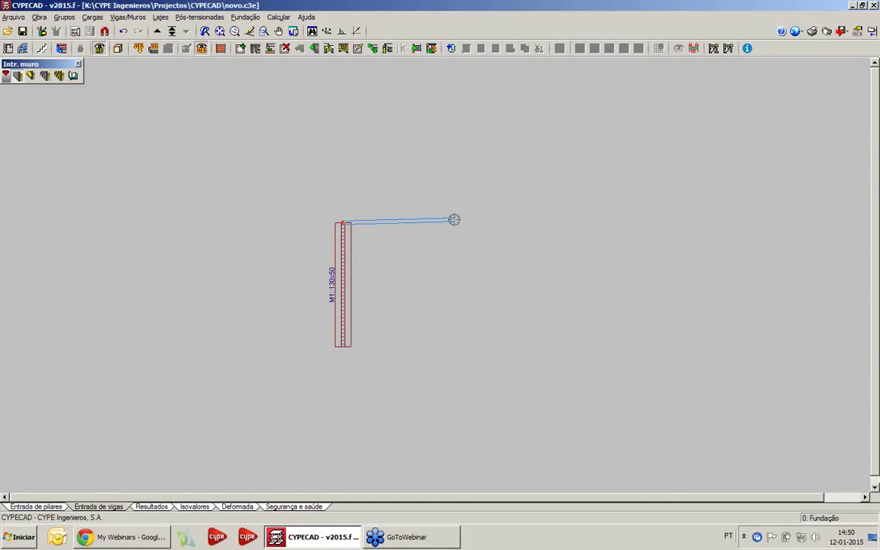
Continue with a 20 m wall in the X direction, and add the two remaining walls to close the rectangle
type("@")
type("20")
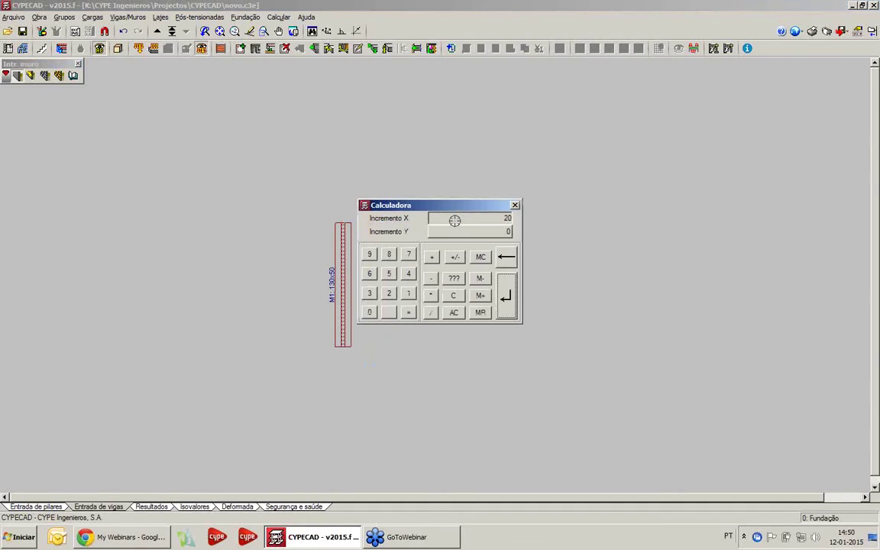
key("Return")
key("Return")
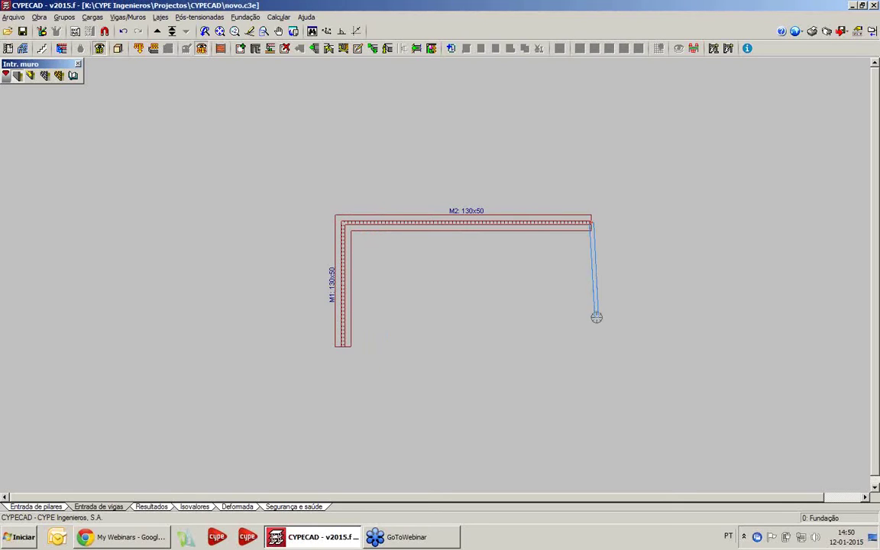
key("@")
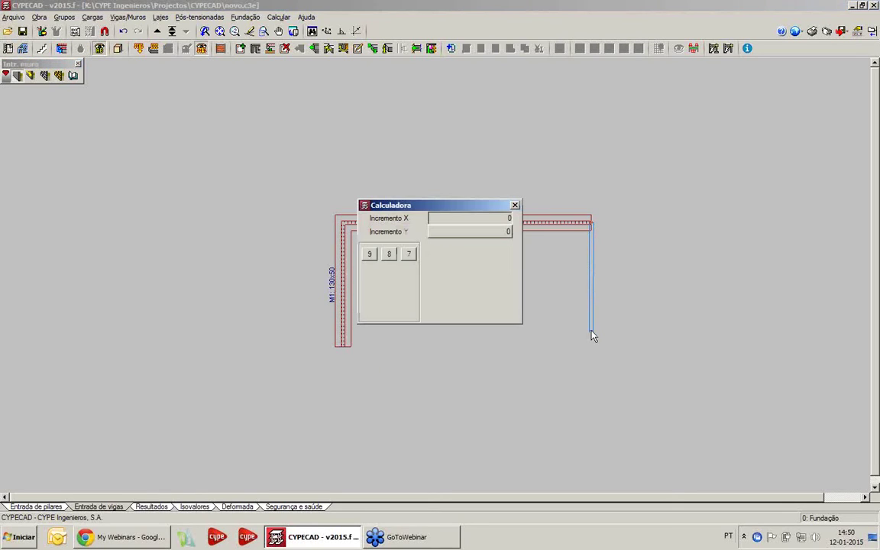
key("Escape")
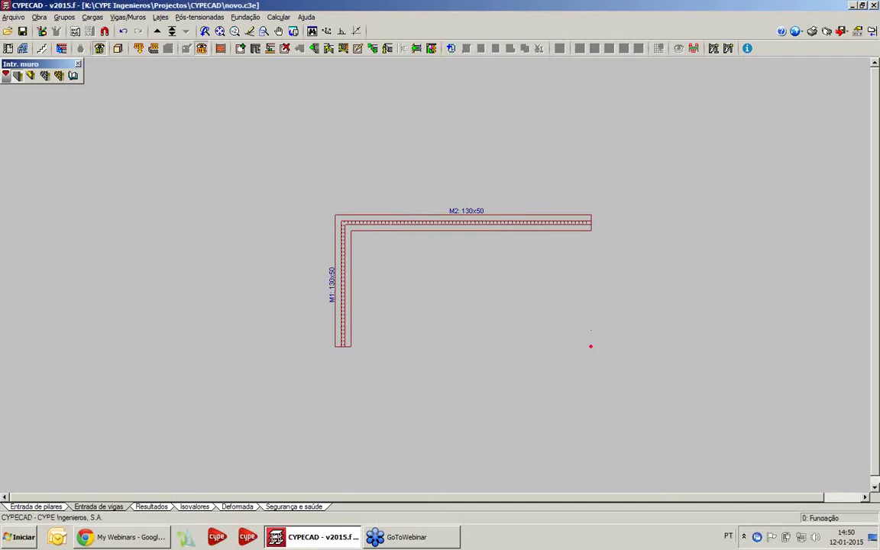
left_click(343, 346)
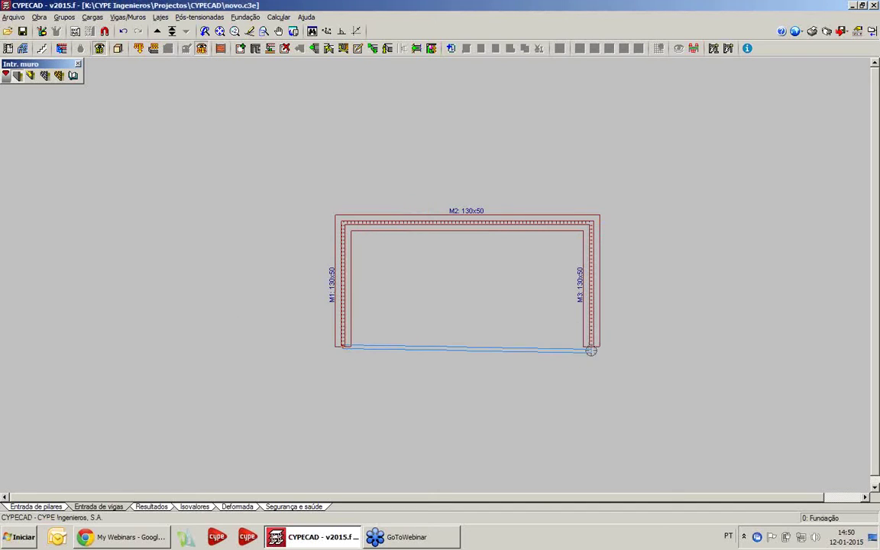
left_click(591, 350)
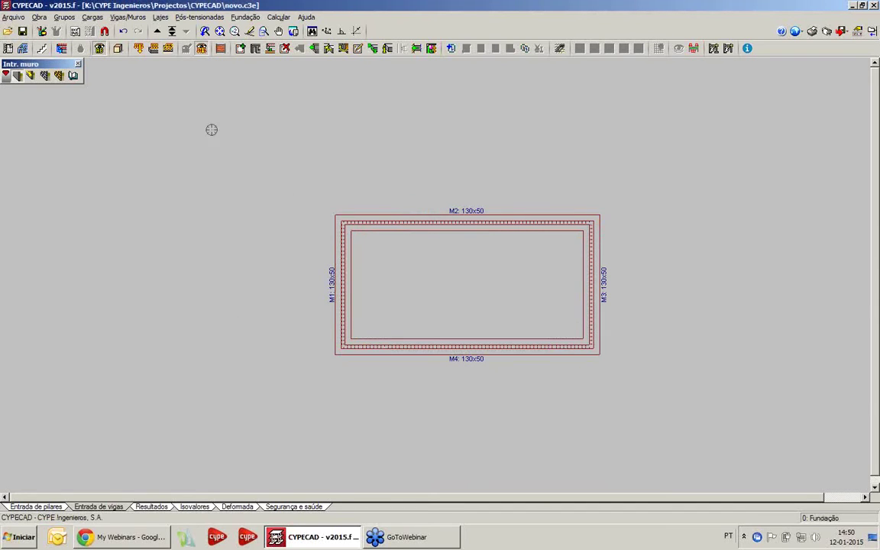
Inspect the four walls and their continuous footings in the 3D model of the building
left_click(117, 49)
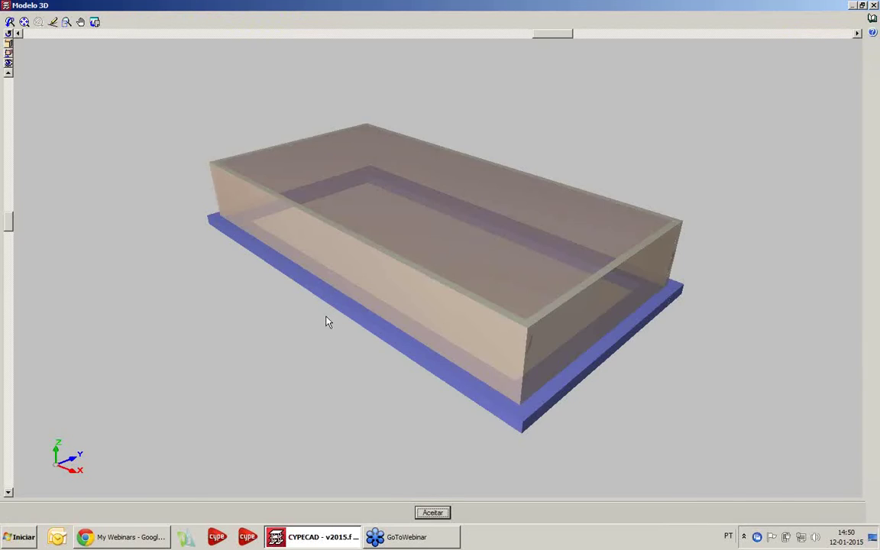
left_click_drag(326, 316, 512, 230)
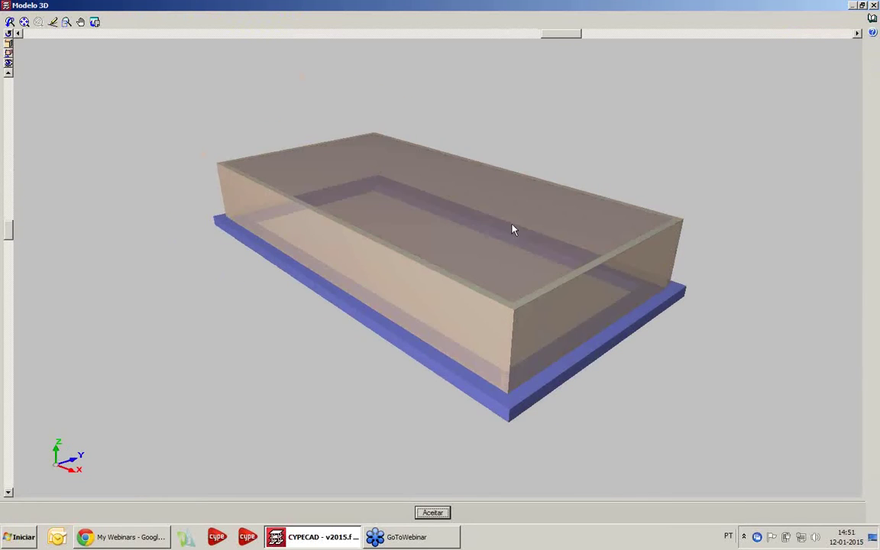
left_click(873, 6)
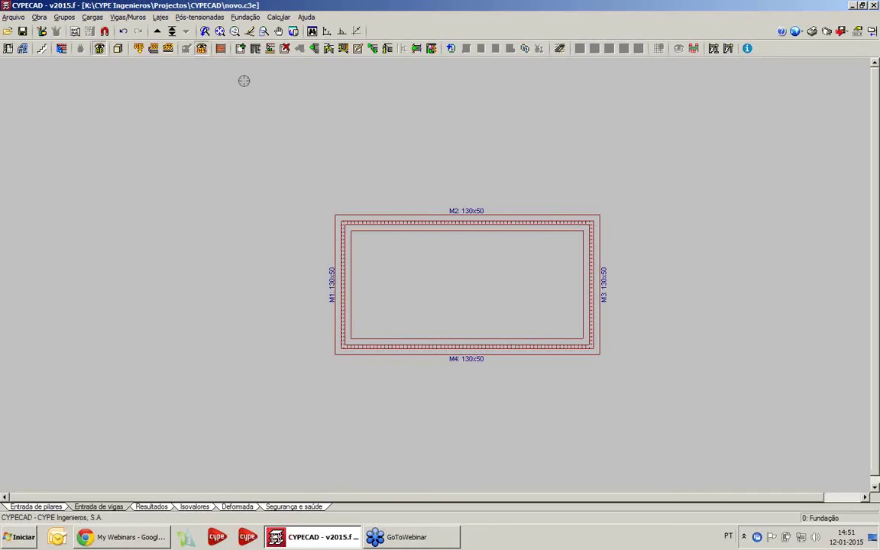
Go up to Piso 0, turn the undefined panel between the walls into an opening, and check it in the 3D model
left_click(157, 31)
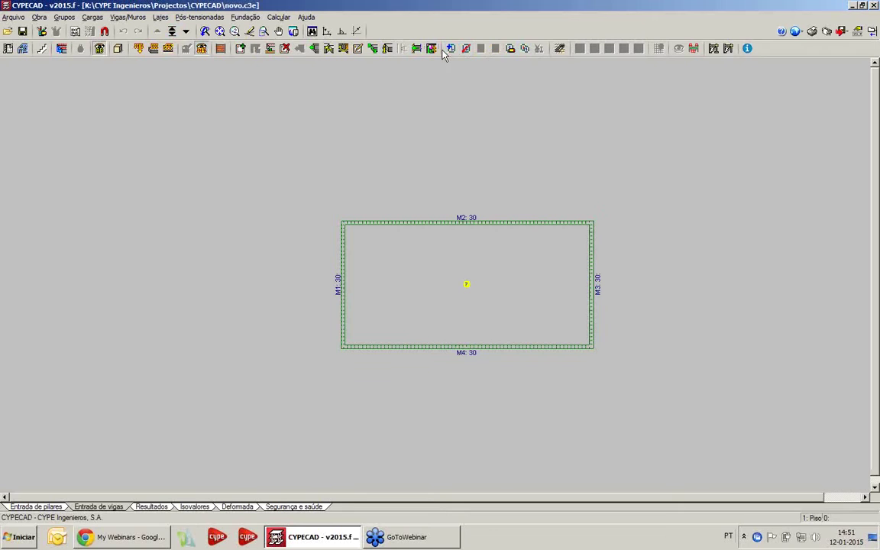
left_click(417, 49)
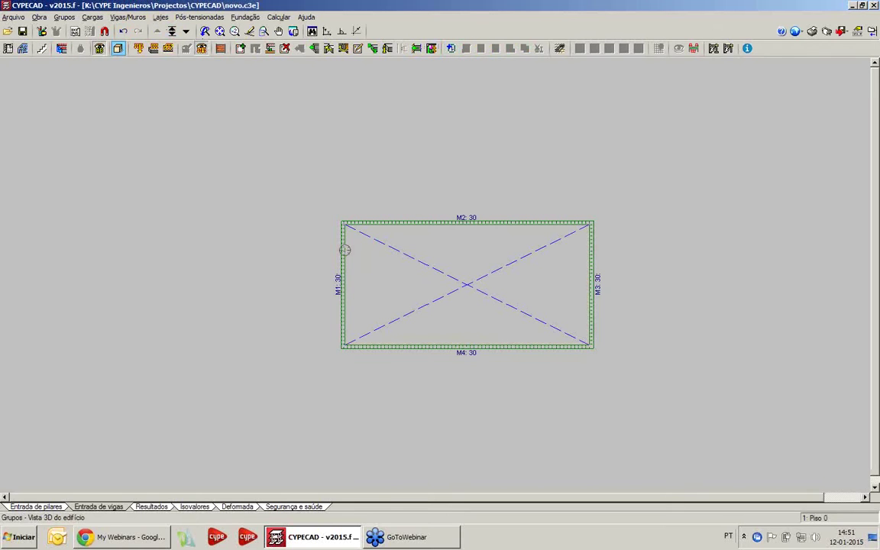
left_click(344, 248)
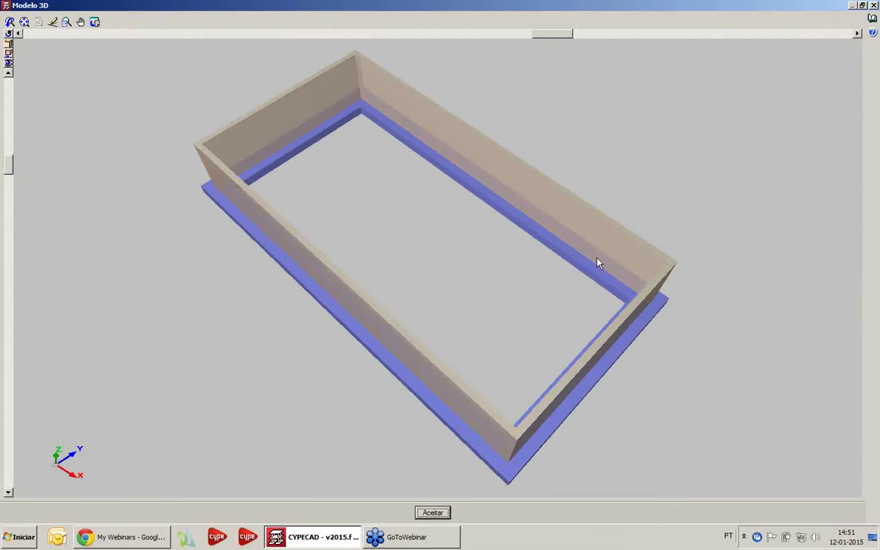
left_click_drag(512, 278, 513, 251)
left_click(873, 5)
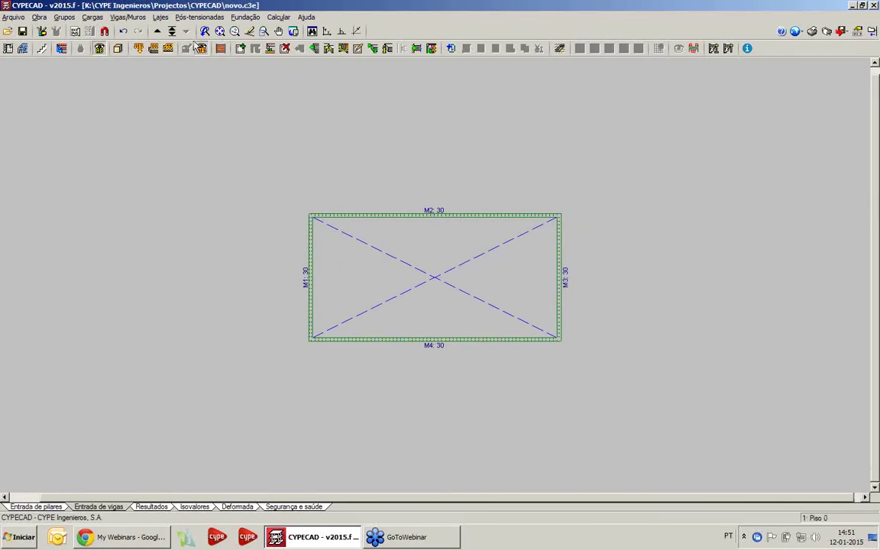
Return to the Fundação floor and choose foundation slab (Lajes de fundação) as the slab type to introduce
left_click(198, 46)
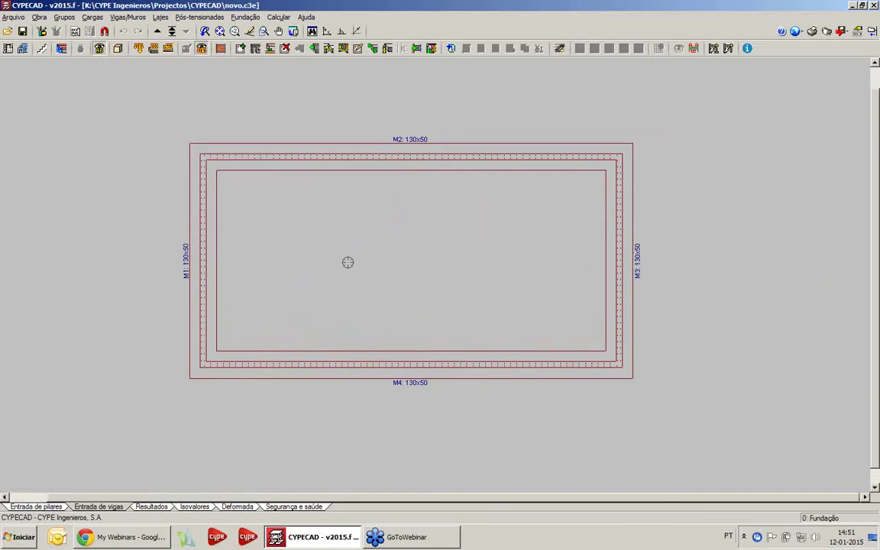
left_click(450, 48)
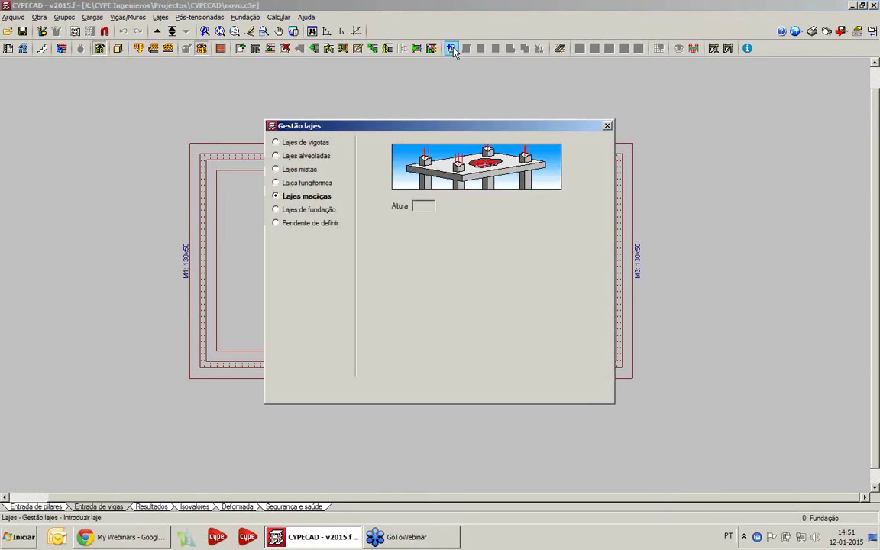
left_click(307, 209)
left_click(287, 391)
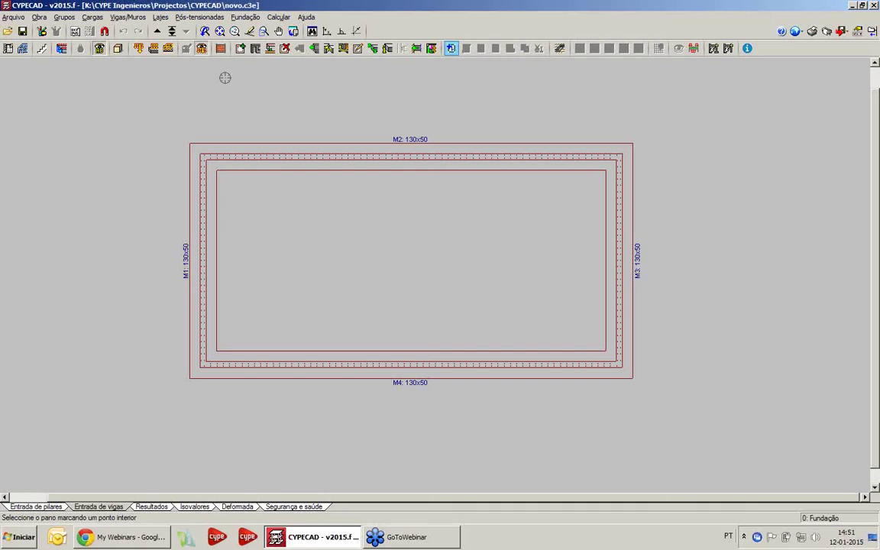
Edit wall M1's foundation to have no external fixity, using a foundation beam with 0.000 m projections and 0.250 m height
left_click(357, 48)
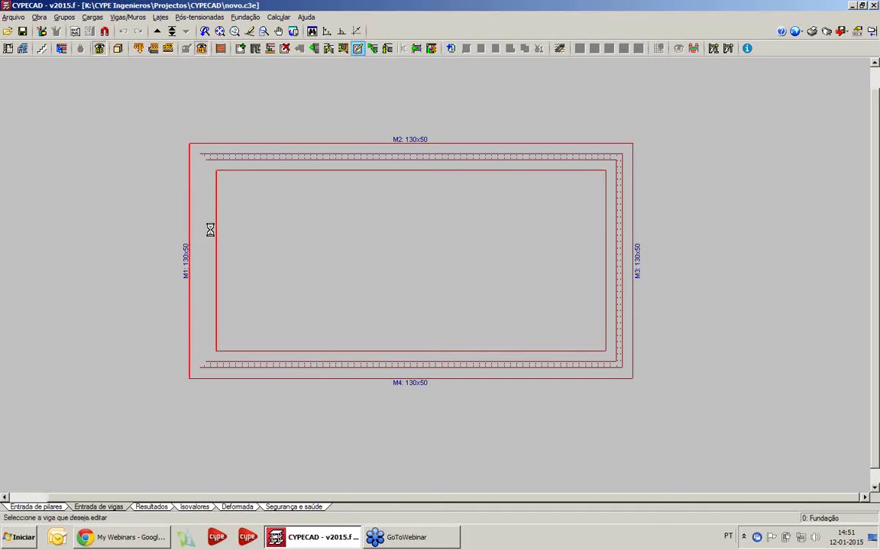
left_click(208, 226)
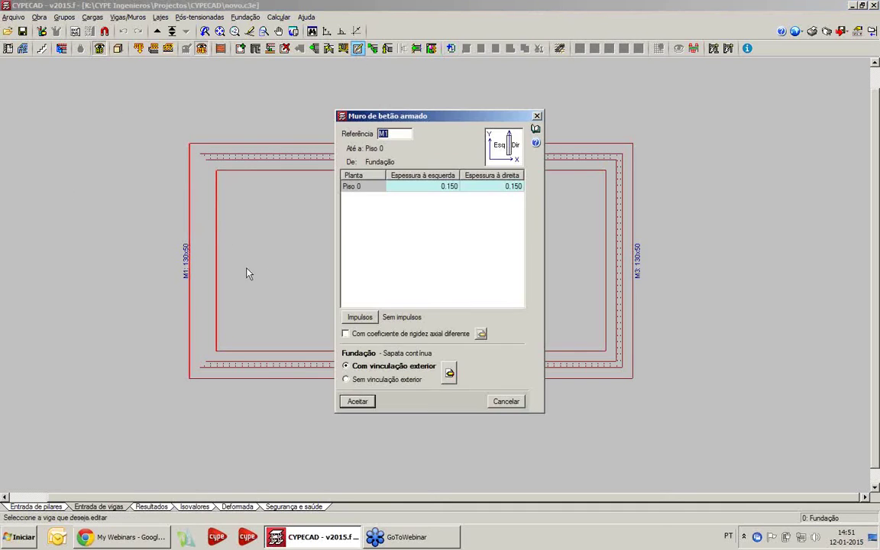
left_click(377, 379)
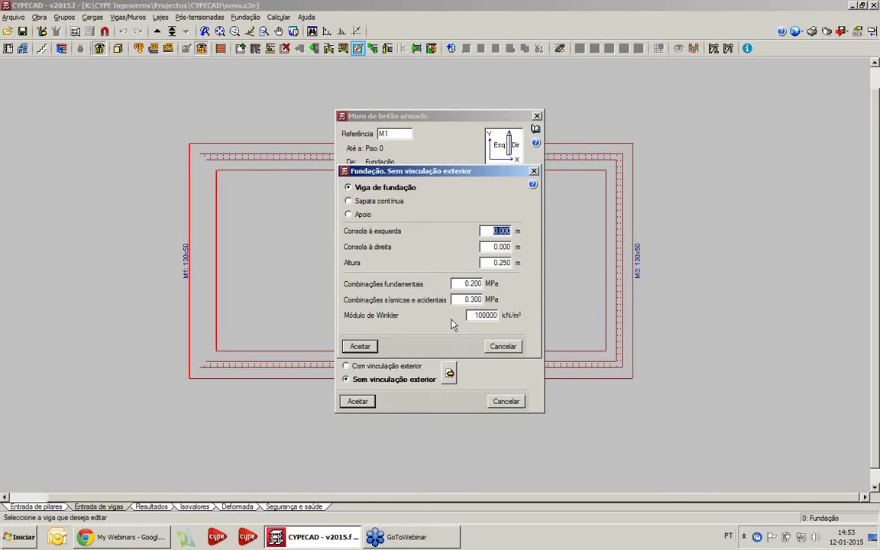
left_click(354, 348)
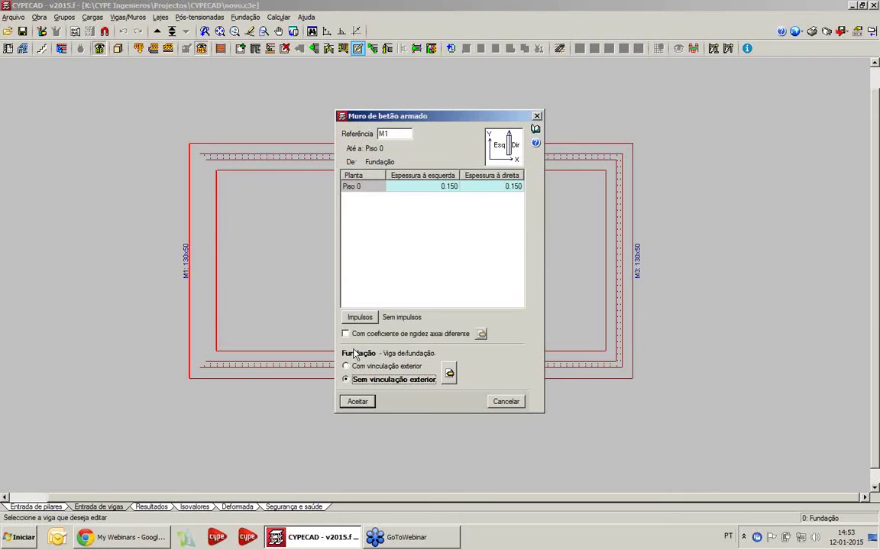
left_click(356, 400)
Give wall M2 a foundation beam without external fixity, with 0.000 m projections and 0.250 m height
left_click(316, 142)
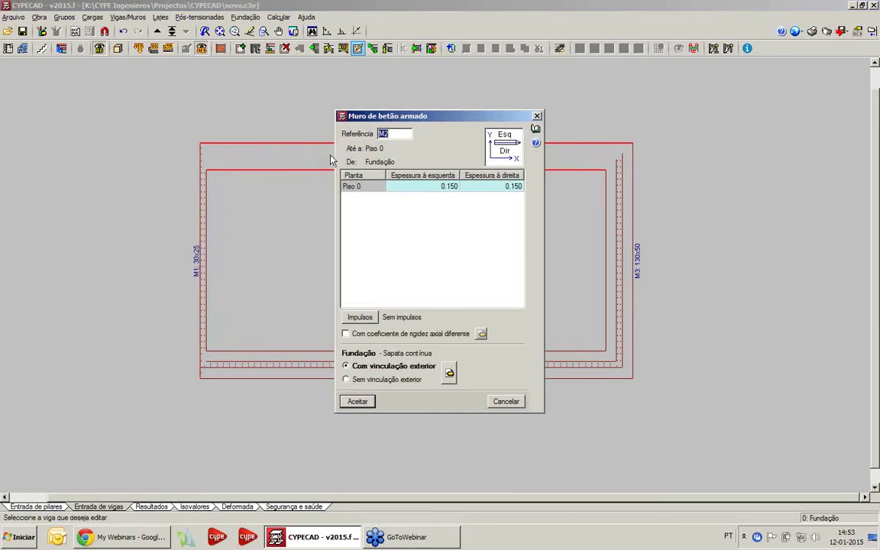
left_click(394, 380)
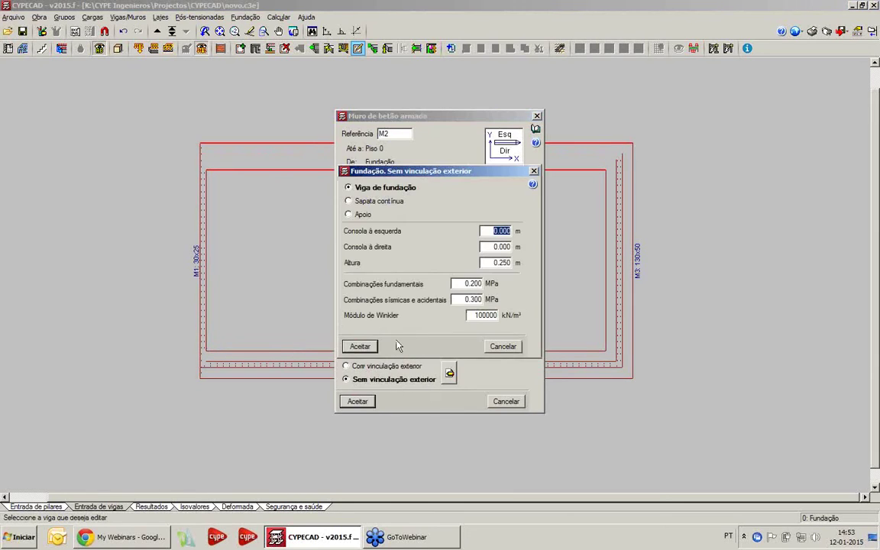
left_click(359, 346)
left_click(357, 401)
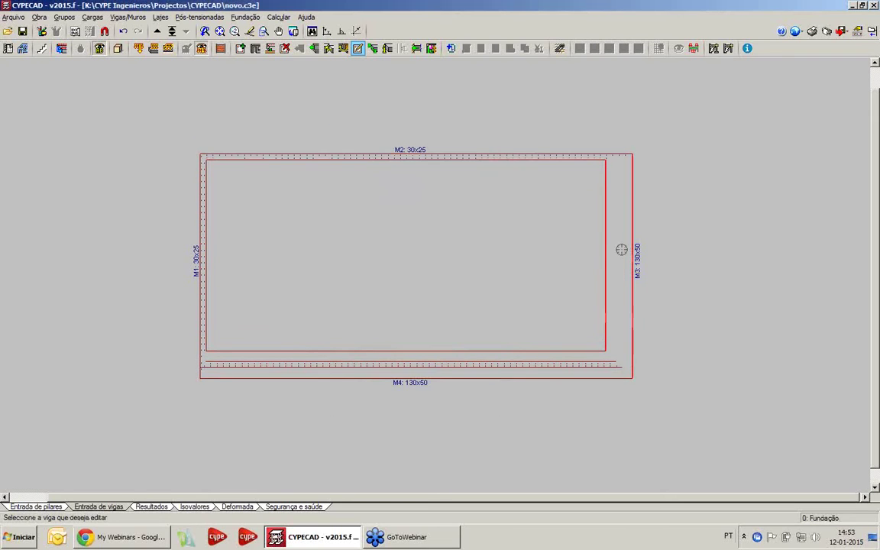
Change wall M3's foundation to a foundation beam without external fixity, keeping the default dimensions
left_click(620, 249)
left_click(366, 381)
left_click(358, 346)
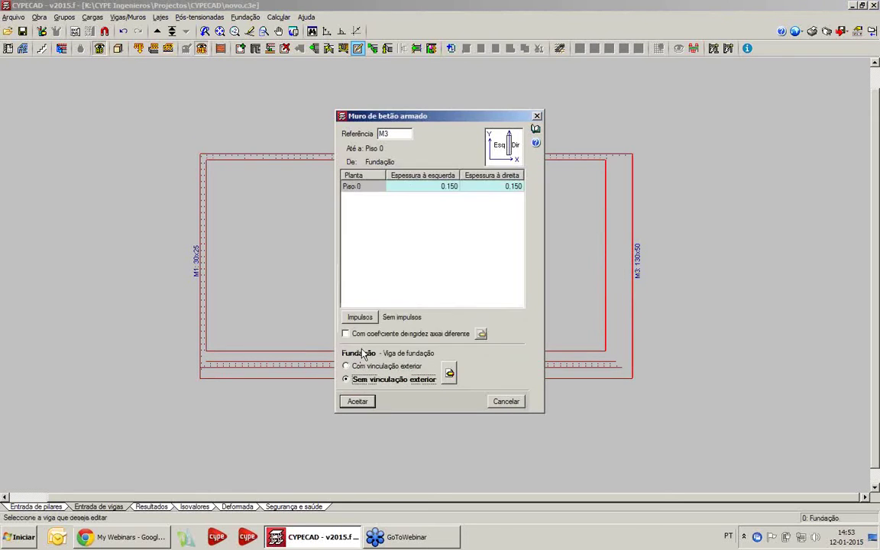
left_click(358, 400)
Change wall M4's foundation to a foundation beam without external fixity, keeping the default dimensions
left_click(358, 372)
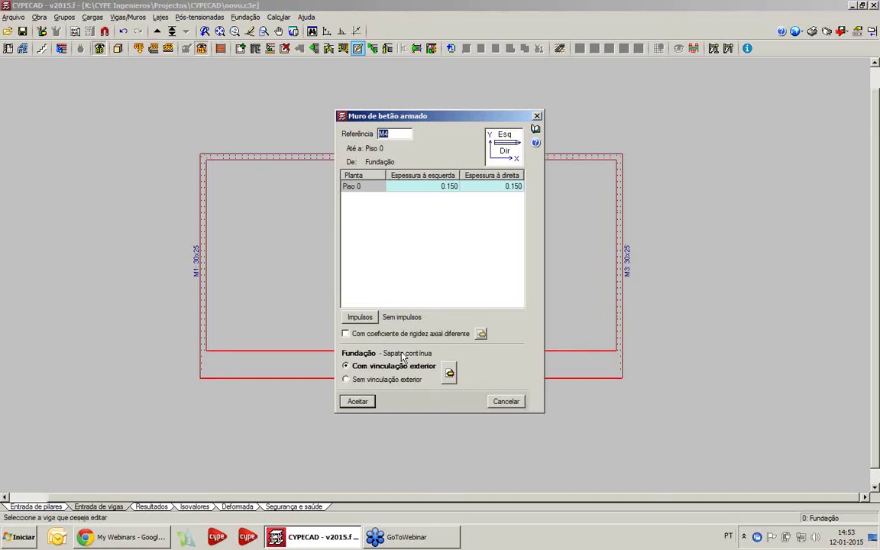
left_click(367, 379)
left_click(360, 346)
left_click(357, 401)
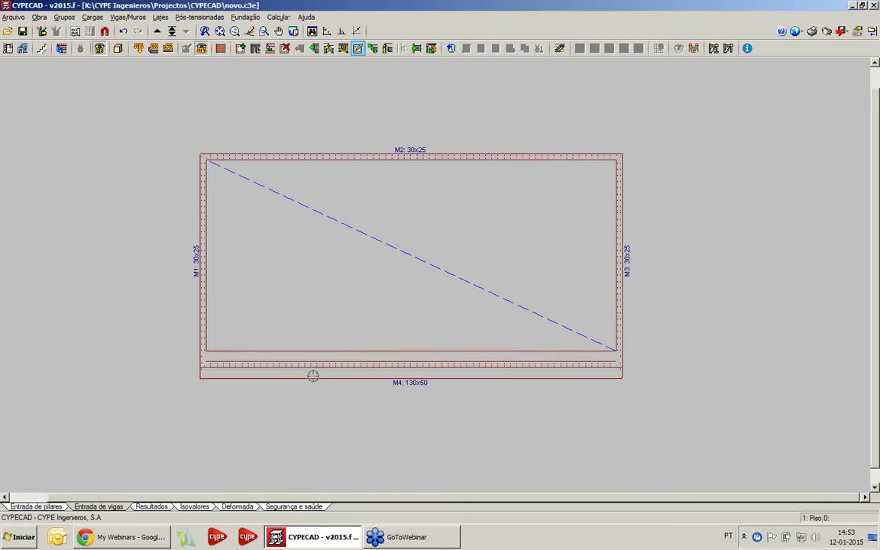
Insert a 25 cm thick foundation slab in the panel enclosed by the four walls, with its reinforcement parallel to wall M4
left_click(451, 48)
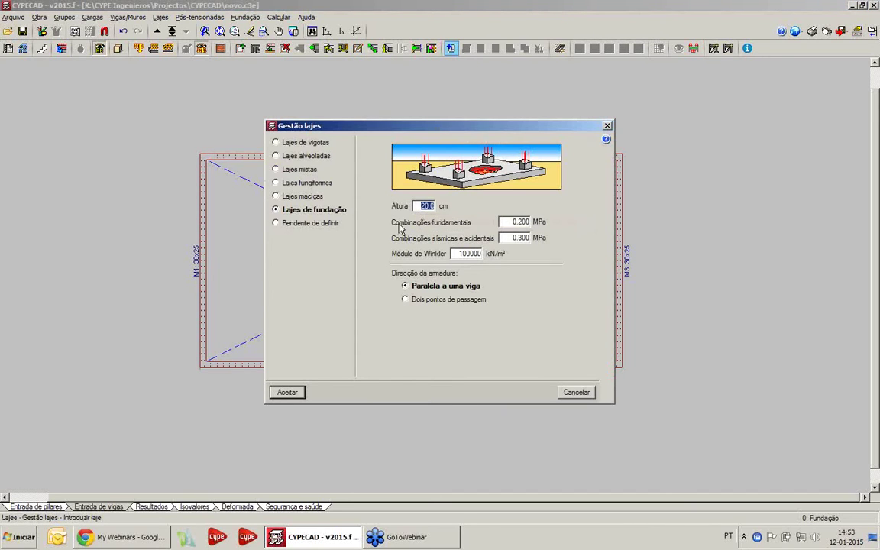
type("25")
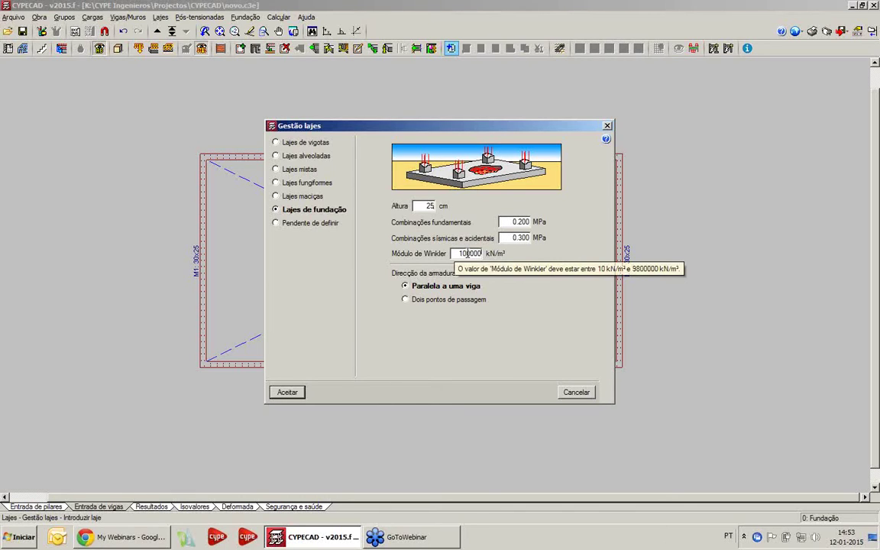
left_click(287, 392)
left_click(312, 312)
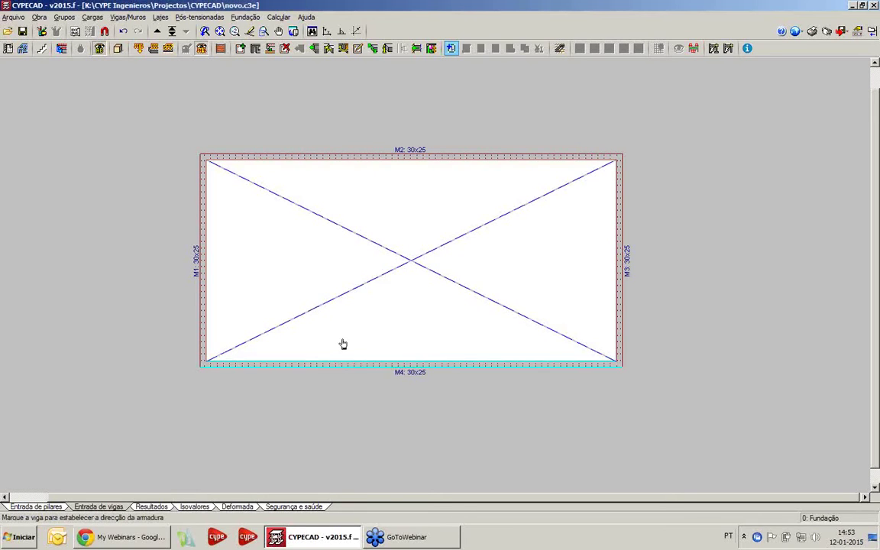
left_click(330, 362)
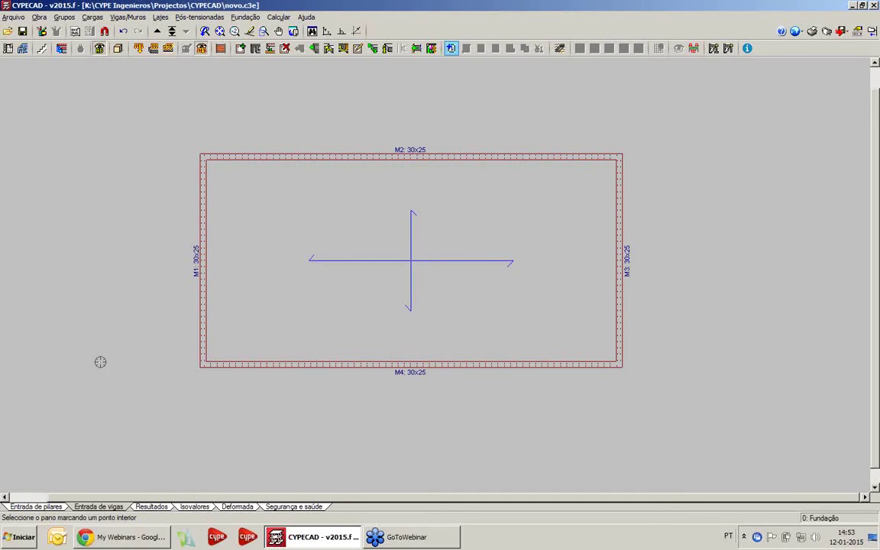
Inspect the walls and foundation slab in the 3D model view, orbiting around the structure, and close the view
left_click(119, 49)
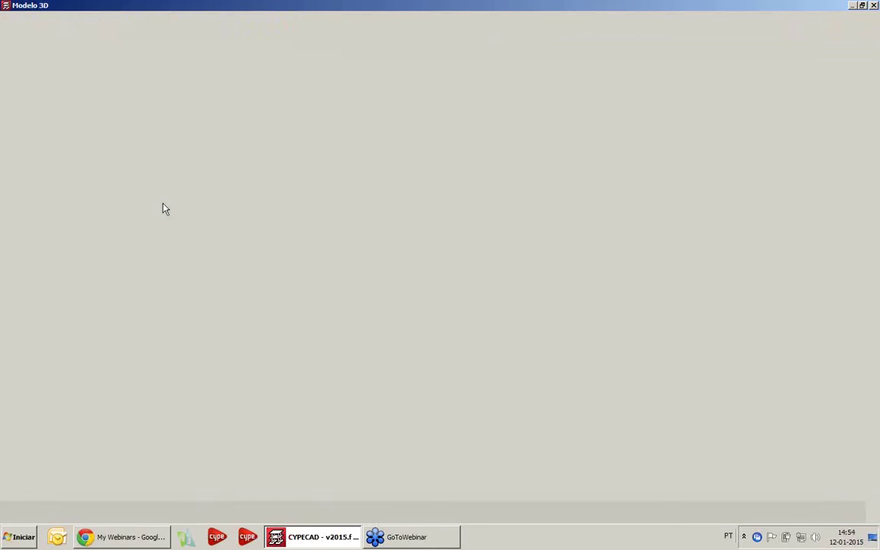
left_click_drag(200, 243, 330, 361)
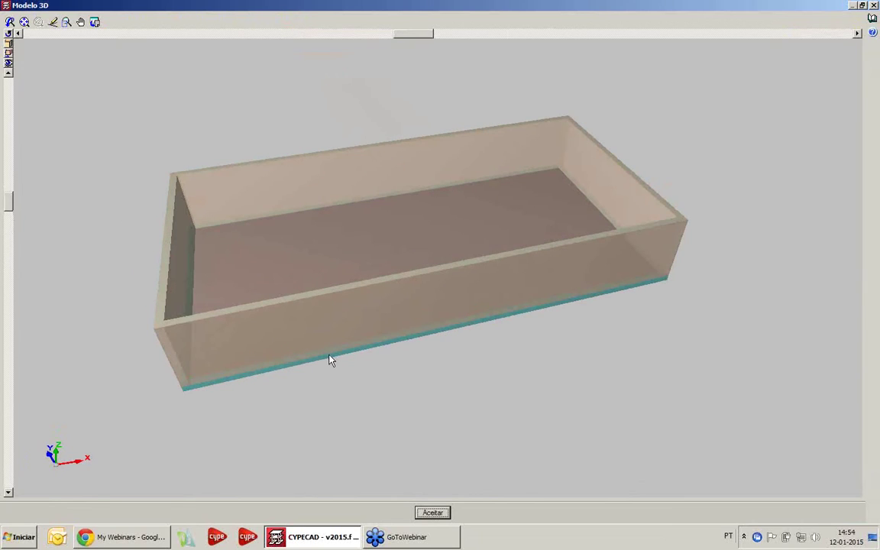
left_click(873, 5)
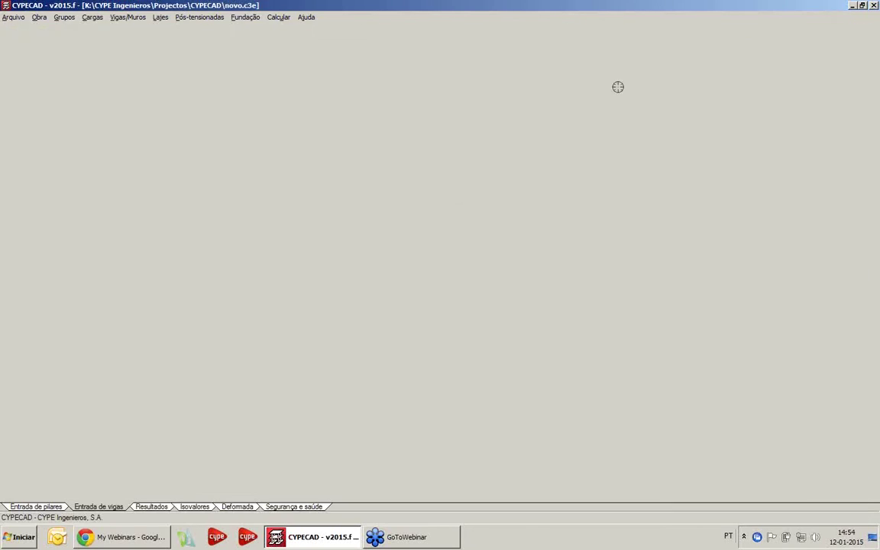
Open the job Laje de fundação from the CYPECAD advanced-use webinar folder inside the desktop's Webinares folder
left_click(40, 17)
mouse_move(14, 17)
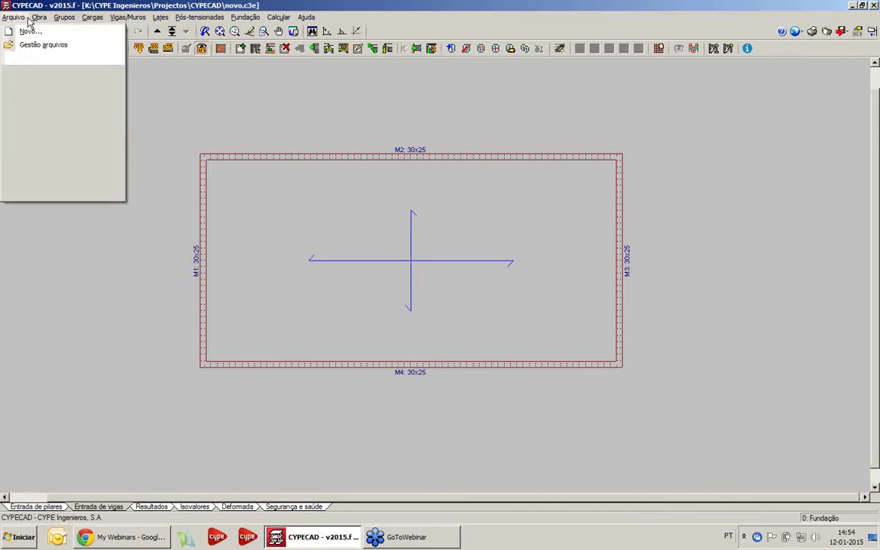
left_click(32, 43)
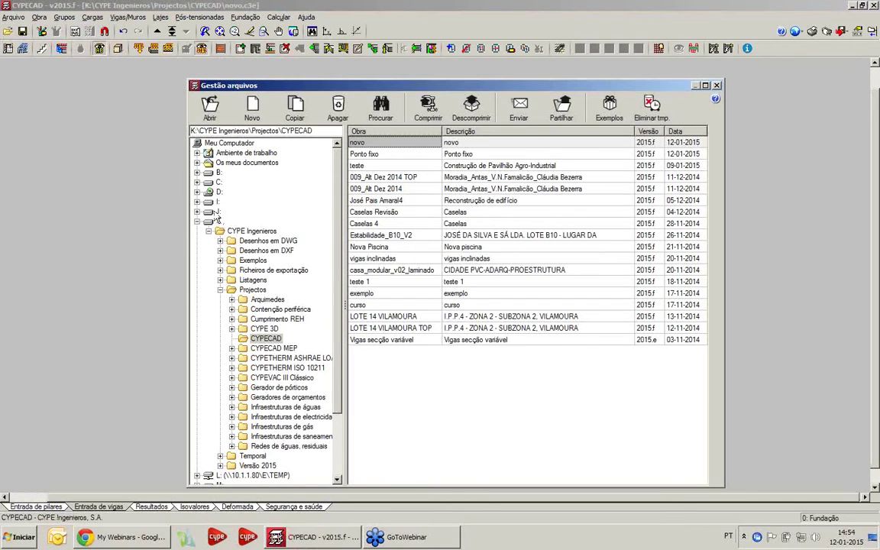
left_click(197, 152)
left_click(208, 377)
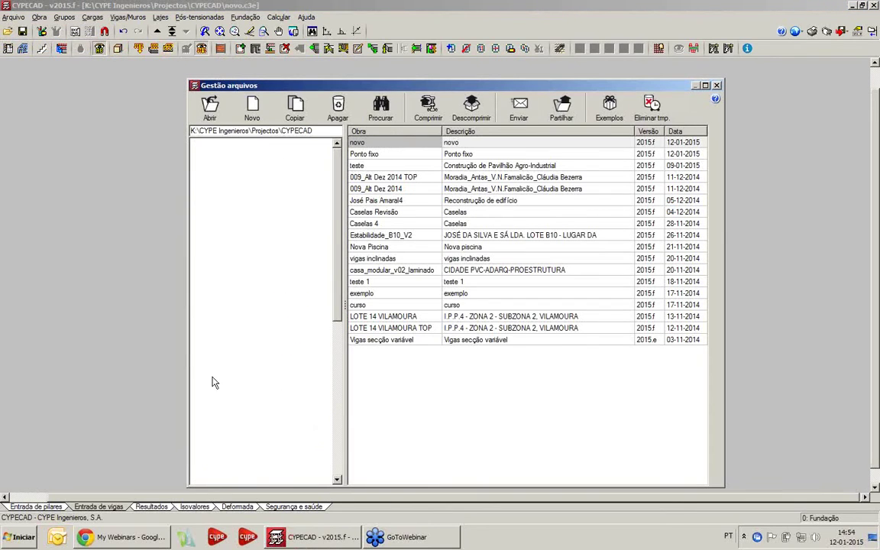
left_click(285, 270)
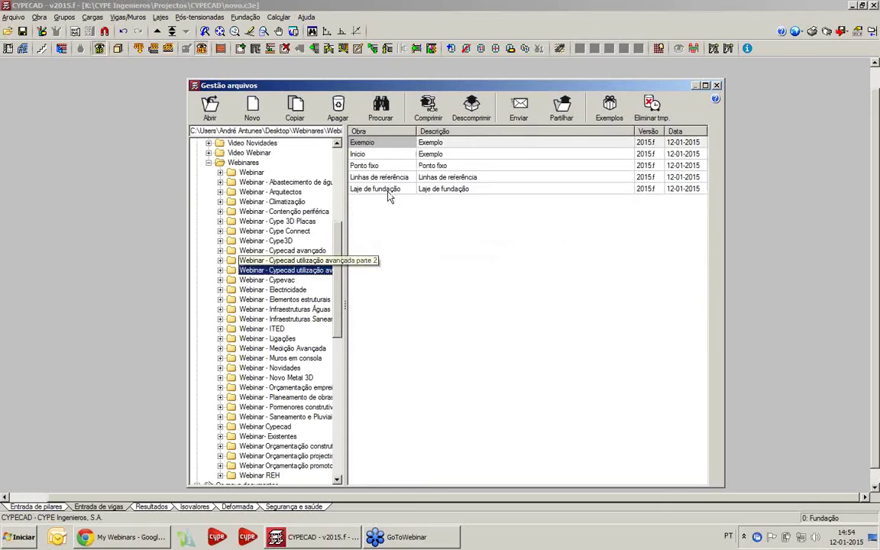
double_click(375, 188)
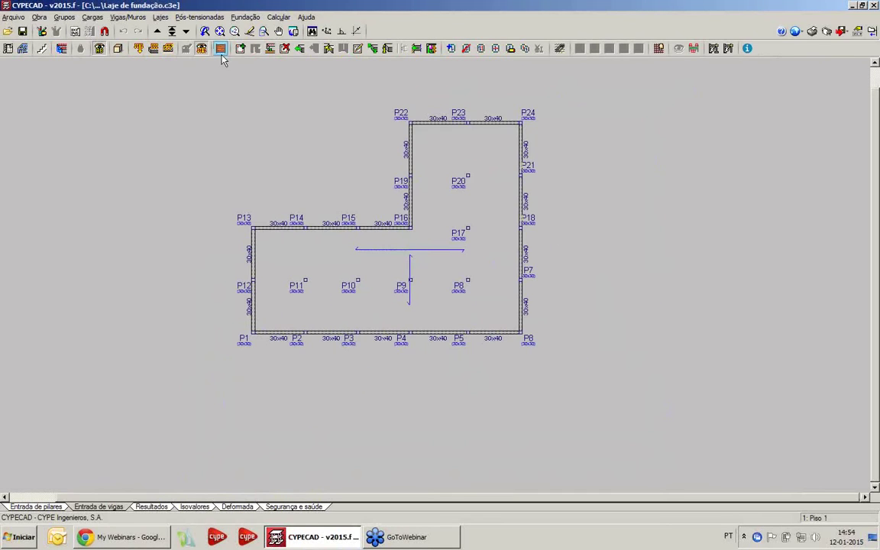
Go down to the foundation group and switch to column entry with the whole column grid in view
left_click(172, 31)
scroll(312, 278, "up", 1)
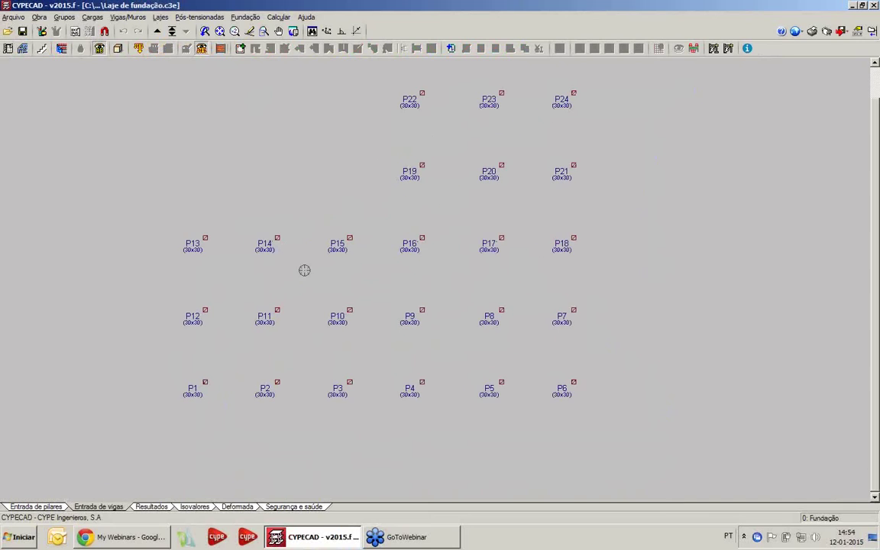
left_click(36, 506)
scroll(246, 281, "down", 1)
middle_click_drag(247, 281, 240, 284)
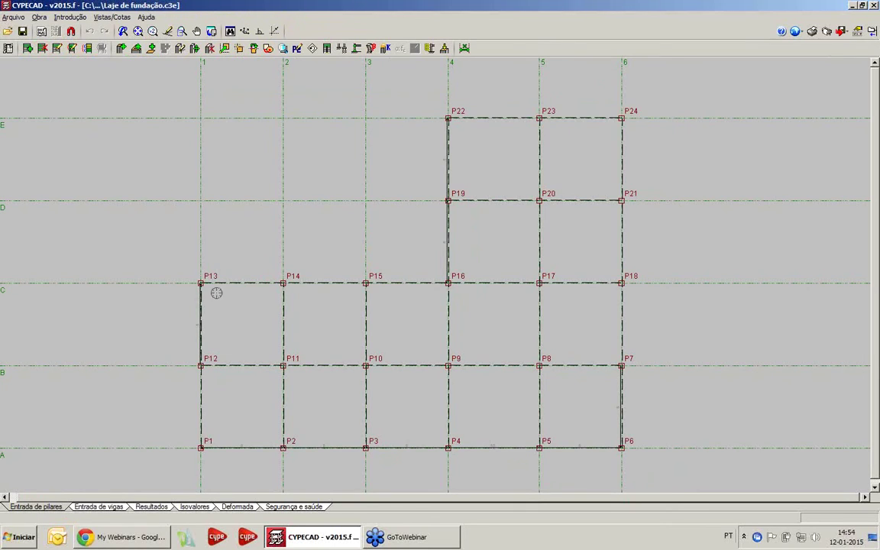
middle_click_drag(227, 275, 204, 280)
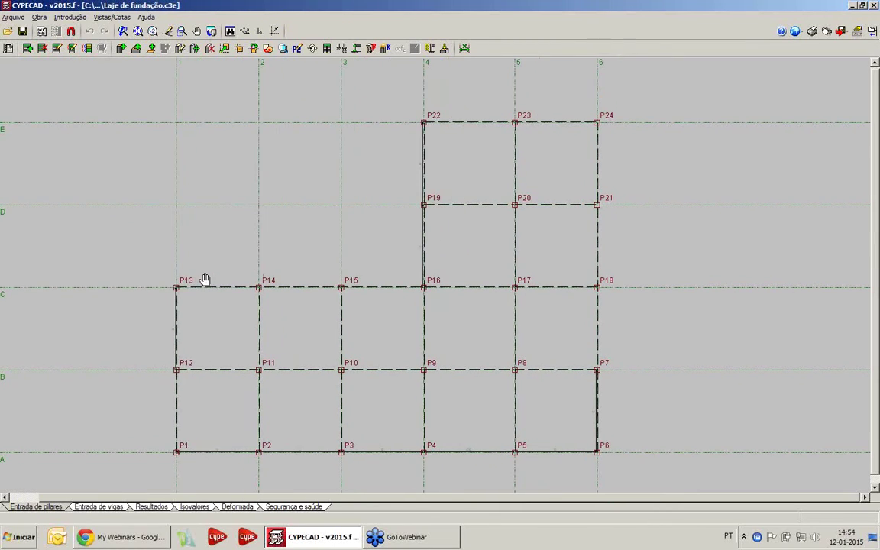
Assign the no external fixity option (Sem vinculação exterior) to all columns P1 to P24
left_click(340, 49)
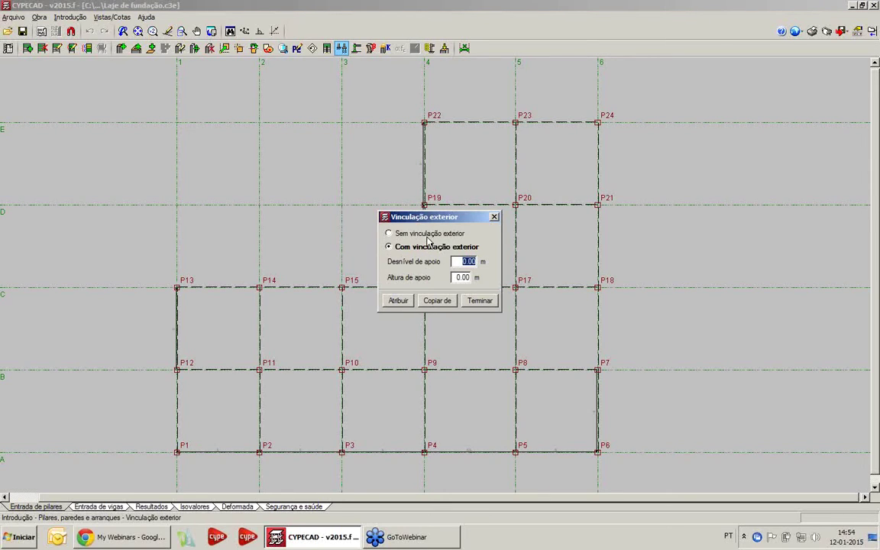
left_click(403, 236)
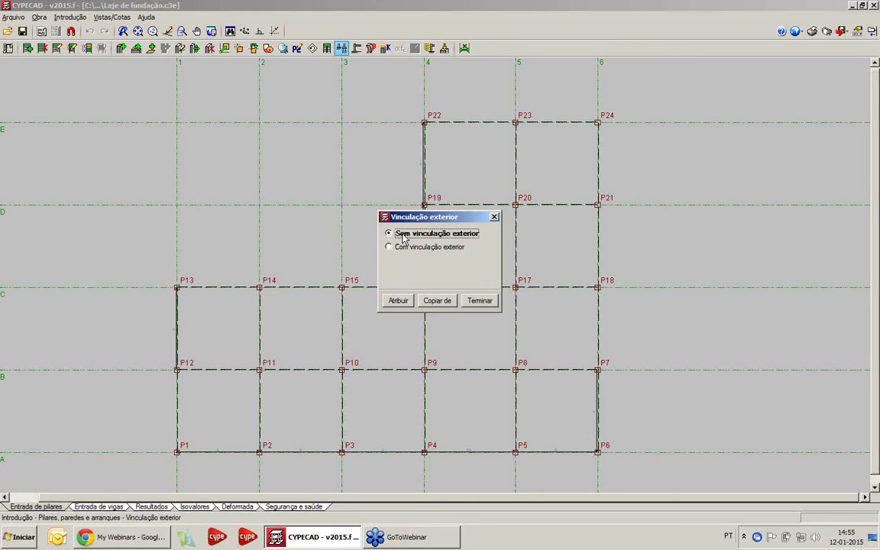
left_click(399, 301)
left_click(642, 464)
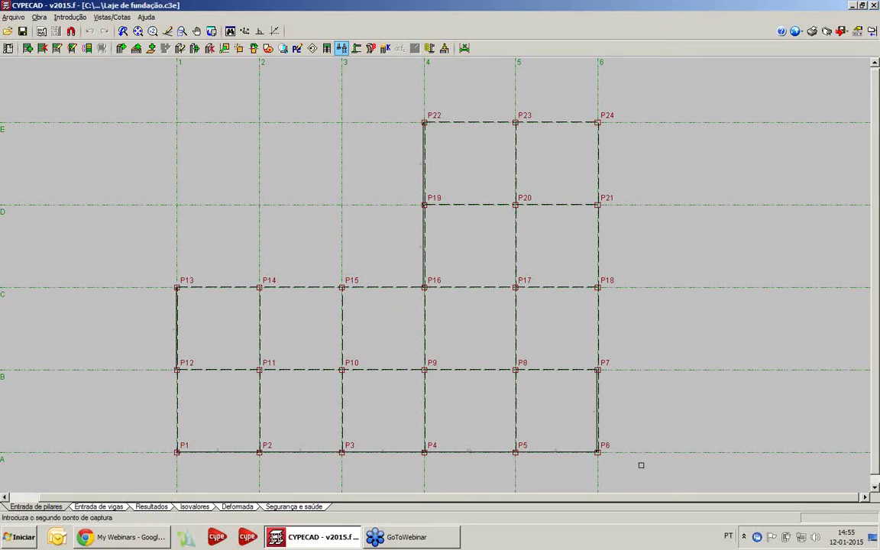
left_click(141, 78)
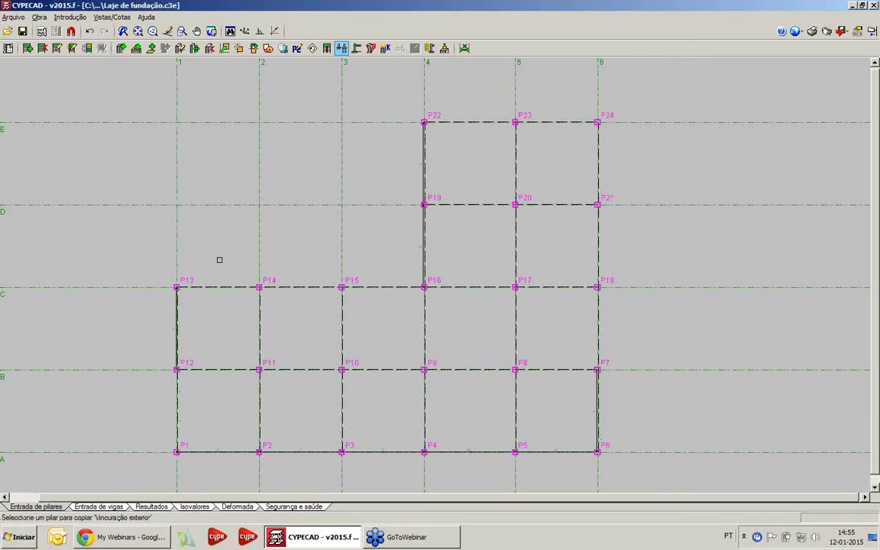
right_click(236, 222)
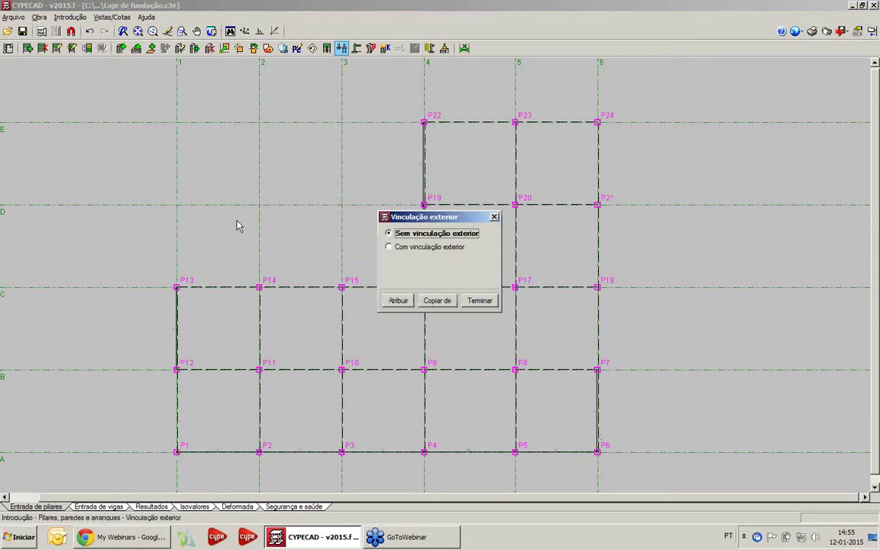
left_click(474, 302)
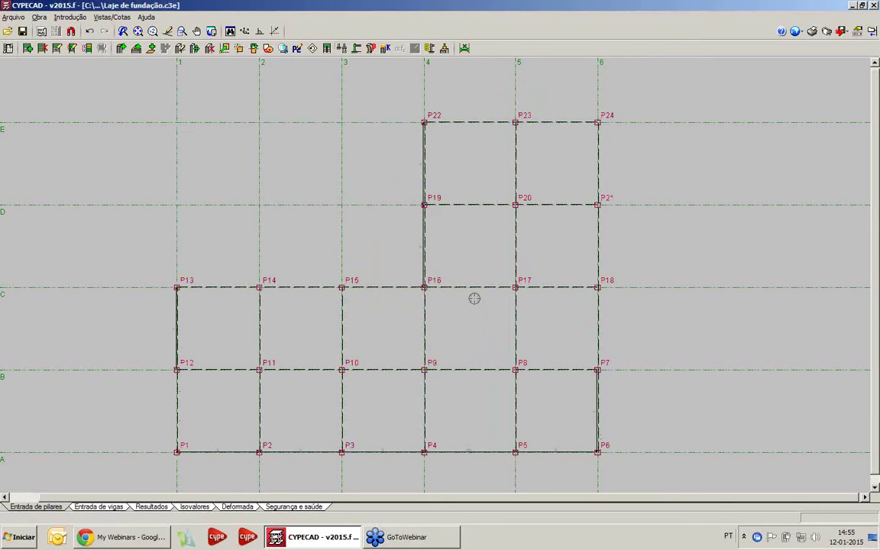
In beam entry, define the current beam as a rectangular foundation beam 0.3 m high with a Winkler modulus of 100000 kN/m³
left_click(114, 506)
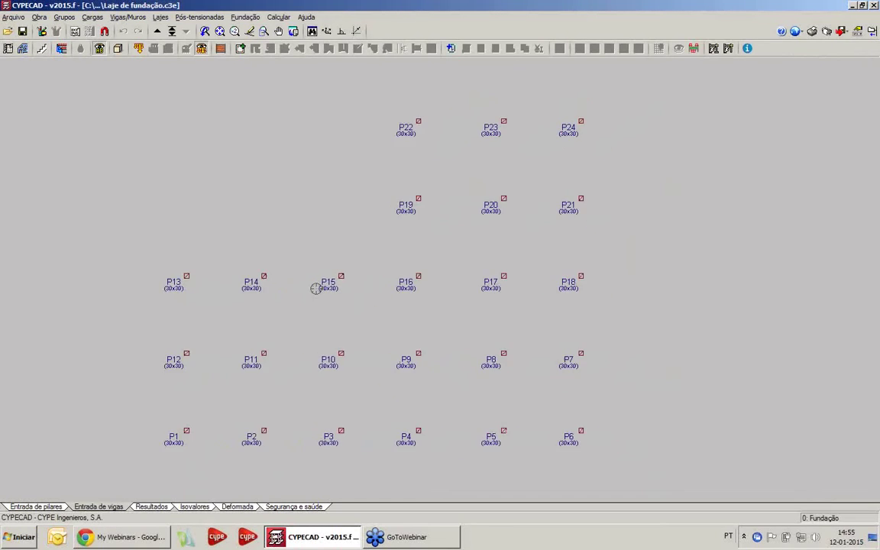
left_click(240, 48)
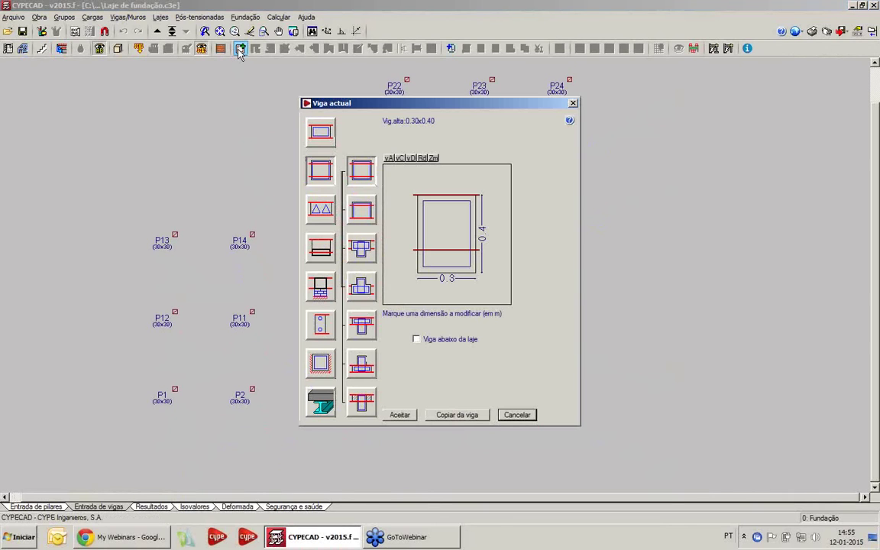
left_click(320, 364)
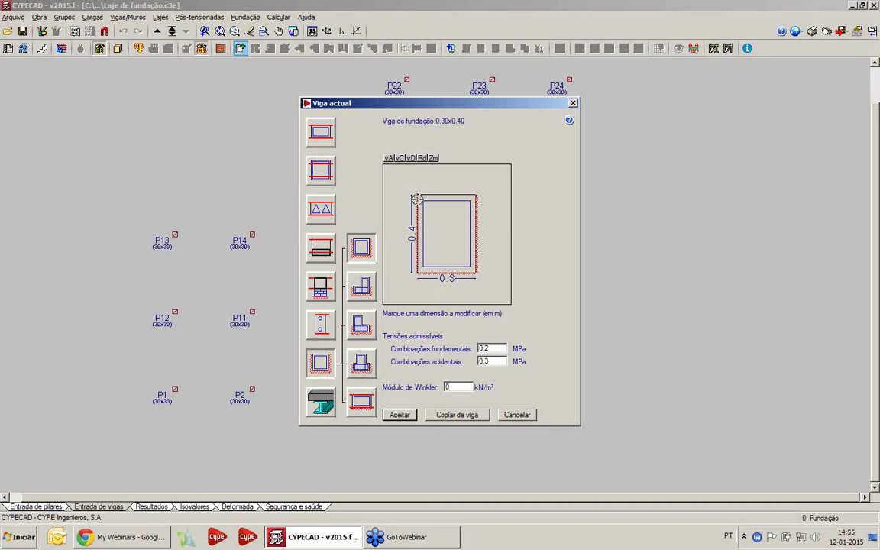
left_click(409, 236)
type("0.3")
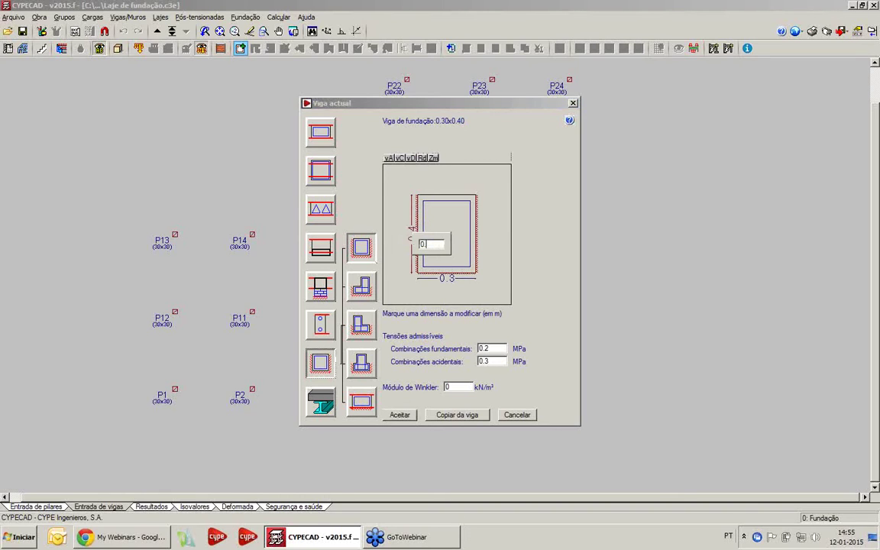
key("Return")
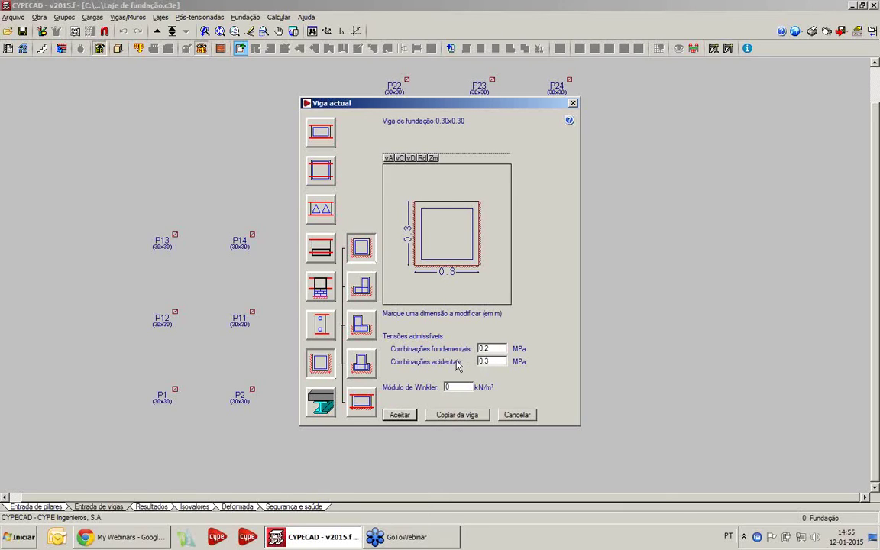
double_click(456, 387)
type("1000")
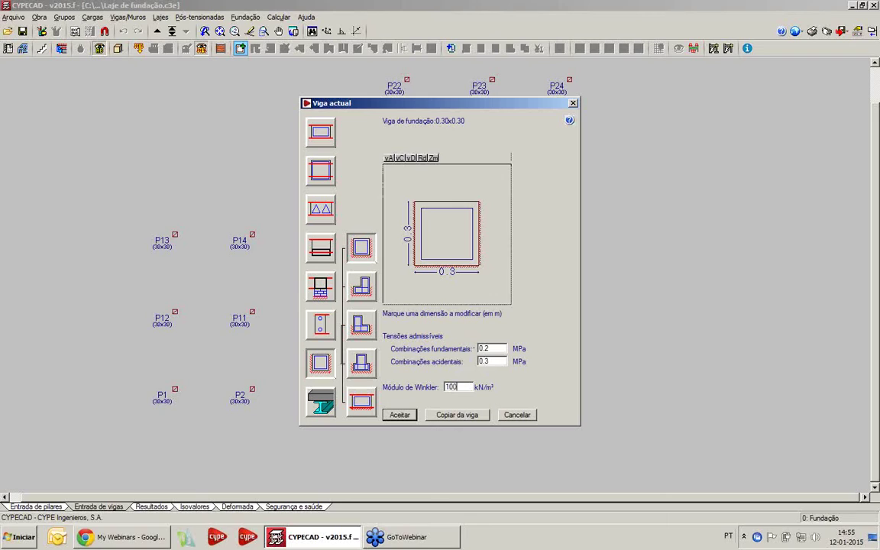
type("000")
key("BackSpace")
left_click(401, 416)
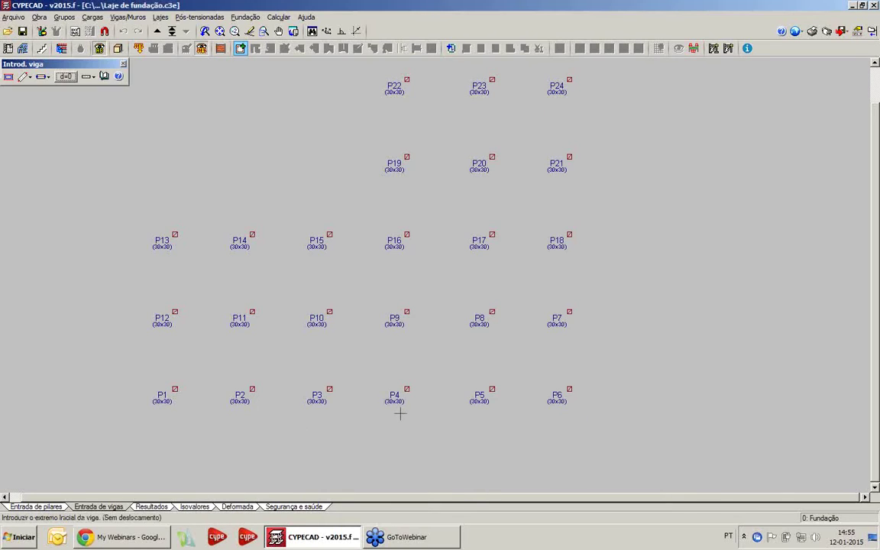
Draw foundation beams around the building perimeter through columns P1, P13, P16, P22, P24 and P6, closing at P1
left_click(174, 388)
left_click(175, 234)
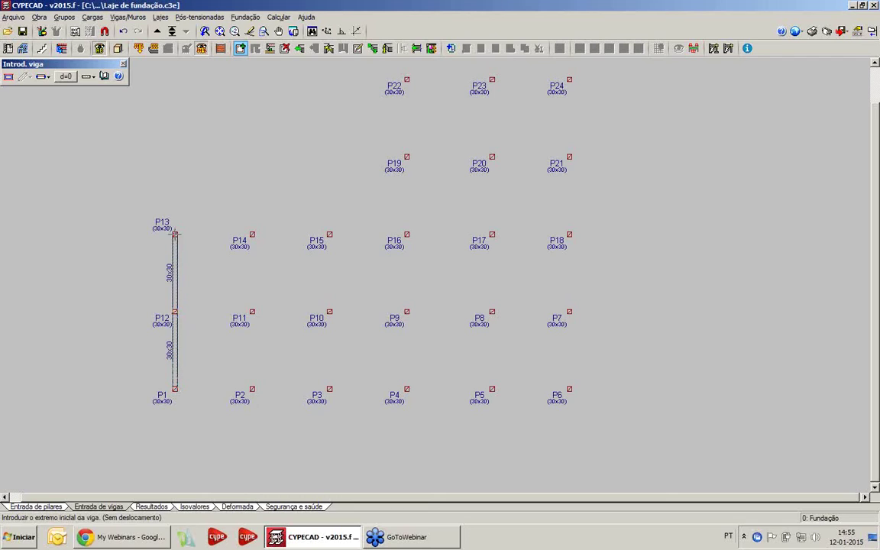
left_click(177, 232)
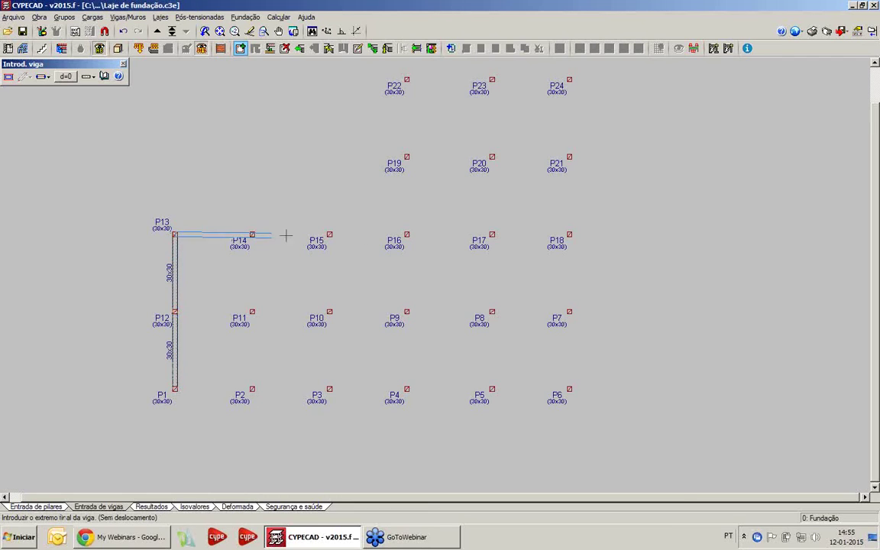
left_click(407, 236)
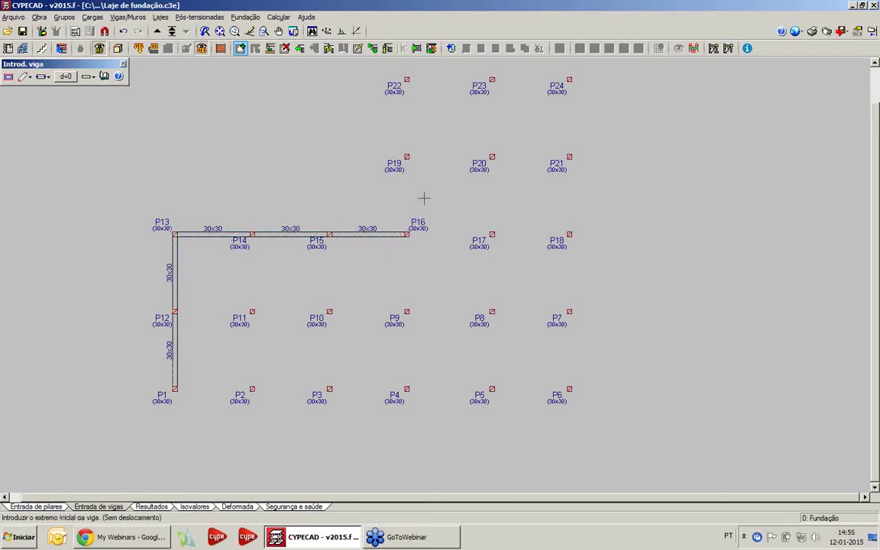
left_click(407, 80)
left_click(407, 234)
left_click(407, 80)
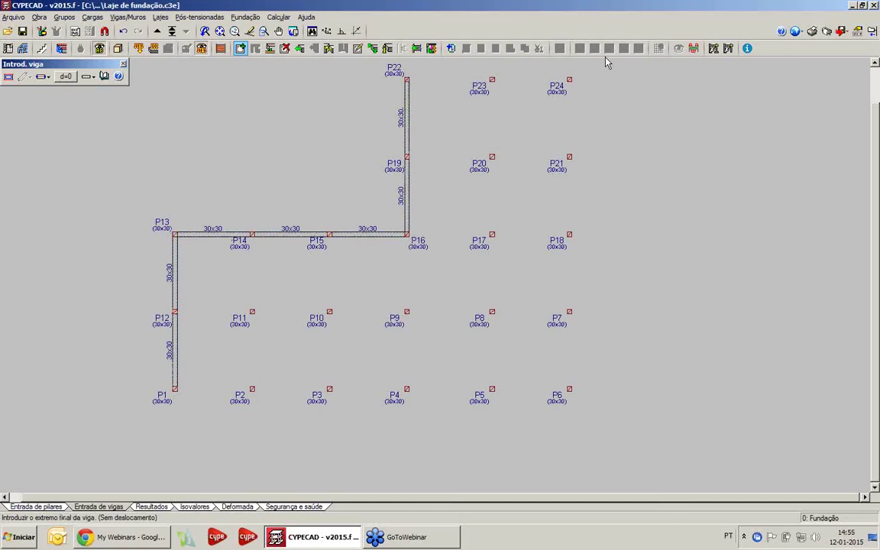
left_click(569, 79)
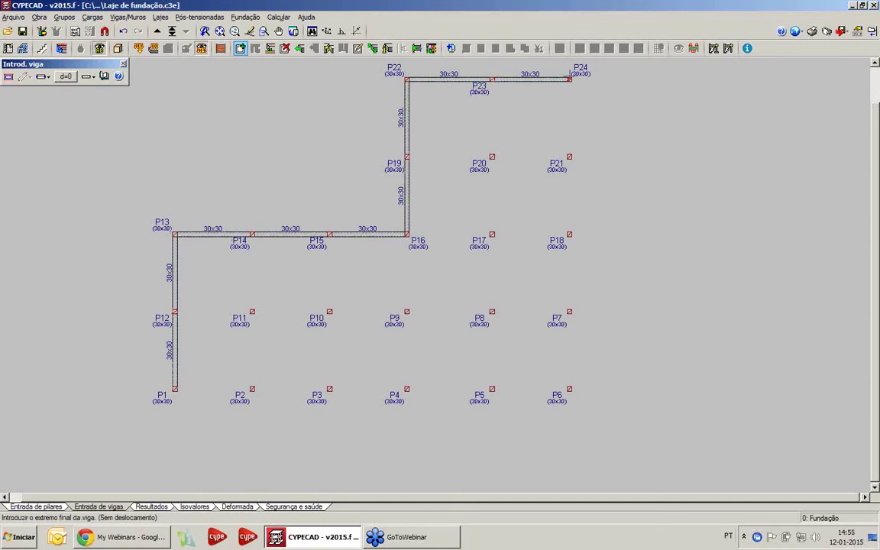
left_click(568, 389)
left_click(175, 388)
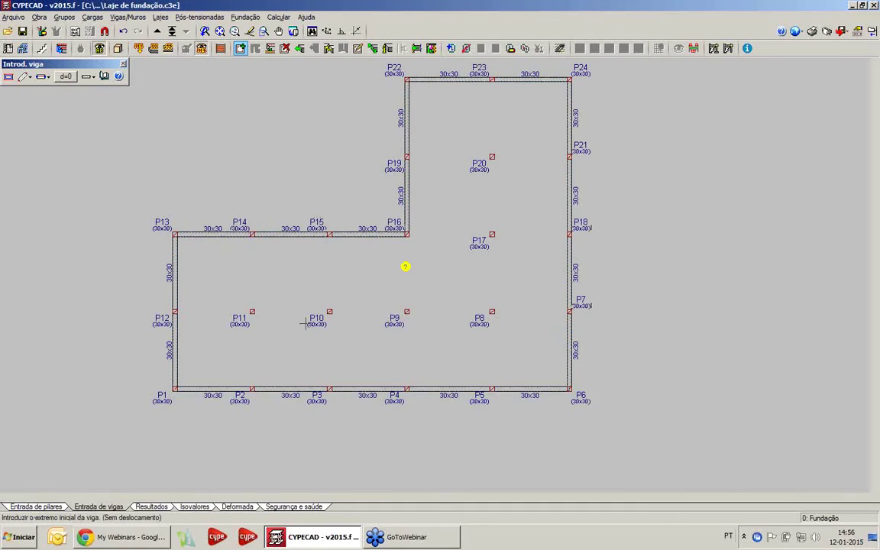
scroll(304, 324, "down", 3)
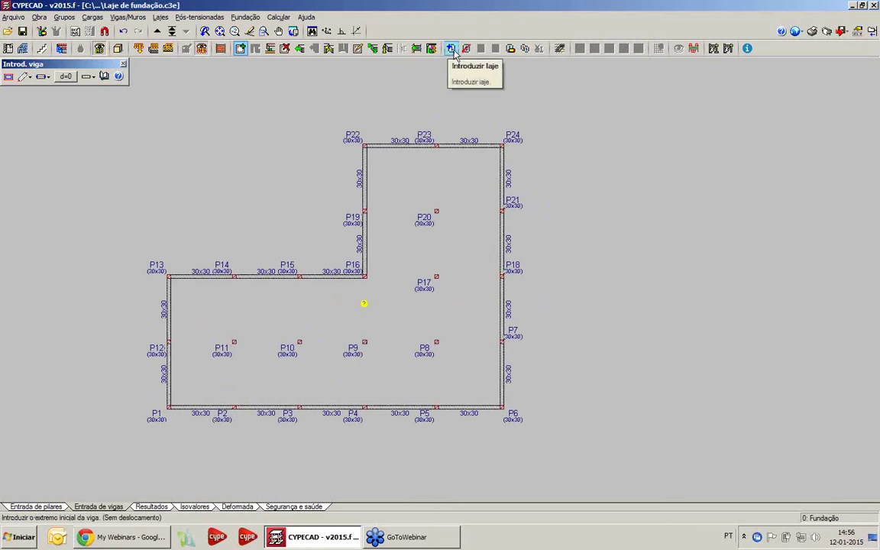
Insert a 30 cm foundation slab with a Winkler modulus of 100000 kN/m³ inside the perimeter beams, reinforcement parallel to a beam
left_click(451, 49)
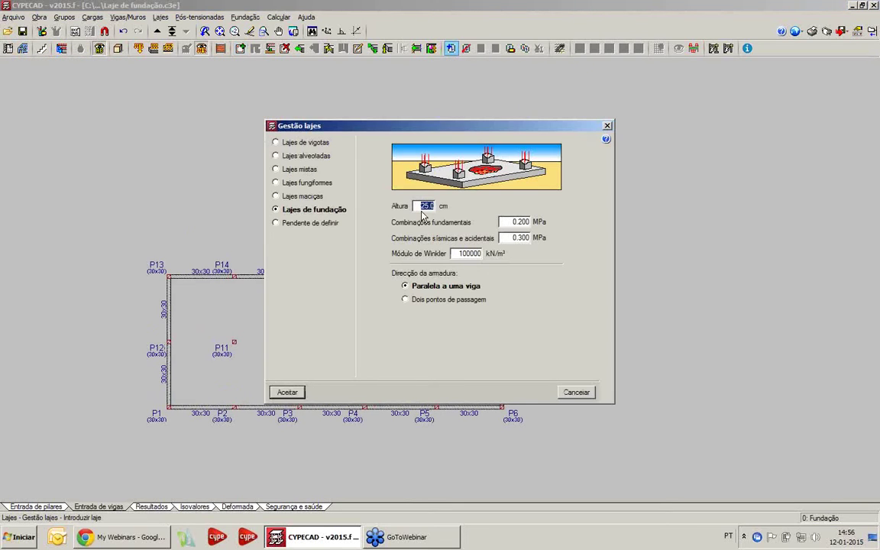
type("30")
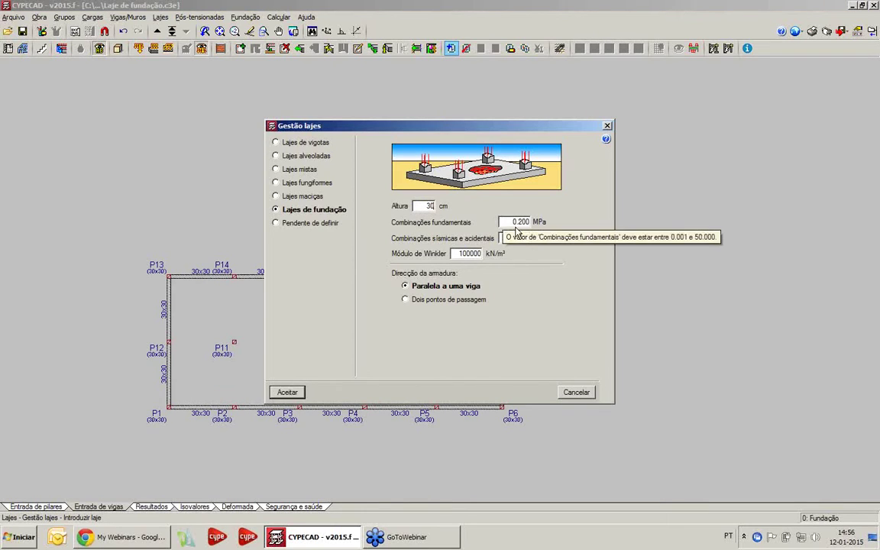
left_click(287, 391)
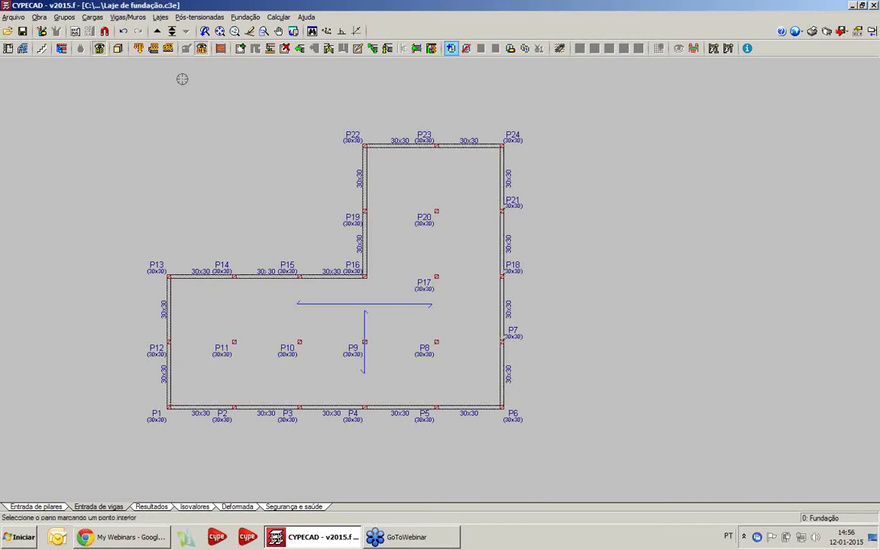
left_click(239, 48)
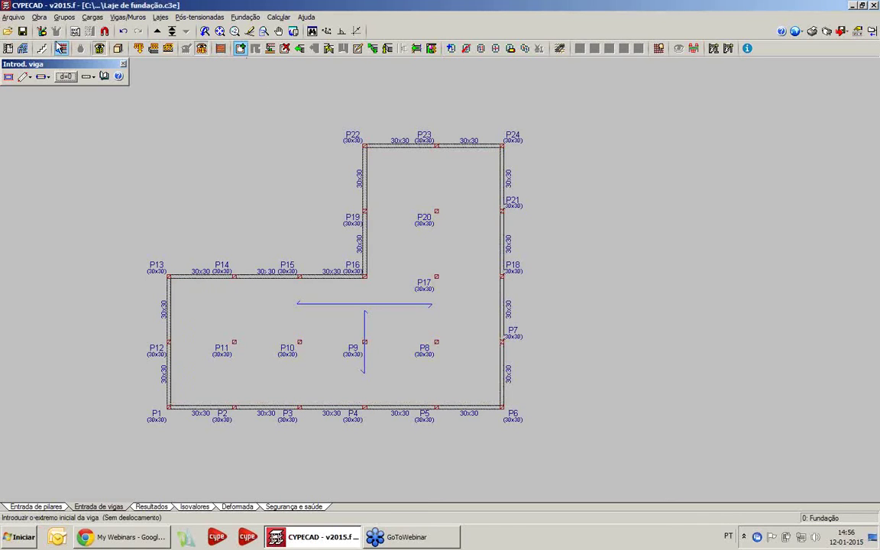
Inspect the whole building with its foundation slab from several angles in the 3D model and look at the calculation options
left_click(118, 48)
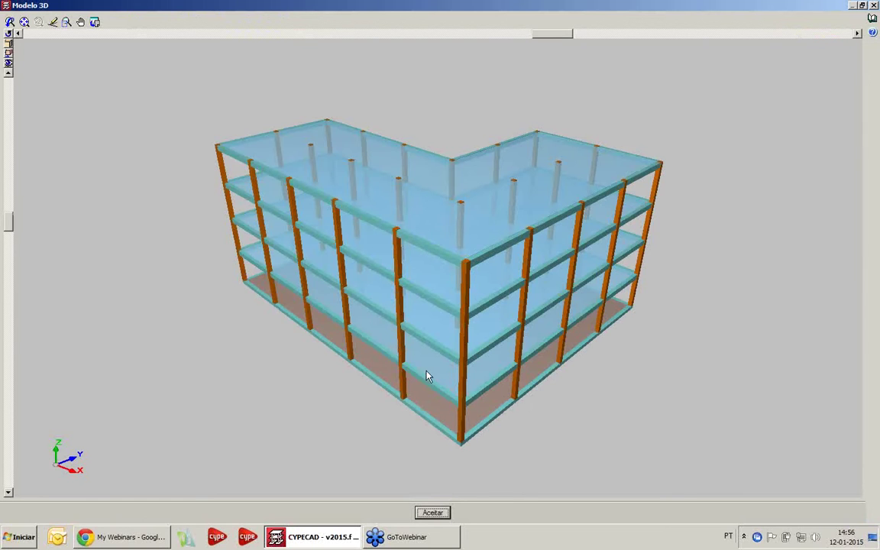
left_click_drag(426, 373, 466, 328)
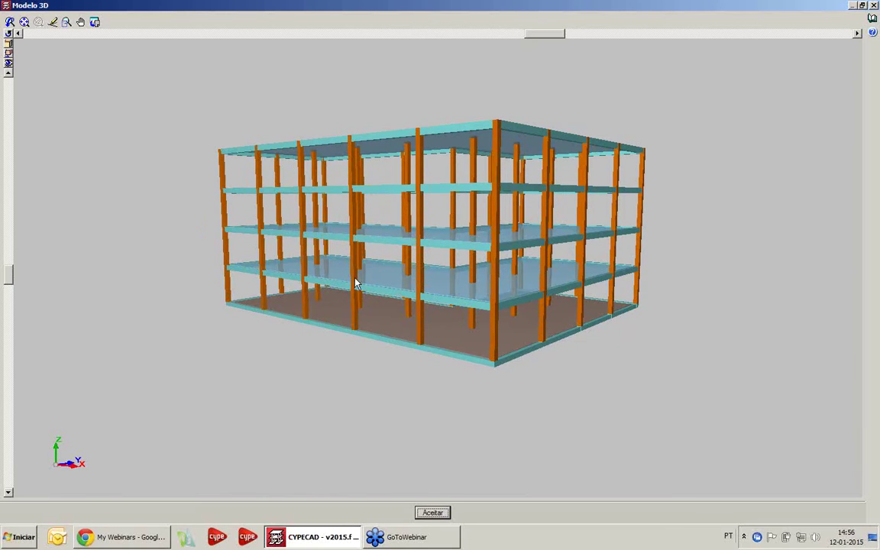
left_click_drag(355, 283, 537, 333)
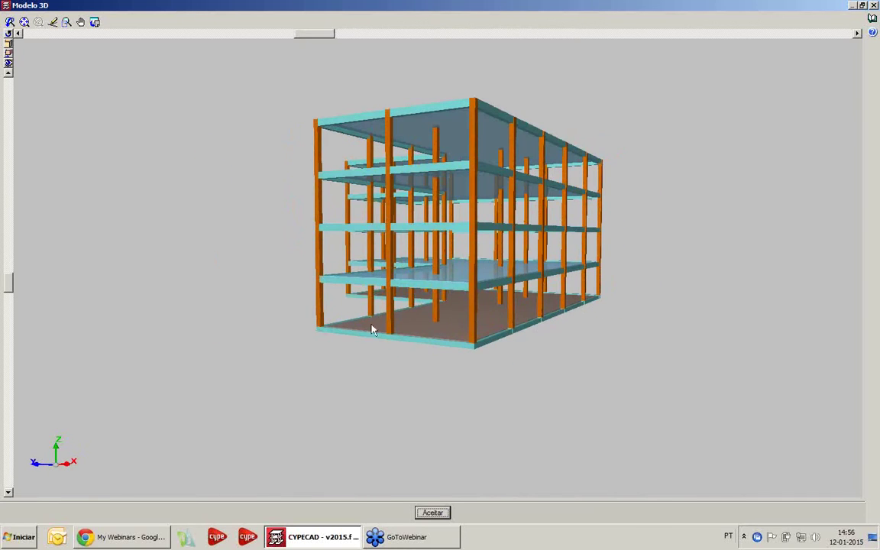
left_click_drag(372, 330, 580, 313)
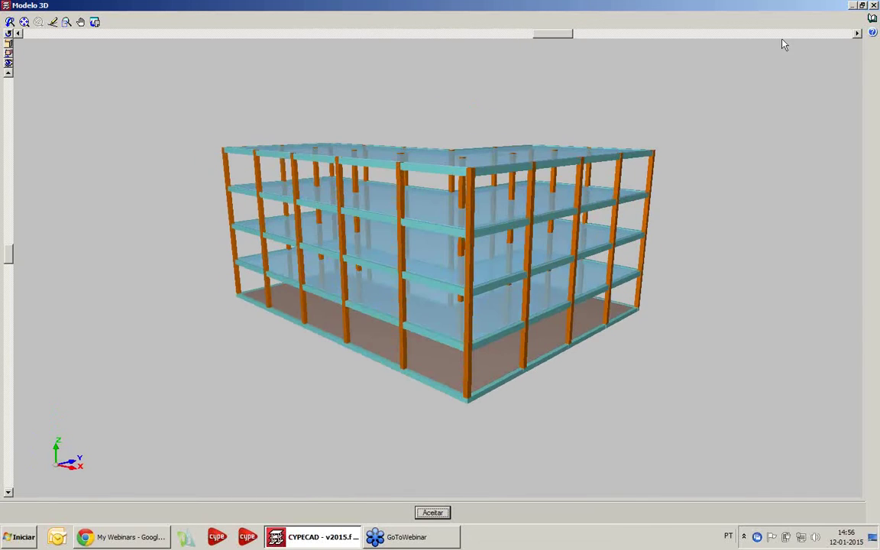
left_click(872, 6)
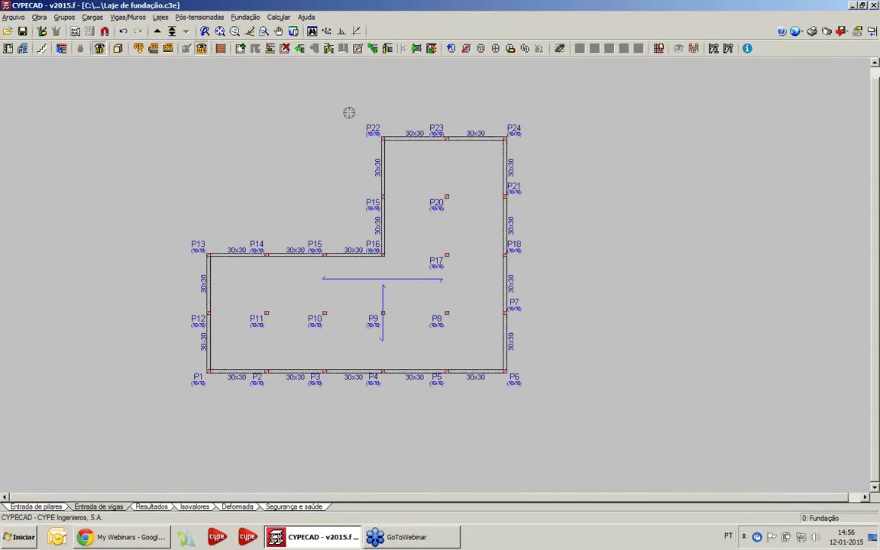
left_click(276, 17)
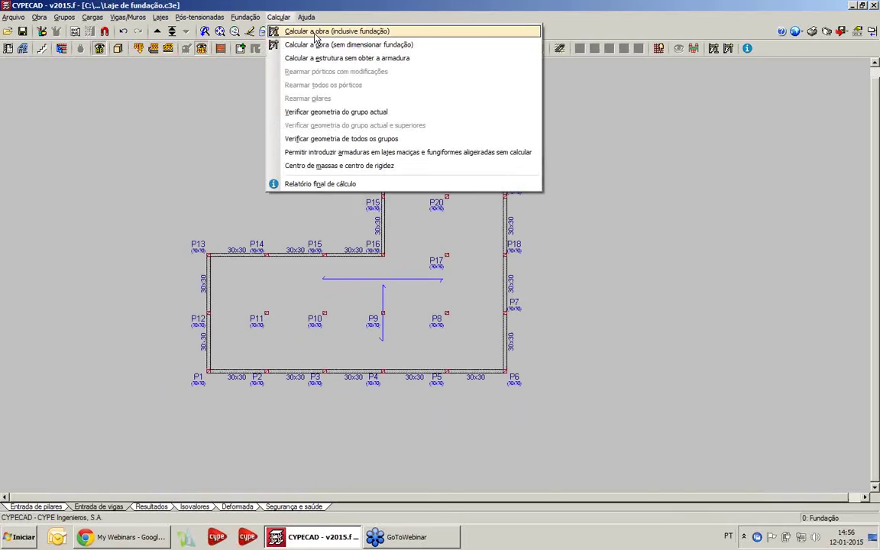
Open the project Ponto fixo and switch to column entry around template columns P19 to P22
left_click(213, 134)
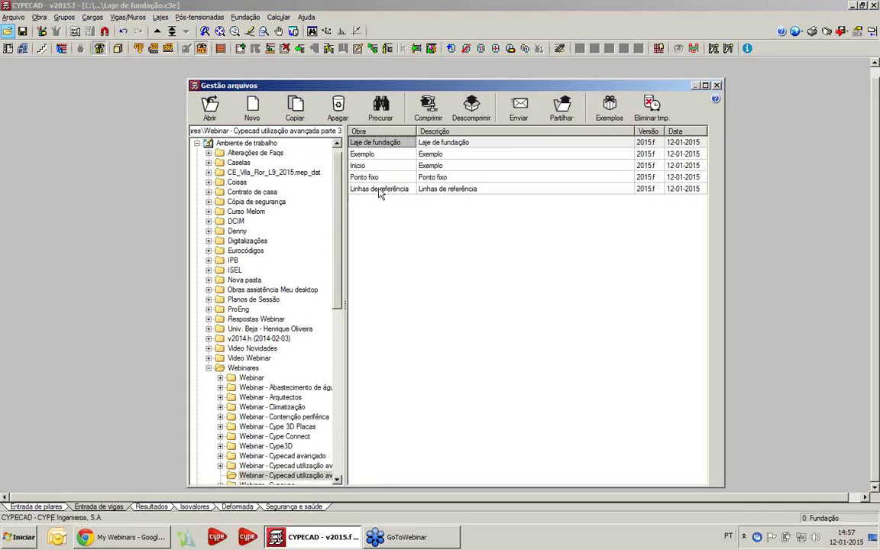
double_click(377, 178)
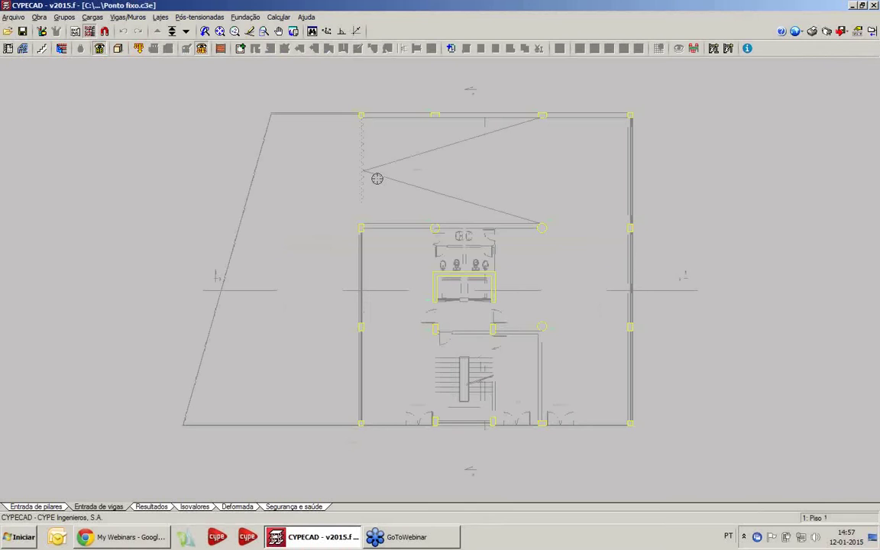
middle_click_drag(402, 214, 291, 235)
scroll(334, 131, "up", 5)
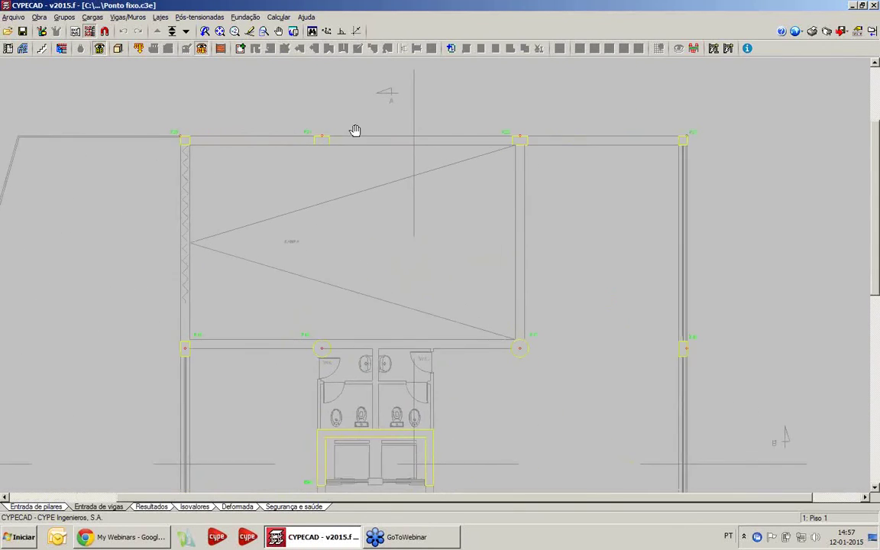
scroll(355, 130, "down", 5)
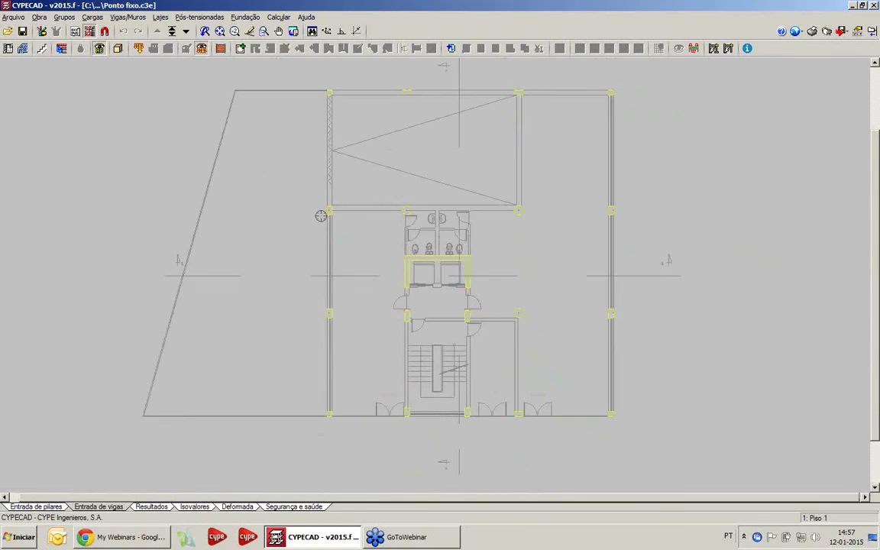
left_click(172, 30)
left_click(40, 507)
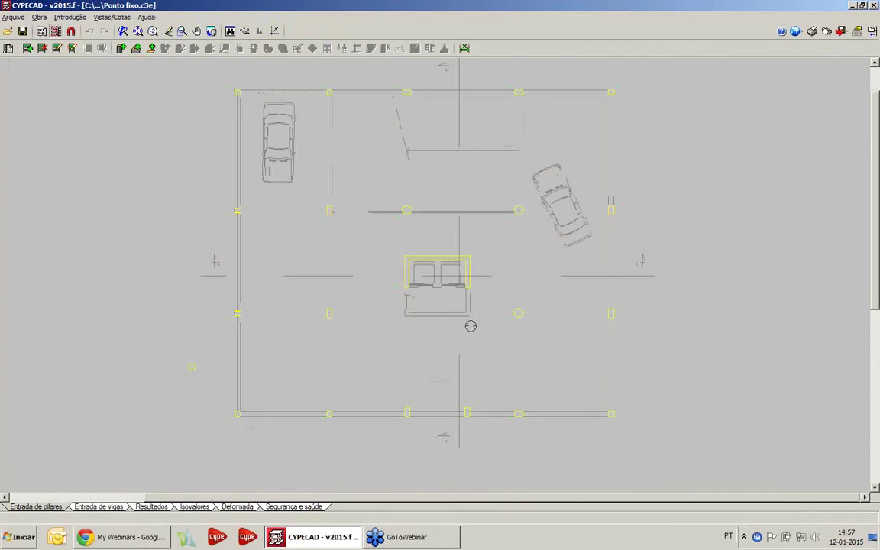
scroll(451, 328, "up", 2)
scroll(367, 181, "up", 5)
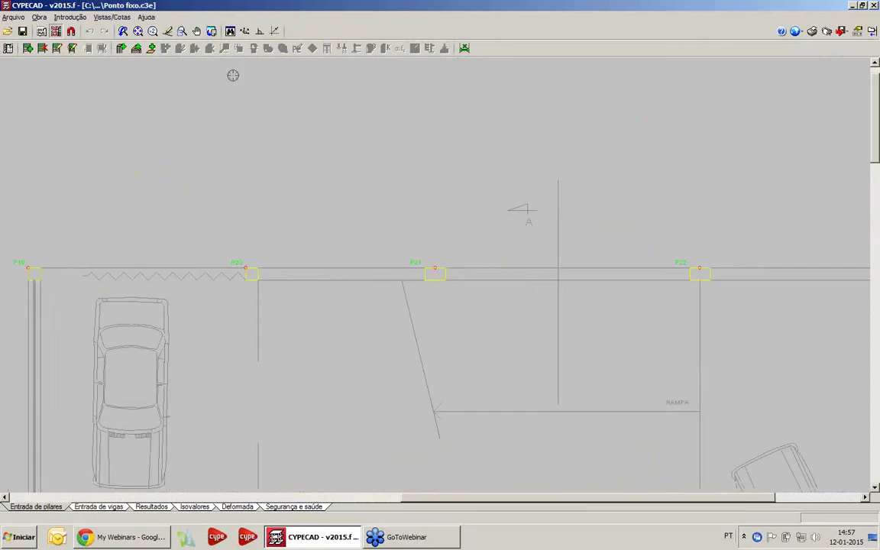
Place a new 0.3 x 0.3 m column with external fixity, from Fundação to Piso 1, in the free area above template columns P20 and P21
left_click(122, 48)
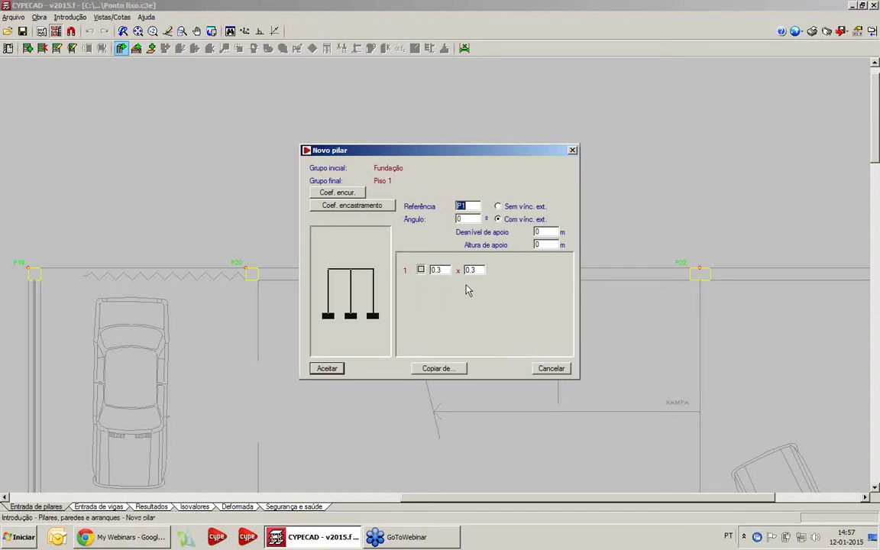
left_click(325, 368)
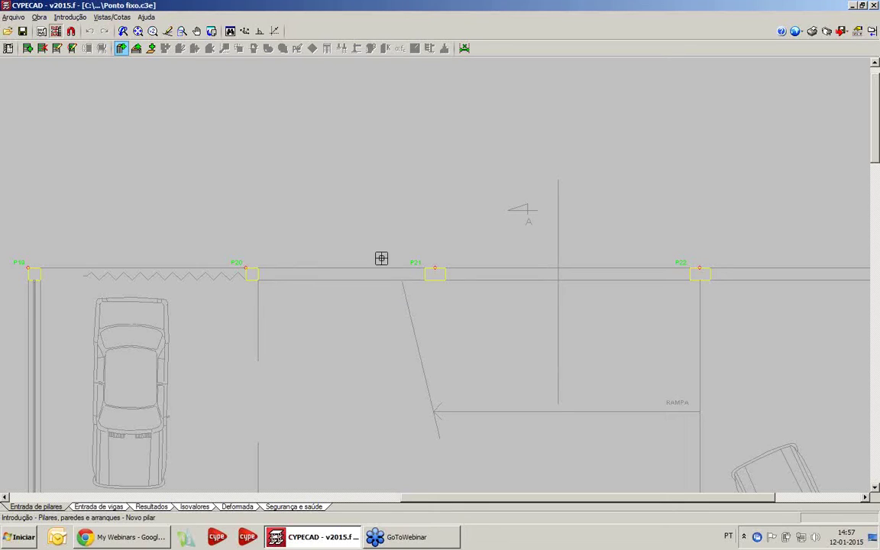
key("y")
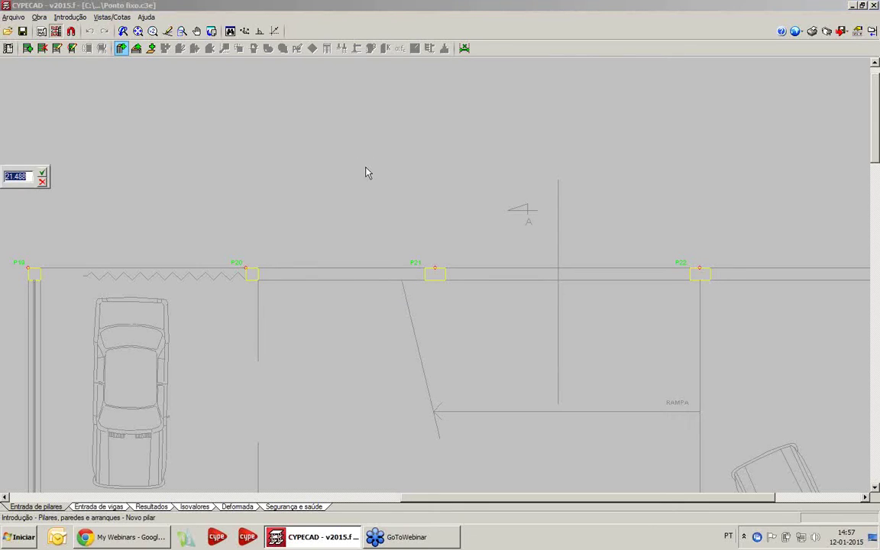
key("Return")
left_click(365, 166)
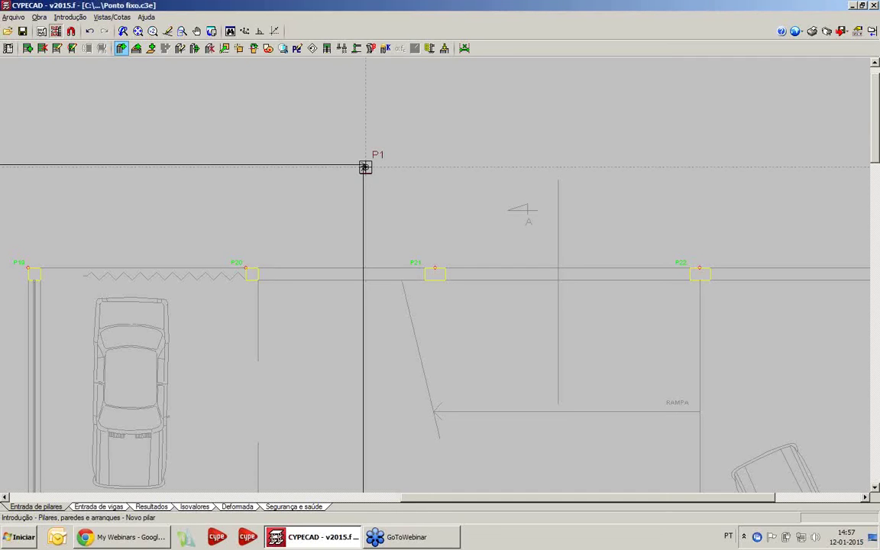
Examine the fixed point and the axis arrows of the new column P1 up close
scroll(363, 165, "up", 4)
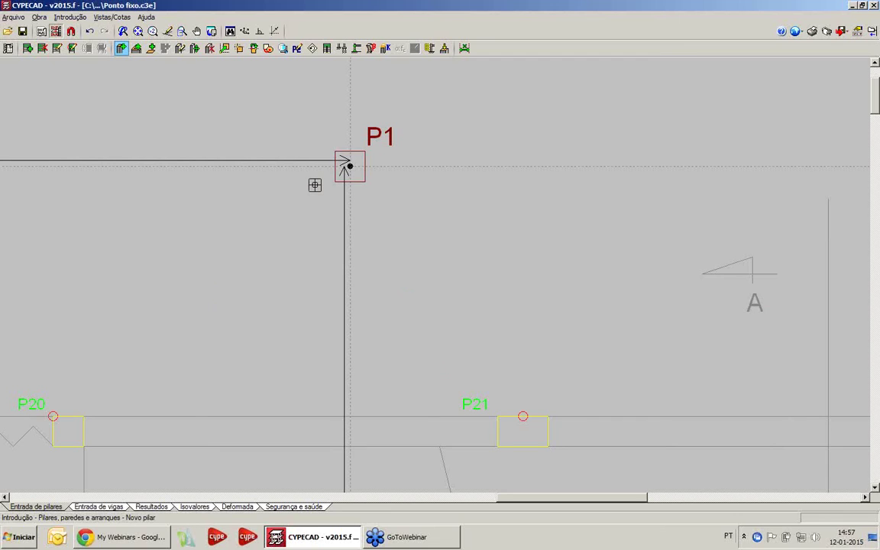
scroll(315, 185, "down", 3)
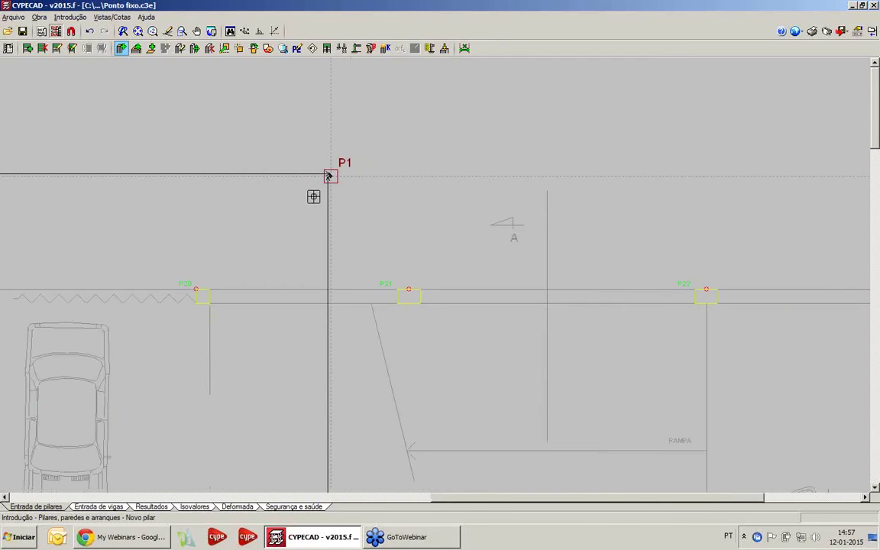
scroll(313, 183, "up", 3)
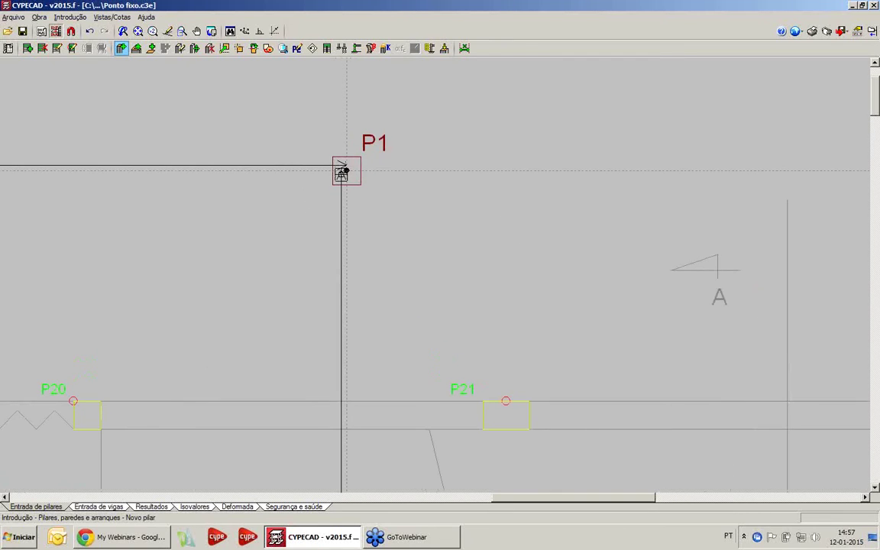
scroll(343, 171, "up", 3)
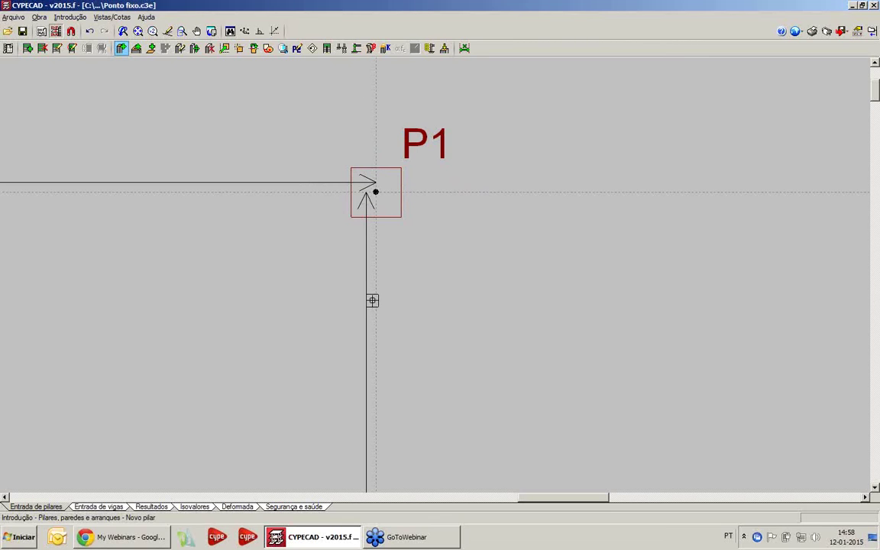
scroll(368, 271, "down", 2)
scroll(370, 260, "up", 1)
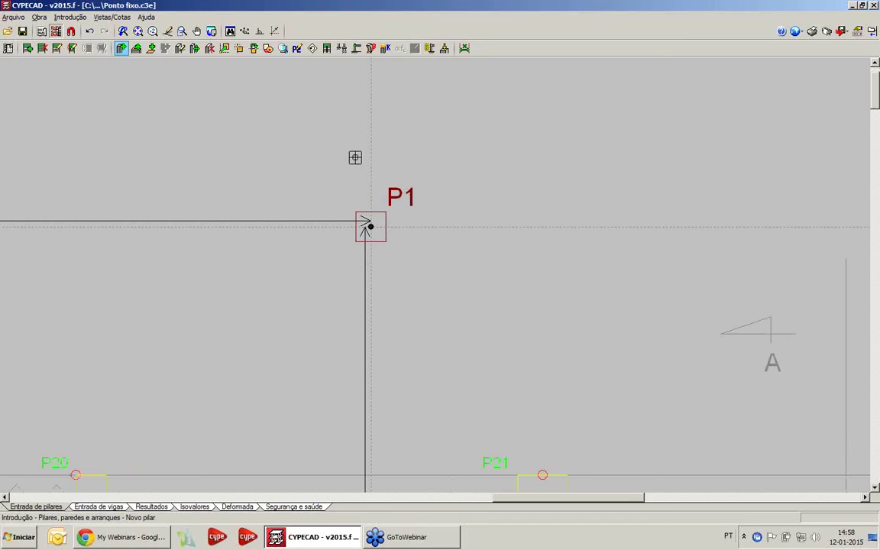
Change column P1's fixed point to the midpoint of its left face
scroll(346, 197, "up", 1)
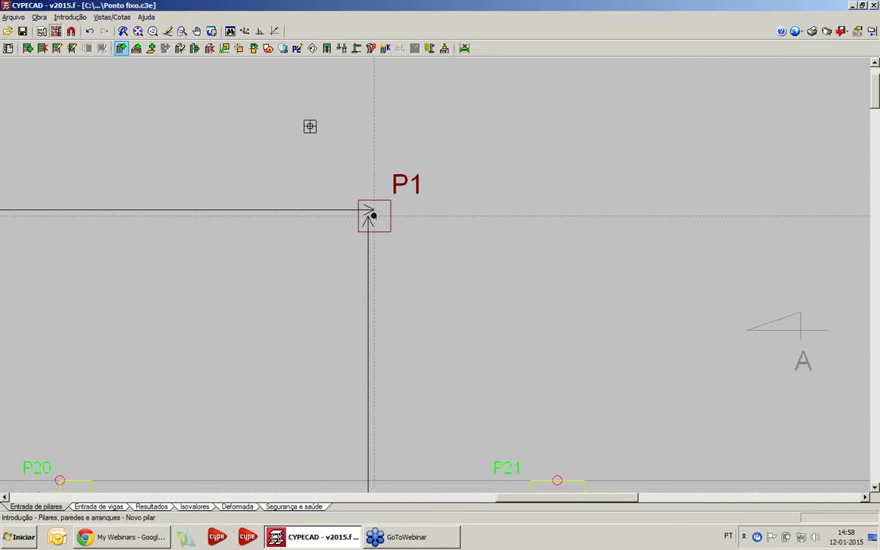
left_click(70, 17)
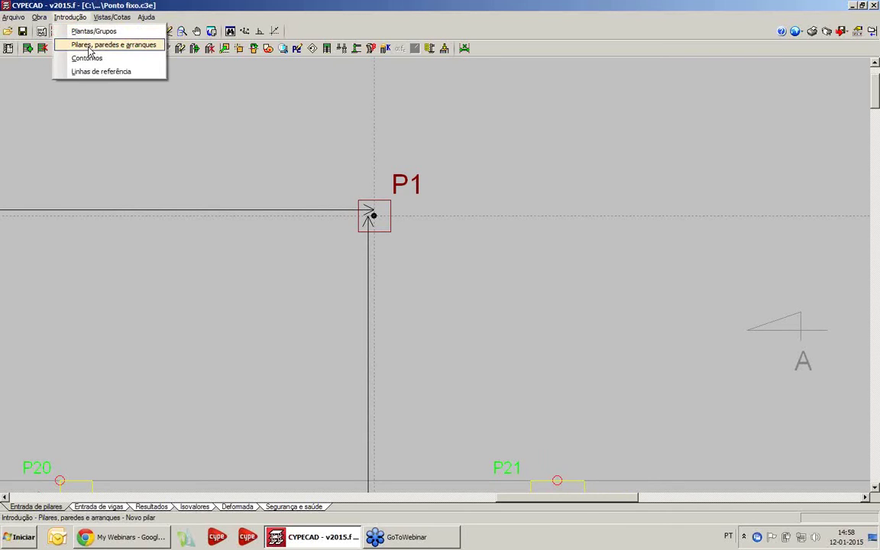
left_click(90, 44)
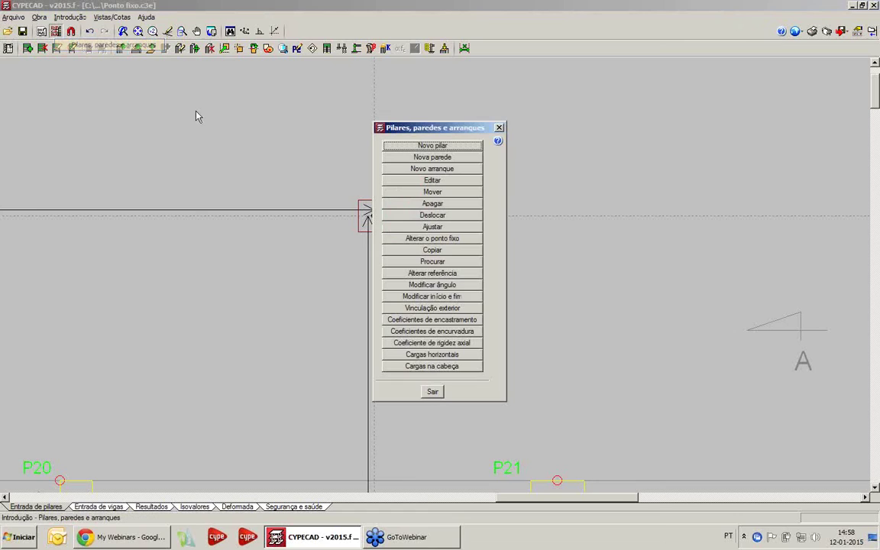
left_click(499, 128)
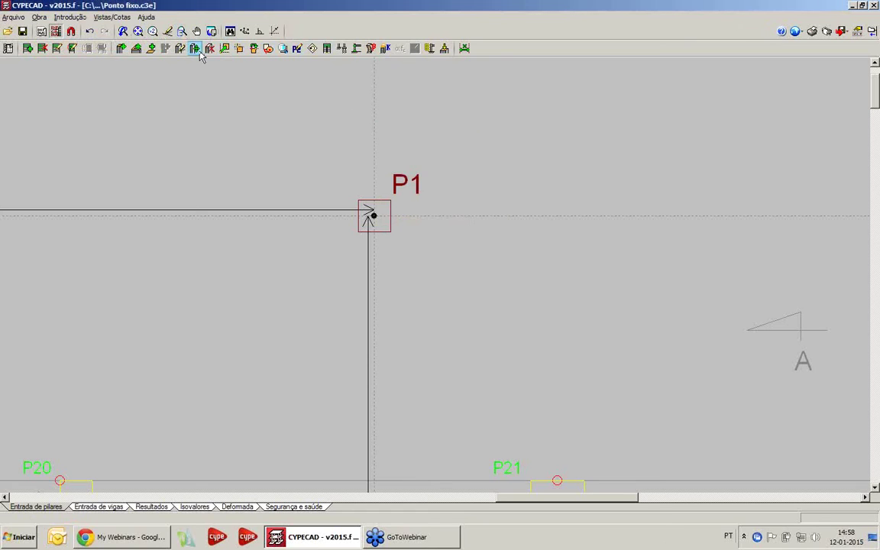
left_click(254, 49)
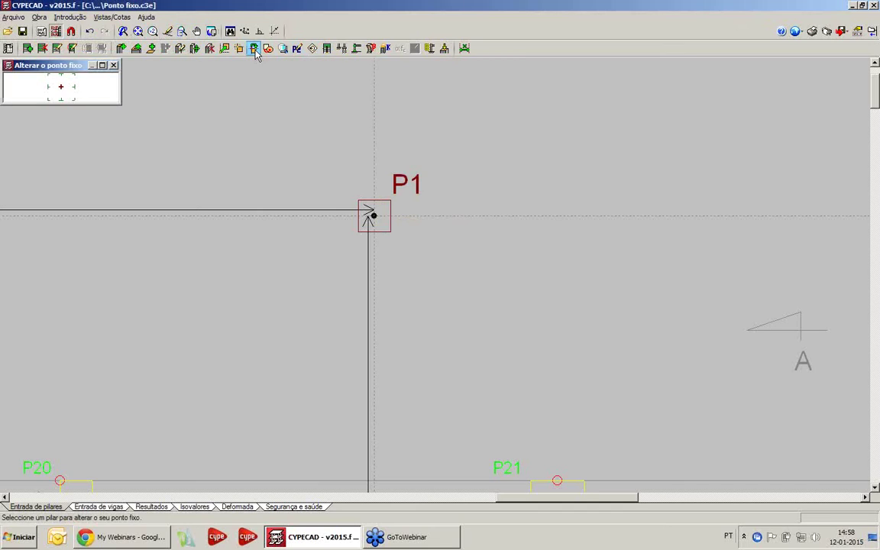
left_click(361, 217)
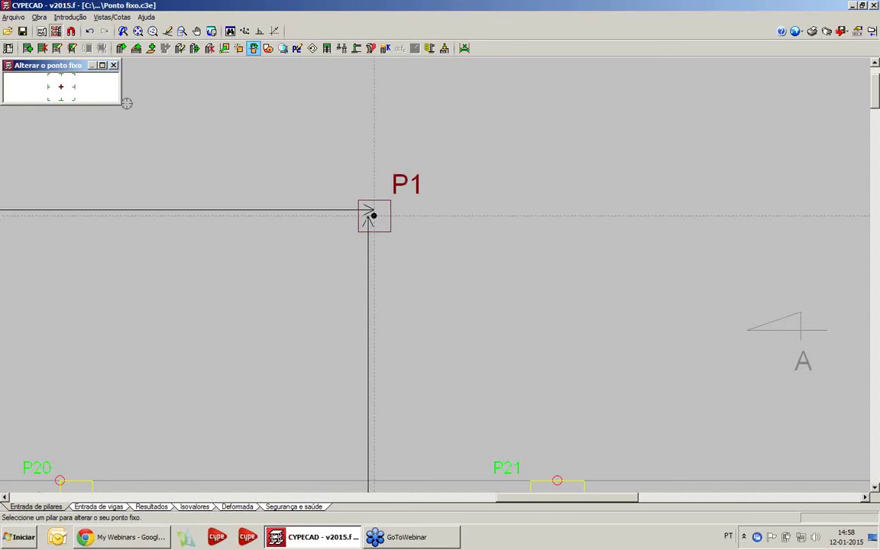
left_click(48, 86)
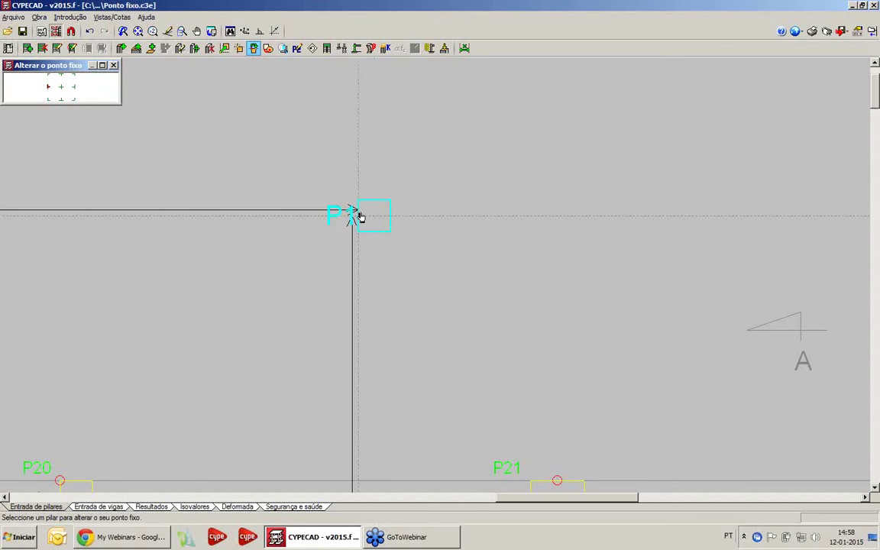
scroll(357, 218, "down", 1)
scroll(365, 233, "up", 3)
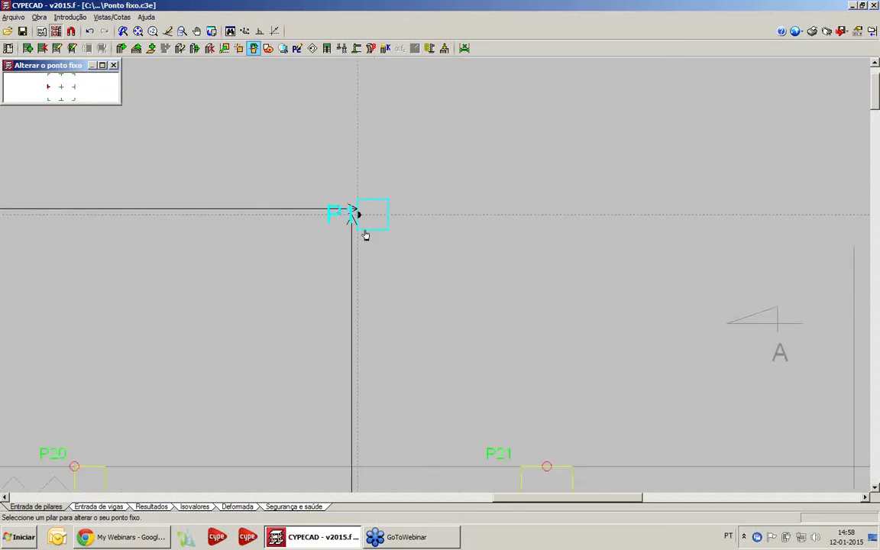
middle_click_drag(368, 220, 371, 230)
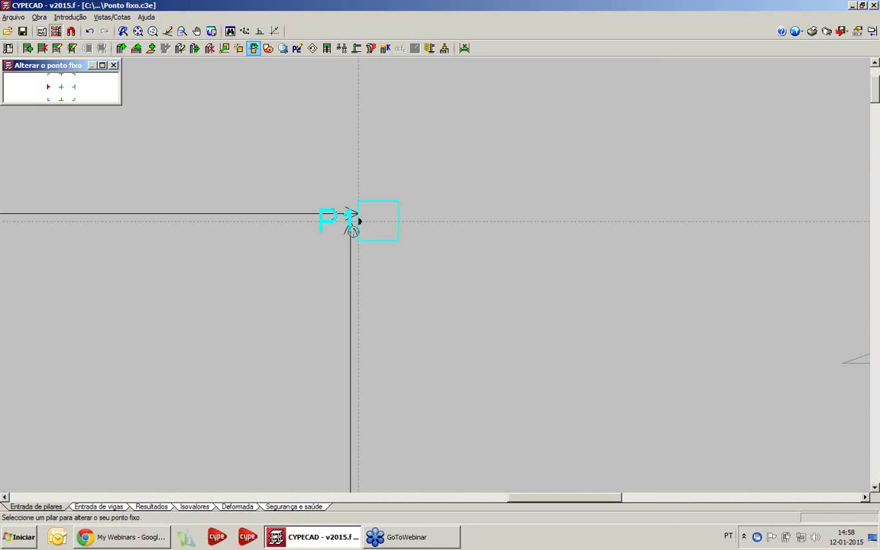
Change column P1's fixed point to its top-left corner and then to its top-right corner
left_click(52, 77)
left_click(361, 218)
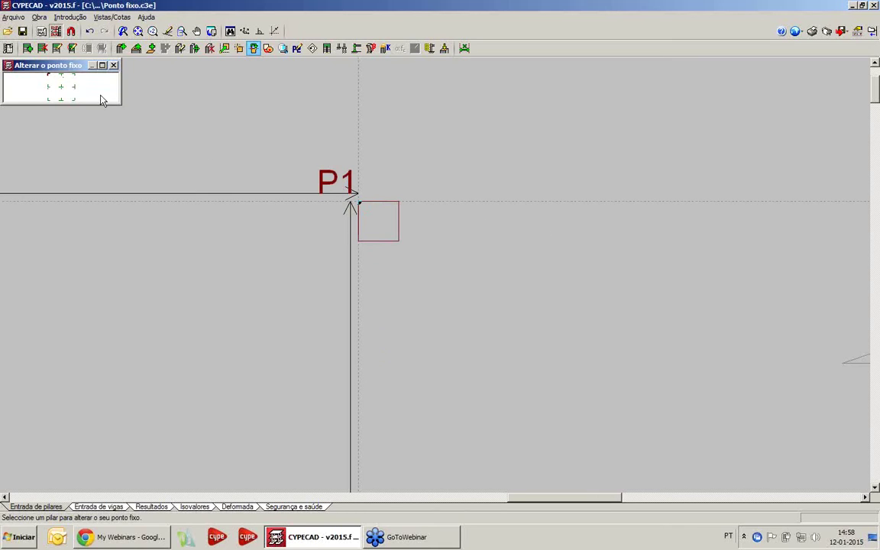
left_click(73, 75)
left_click(378, 216)
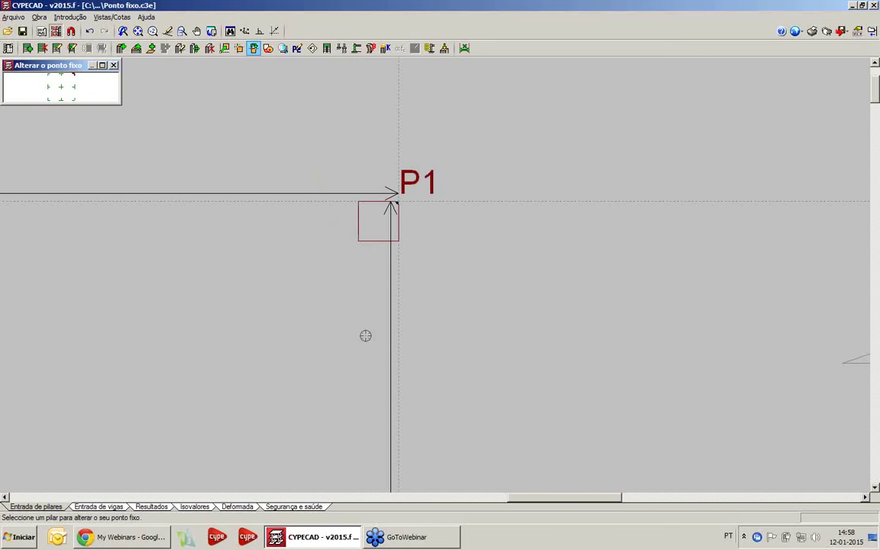
Delete column P1 from the plan
left_click(210, 49)
left_click(401, 229)
scroll(334, 220, "down", 6)
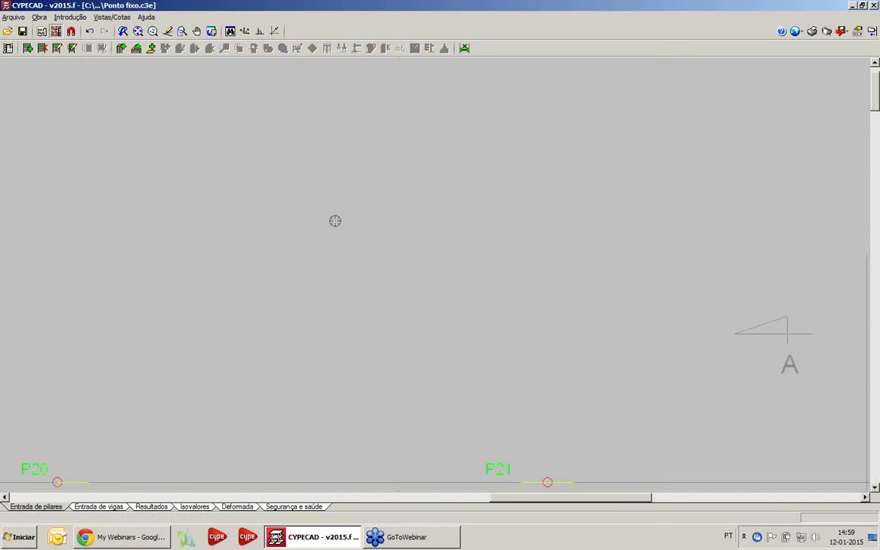
Examine the P20 column outline on the floor plan template and its alignment with the adjoining wall lines and neighbouring columns
middle_click_drag(342, 291, 369, 224)
scroll(310, 253, "up", 5)
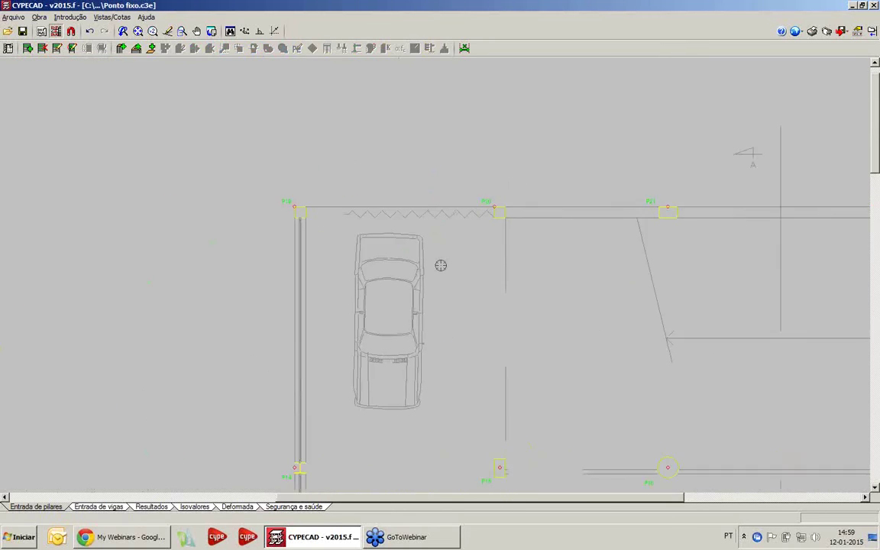
scroll(371, 248, "down", 3)
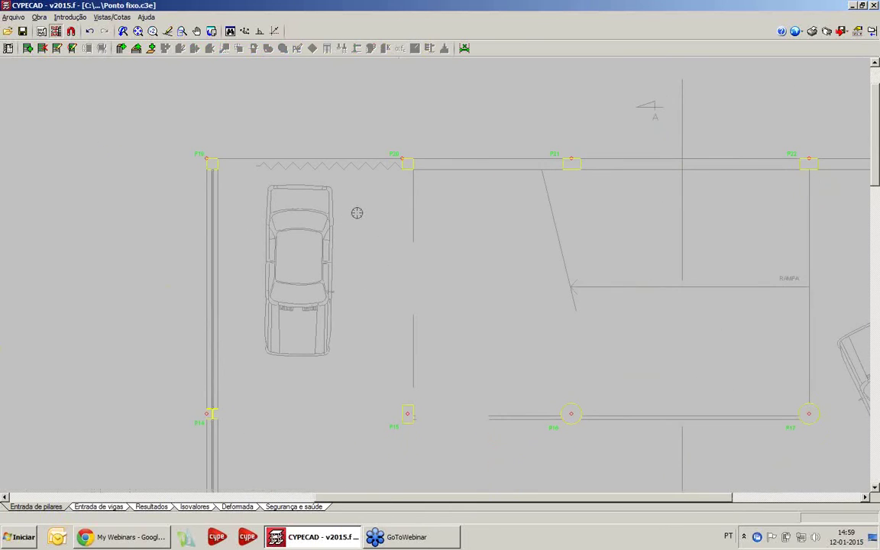
scroll(355, 213, "up", 1)
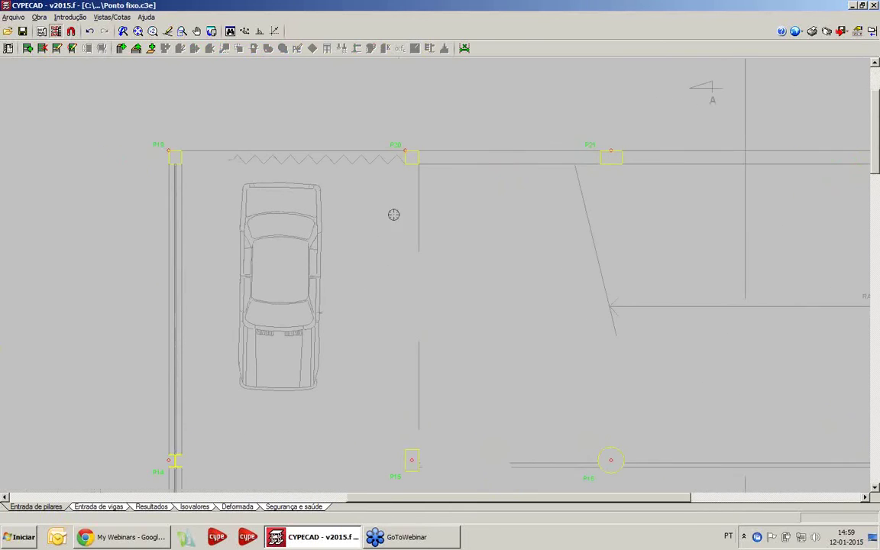
scroll(416, 191, "up", 3)
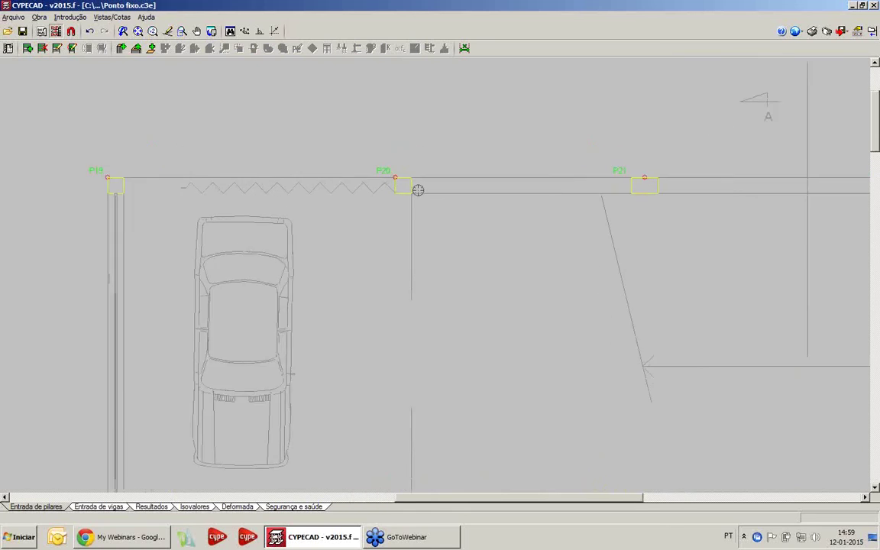
scroll(375, 211, "up", 2)
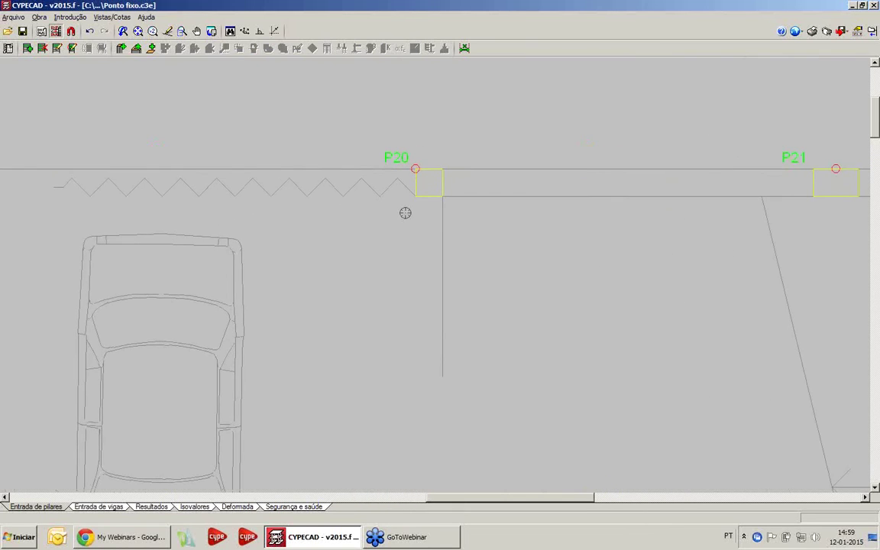
scroll(403, 213, "down", 2)
scroll(401, 214, "up", 5)
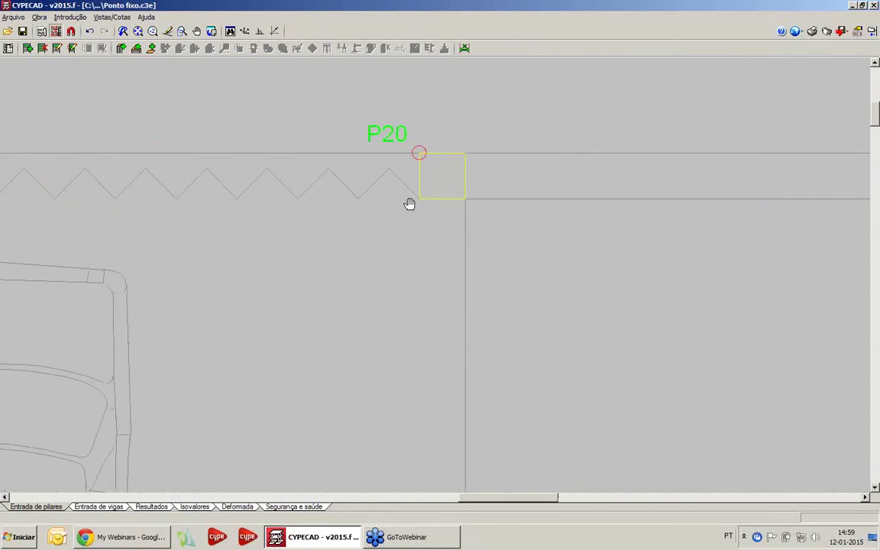
scroll(400, 214, "down", 2)
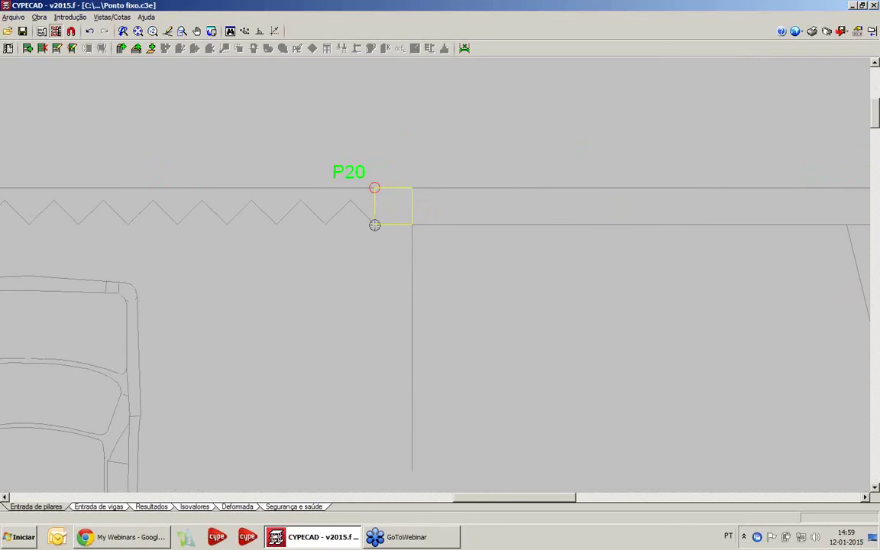
scroll(374, 223, "down", 2)
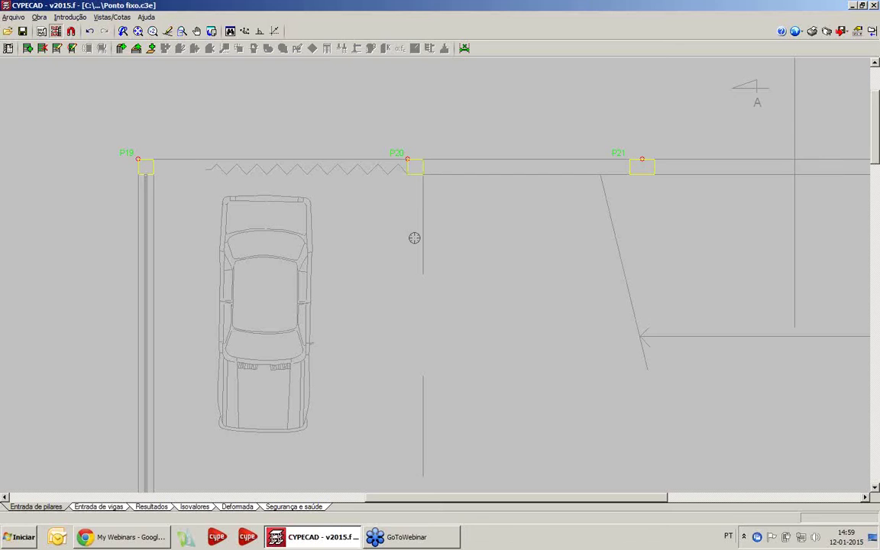
scroll(410, 194, "up", 4)
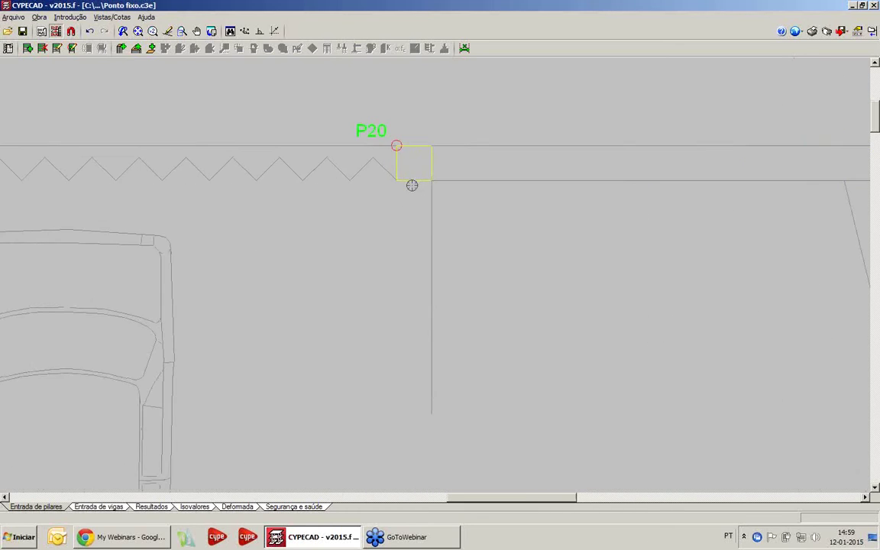
middle_click_drag(411, 186, 411, 223)
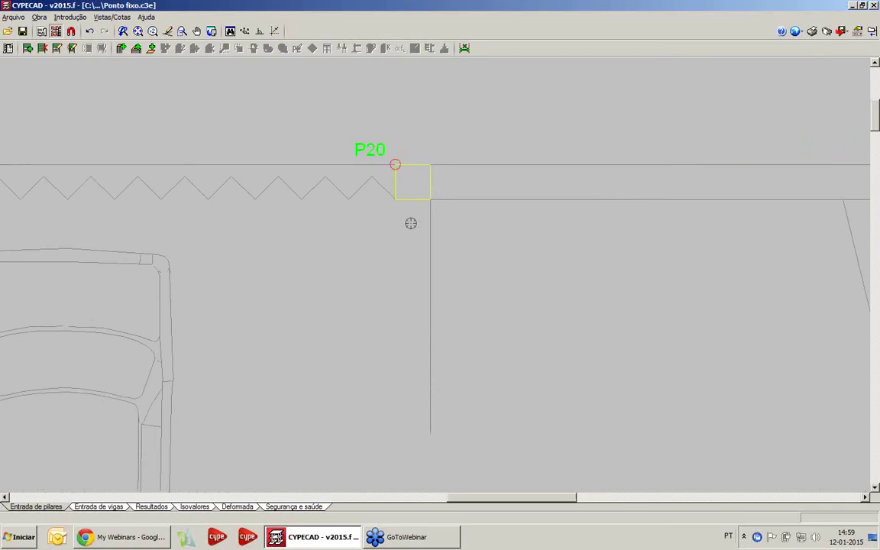
scroll(410, 222, "down", 1)
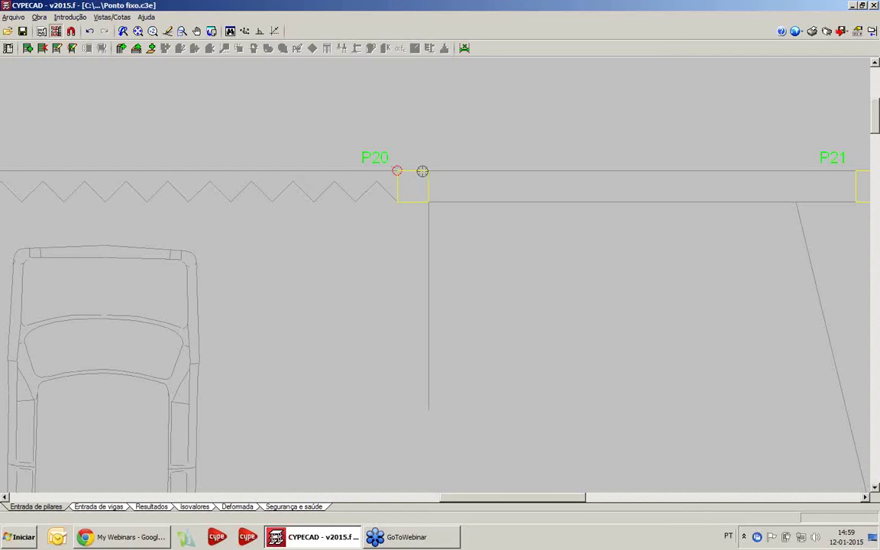
scroll(397, 199, "up", 2)
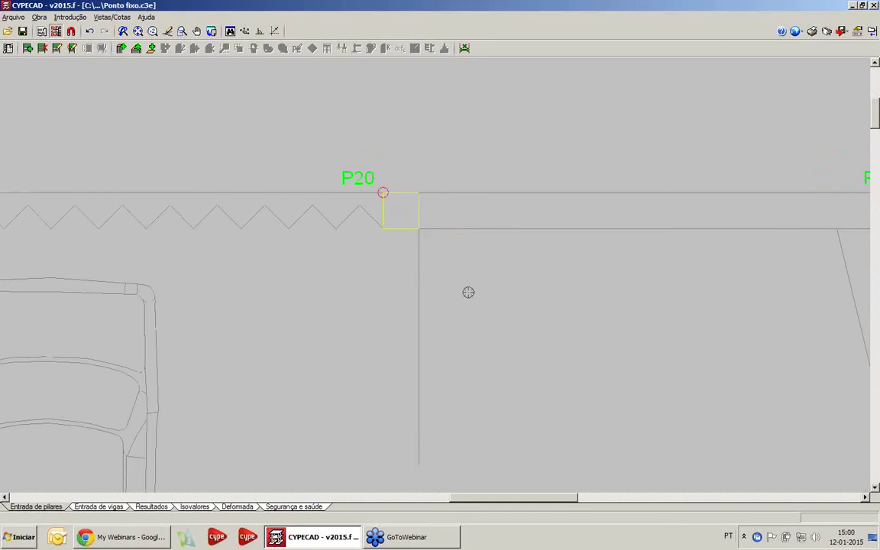
Start a new column with the offered column data and enable object snaps with Intersecção
middle_click_drag(392, 143, 375, 135)
left_click(121, 48)
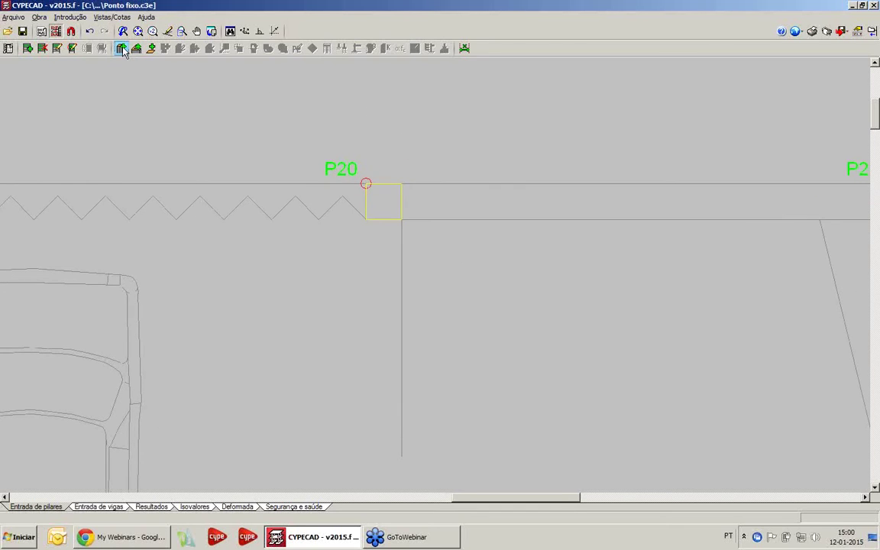
left_click(326, 368)
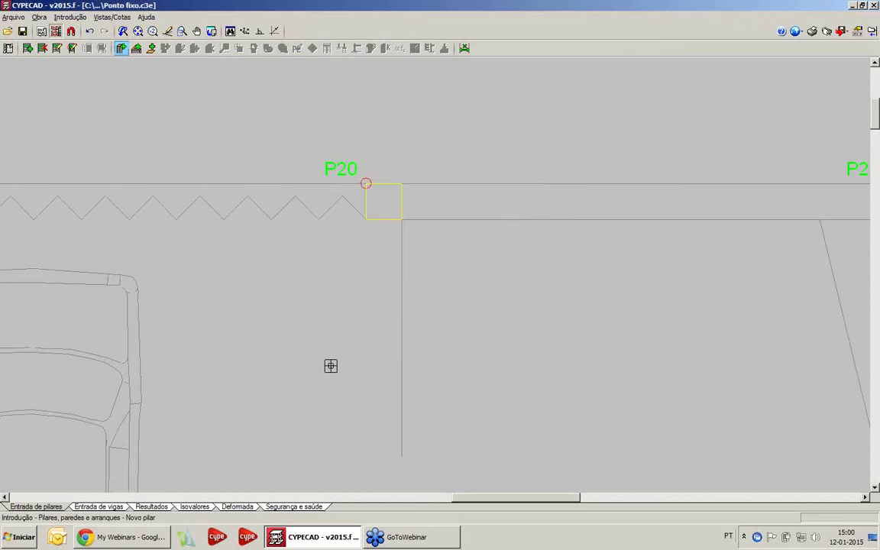
left_click(70, 31)
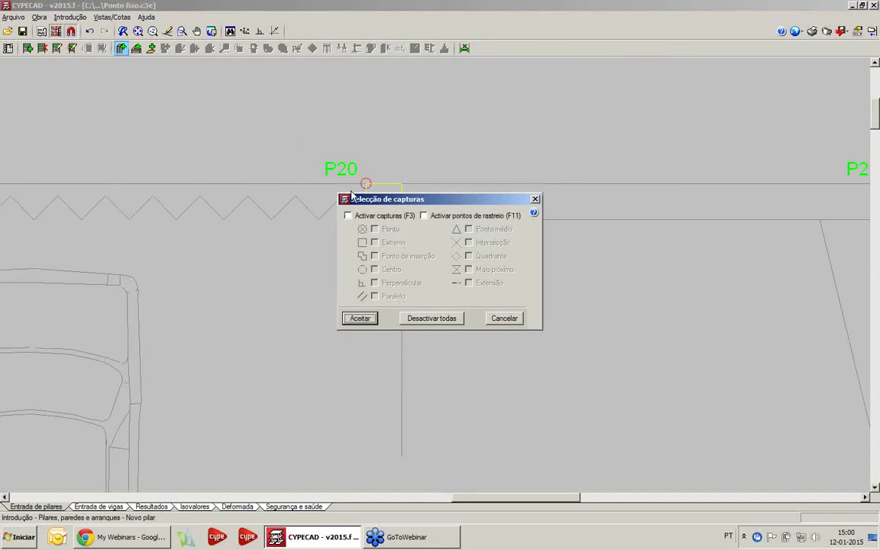
left_click(349, 216)
left_click_drag(397, 202, 400, 260)
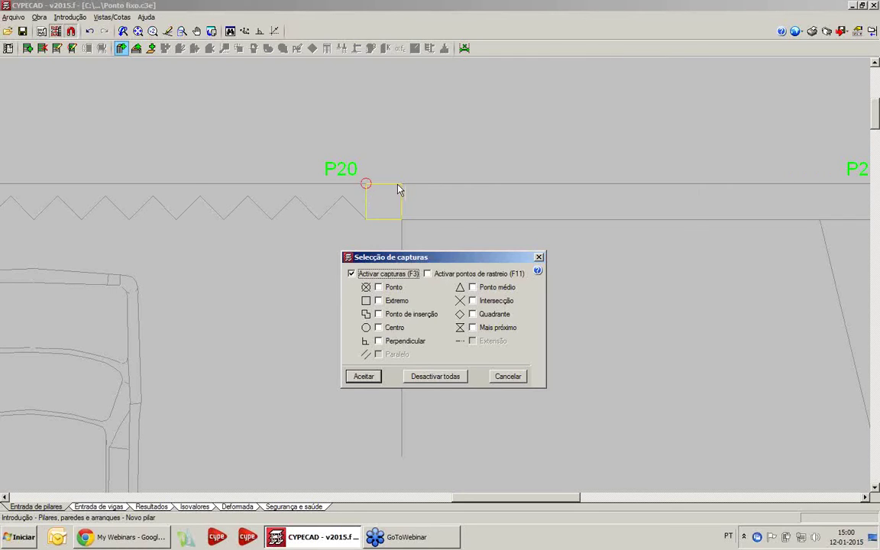
left_click(473, 302)
left_click(363, 377)
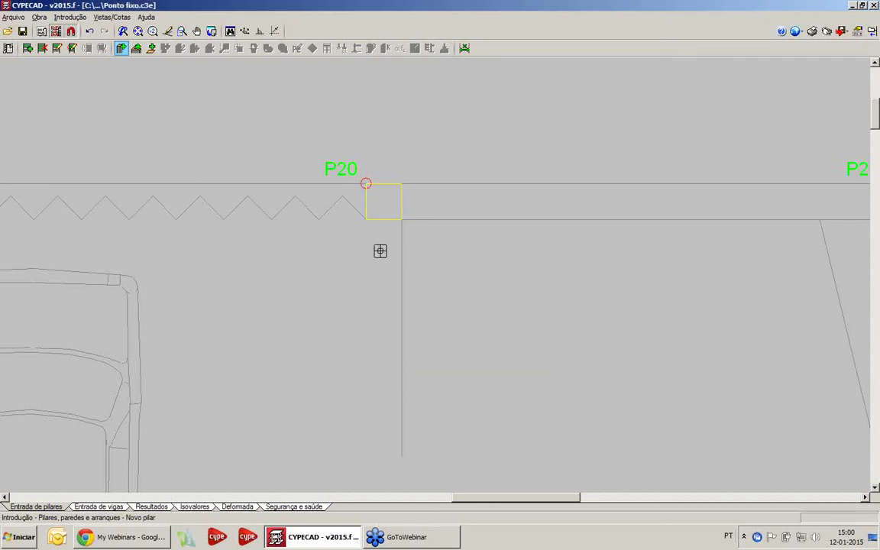
Insert the new column on the P20 outline, anchored at the outline's top-right corner
left_click(397, 189)
scroll(397, 187, "up", 1)
scroll(384, 207, "up", 2)
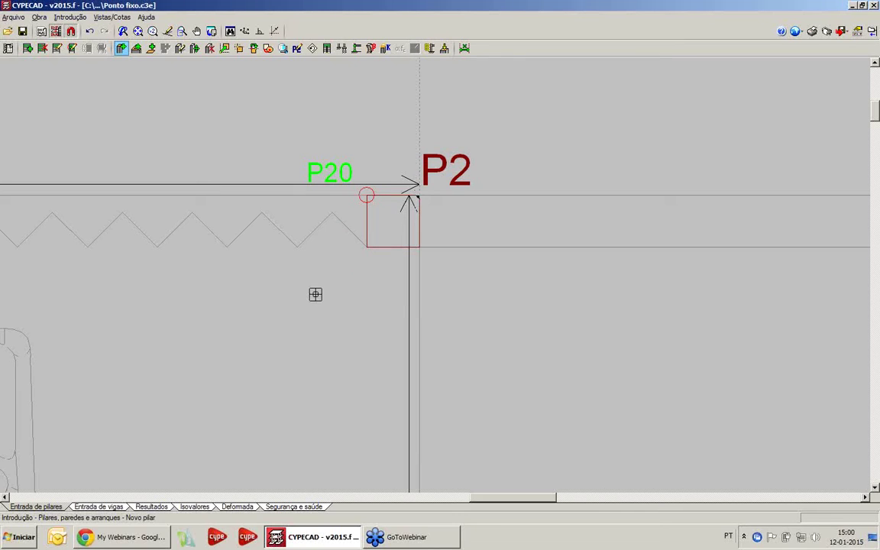
Change column P2's fixed point to its top-left corner
left_click(254, 48)
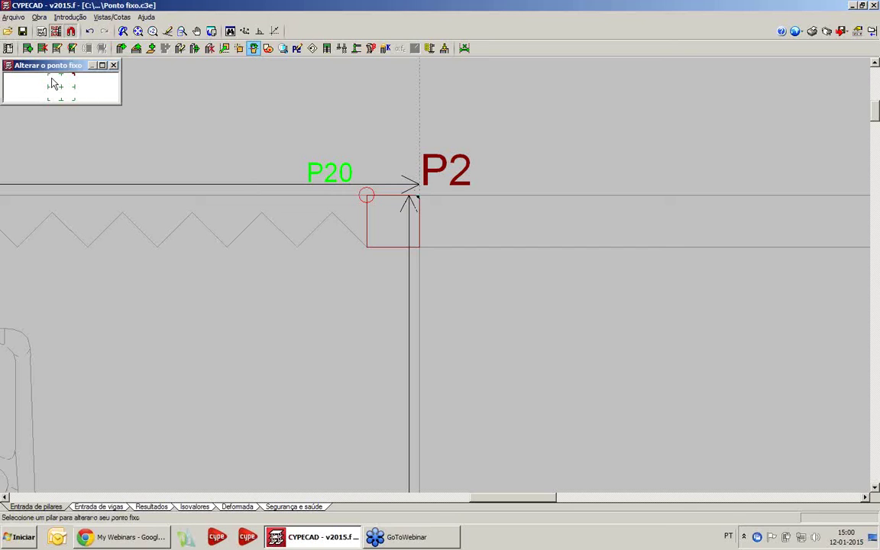
left_click(52, 78)
left_click(365, 216)
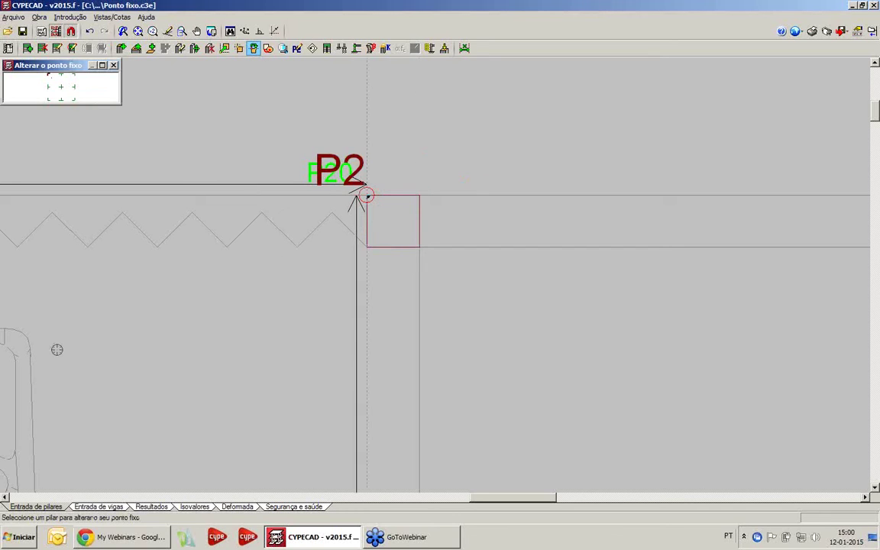
Set column P2's first section dimension to 1 m
scroll(57, 349, "down", 5)
mouse_move(188, 334)
middle_mouse_down()
mouse_move(303, 279)
mouse_move(298, 310)
middle_mouse_up()
scroll(303, 280, "up", 3)
left_click(179, 48)
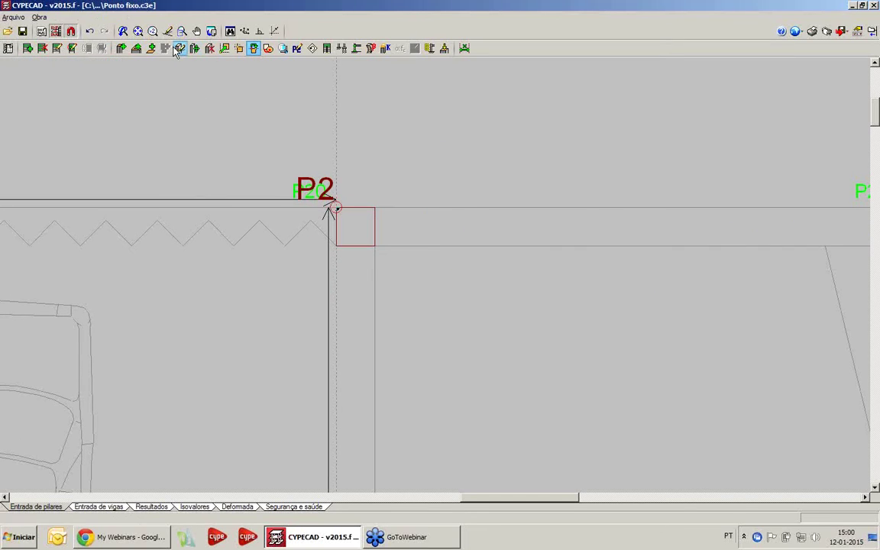
left_click(362, 235)
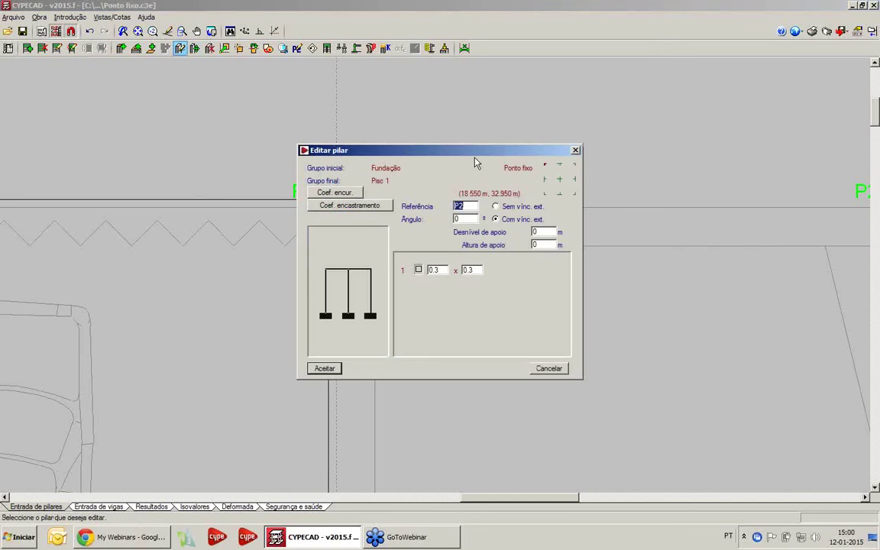
left_click_drag(477, 153, 662, 155)
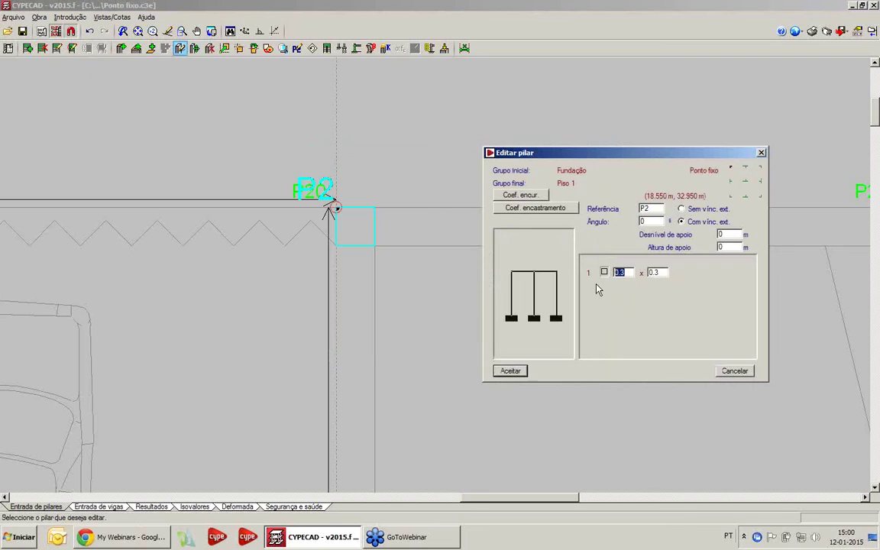
type("1")
left_click(510, 371)
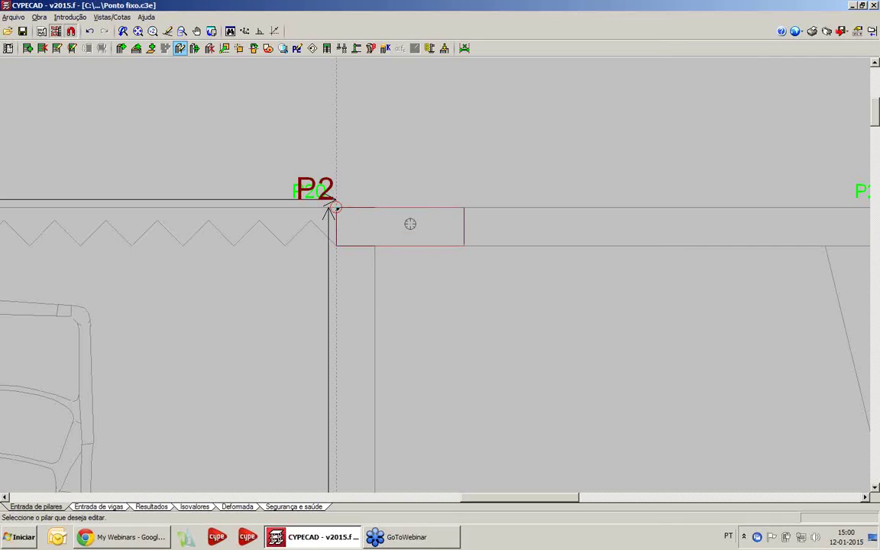
Change column P2's section to 0.3 x 1 m
left_click(357, 217)
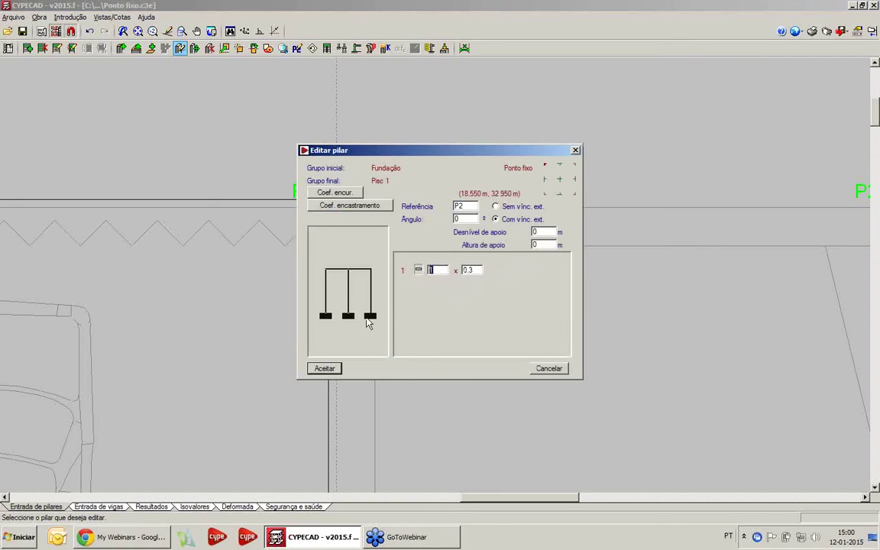
type("0.3")
key("Tab")
type("1")
key("Return")
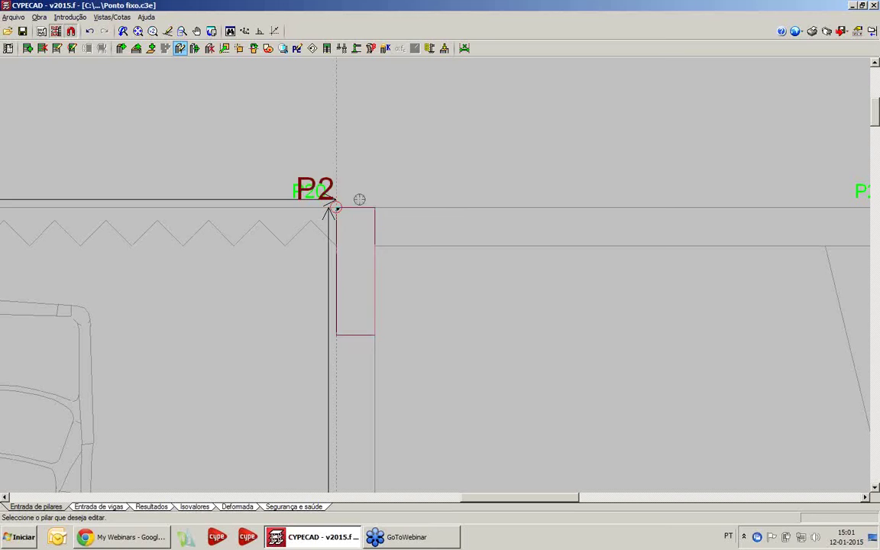
scroll(386, 181, "down", 2)
scroll(408, 158, "up", 2)
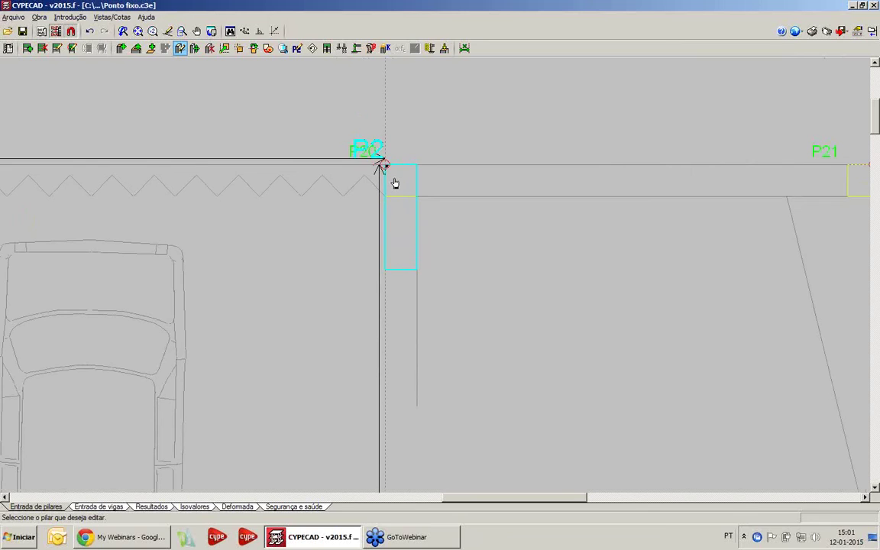
left_click(394, 178)
left_click(577, 150)
Start adding three new independent floors, Piso 2 to Piso 4, each 3 m high
left_click(28, 48)
left_click(441, 227)
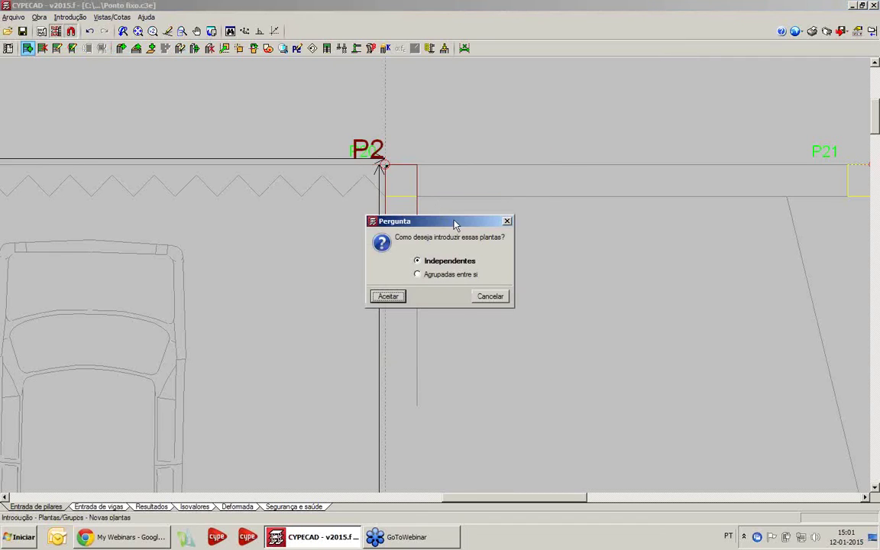
left_click(395, 296)
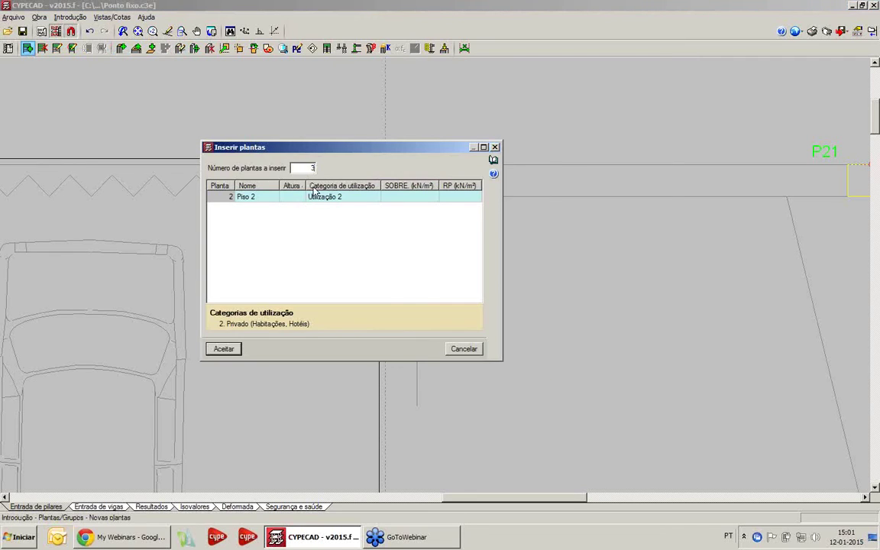
left_click(290, 201)
type("3")
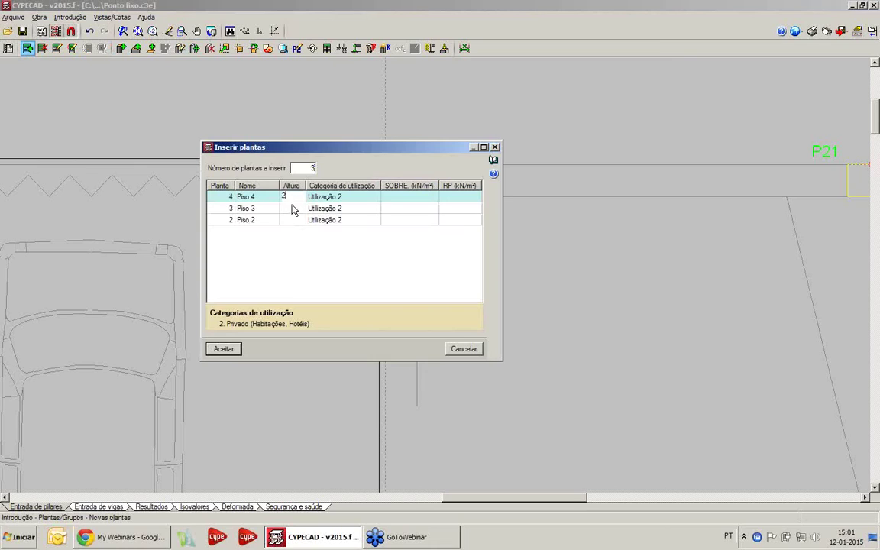
left_click(287, 210)
left_click(290, 221)
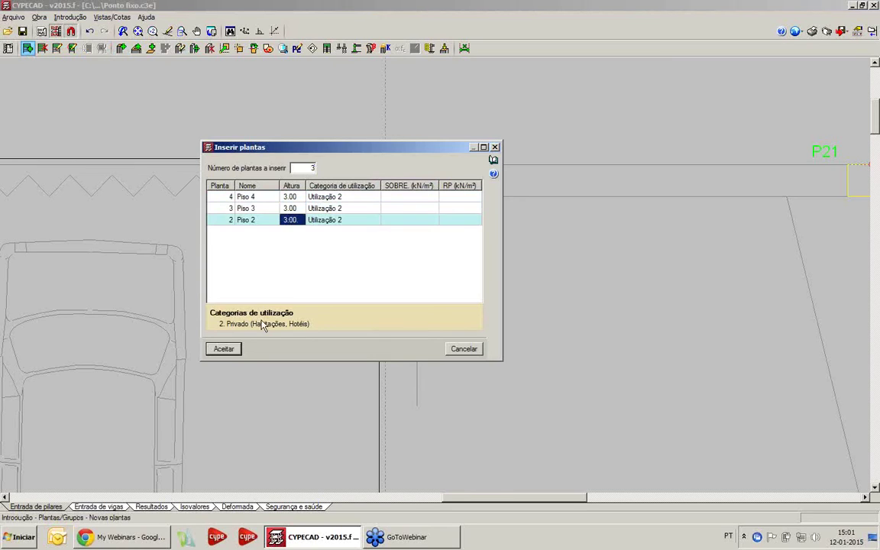
left_click(223, 348)
left_click(363, 285)
Set the live load and permanent load of the three new floors to 0 kN/m² and insert them
left_click(410, 197)
type("0")
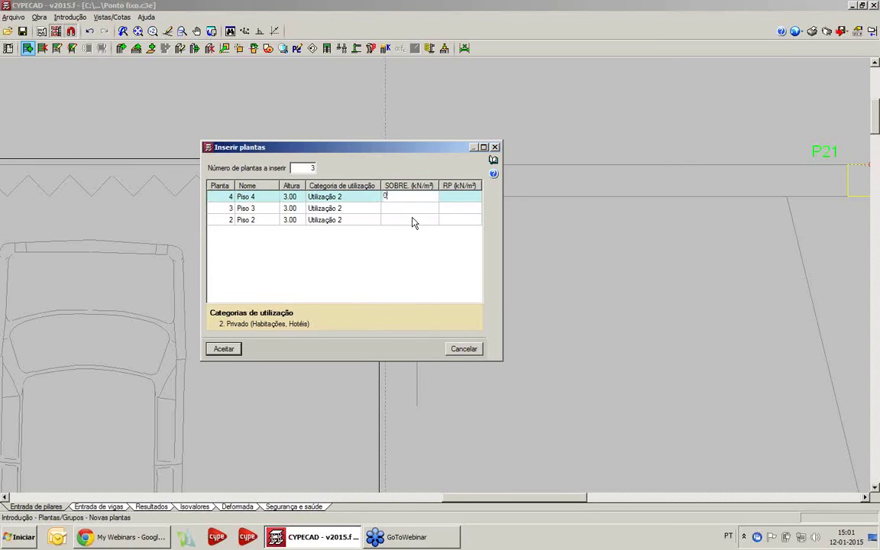
left_click(405, 210)
left_click(401, 220)
left_click(453, 198)
type("0")
left_click(455, 210)
left_click(452, 221)
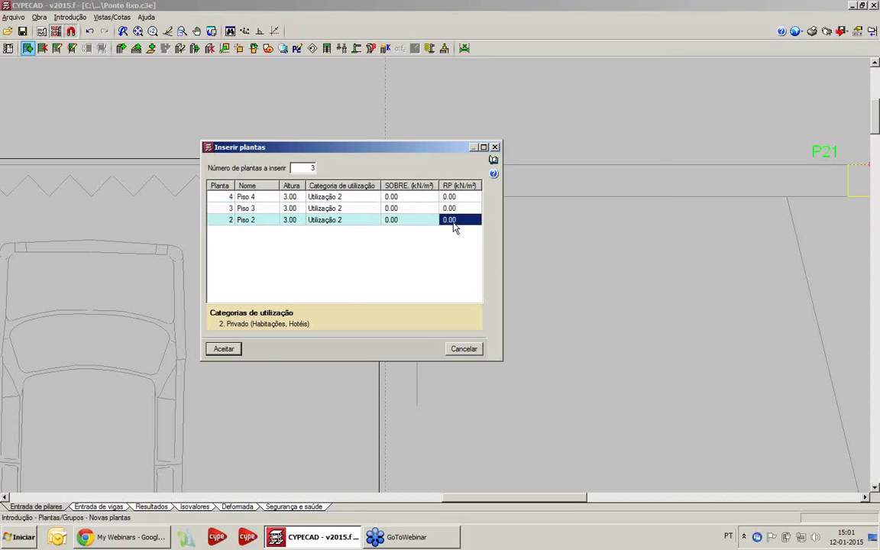
left_click(225, 348)
Extend column P2 up to Piso 4 and set its second section dimension to 0.5 m on floors 3 and 4
left_click(181, 48)
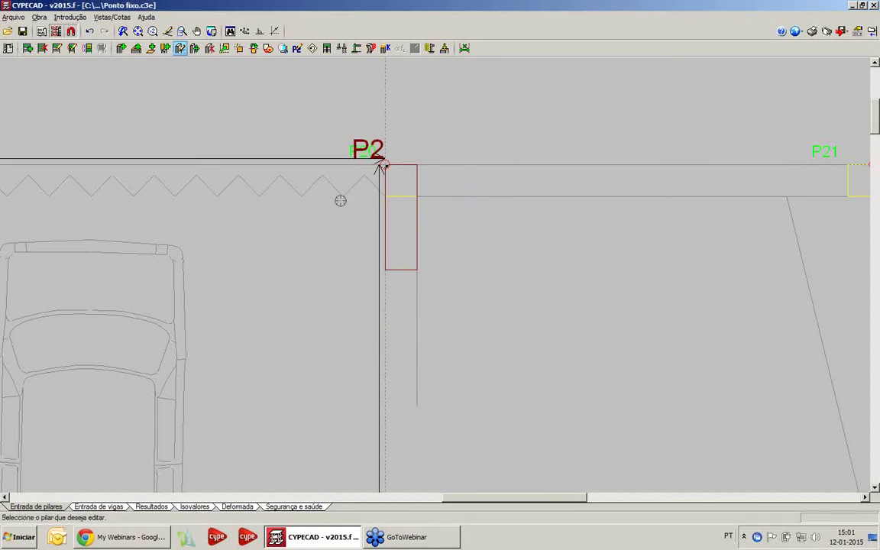
left_click(390, 216)
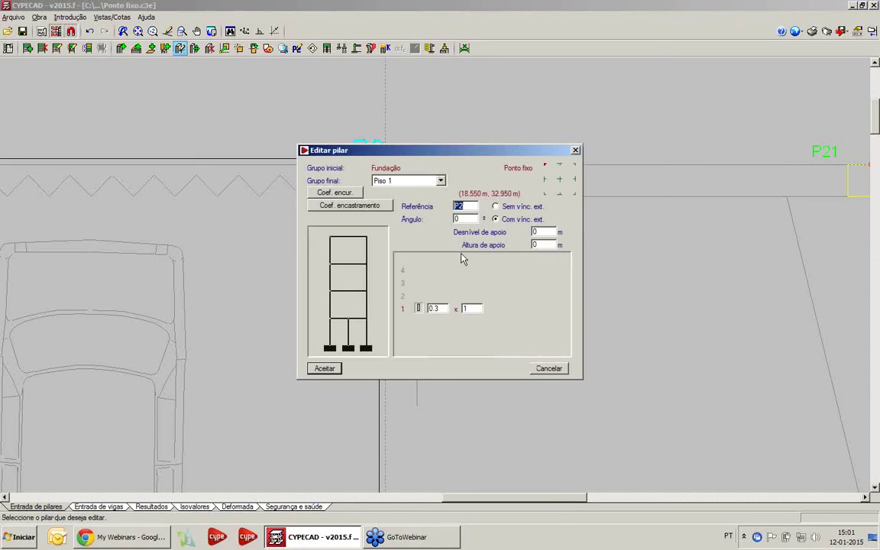
left_click(440, 180)
left_click(398, 217)
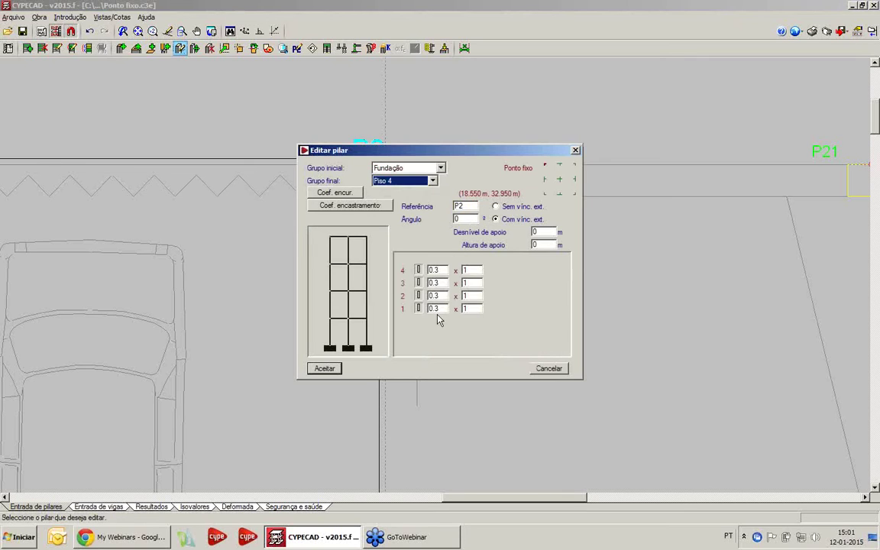
double_click(470, 282)
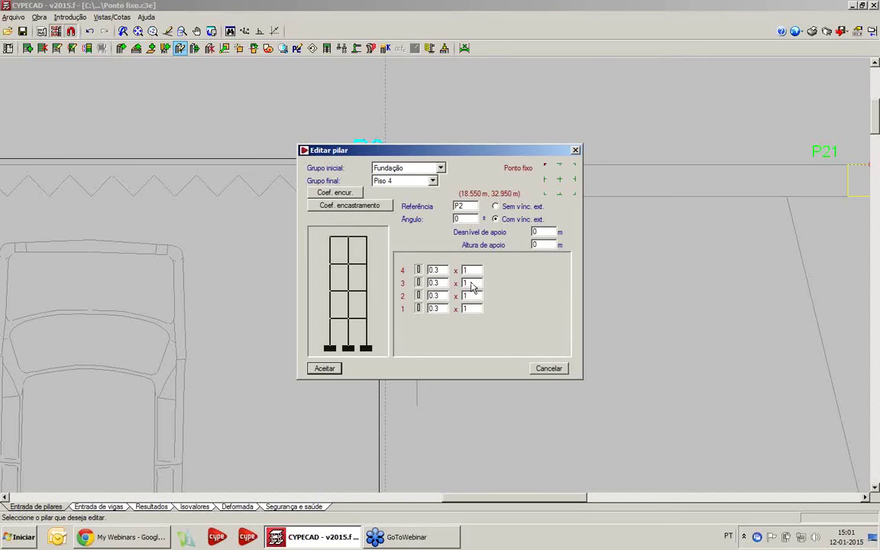
type("0.5")
key("Tab")
left_click(325, 368)
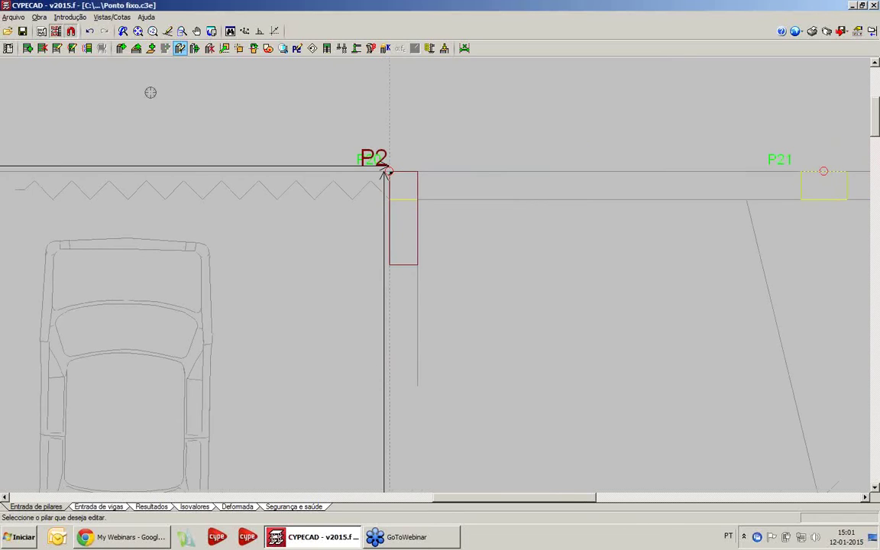
Examine column P2's section change between floors from several sides in the 3D model of the beam entry view
left_click(35, 19)
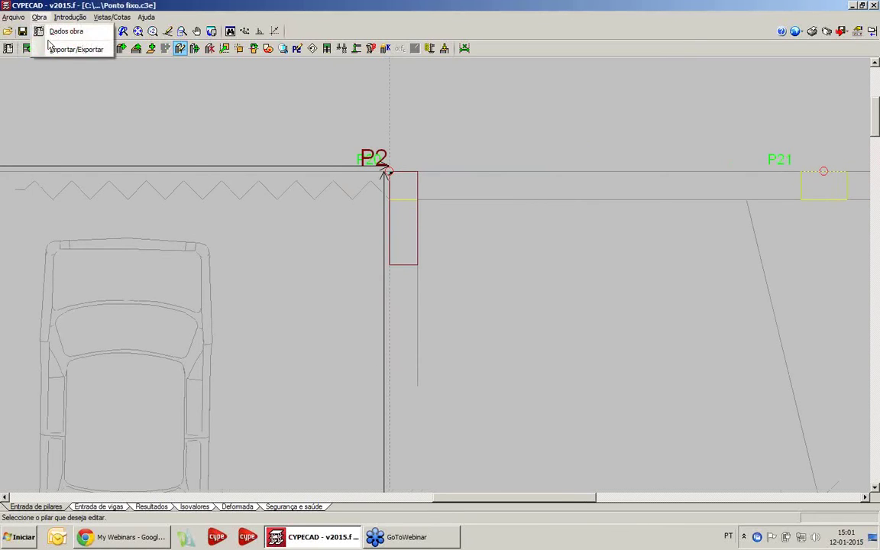
left_click(43, 35)
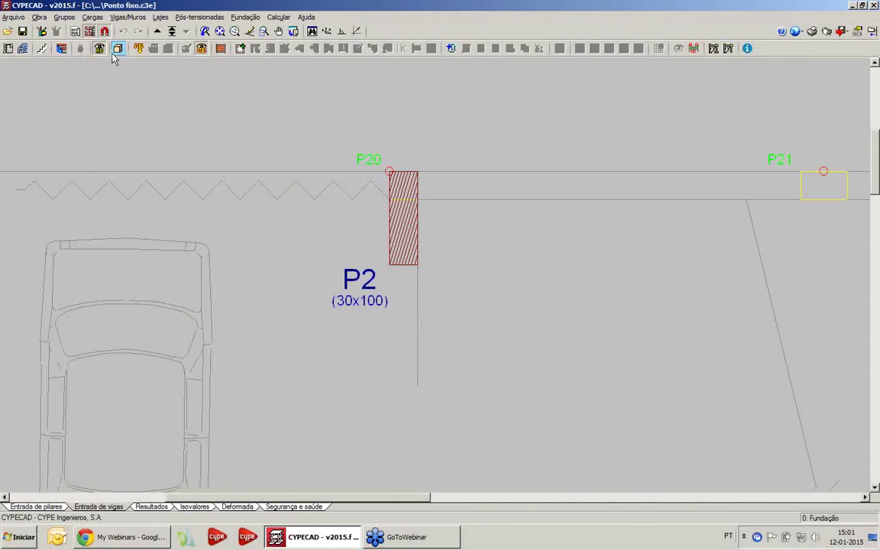
left_click(118, 49)
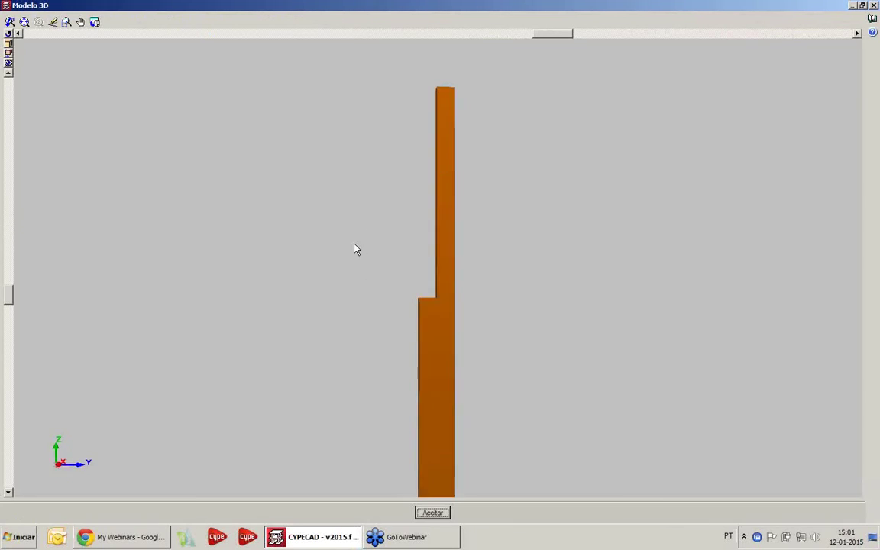
left_click_drag(355, 249, 446, 389)
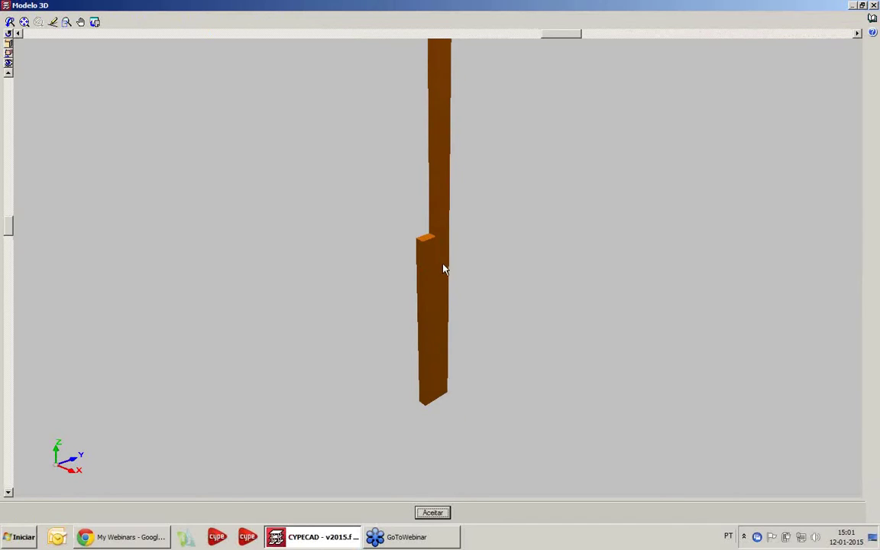
left_click_drag(440, 216, 434, 108)
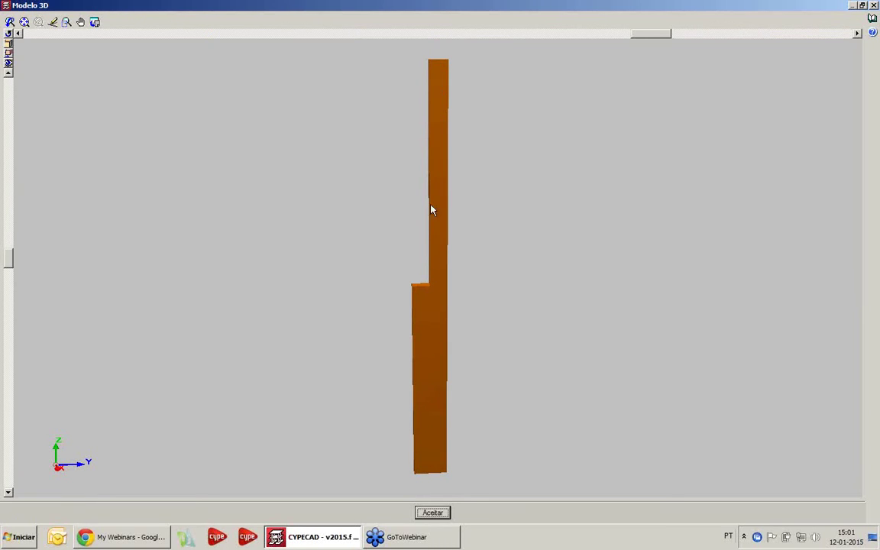
left_click_drag(449, 113, 614, 273)
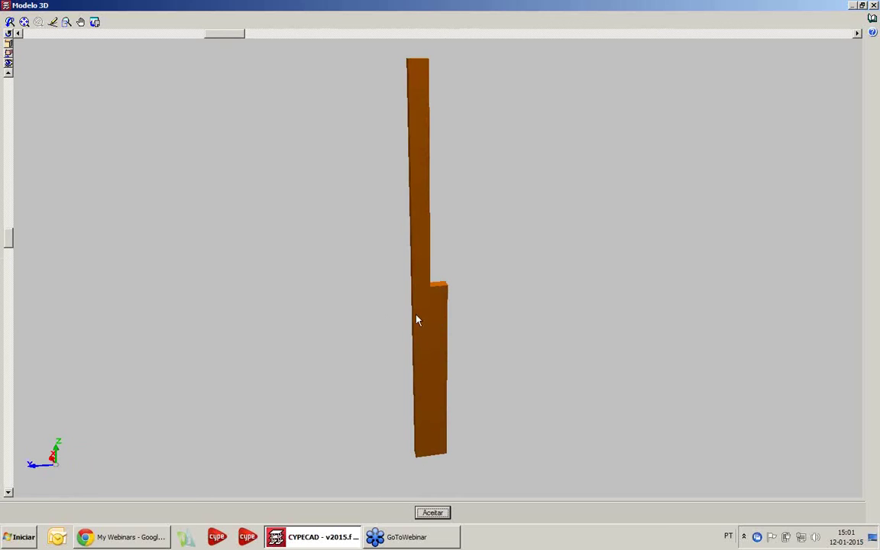
left_click_drag(368, 162, 386, 355)
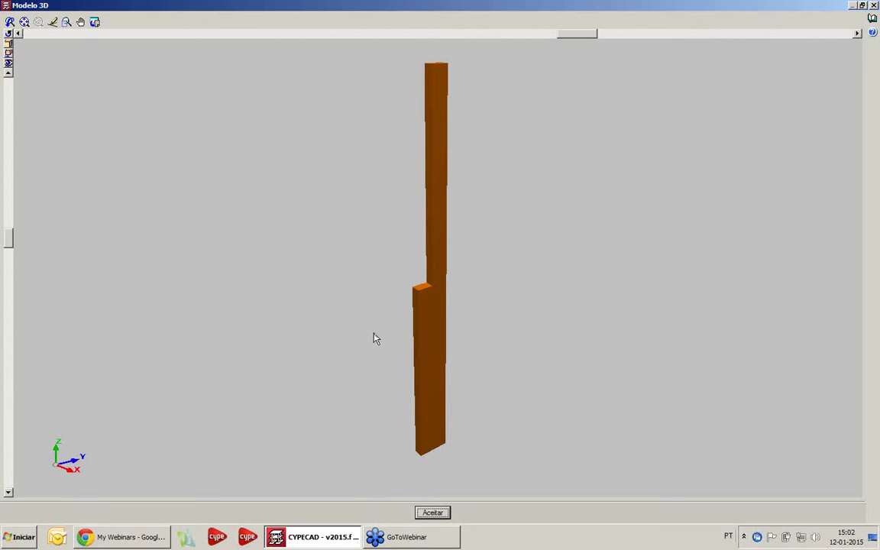
left_click(875, 5)
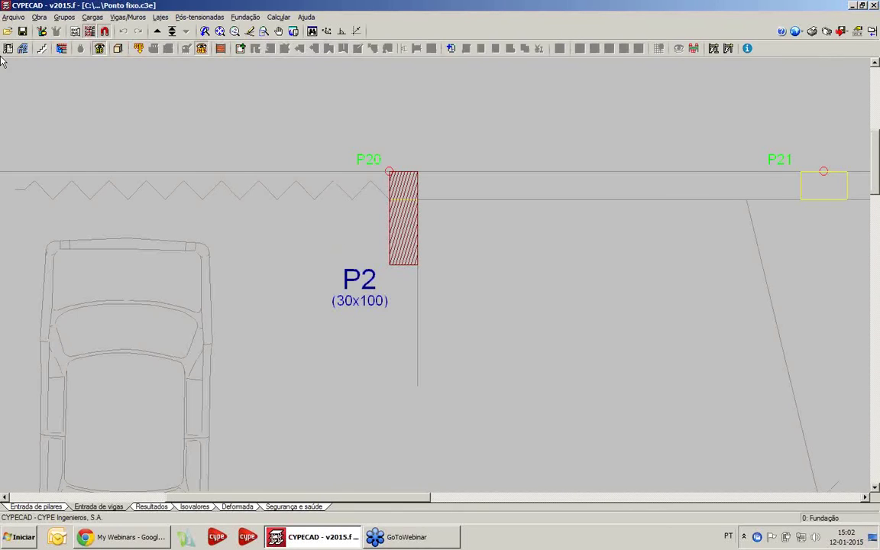
Open the Linhas de referência project and show its column entry view
left_click(15, 17)
mouse_move(34, 19)
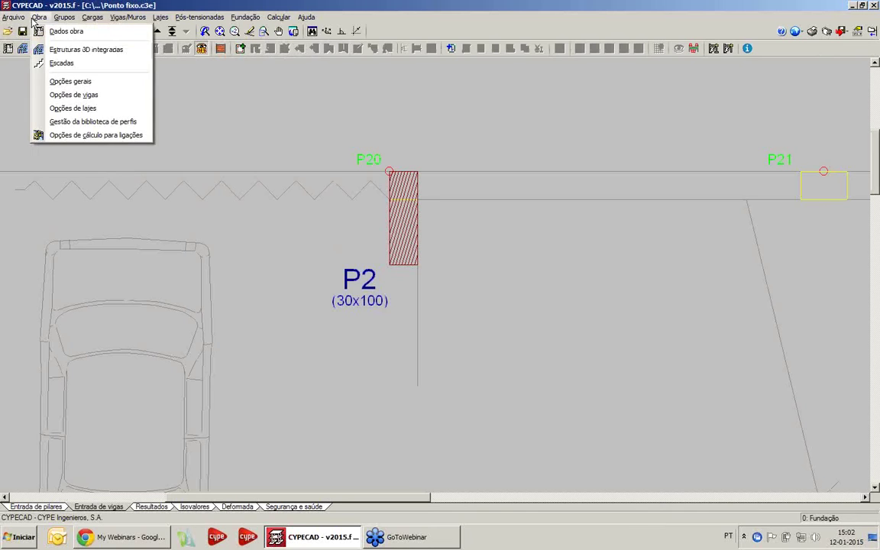
left_click(34, 44)
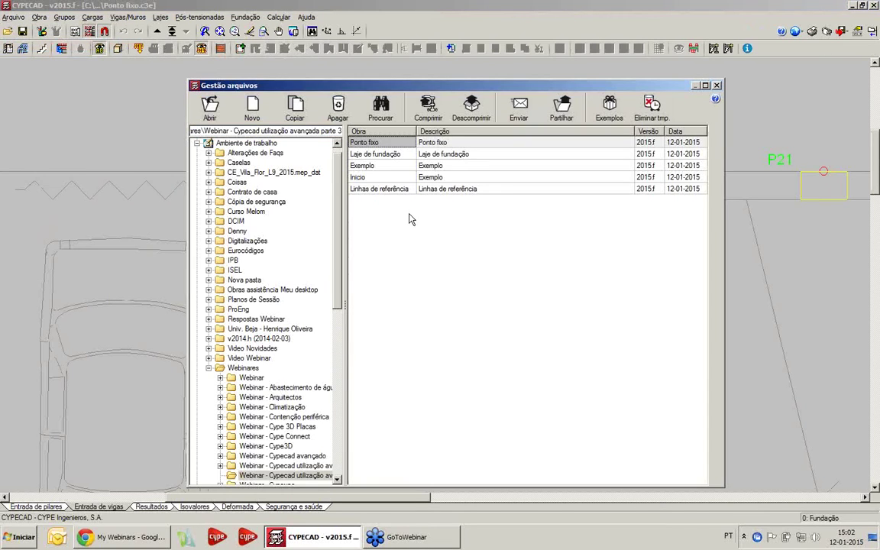
double_click(382, 189)
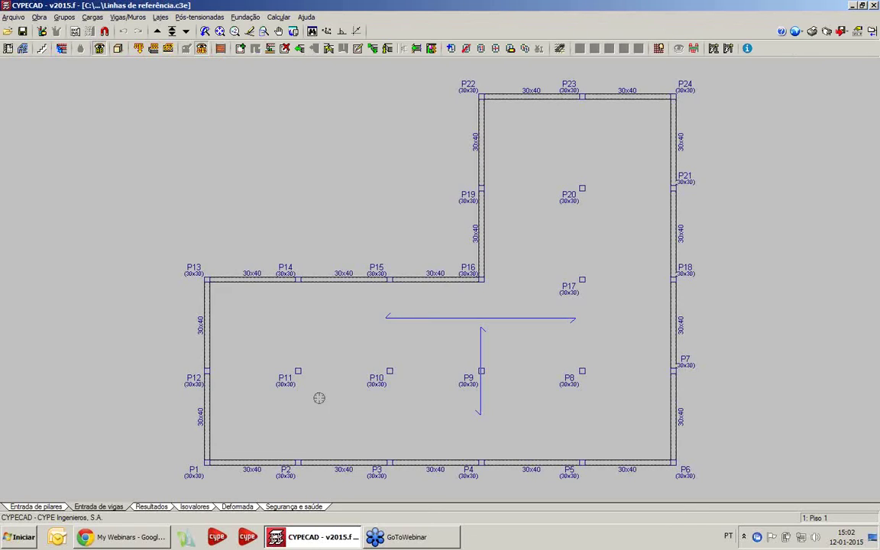
left_click(53, 506)
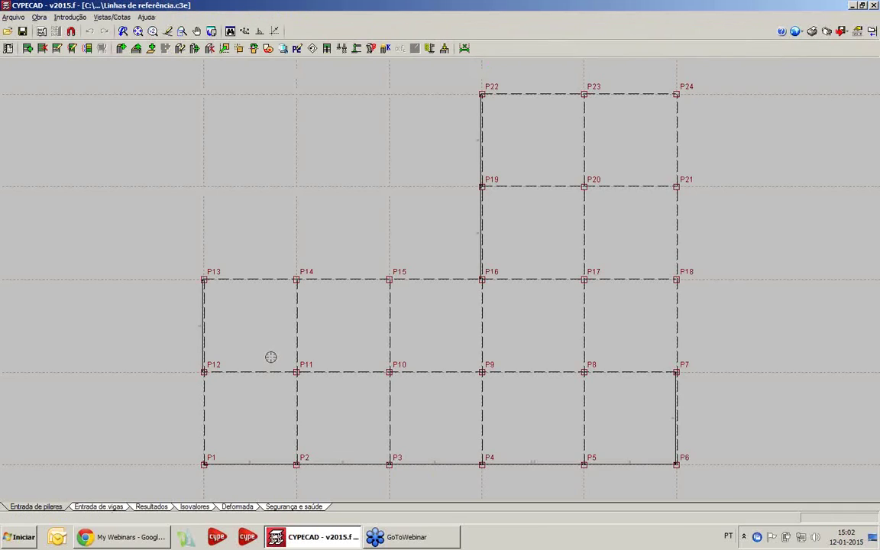
Review the reference lines and column P12's fixed point and section data without changing them
scroll(270, 356, "down", 2)
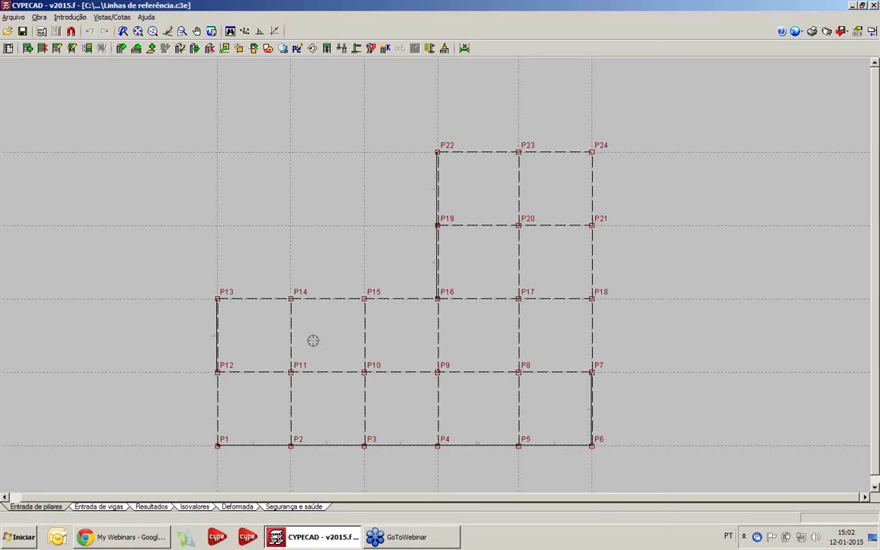
scroll(330, 330, "down", 1)
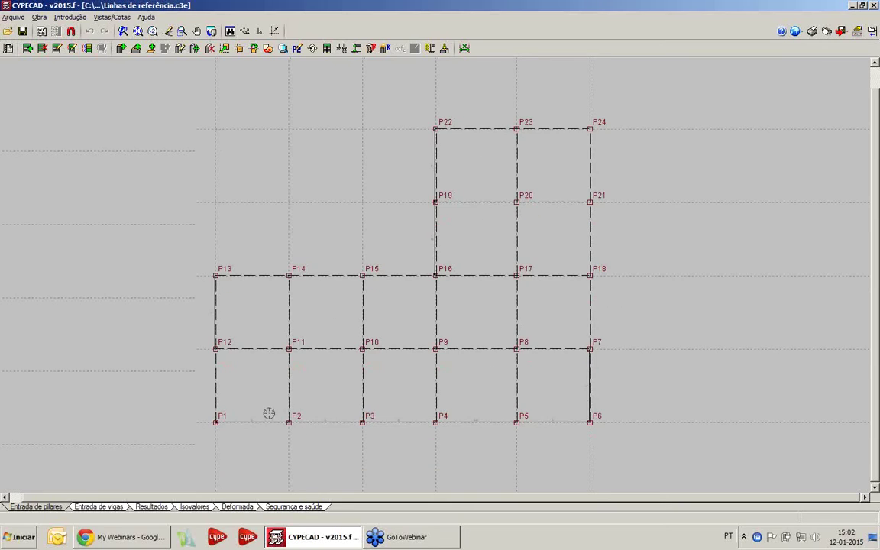
left_click(180, 48)
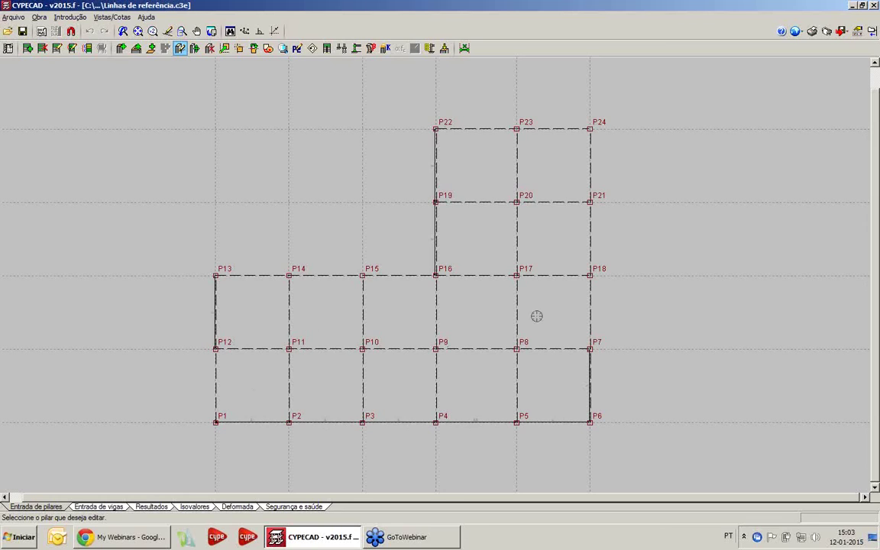
left_click(216, 349)
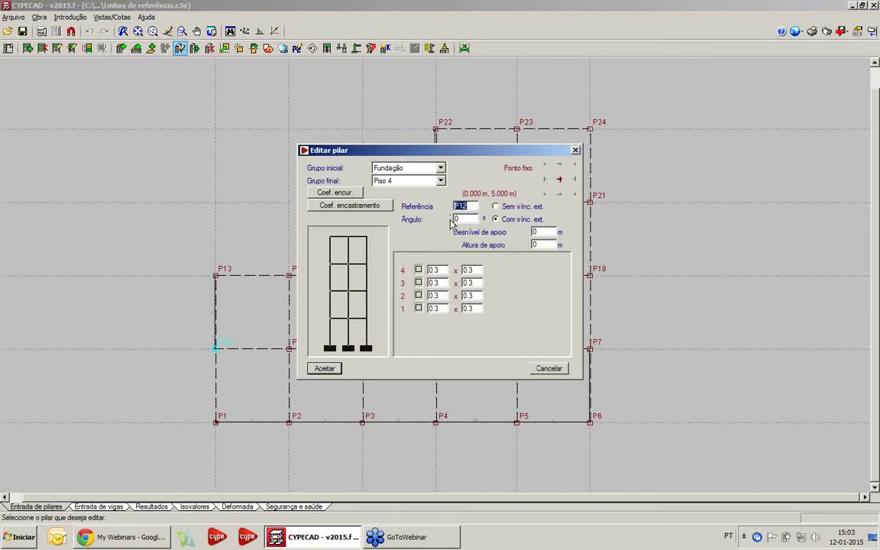
left_click(576, 150)
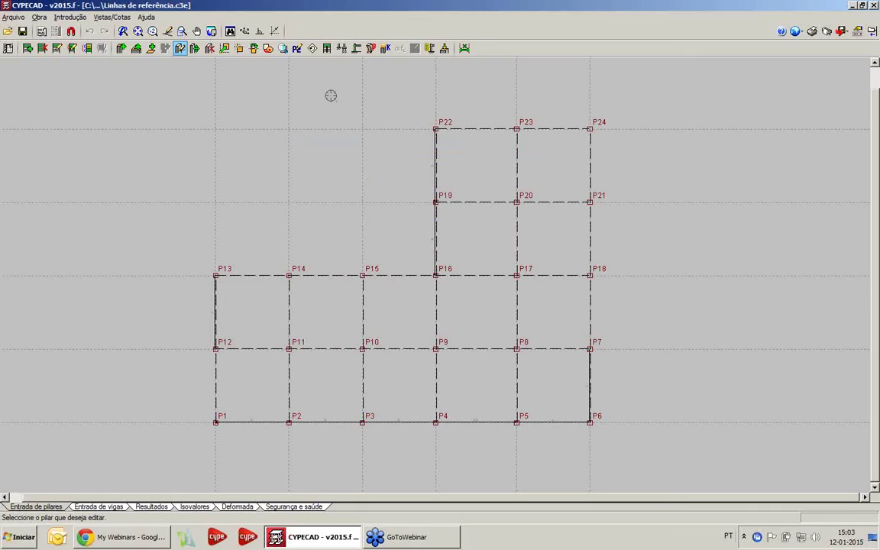
Renumber the lowest row of columns consecutively from P1 to P6, working from left to right
left_click(297, 48)
scroll(358, 290, "down", 3)
middle_click_drag(363, 266, 379, 230)
scroll(343, 310, "up", 4)
mouse_move(340, 318)
middle_mouse_down()
mouse_move(346, 298)
mouse_move(326, 322)
middle_mouse_up()
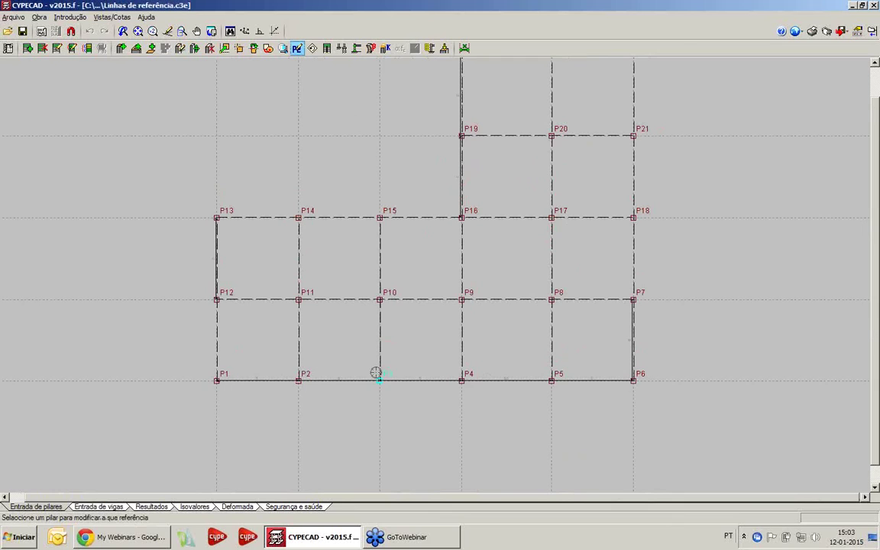
scroll(377, 371, "down", 1)
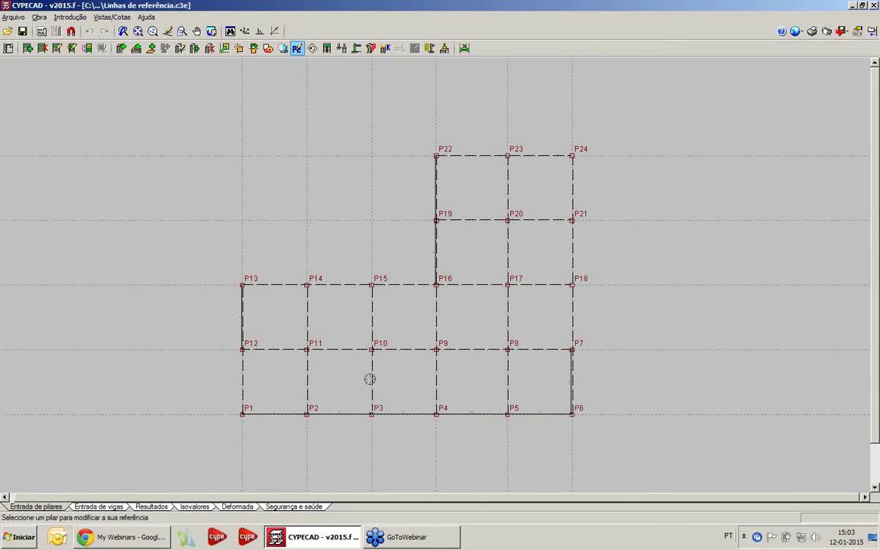
left_click(243, 414)
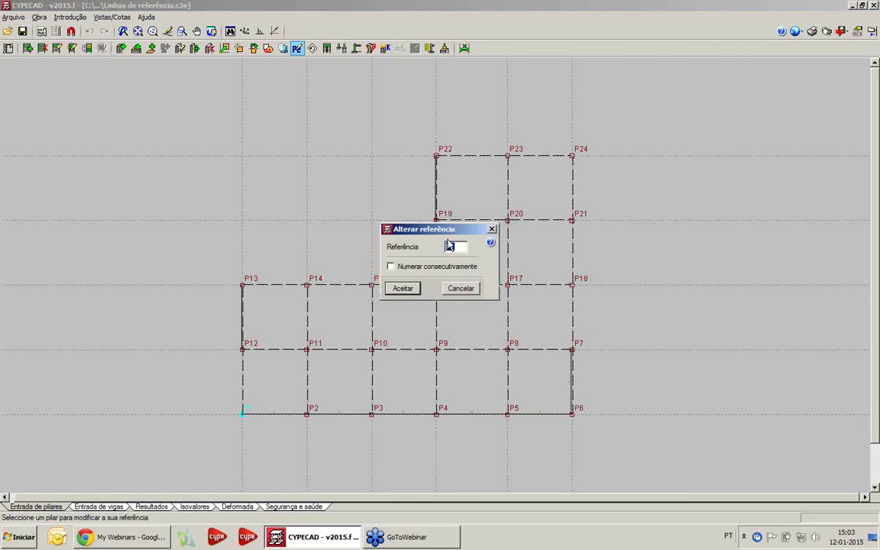
left_click(409, 269)
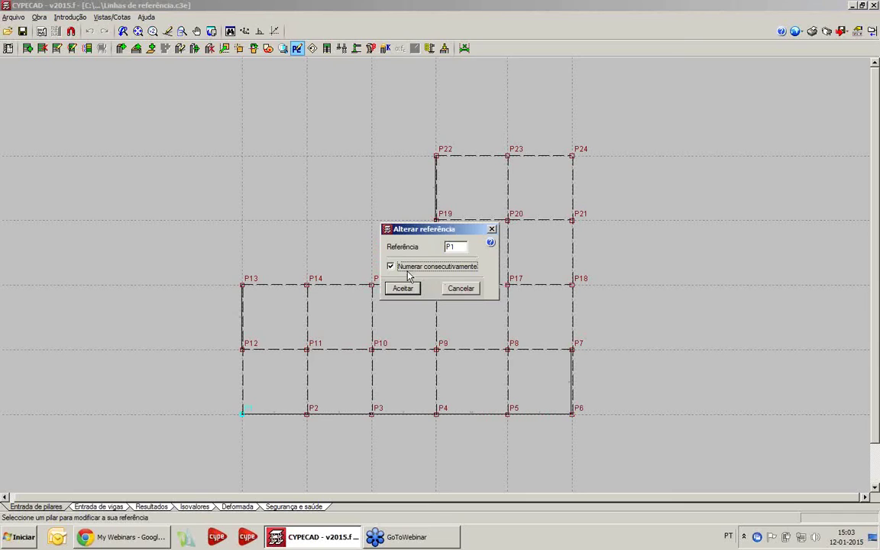
left_click(402, 289)
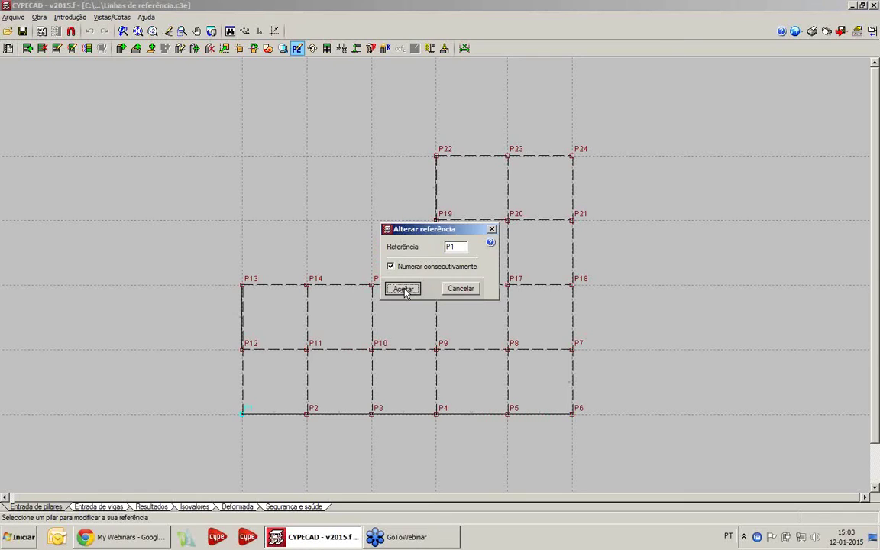
left_click(305, 415)
left_click(371, 417)
left_click(436, 417)
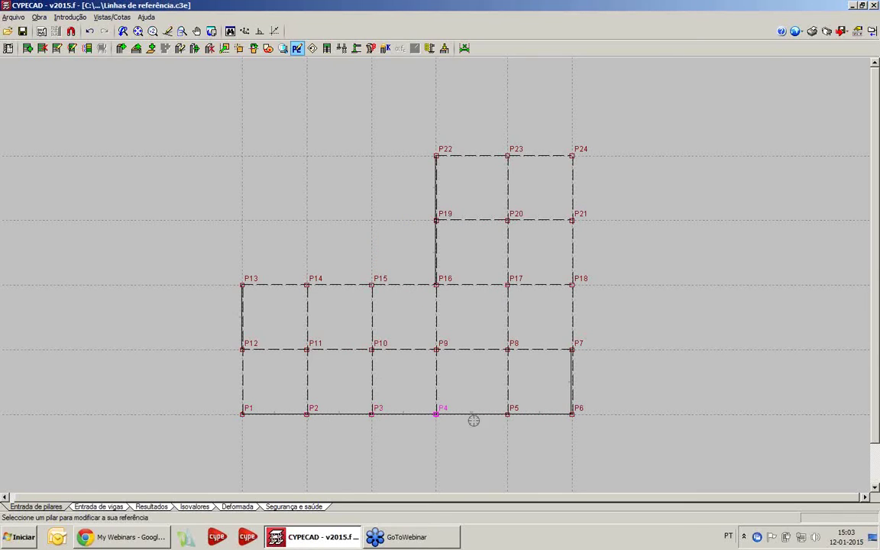
left_click(507, 416)
left_click(571, 417)
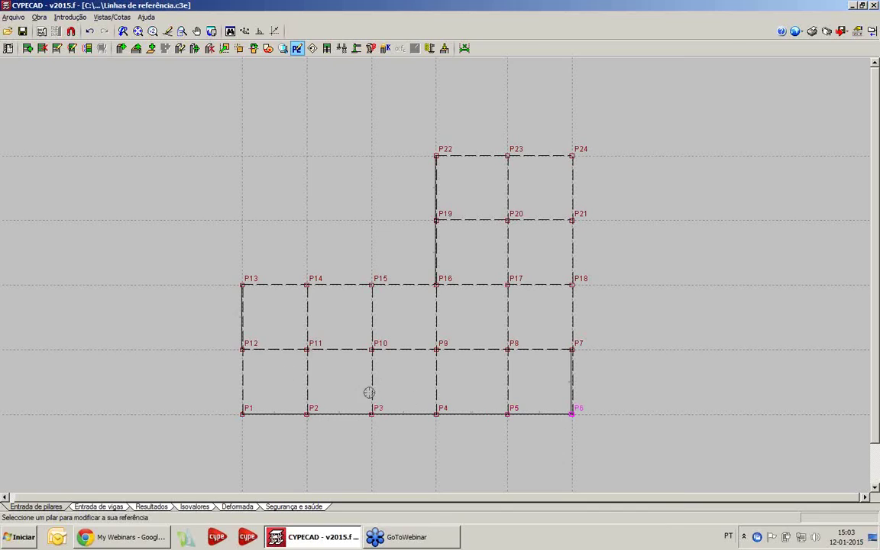
Continue the consecutive numbering along the second row of columns from left to right, P7 to P12
left_click(243, 350)
left_click(307, 350)
left_click(373, 349)
left_click(436, 350)
left_click(507, 350)
left_click(571, 350)
Continue the consecutive numbering along the third row of columns, P13 to P18
left_click(242, 286)
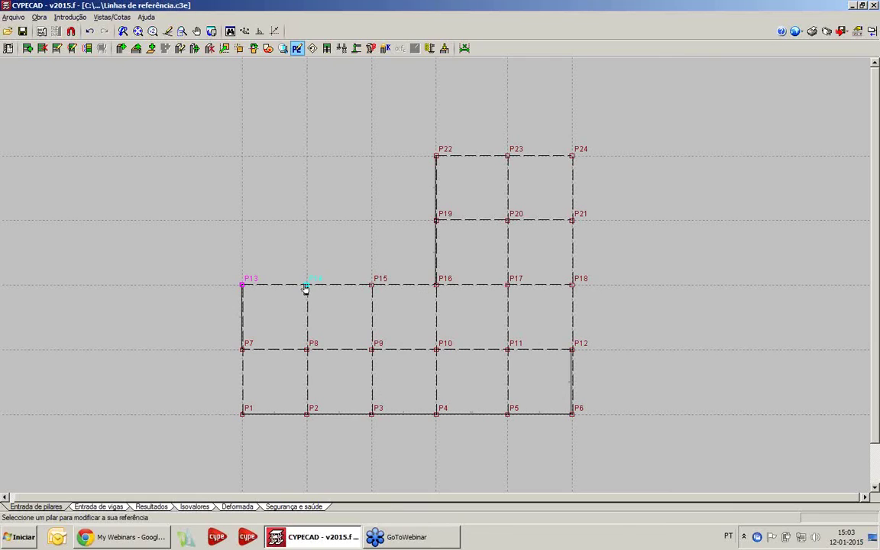
left_click(307, 289)
left_click(374, 292)
left_click(376, 294)
left_click(435, 286)
left_click(506, 286)
left_click(571, 286)
Continue the numbering through the two upper rows of columns from P19, setting the top-right corner column's reference to P29
left_click(436, 220)
left_click(507, 220)
left_click(571, 221)
left_click(435, 156)
left_click(507, 157)
left_click(571, 157)
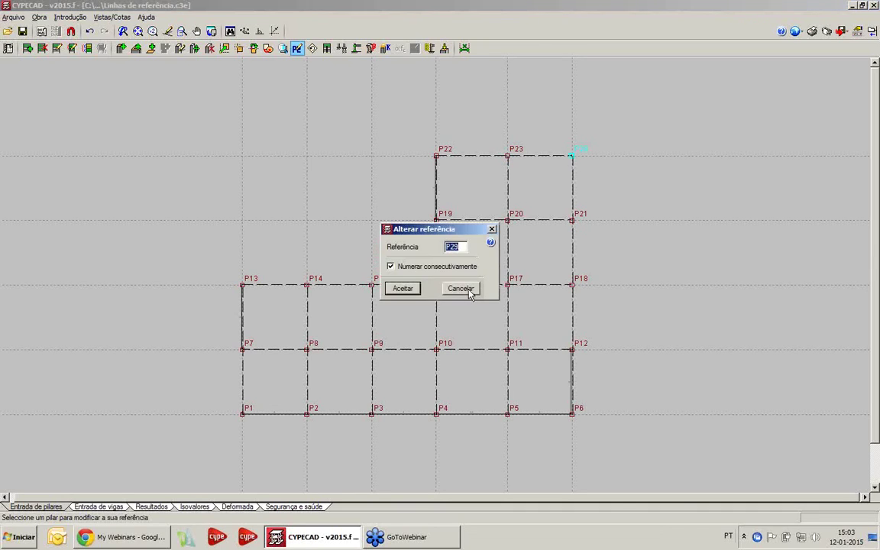
key("Return")
Restart consecutive numbering at P23 in the top row and renumber the top-right corner column as P24
scroll(510, 189, "up", 2)
middle_click_drag(480, 239, 467, 274)
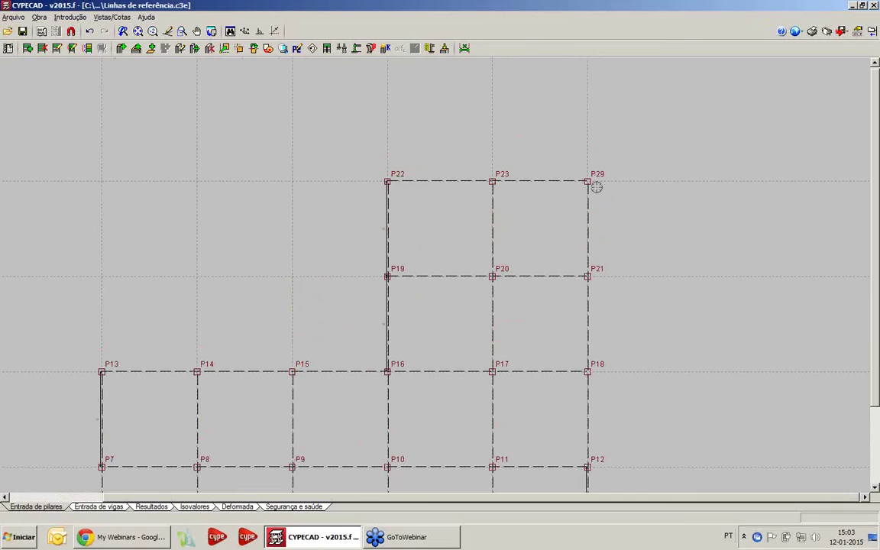
left_click(296, 48)
left_click(492, 182)
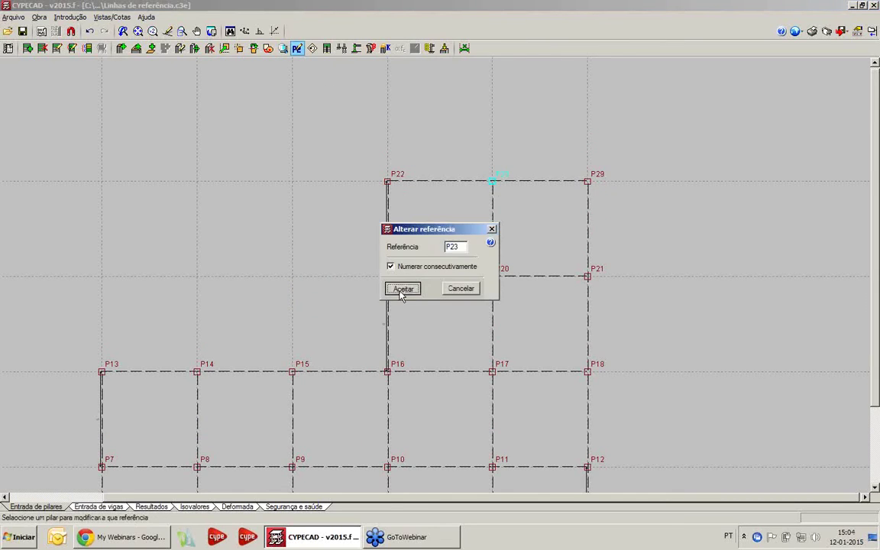
left_click(404, 286)
left_click(587, 182)
right_click(548, 204)
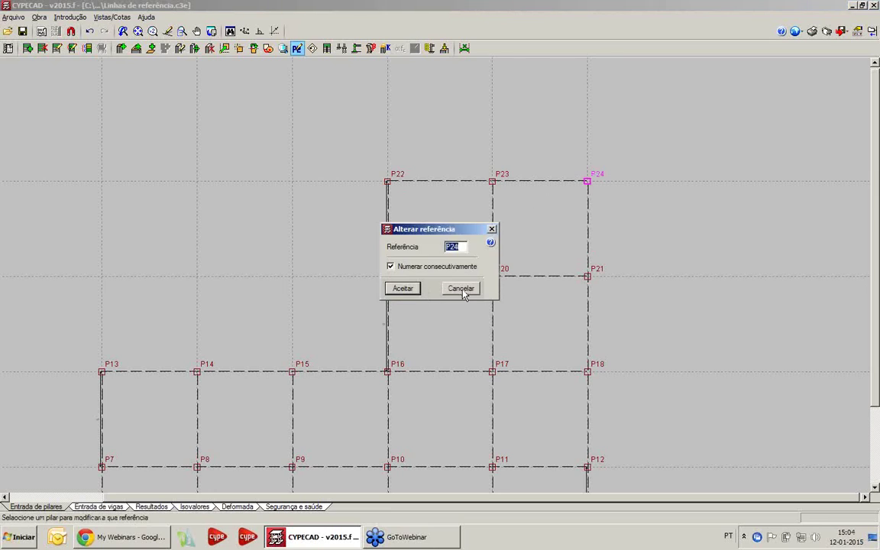
left_click(462, 289)
scroll(444, 273, "down", 1)
scroll(444, 273, "down", 1)
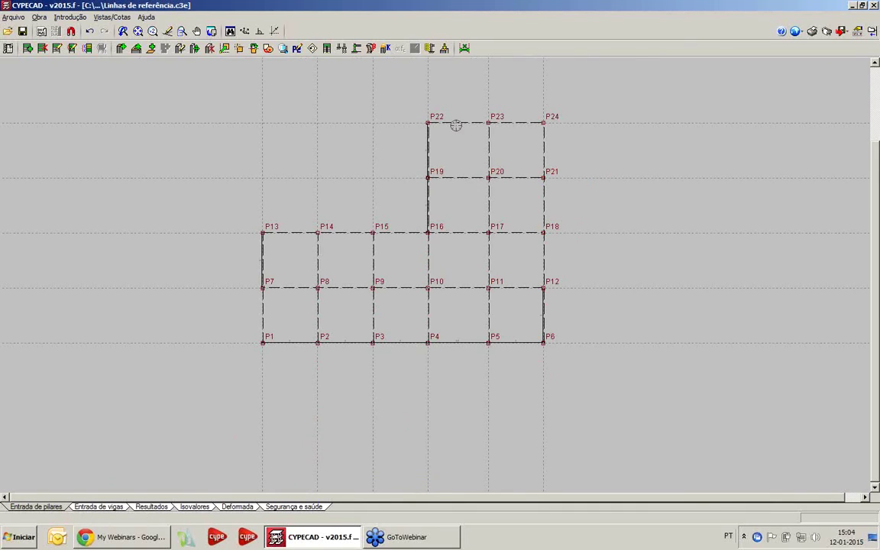
scroll(587, 216, "up", 2)
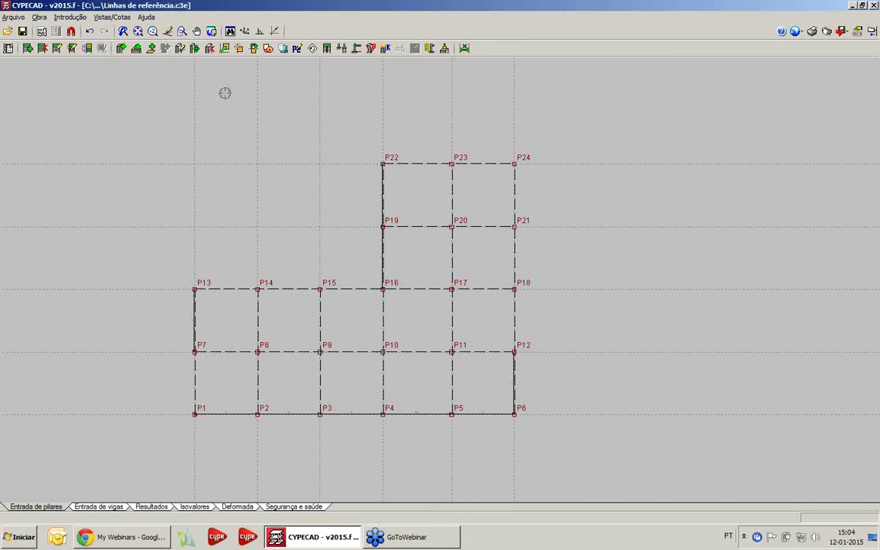
scroll(256, 161, "down", 5)
scroll(256, 214, "up", 5)
middle_click_drag(236, 229, 210, 257)
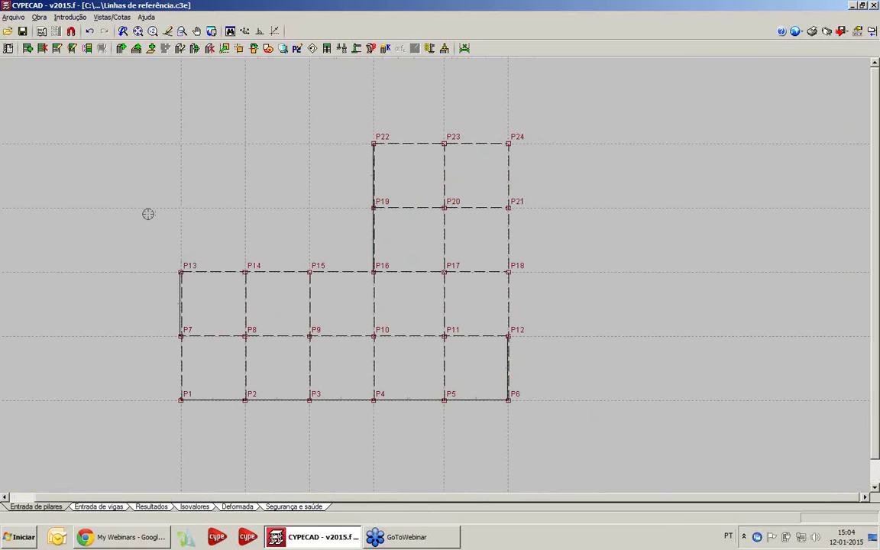
mouse_move(197, 217)
middle_mouse_down()
mouse_move(240, 220)
mouse_move(202, 232)
middle_mouse_up()
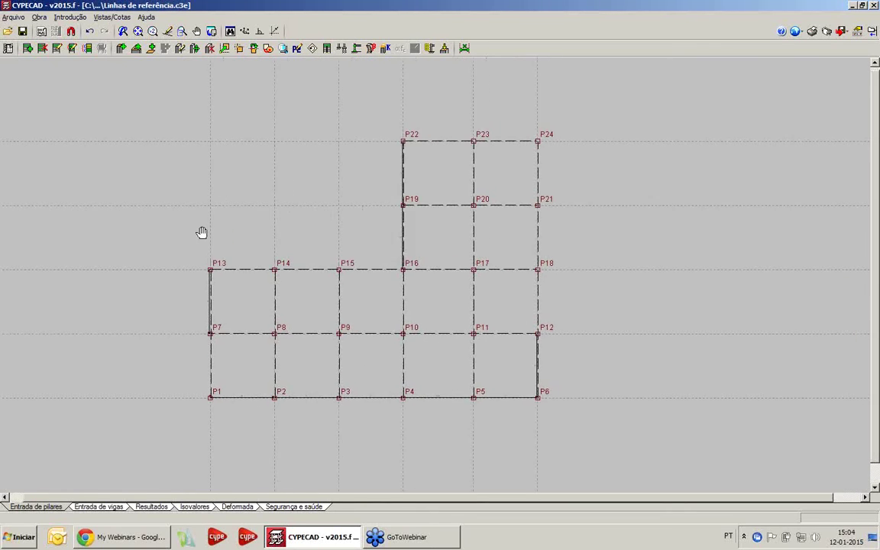
Add a horizontal reference line named A through the lowest row of columns, P1 to P6
left_click(74, 18)
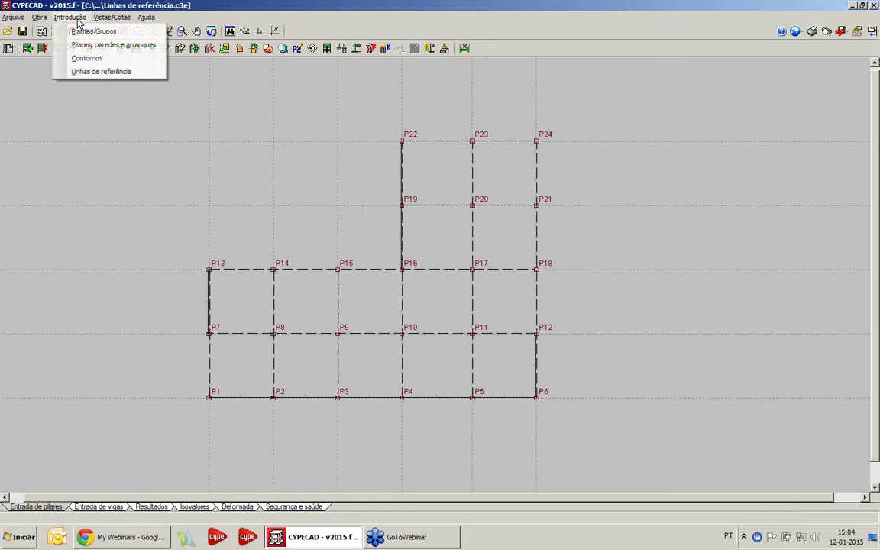
left_click(89, 75)
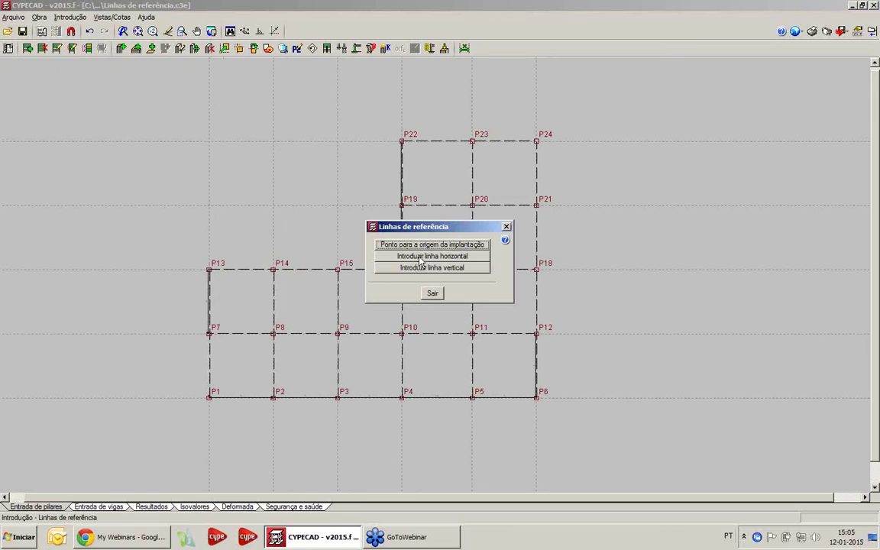
left_click(419, 258)
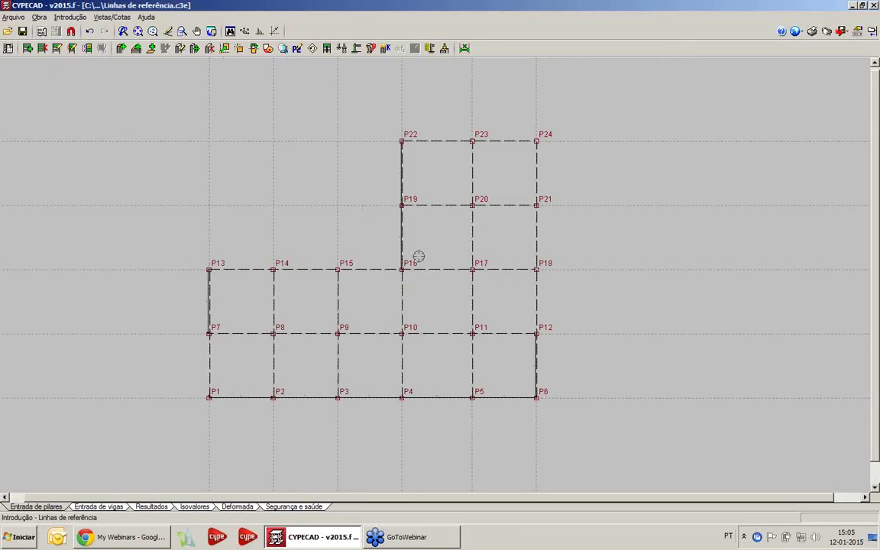
scroll(165, 405, "up", 3)
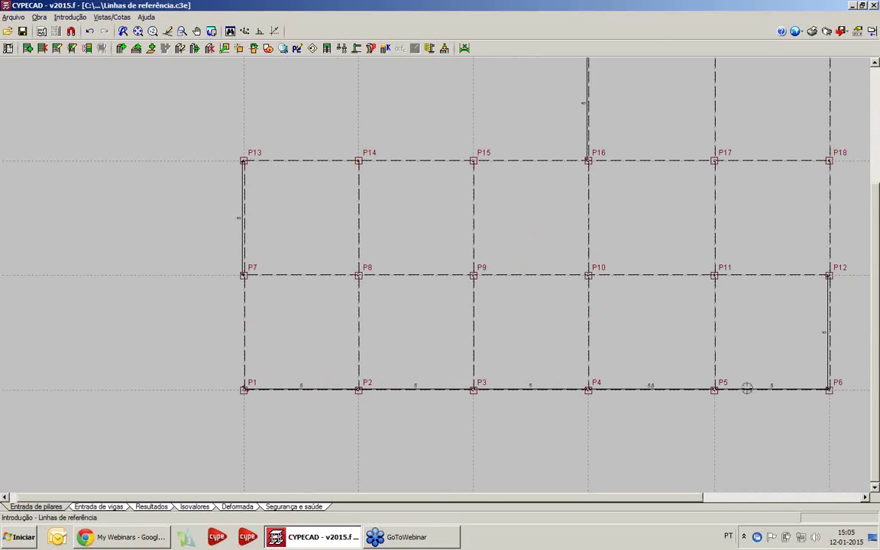
scroll(218, 390, "up", 4)
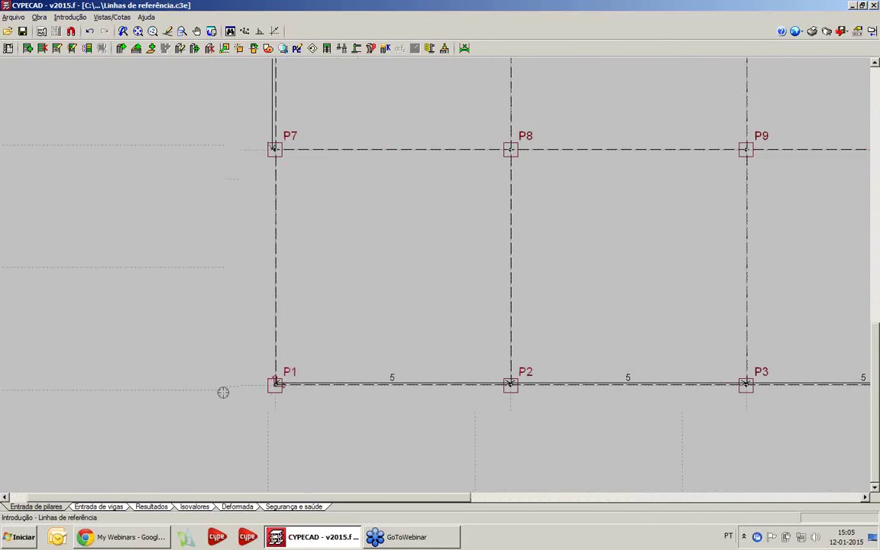
scroll(389, 212, "down", 5)
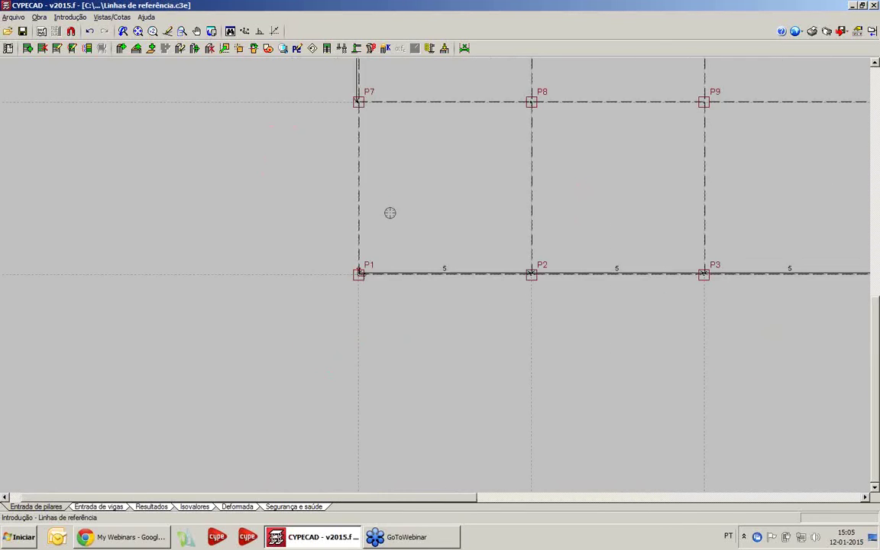
left_click(275, 313)
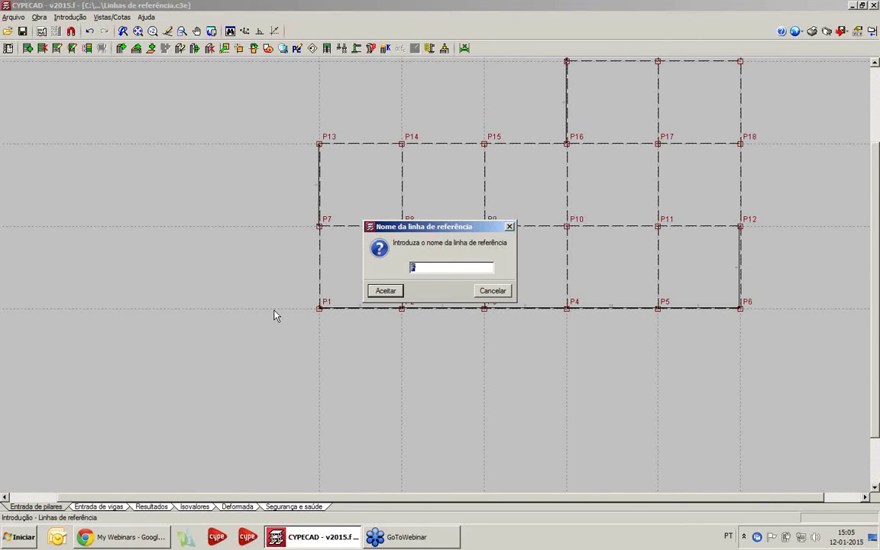
type("A")
left_click(370, 291)
Add horizontal reference lines B, C, D and E through the remaining column rows, from P7's row up to P22's row
scroll(371, 309, "down", 2)
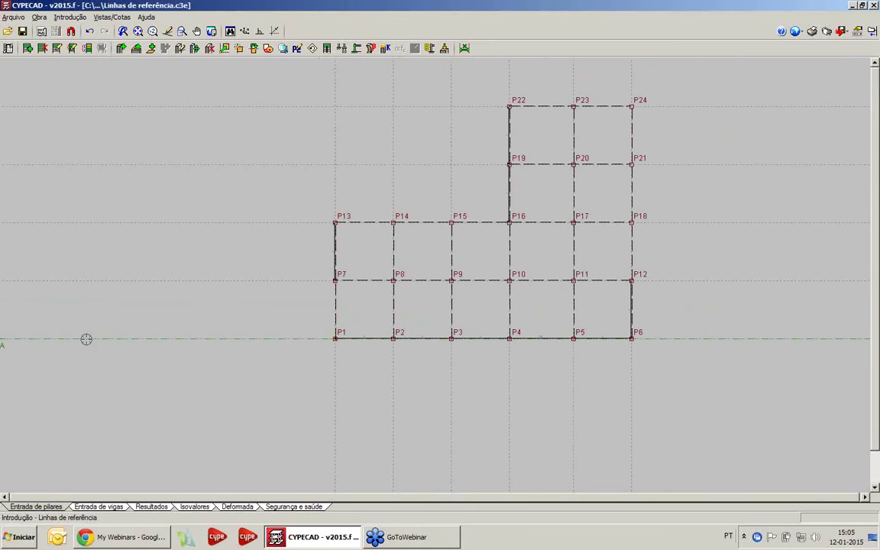
left_click(298, 284)
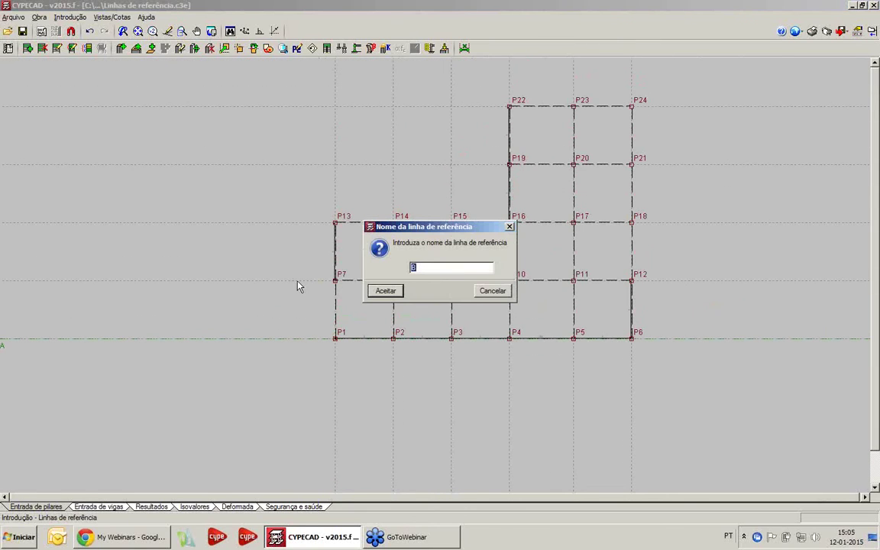
key("Return")
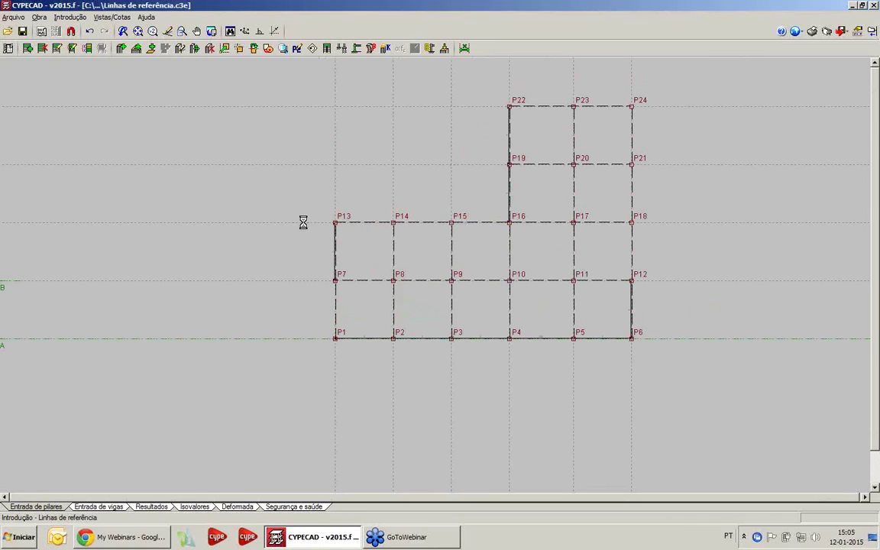
left_click(303, 222)
key("Return")
left_click(300, 165)
key("Return")
left_click(290, 108)
key("Return")
right_click(203, 187)
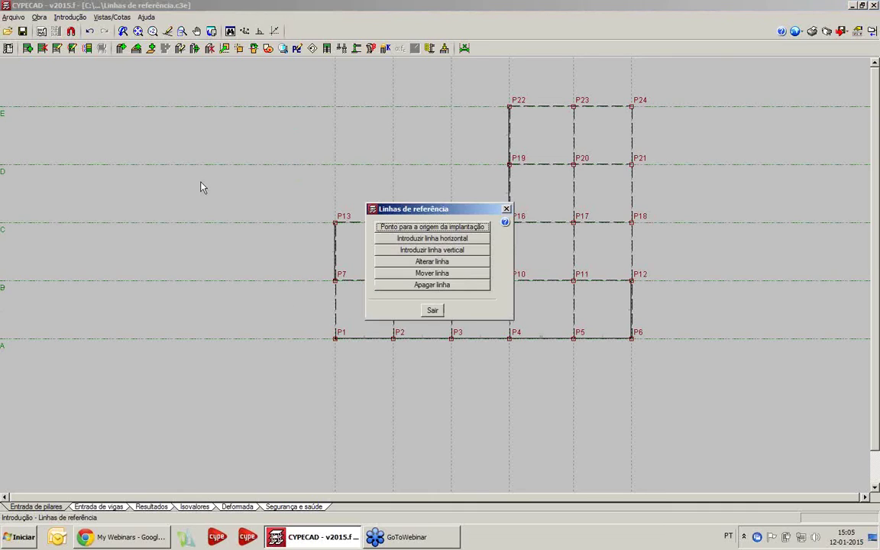
Add vertical reference lines 1, 2 and 3 through the column alignments of P1, P2 and P3
left_click(398, 250)
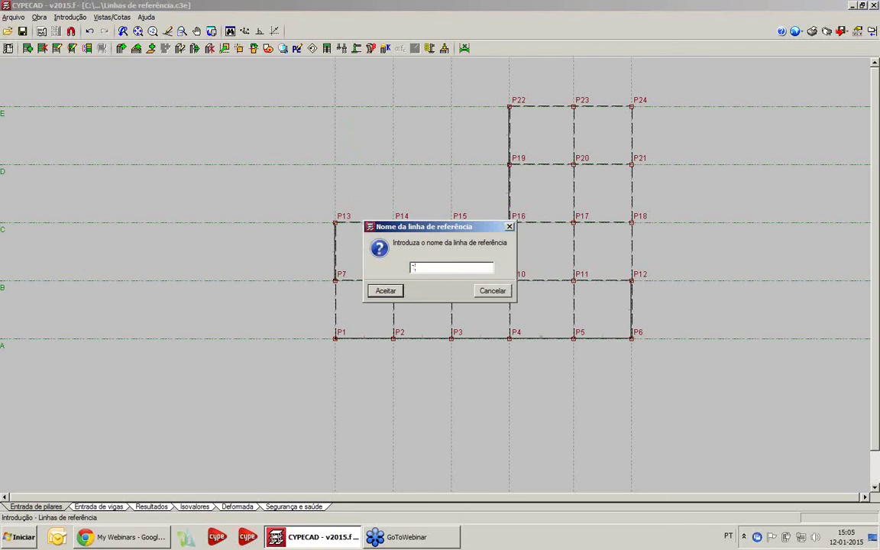
left_click(386, 290)
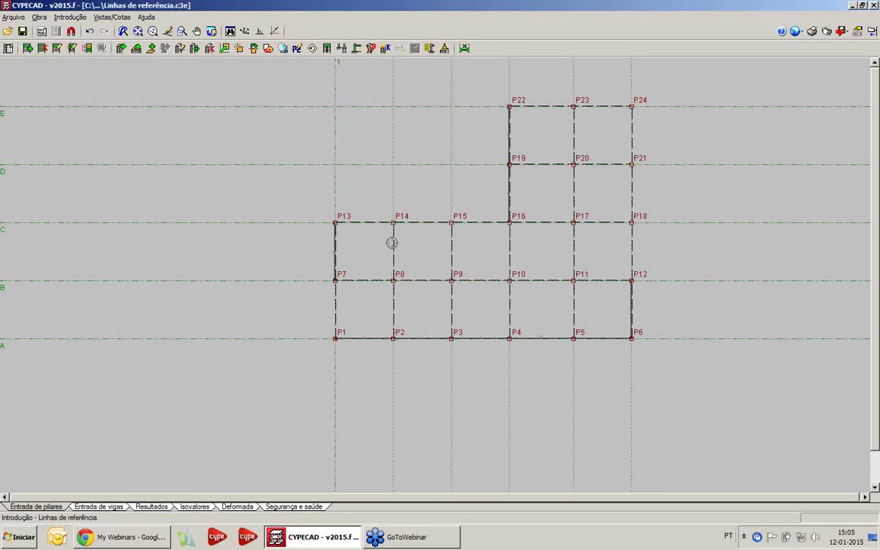
left_click(391, 135)
key("Return")
left_click(451, 116)
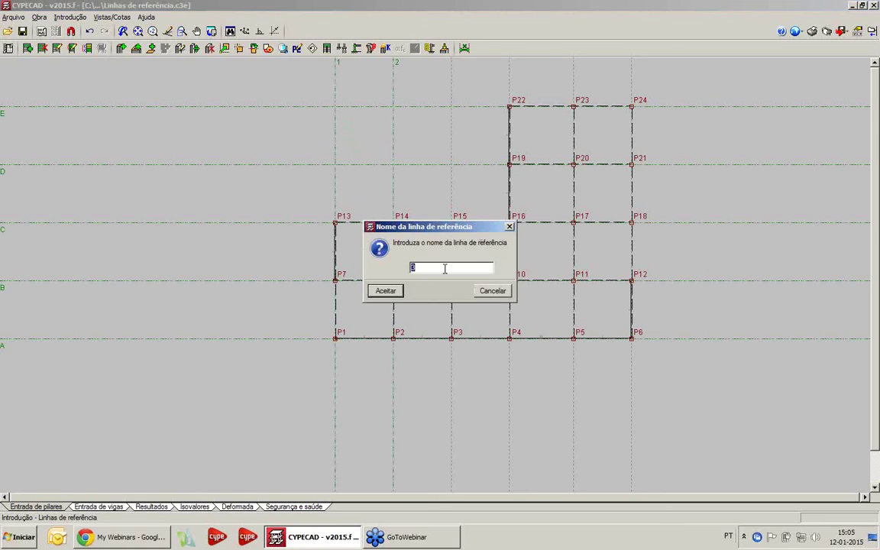
left_click(386, 289)
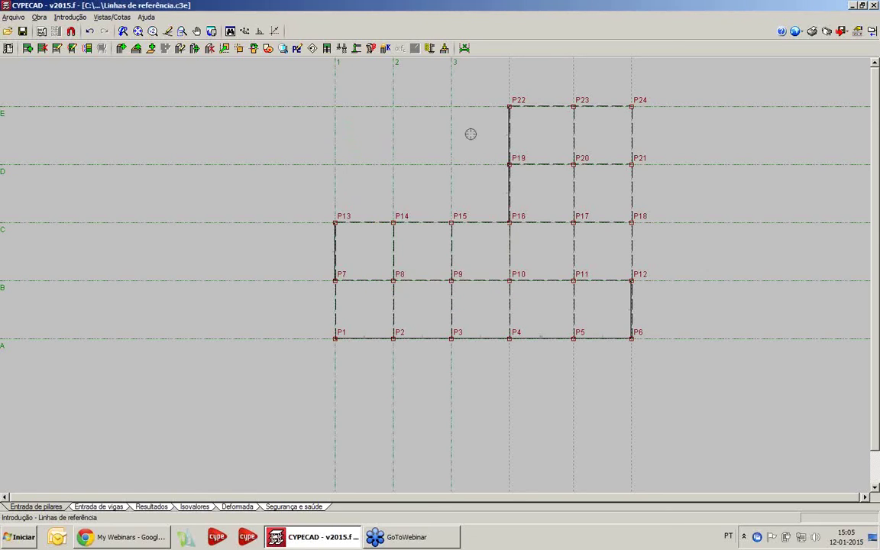
Add vertical reference lines 4, 5 and 6 through the column alignments of P4, P5 and P6
left_click(510, 83)
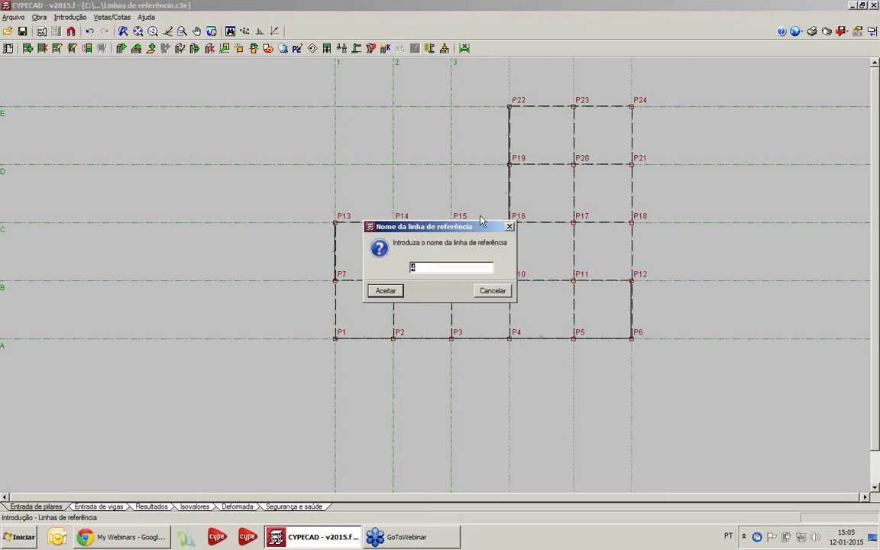
left_click(386, 290)
left_click(573, 84)
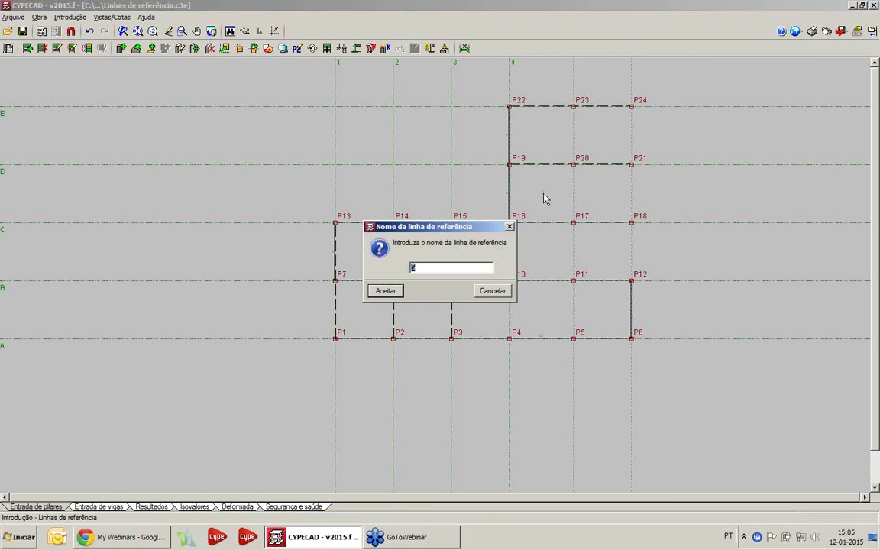
left_click(387, 290)
left_click(632, 86)
left_click(386, 290)
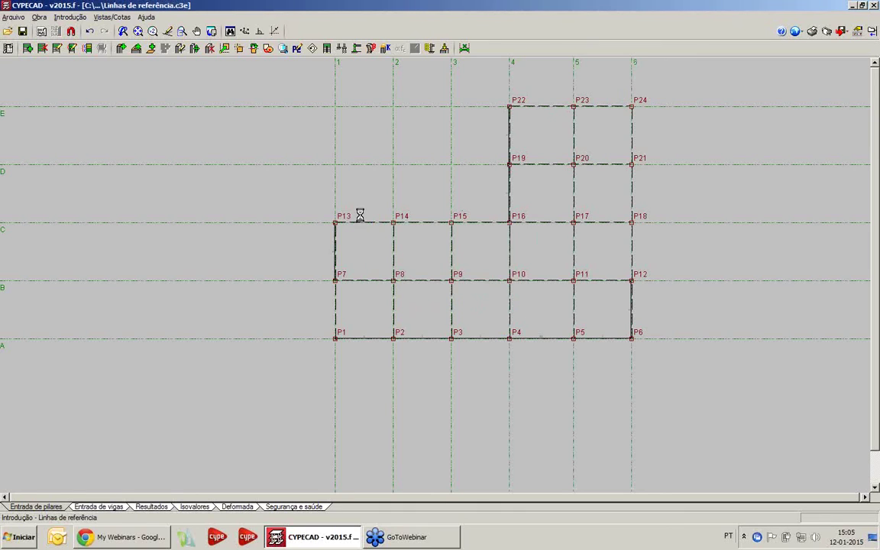
right_click(324, 193)
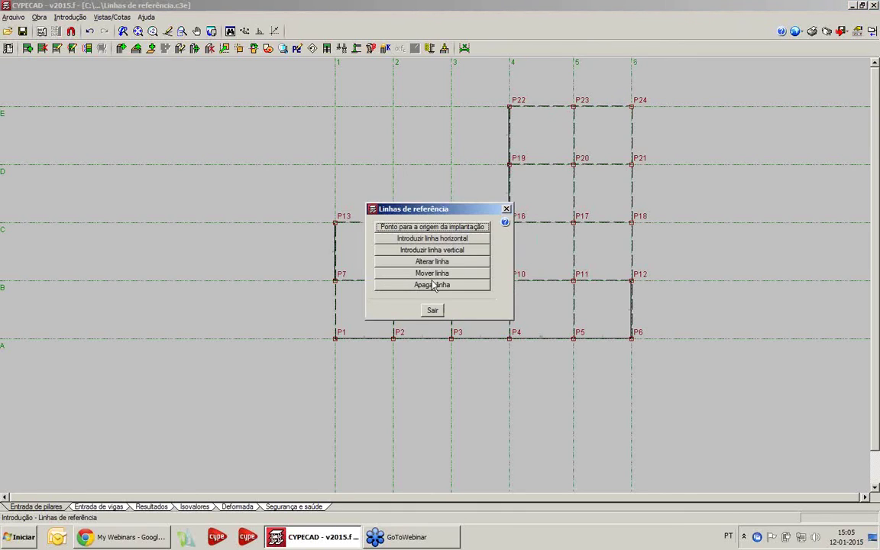
Delete horizontal reference lines A to E and add horizontal line H1 through the row of columns P1 to P6
left_click(432, 286)
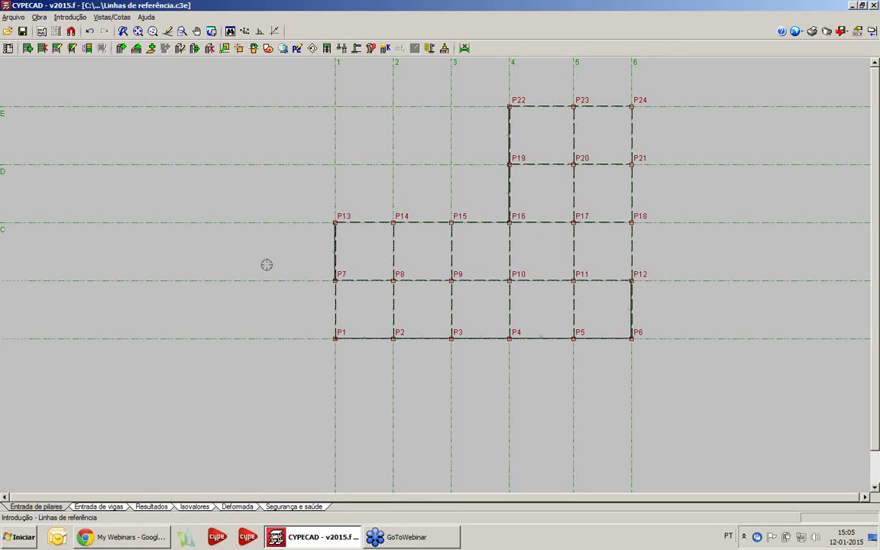
right_click(219, 210)
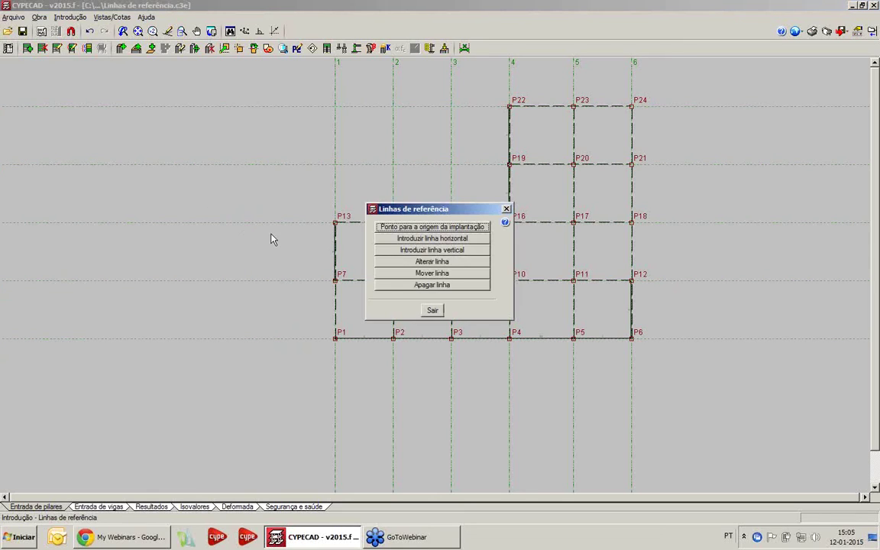
left_click(424, 238)
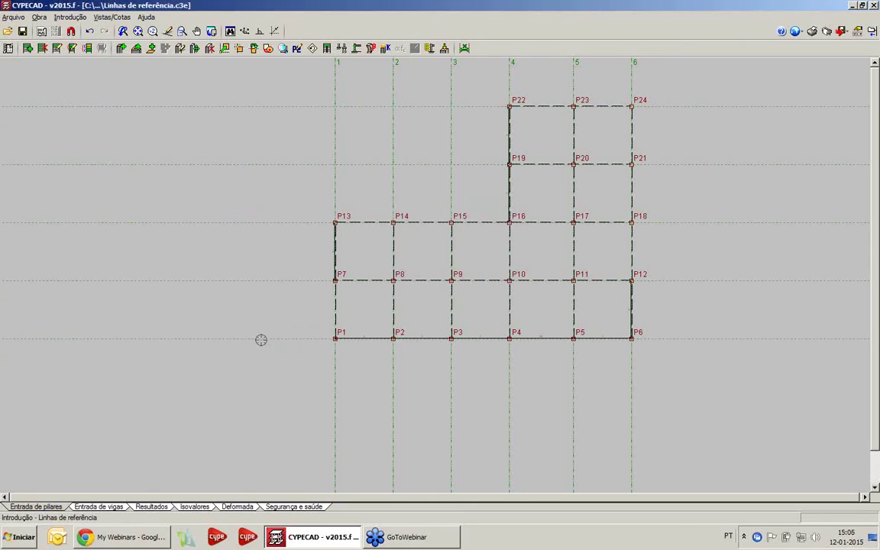
left_click(261, 343)
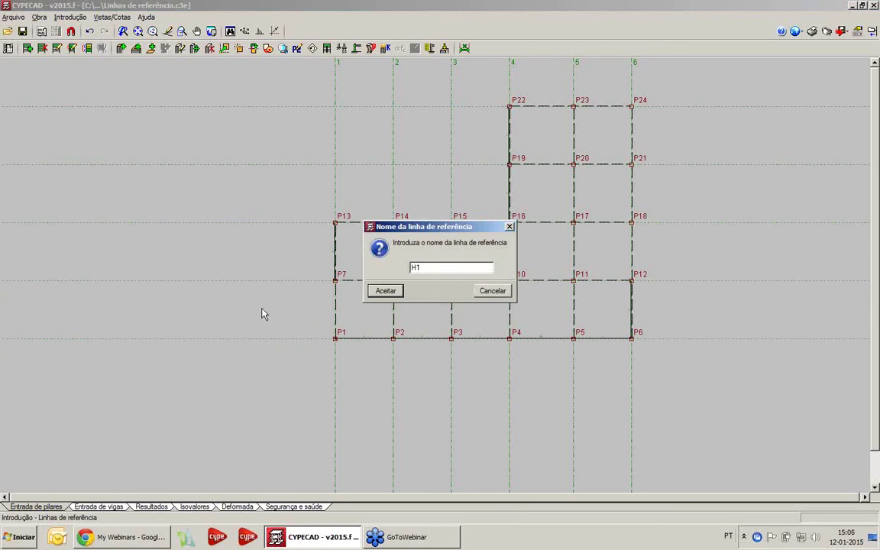
left_click(390, 291)
Add horizontal reference lines H2, H3, H4 and H5 through the rows of columns P7, P13, P19 and P22
left_click(273, 281)
type("H2")
key("Return")
left_click(275, 221)
type("H3")
key("Return")
left_click(265, 163)
type("H4")
key("Return")
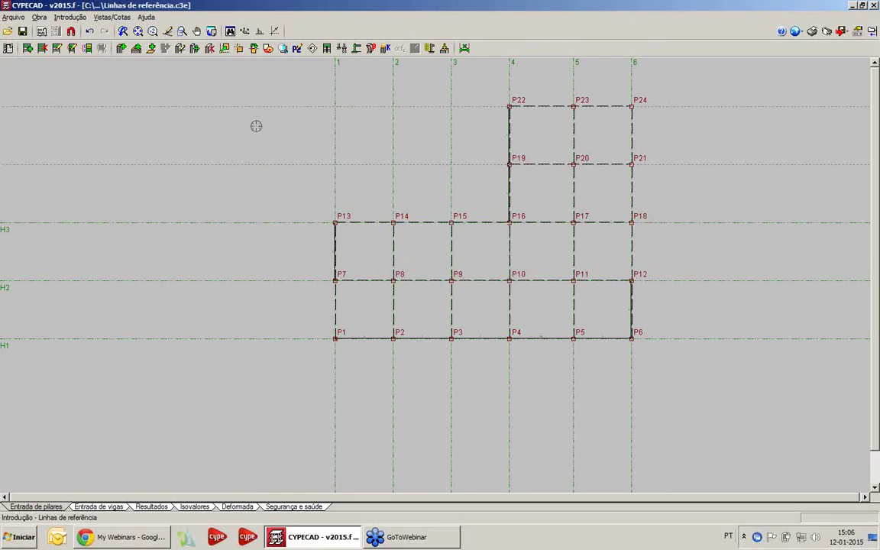
left_click(252, 110)
type("H5")
key("Return")
Start the Ponto para a origem da implantação command and examine the origin axes at column P1
mouse_move(261, 247)
middle_mouse_down()
mouse_move(234, 262)
mouse_move(242, 288)
middle_mouse_up()
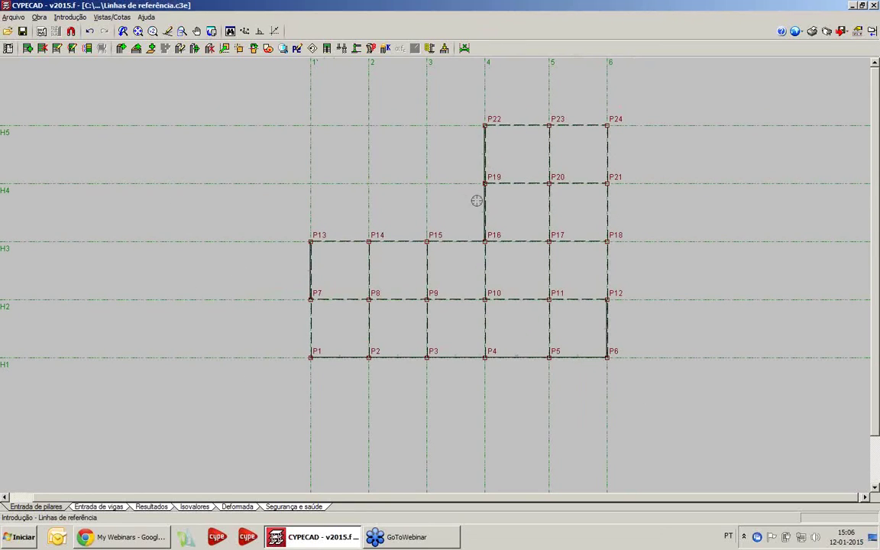
middle_click_drag(383, 190, 394, 168)
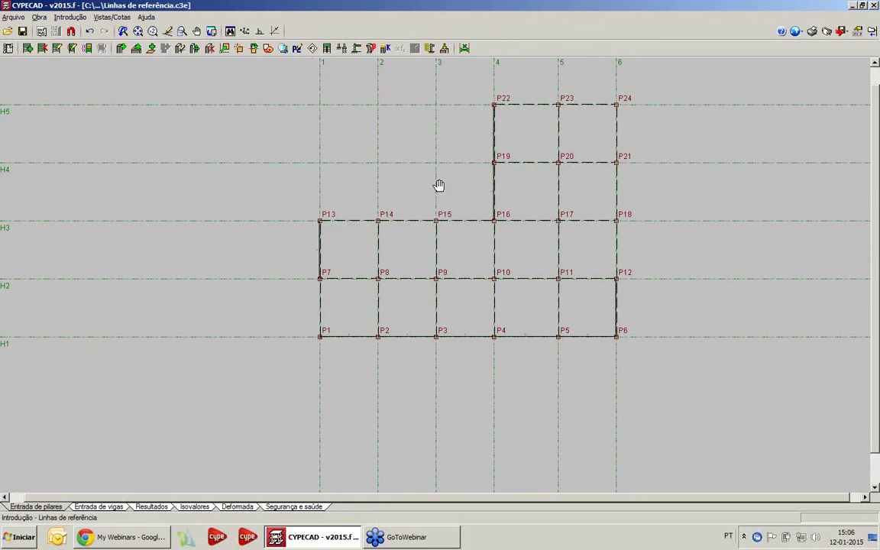
right_click(392, 183)
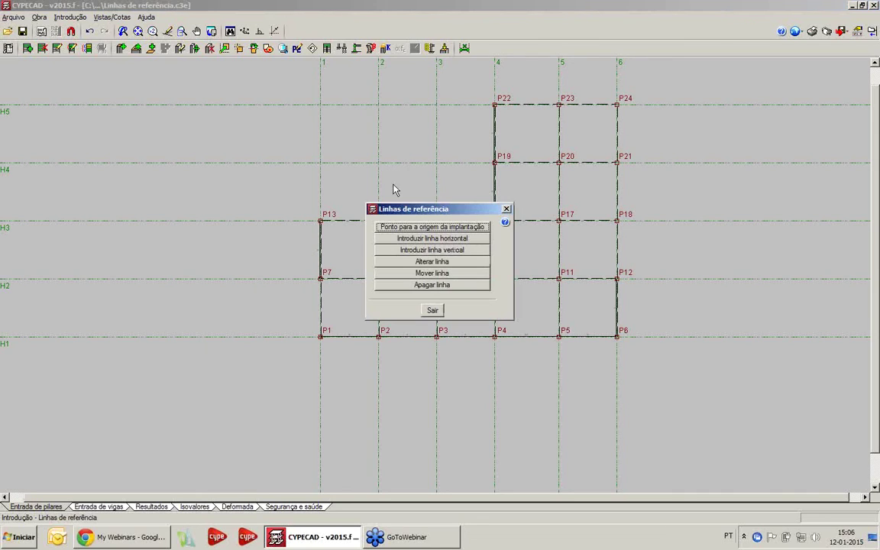
left_click(434, 228)
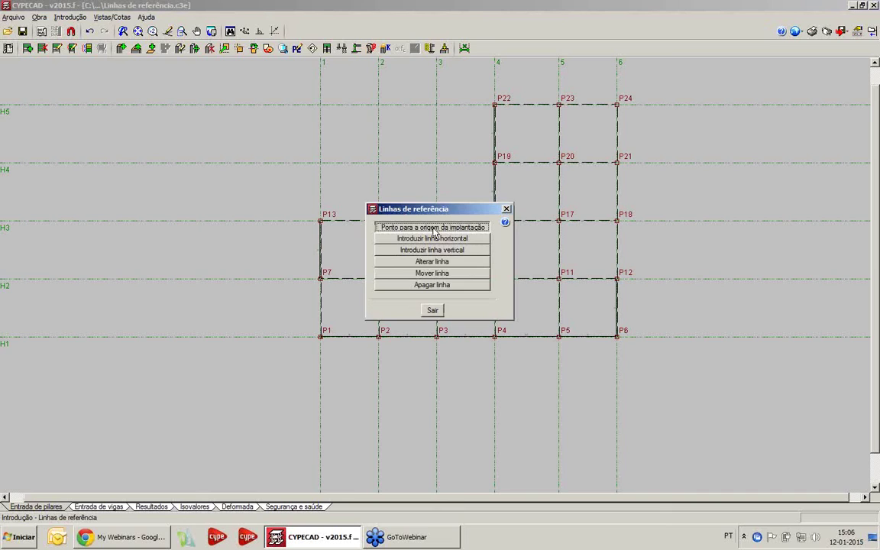
scroll(410, 228, "up", 2)
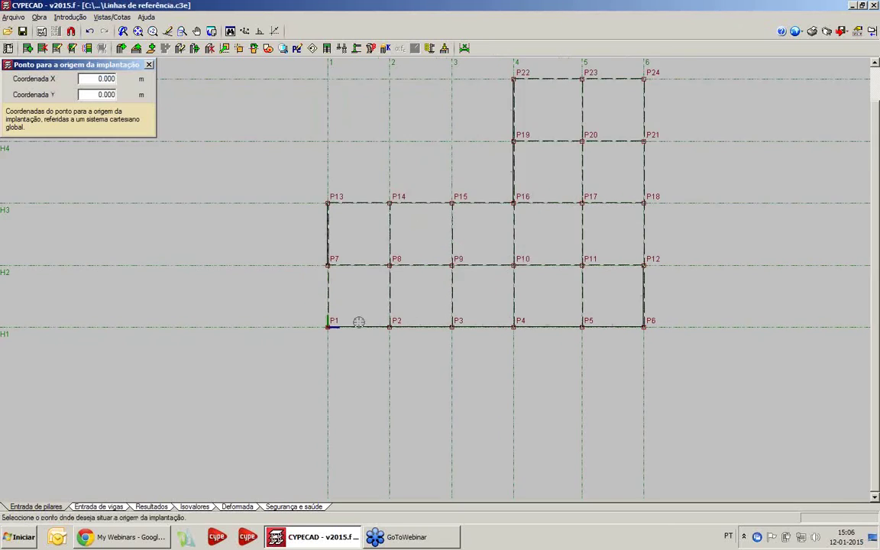
scroll(358, 321, "up", 4)
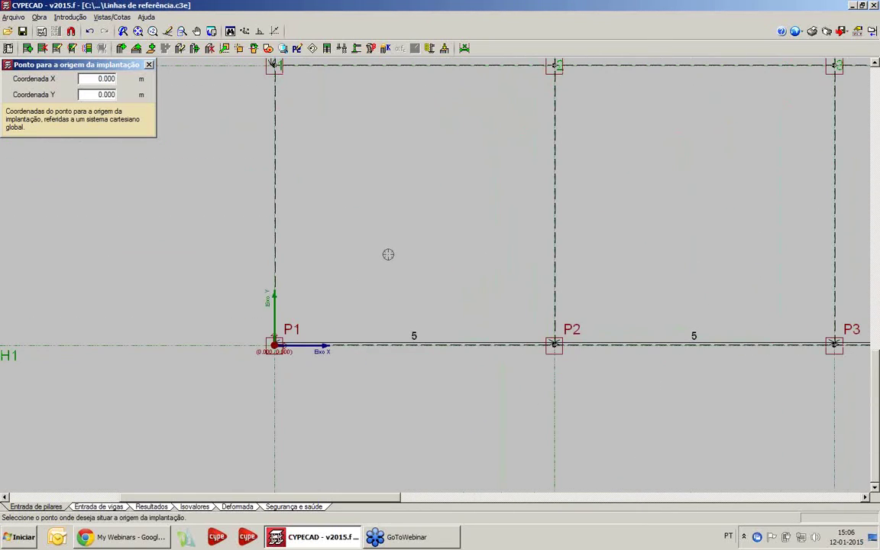
scroll(275, 344, "down", 3)
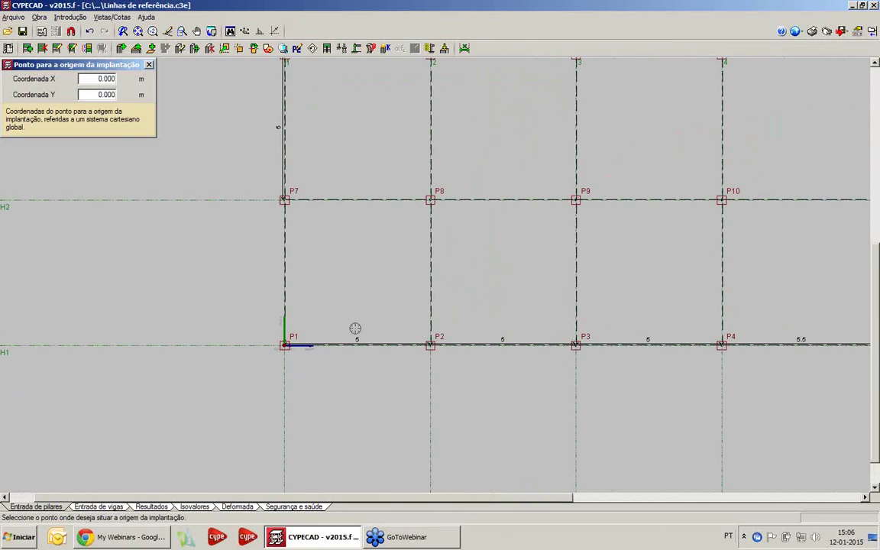
scroll(306, 336, "up", 5)
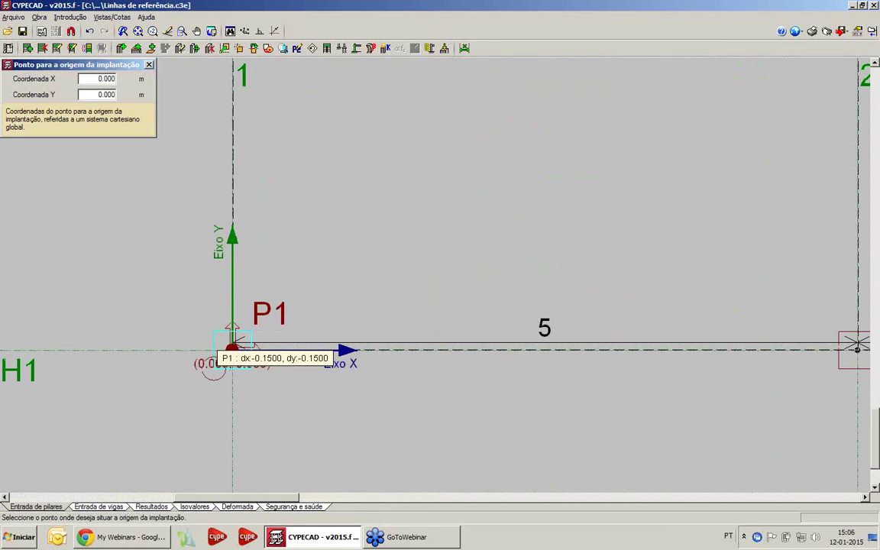
scroll(330, 173, "down", 1)
scroll(330, 173, "down", 4)
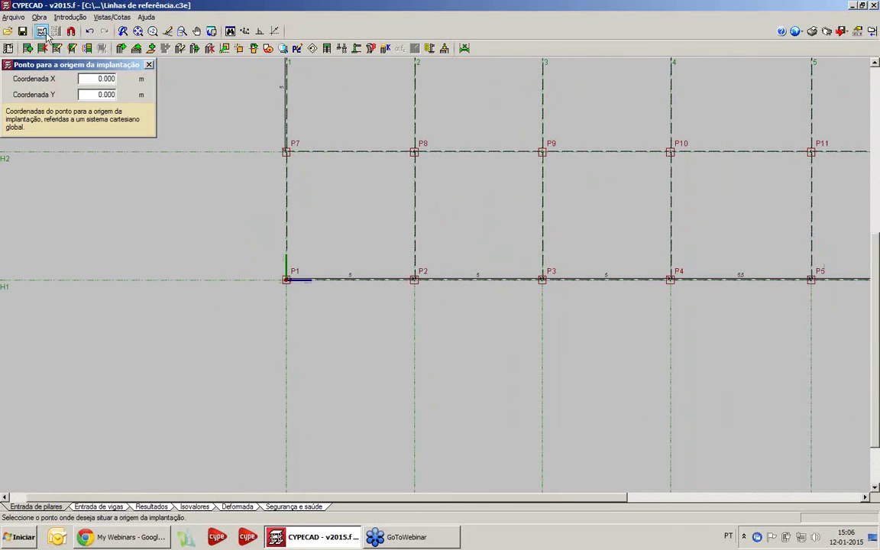
Import Piso 1.dwg as a drawing template and assign it to all floor groups
left_click(41, 31)
left_click(236, 121)
left_click(230, 222)
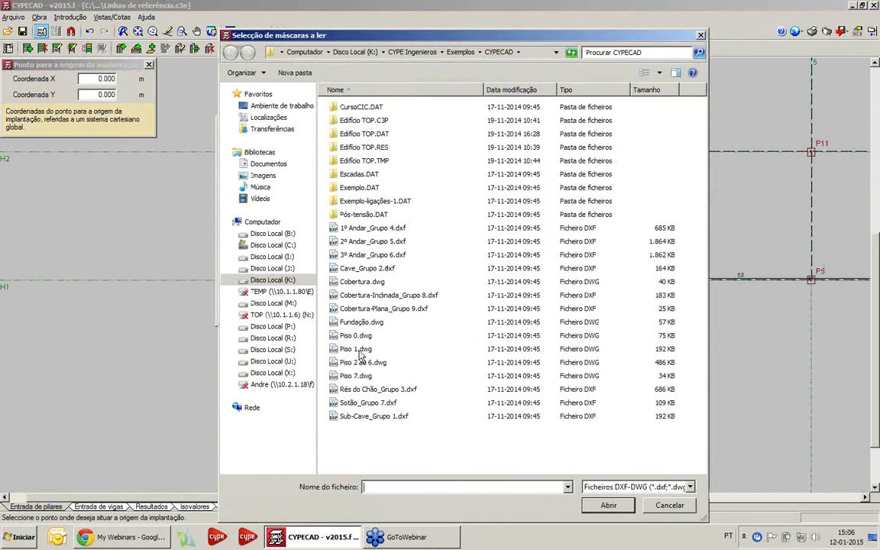
double_click(320, 360)
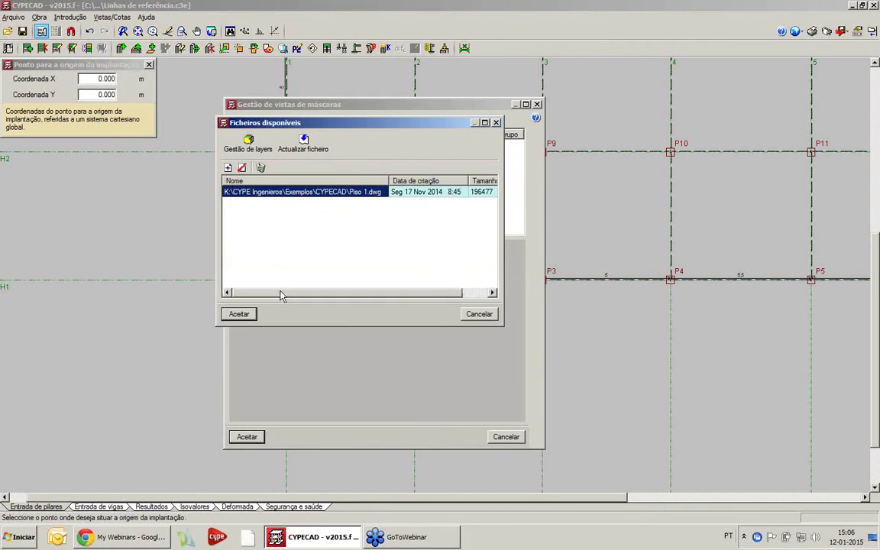
left_click(238, 313)
left_click(244, 436)
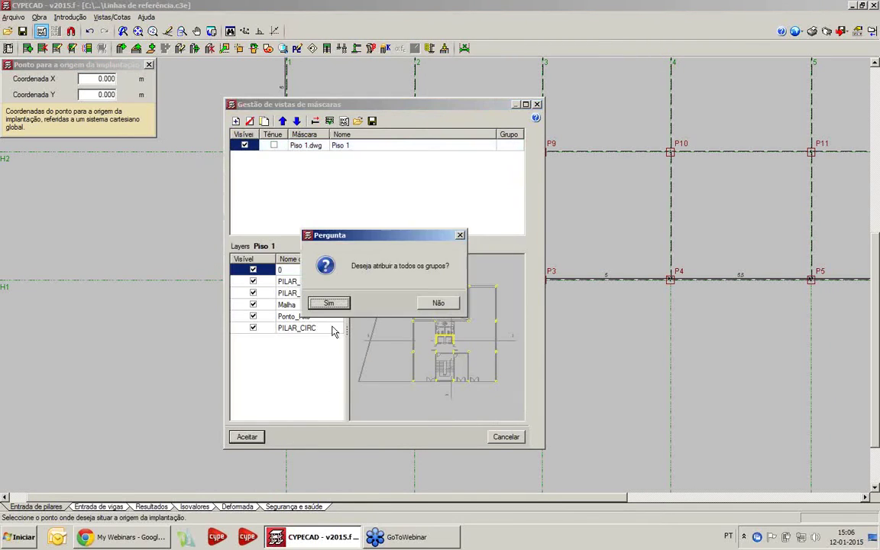
left_click(330, 300)
left_click(335, 314)
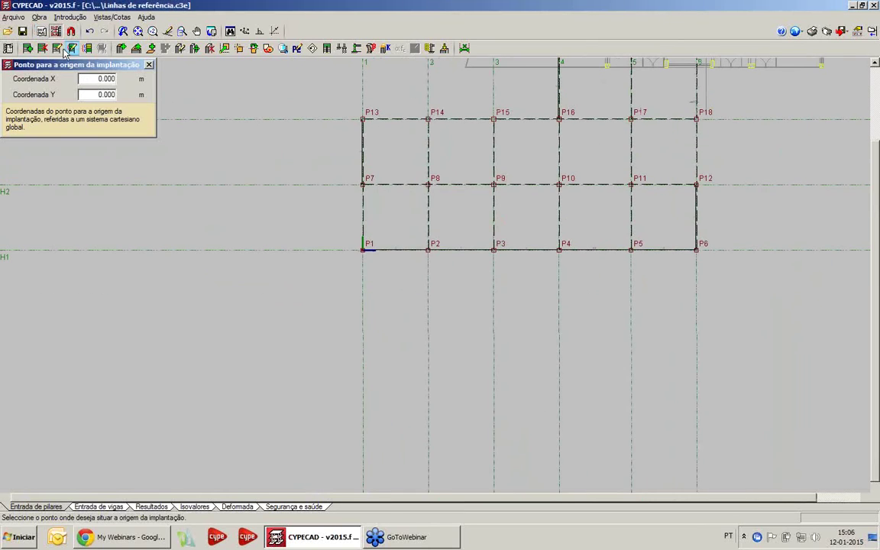
Activate the Intersecção snap for picking points on the Piso 1 template
left_click(299, 353)
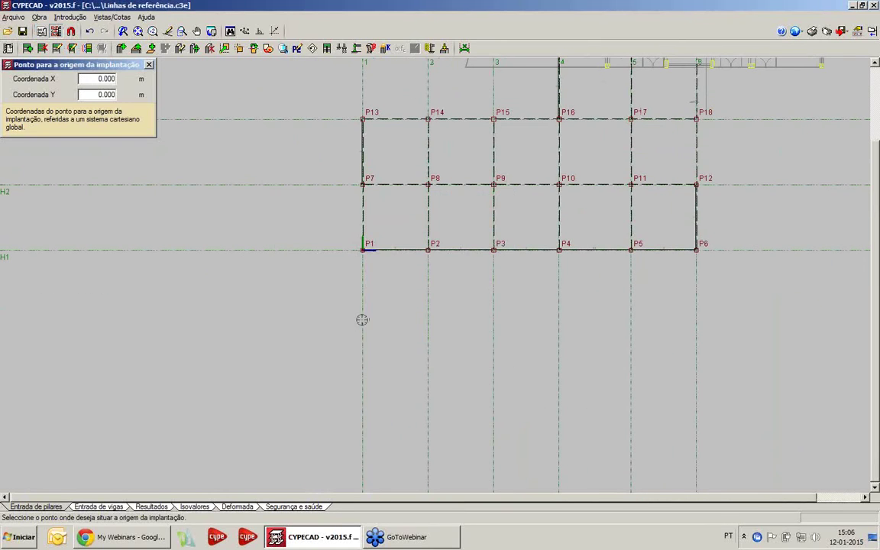
scroll(257, 357, "up", 1)
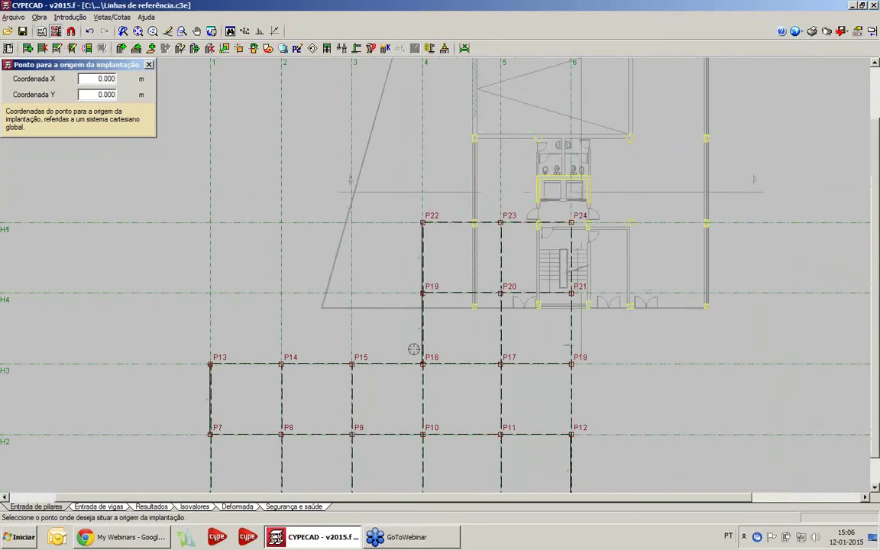
middle_click_drag(493, 267, 504, 238)
middle_click_drag(401, 308, 378, 362)
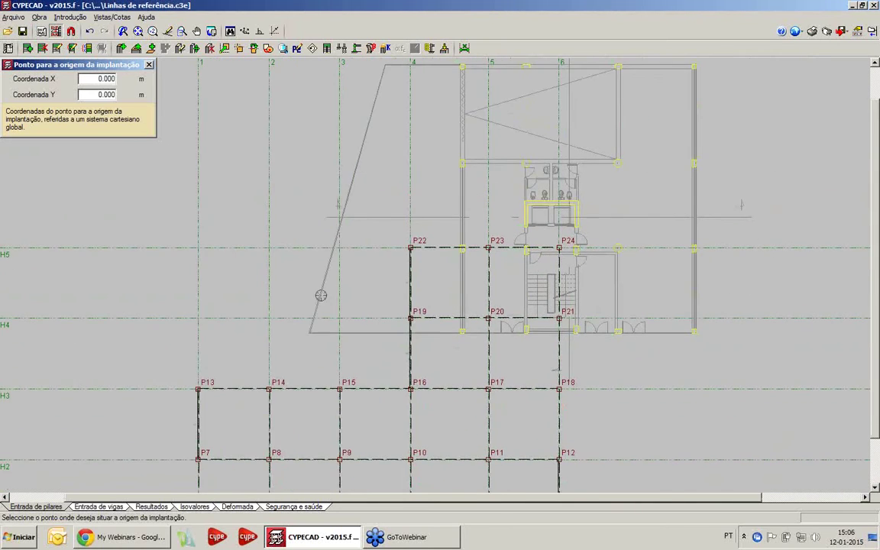
scroll(320, 296, "up", 5)
middle_click_drag(324, 317, 363, 244)
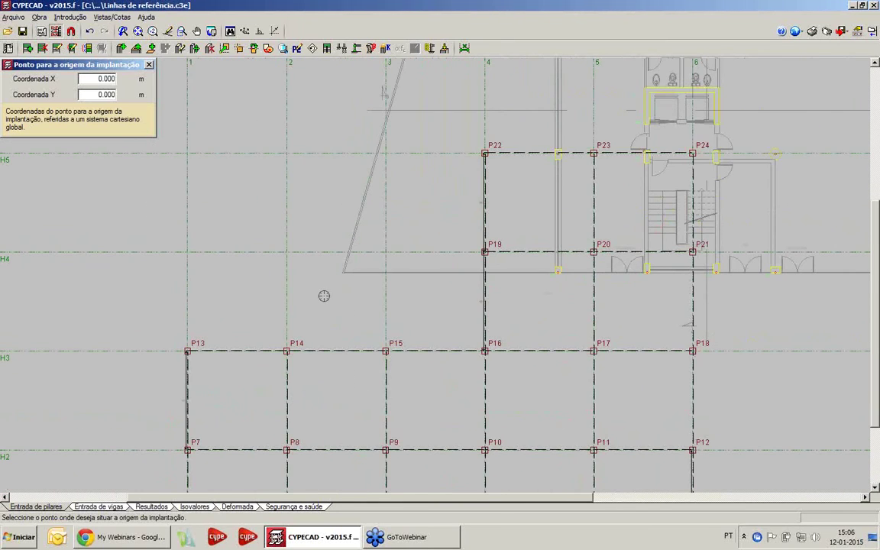
scroll(324, 296, "up", 3)
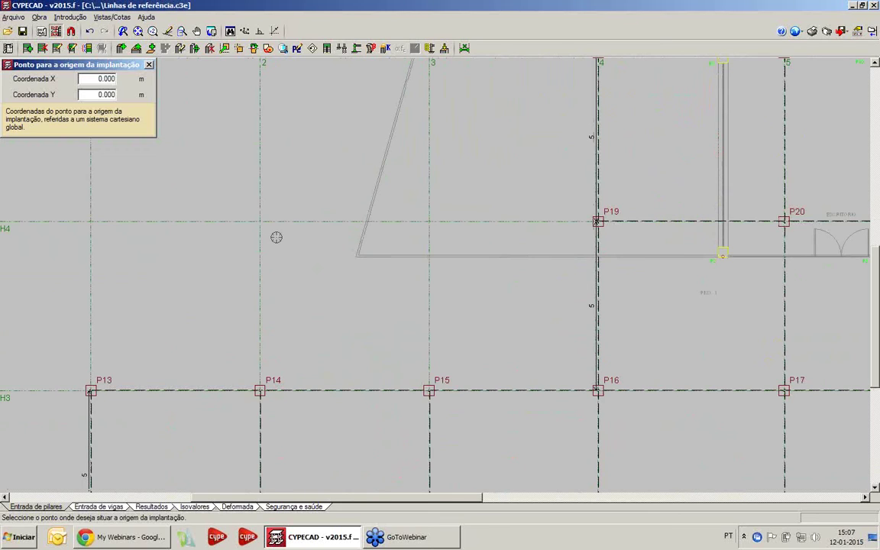
key("F3")
left_click(470, 244)
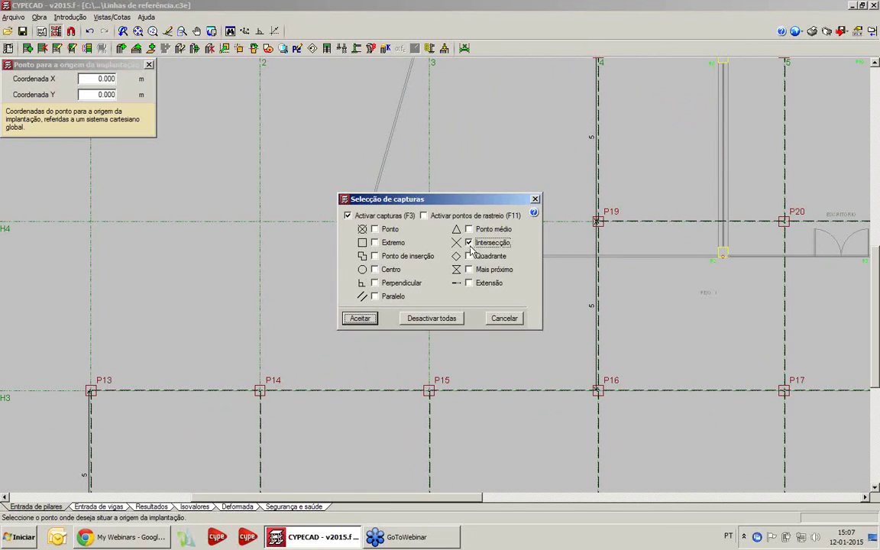
left_click(358, 319)
Place the set-out origin at the lower-left corner of the Piso 1 template's outline and check the dimensions to the reference lines
left_click(355, 257)
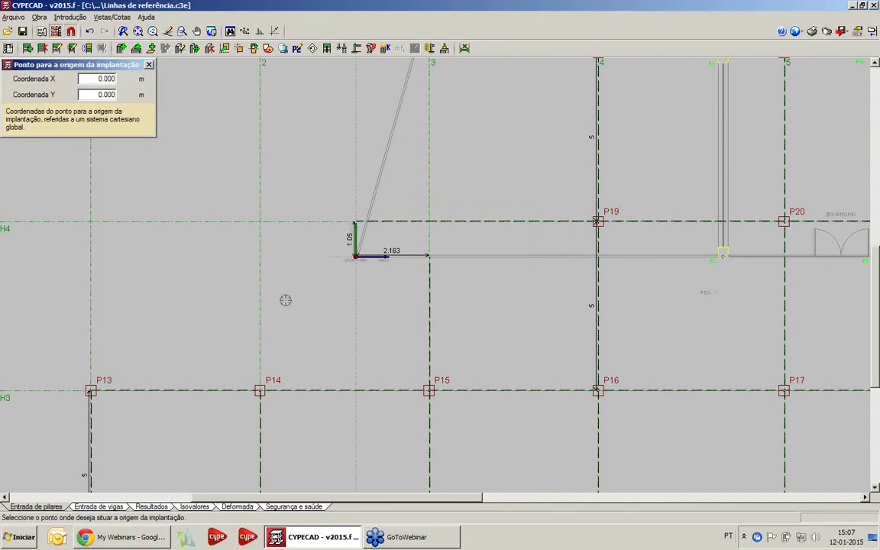
scroll(336, 289, "up", 2)
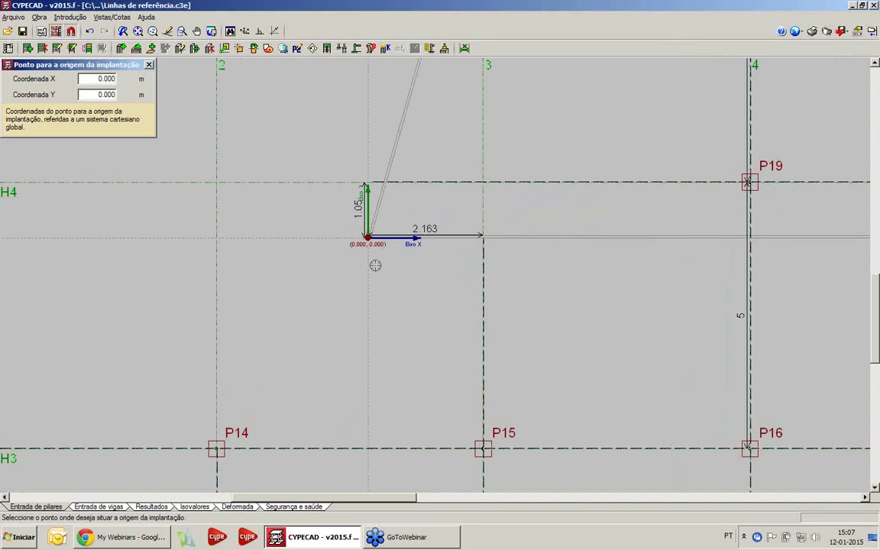
scroll(375, 265, "down", 2)
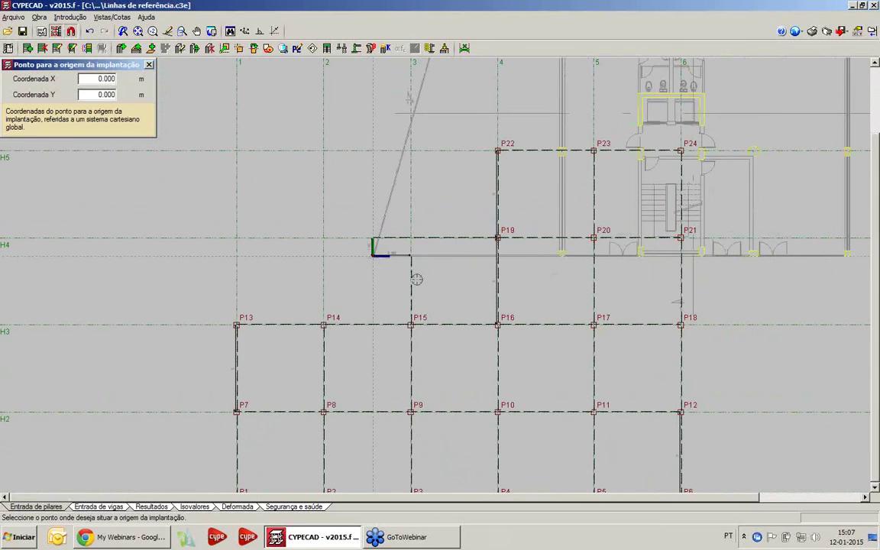
scroll(416, 280, "down", 3)
mouse_move(394, 277)
middle_mouse_down()
mouse_move(345, 265)
mouse_move(372, 275)
mouse_move(386, 261)
middle_mouse_up()
scroll(381, 275, "up", 2)
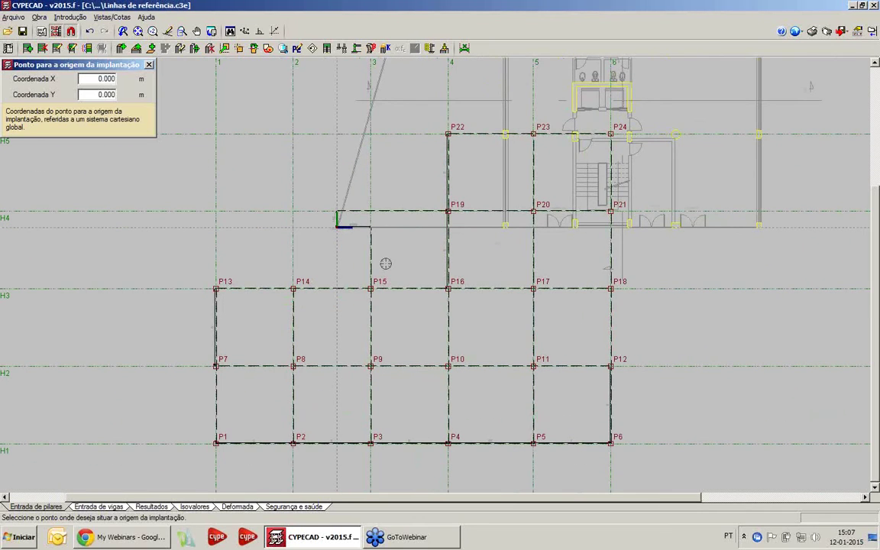
Hide the DWG template and set the set-out origin at the centre of column P1
key("F4")
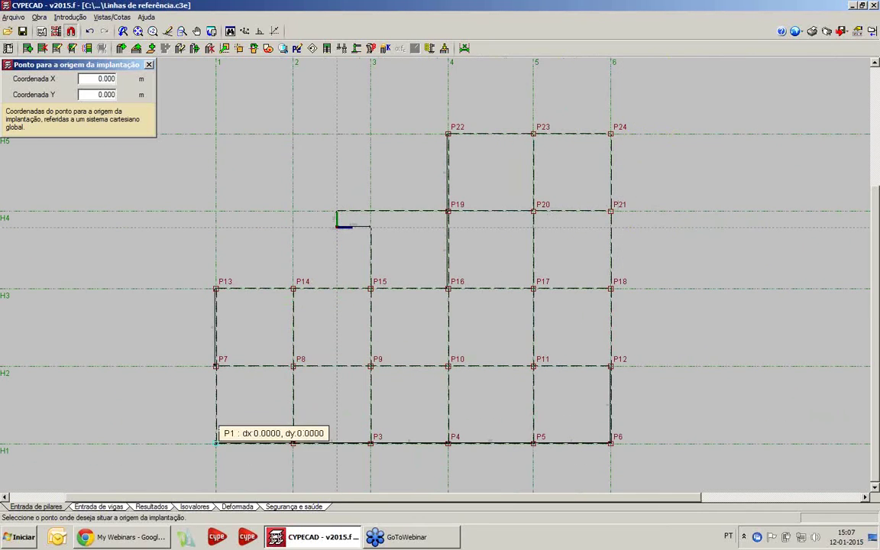
scroll(250, 405, "up", 3)
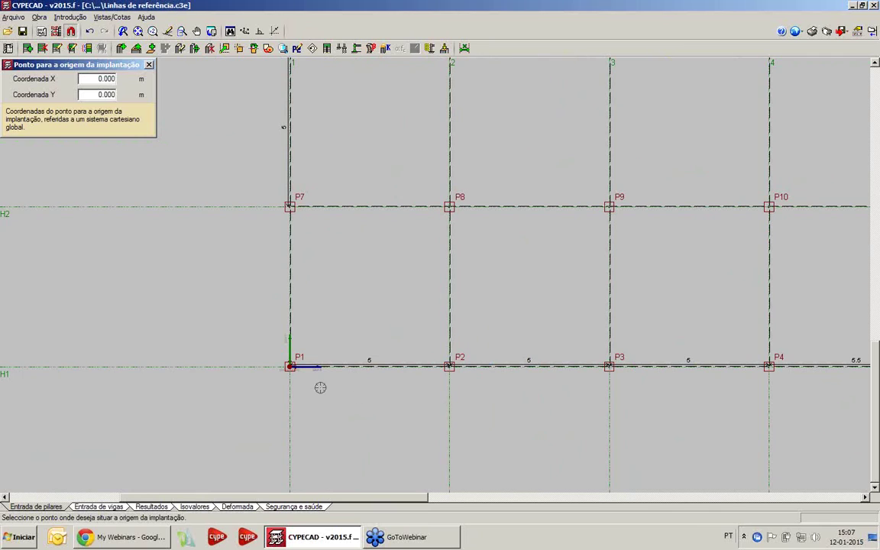
scroll(320, 385, "down", 3)
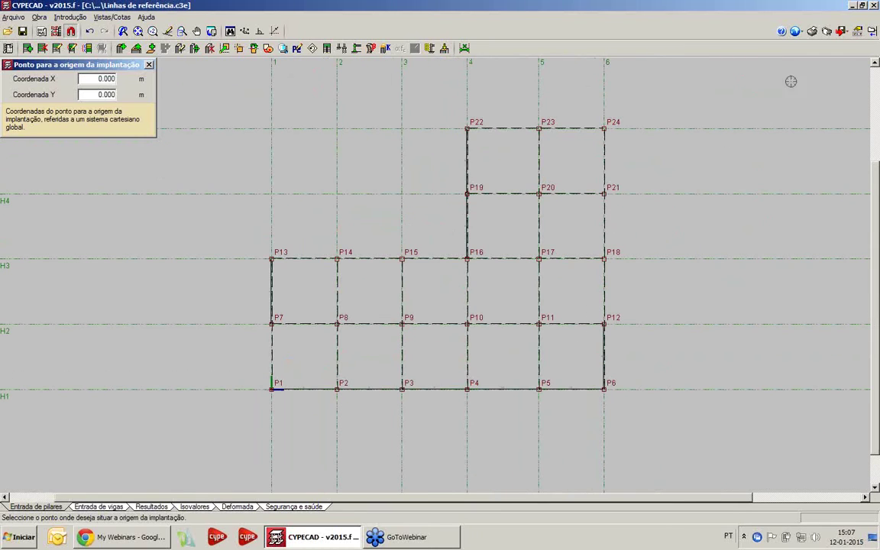
Include the column coordinates table with centre coordinates in the Planta estrutural drawing
left_click(826, 32)
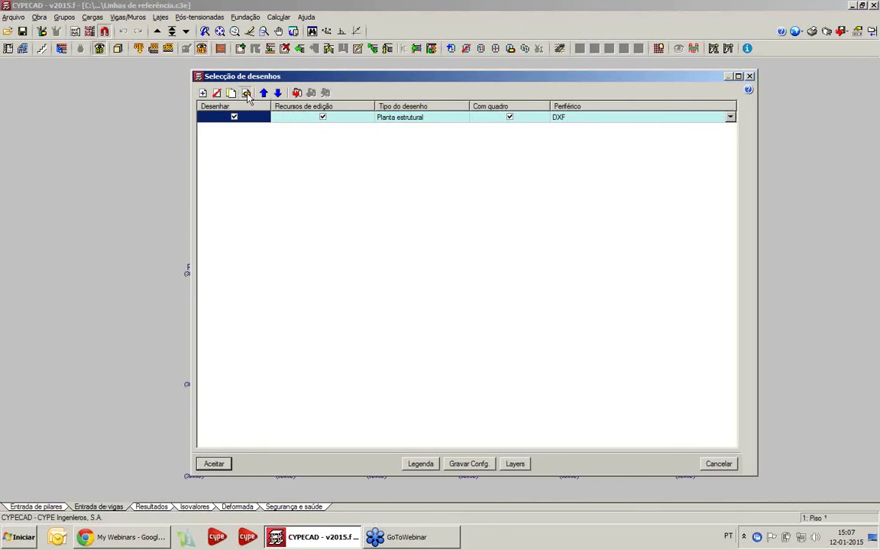
left_click(246, 93)
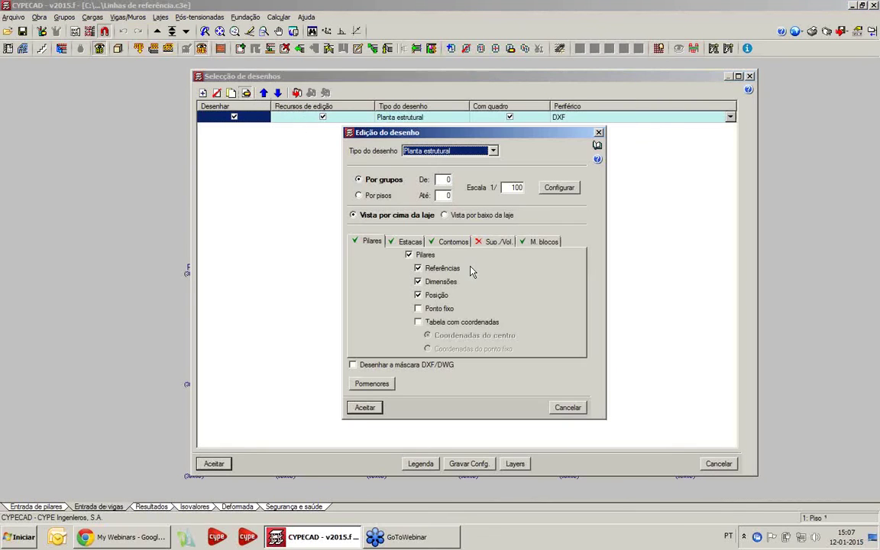
left_click(439, 324)
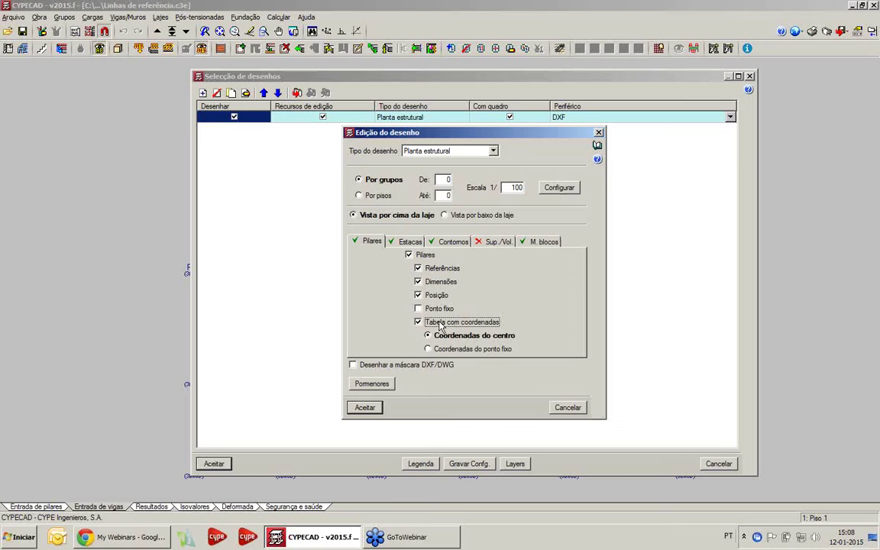
left_click(365, 408)
Generate the structural plan without keeping the previous composition, and show all drawings on the sheet in detail
left_click(214, 463)
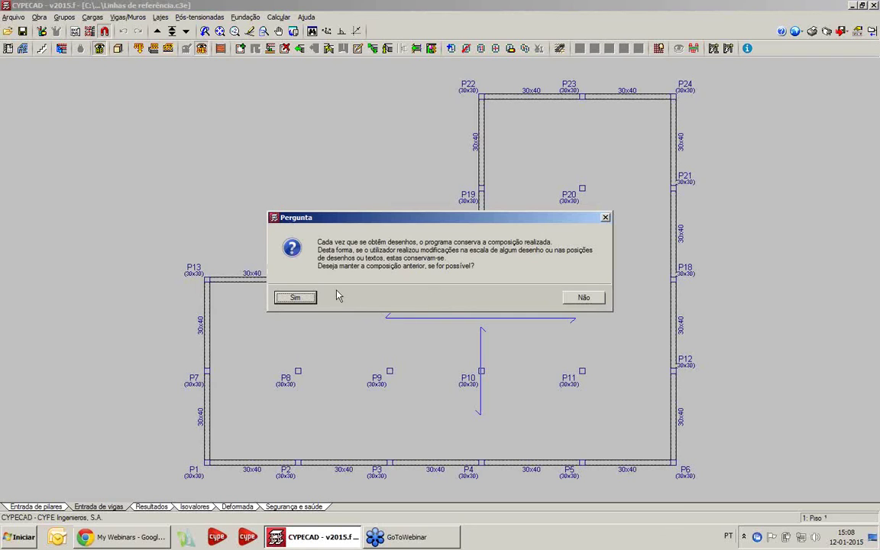
left_click(597, 297)
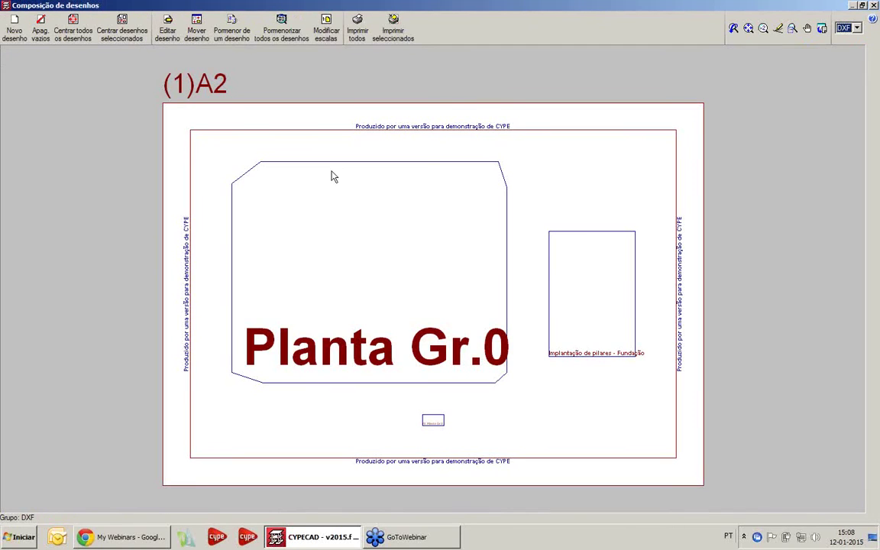
left_click(281, 31)
Examine the named reference lines, the dimensions between them and the set-out axes on the foundation plan
scroll(229, 313, "up", 3)
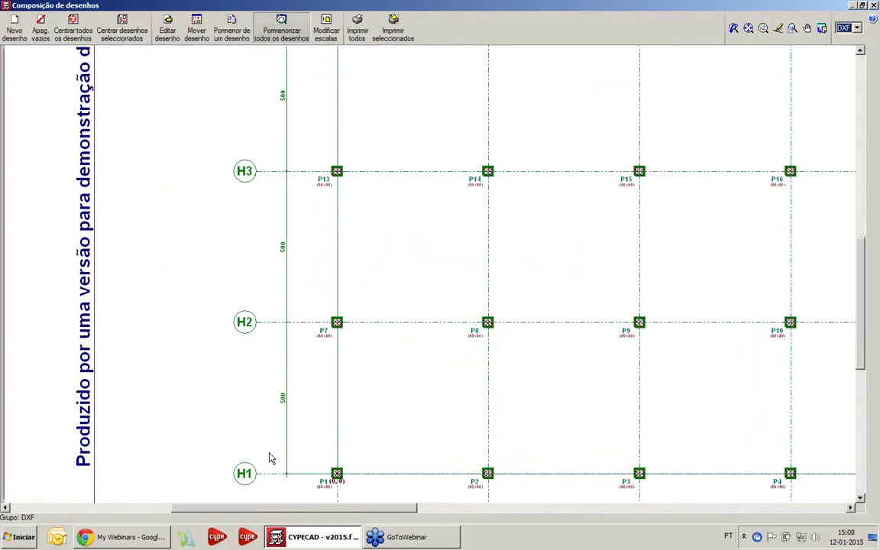
scroll(260, 191, "up", 3)
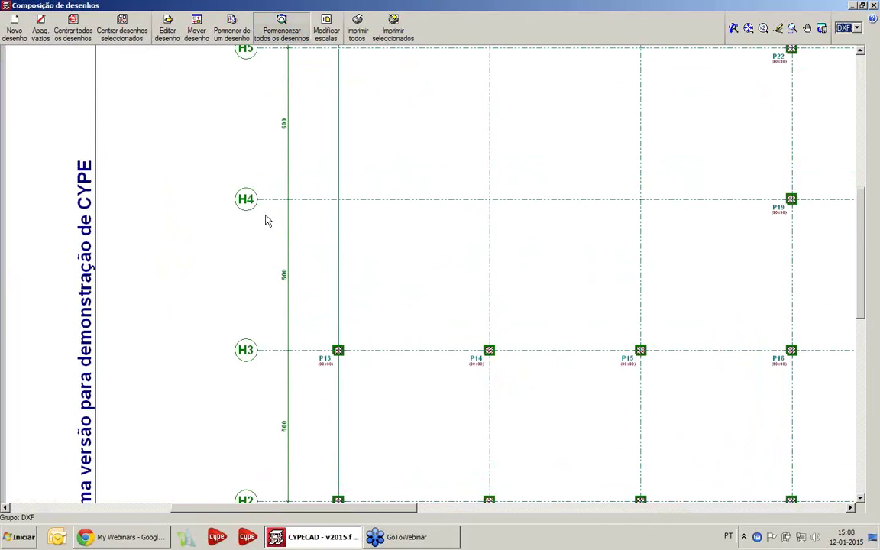
middle_click_drag(273, 199, 227, 298)
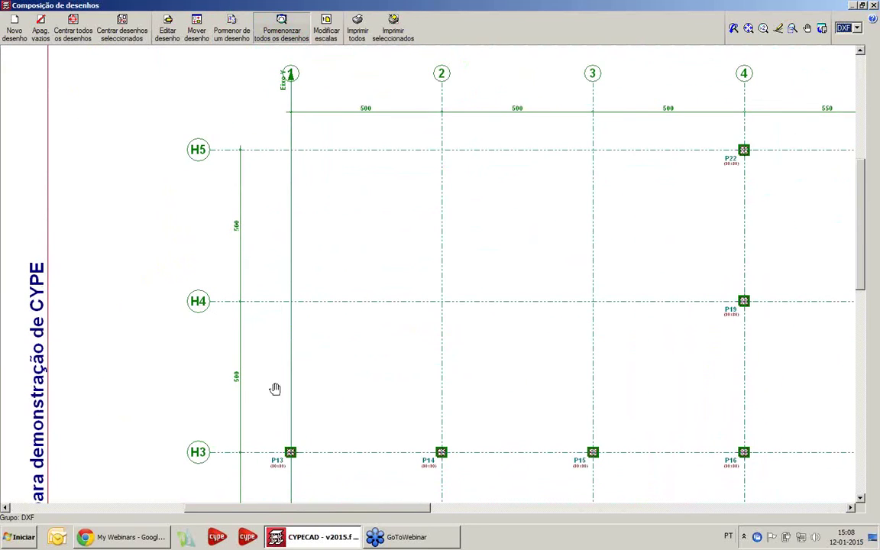
scroll(272, 374, "down", 3)
scroll(303, 364, "down", 3)
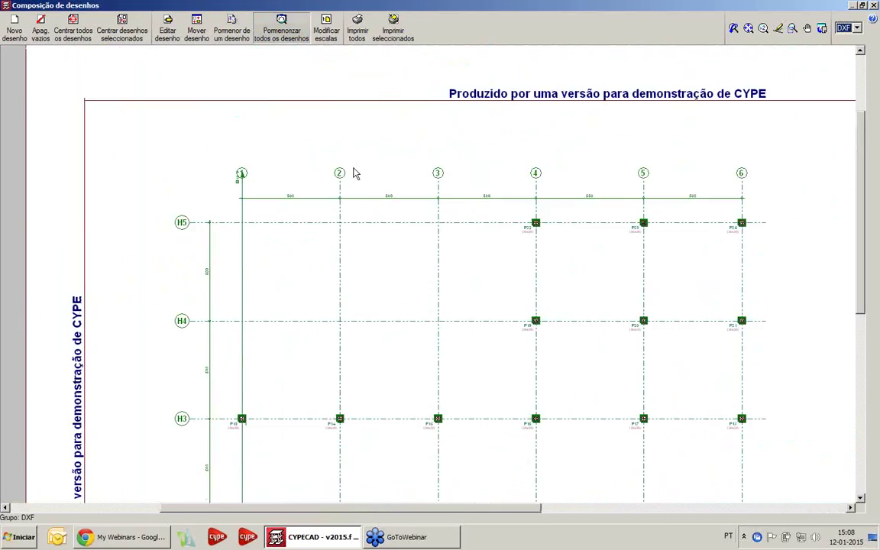
scroll(353, 174, "up", 2)
scroll(569, 225, "down", 3)
scroll(369, 230, "up", 5)
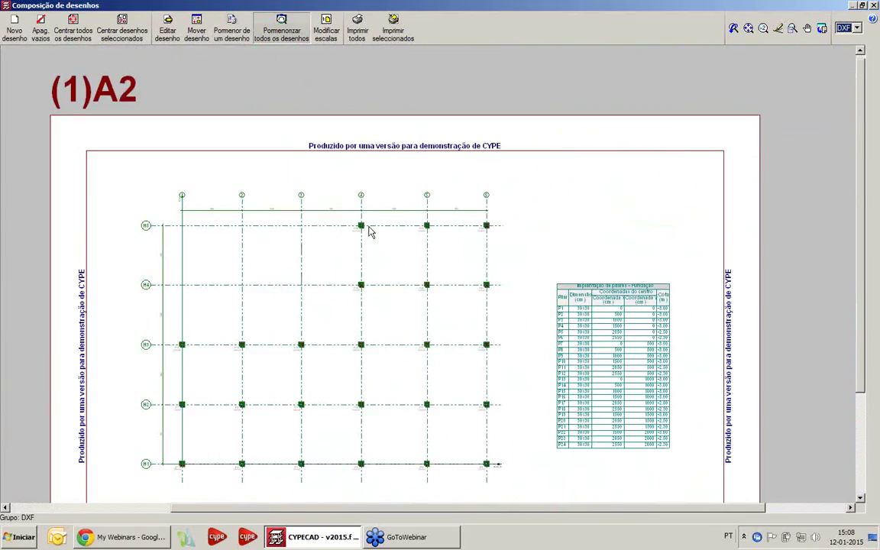
Check the column coordinates table against the set-out origin at column P1, and leave the drawing composition
scroll(499, 304, "up", 2)
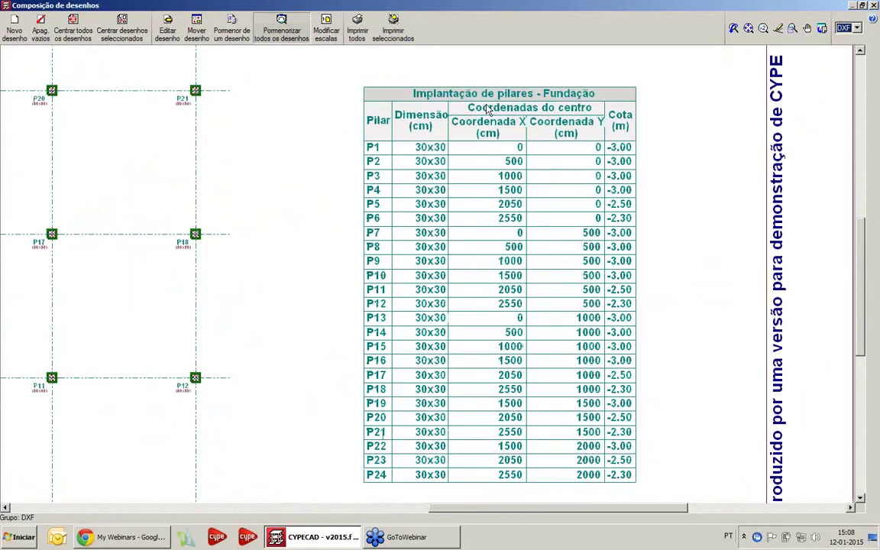
scroll(466, 210, "down", 3)
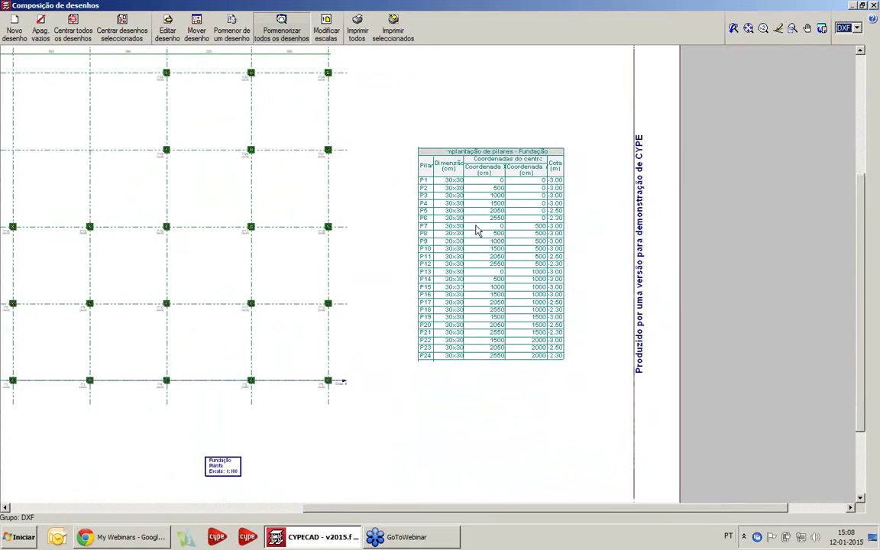
scroll(173, 378, "up", 6)
scroll(193, 298, "up", 1)
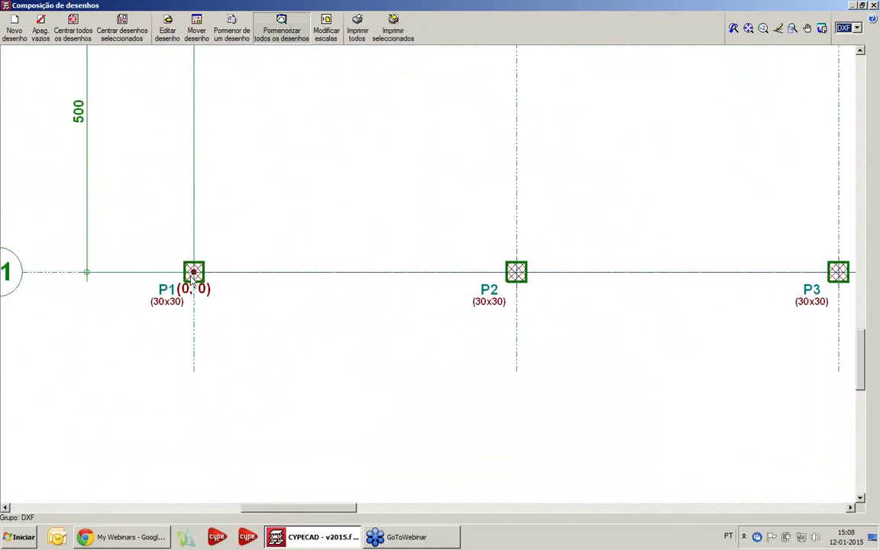
scroll(226, 303, "down", 3)
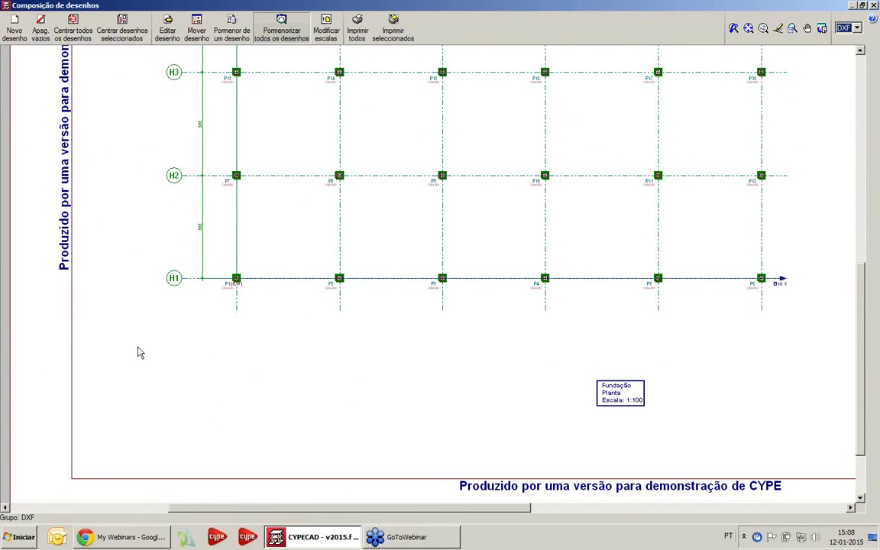
scroll(227, 348, "down", 1)
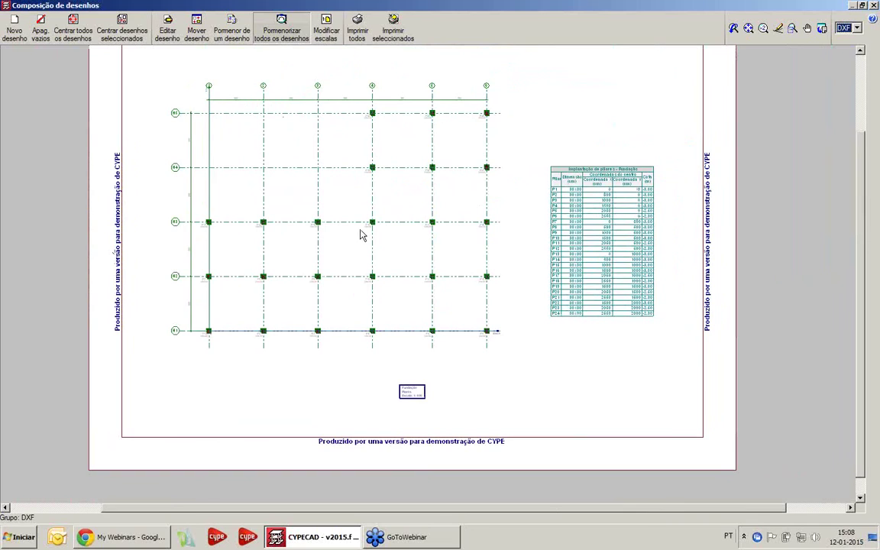
scroll(406, 220, "up", 3)
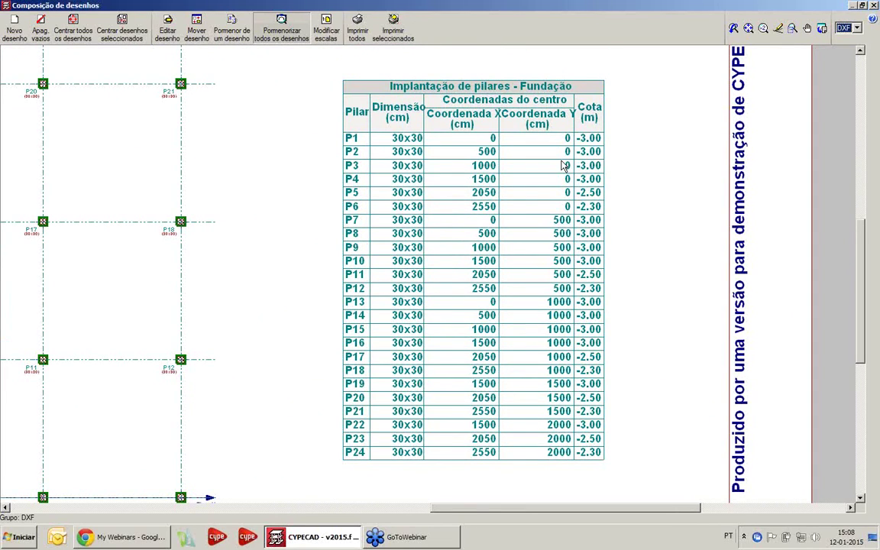
left_click(871, 5)
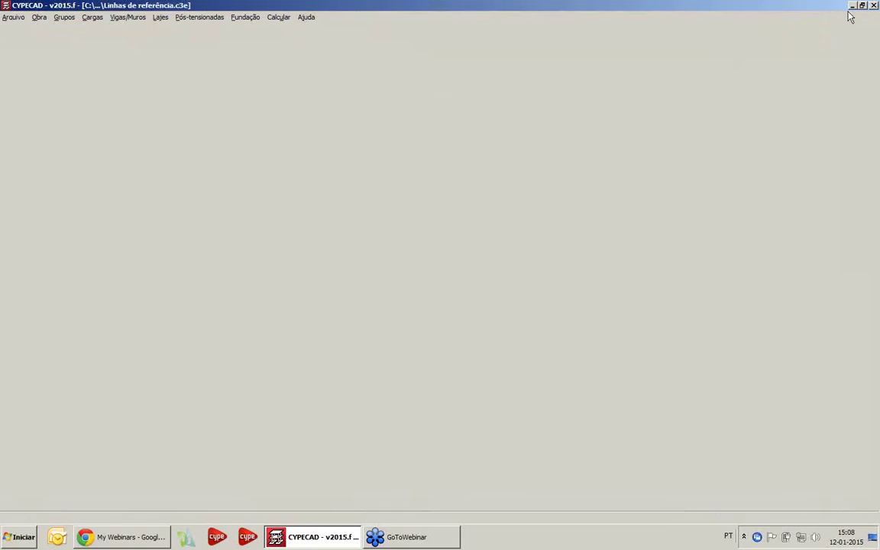
left_click(751, 77)
Go to the Fundação group and examine the column base levels in the 3D model from several angles
scroll(556, 244, "down", 3)
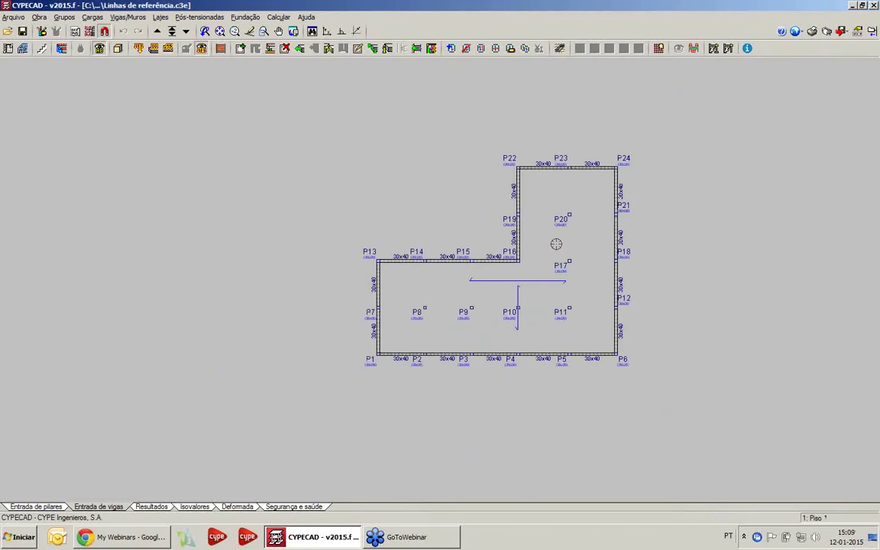
middle_click_drag(505, 269, 435, 248)
left_click(171, 31)
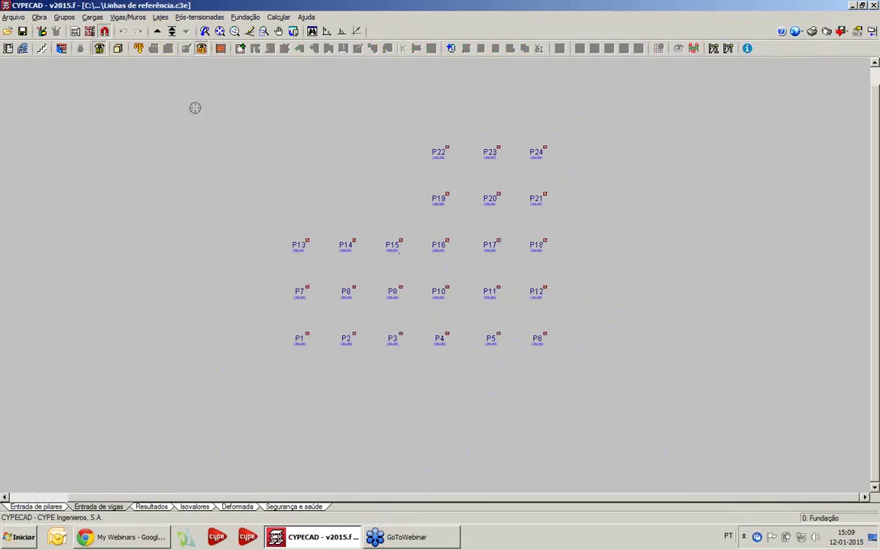
left_click(117, 49)
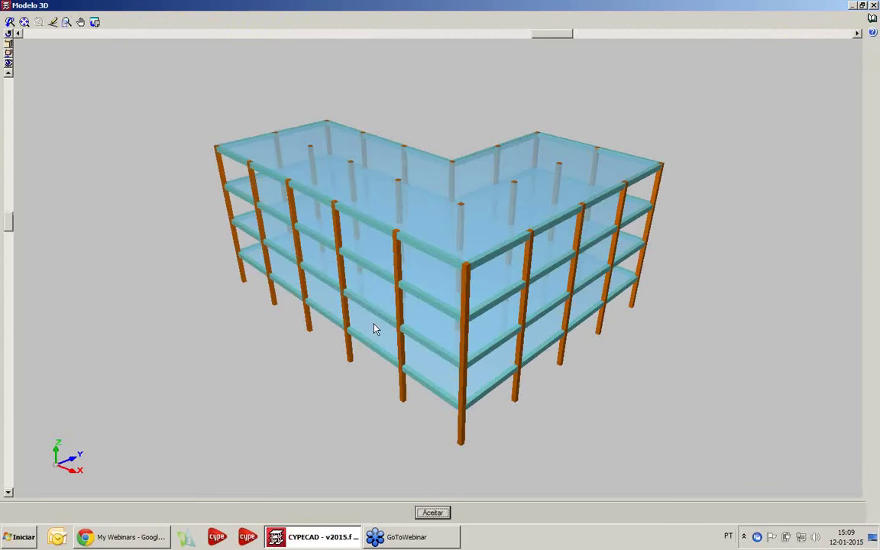
left_click_drag(517, 380, 488, 361)
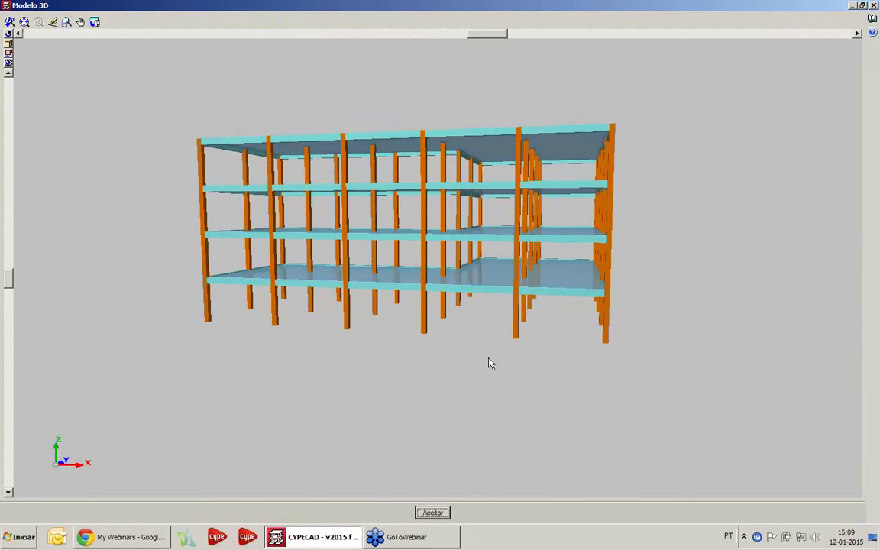
left_click_drag(341, 364, 444, 330)
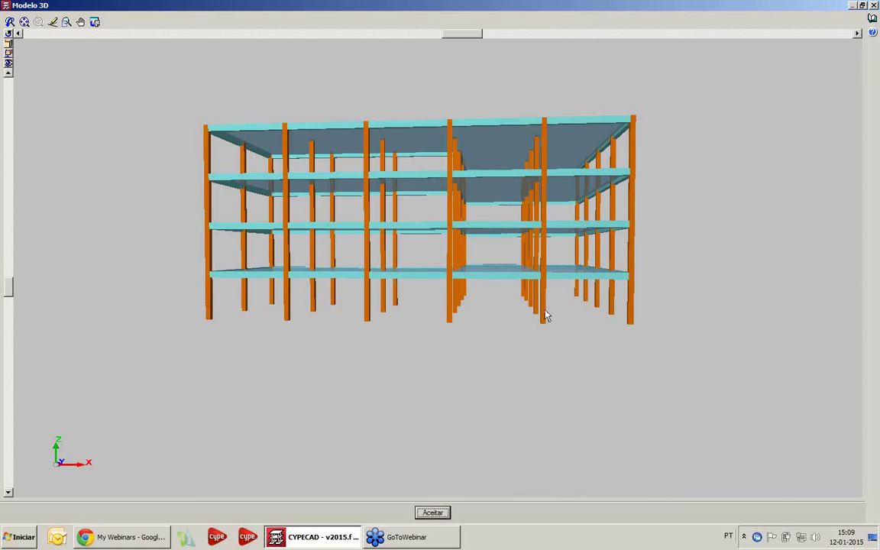
middle_click_drag(545, 316, 561, 320)
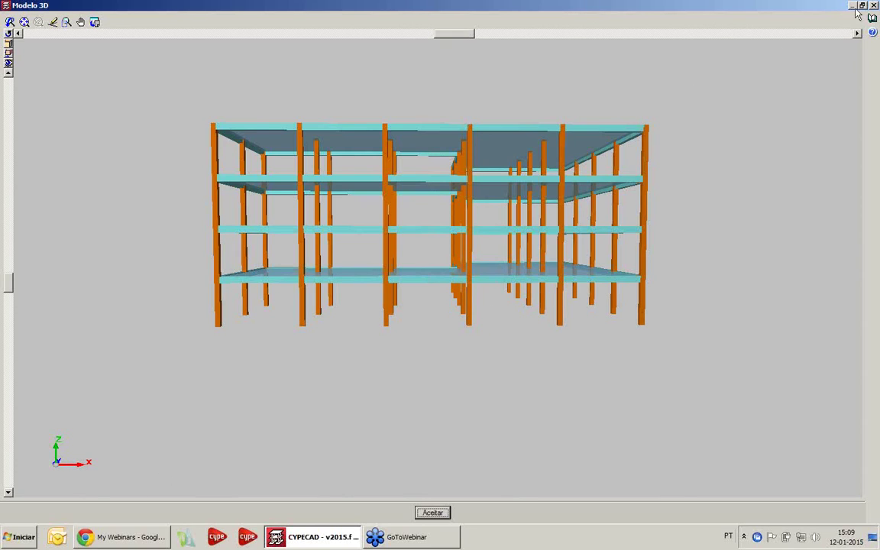
double_click(774, 5)
left_click(775, 57)
key("Escape")
In the column entry view, assign exterior fixity to all columns with support level difference and support height 0.00 m
left_click(36, 507)
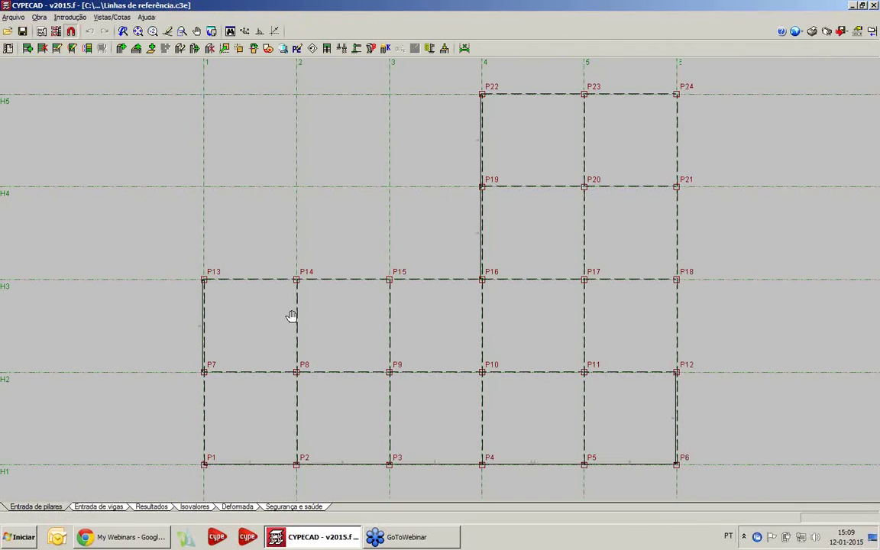
middle_click_drag(291, 314, 193, 310)
scroll(269, 319, "down", 2)
scroll(269, 319, "up", 1)
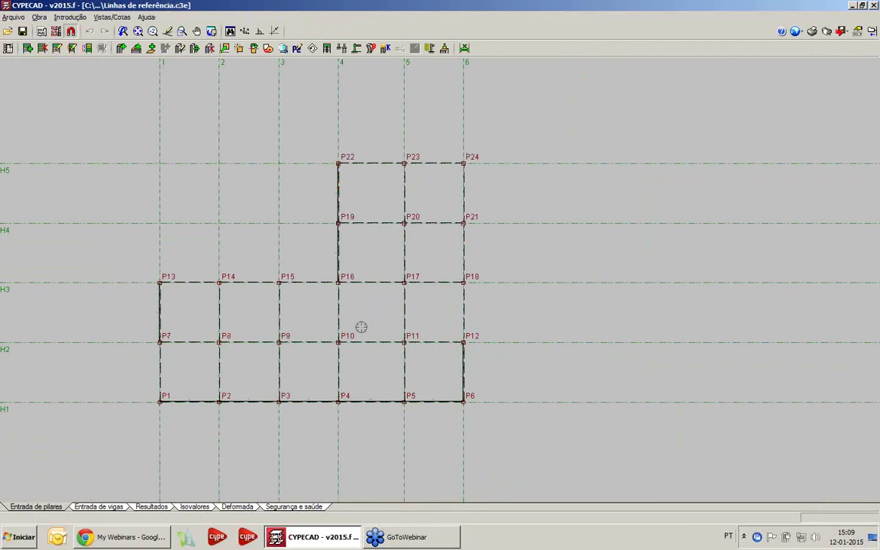
scroll(346, 84, "down", 1)
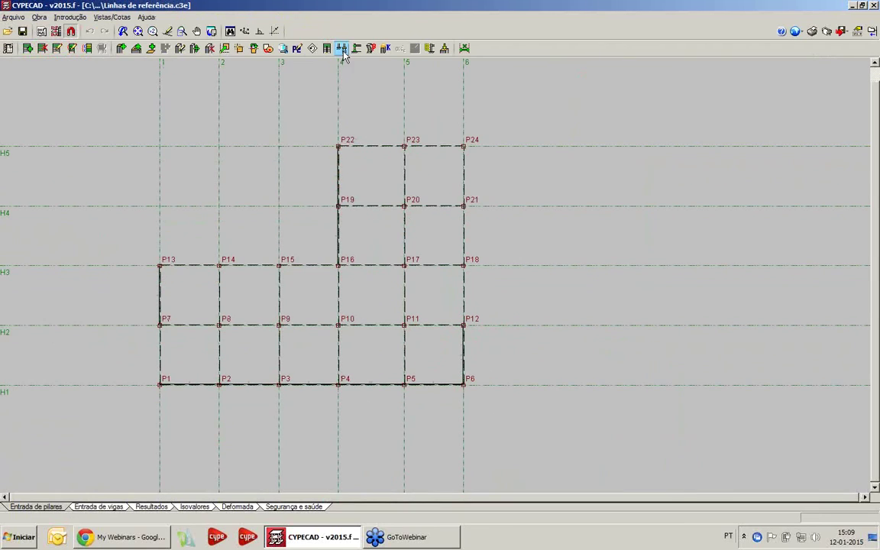
left_click(342, 48)
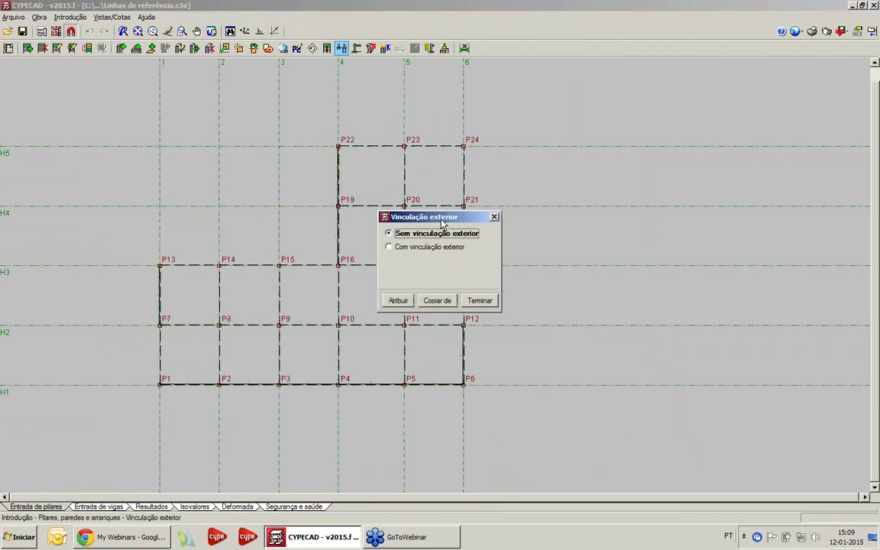
left_click_drag(441, 221, 560, 183)
left_click(539, 211)
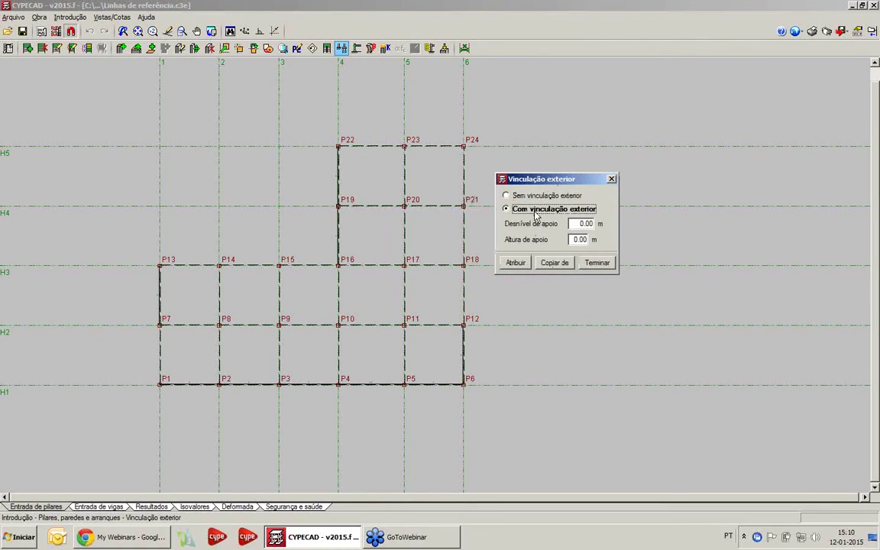
left_click(516, 262)
left_click(520, 410)
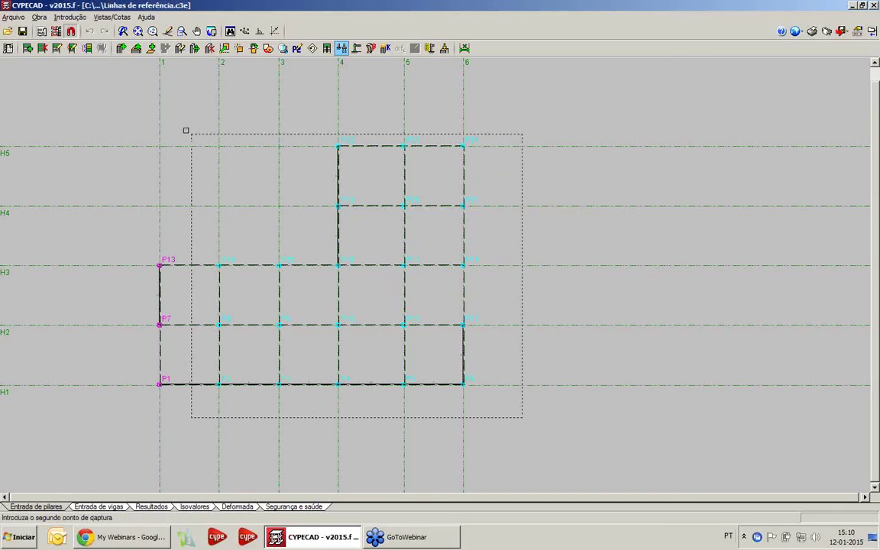
left_click(186, 131)
left_click(406, 186)
Assign exterior fixity with a support level difference of 0.50 m to the columns along reference line 5
left_click_drag(425, 220, 567, 182)
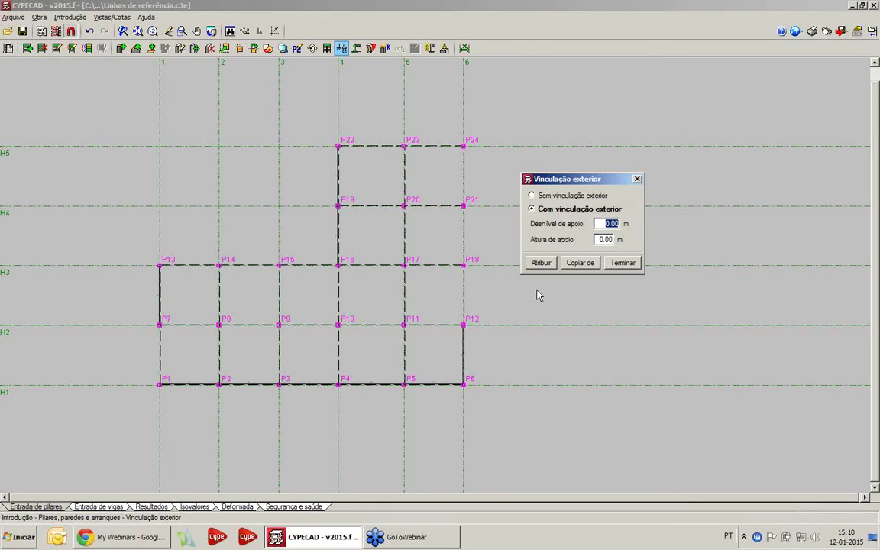
type("0.5")
left_click(544, 264)
left_click(420, 353)
left_click(386, 131)
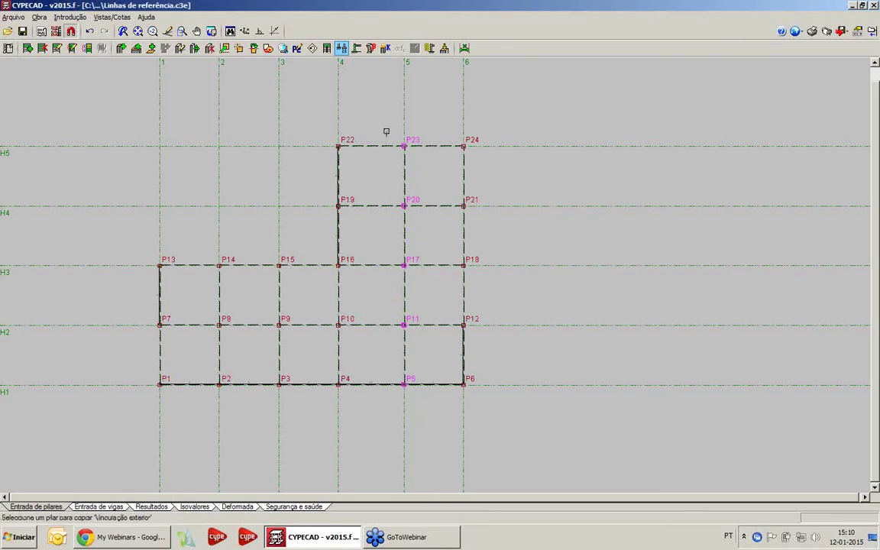
left_click(404, 205)
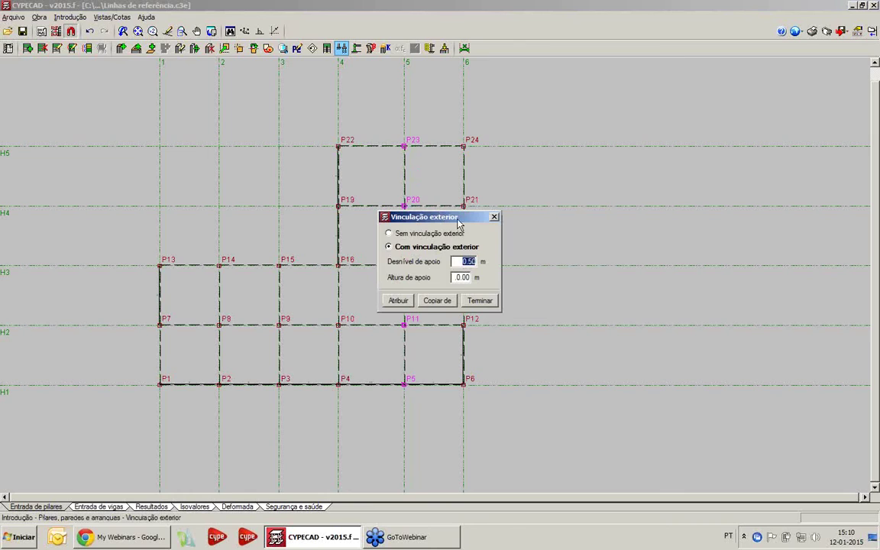
Assign exterior fixity with a support level difference of 0.75 m to the columns along reference line 6
left_click_drag(428, 217, 561, 219)
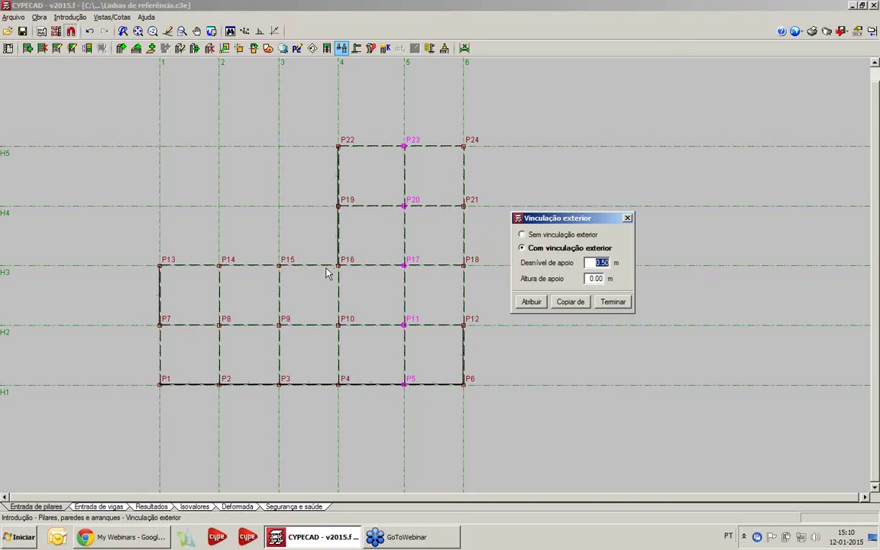
type("0.75")
key("Return")
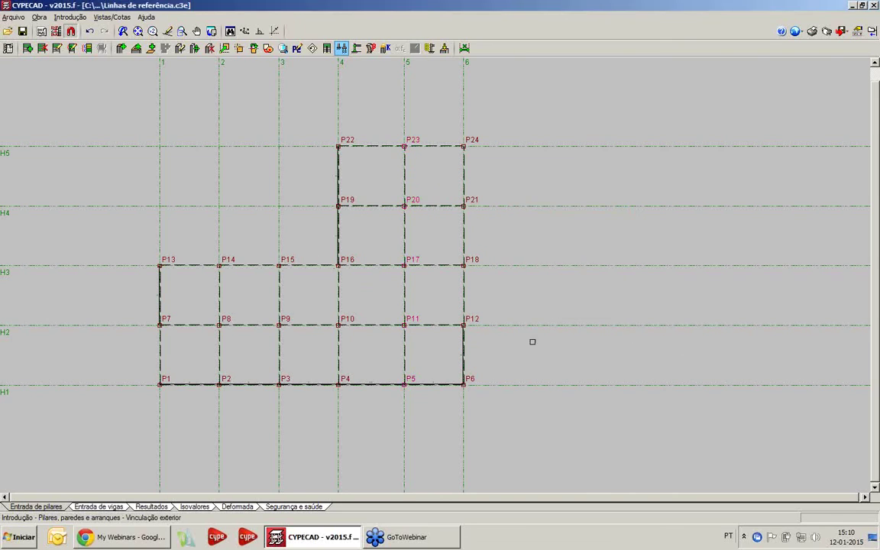
left_click(536, 409)
left_click(449, 129)
right_click(518, 171)
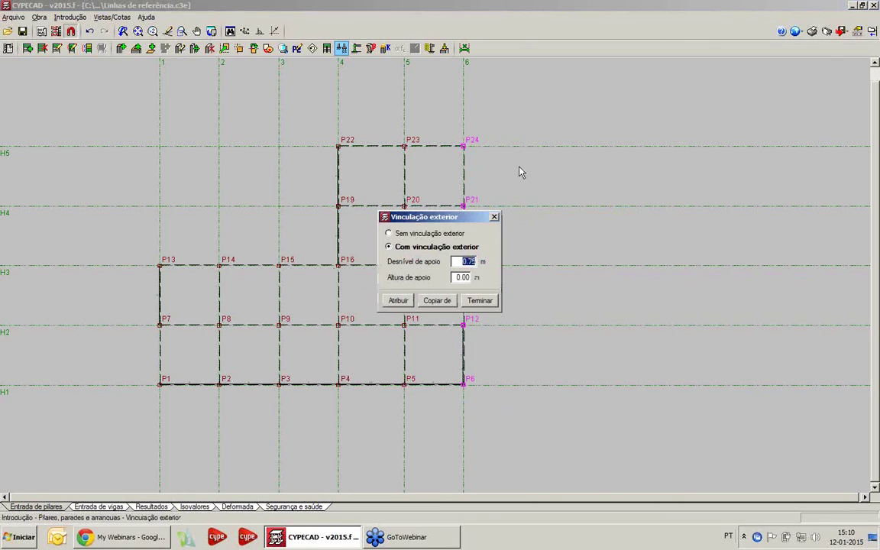
Finish the exterior fixity assignment and examine the stepped column bases in the Fundação group's 3D model from several angles
left_click(479, 300)
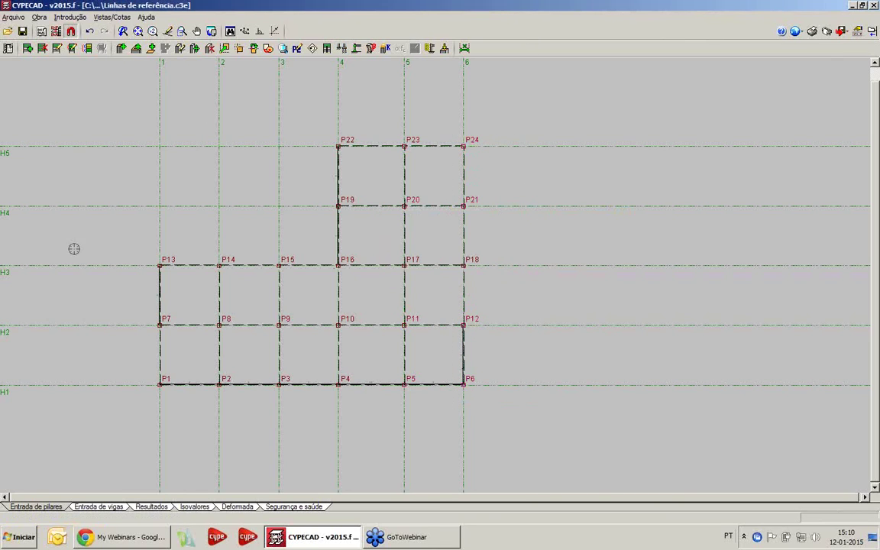
left_click(107, 507)
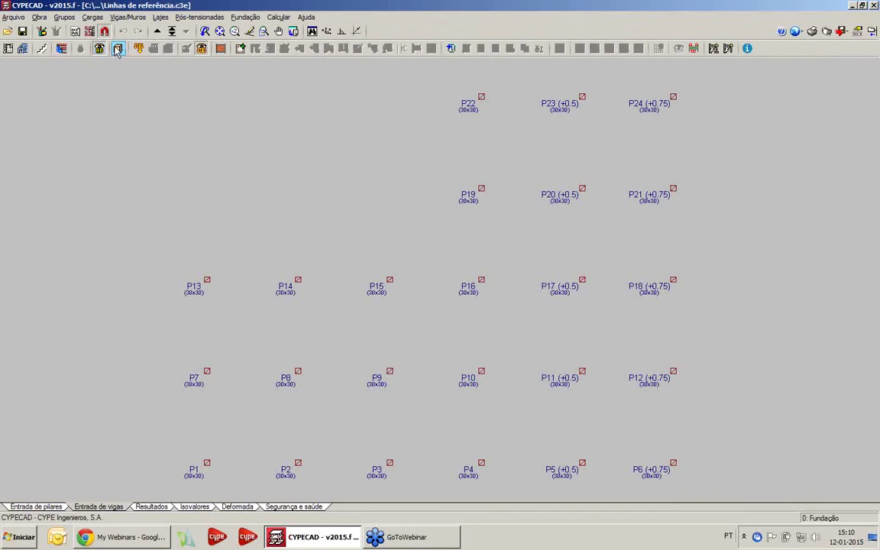
left_click(117, 50)
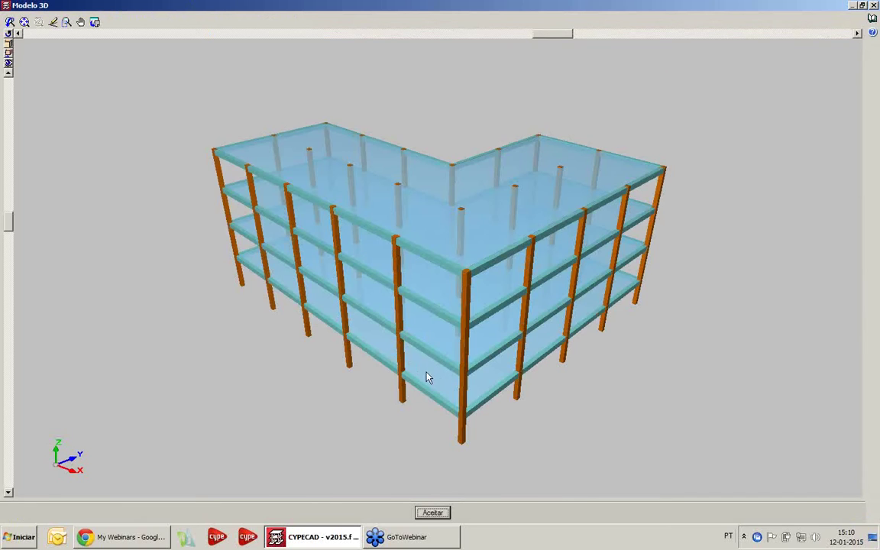
left_click_drag(428, 377, 451, 327)
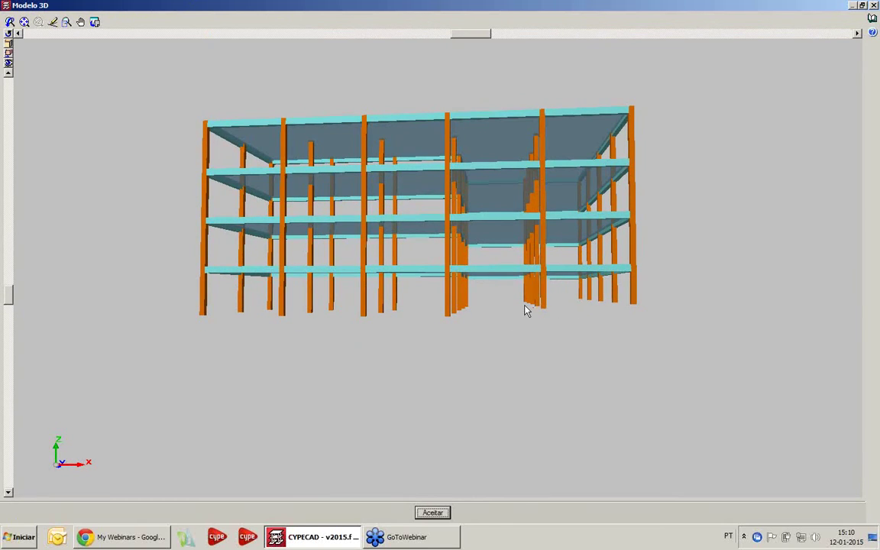
left_click_drag(474, 322, 528, 322)
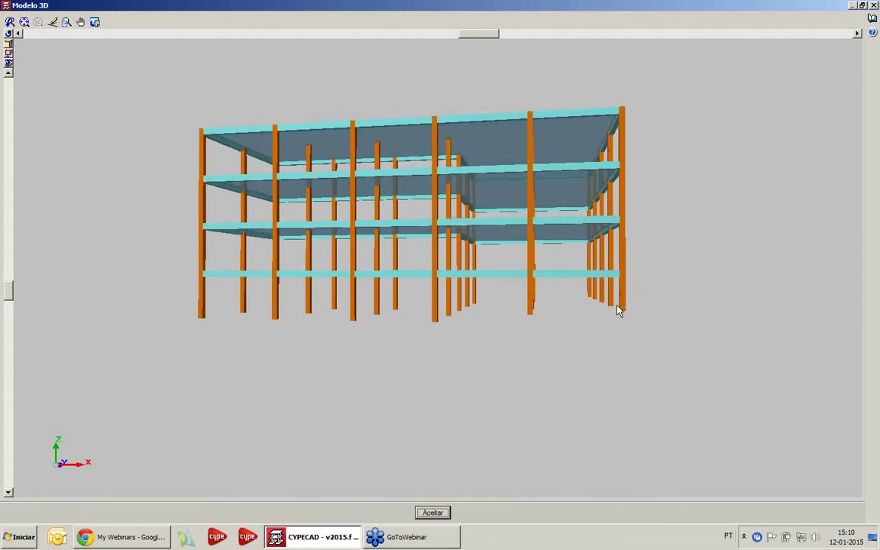
left_click_drag(619, 310, 397, 367)
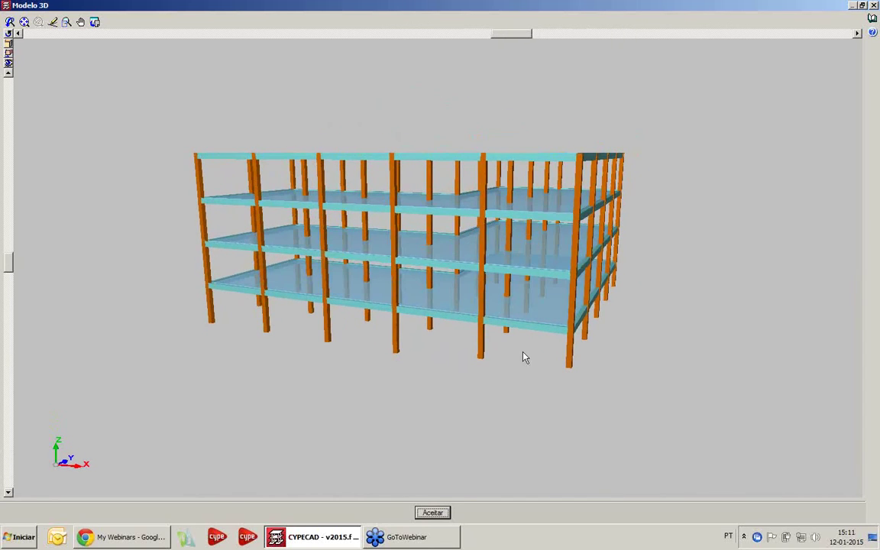
left_click_drag(572, 336, 530, 346)
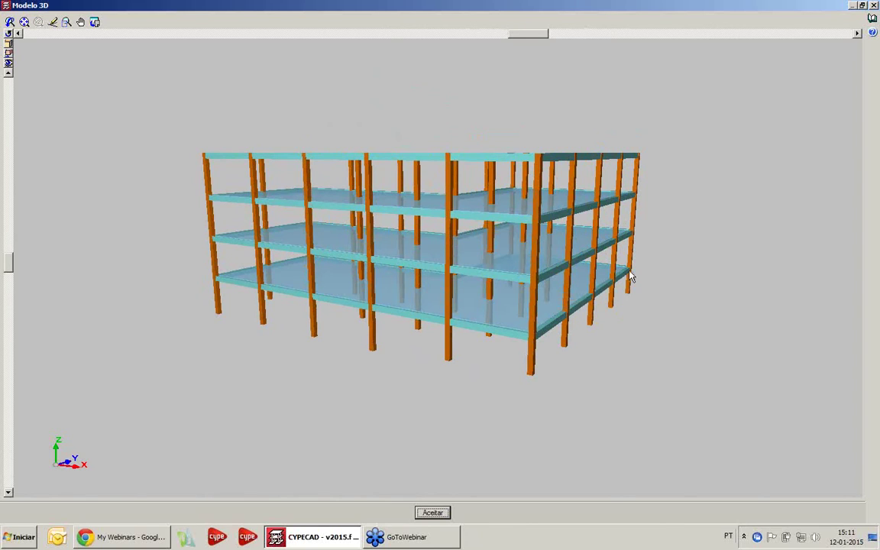
left_click_drag(516, 280, 507, 334)
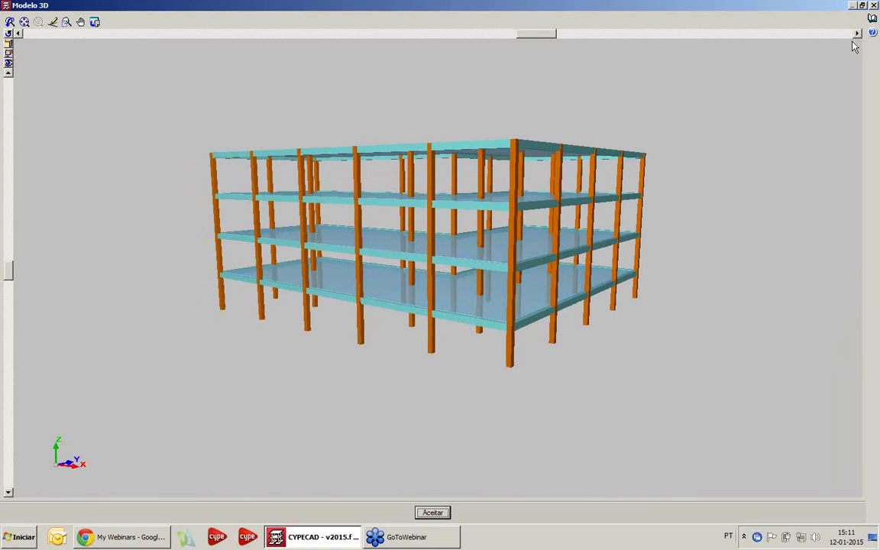
left_click(874, 5)
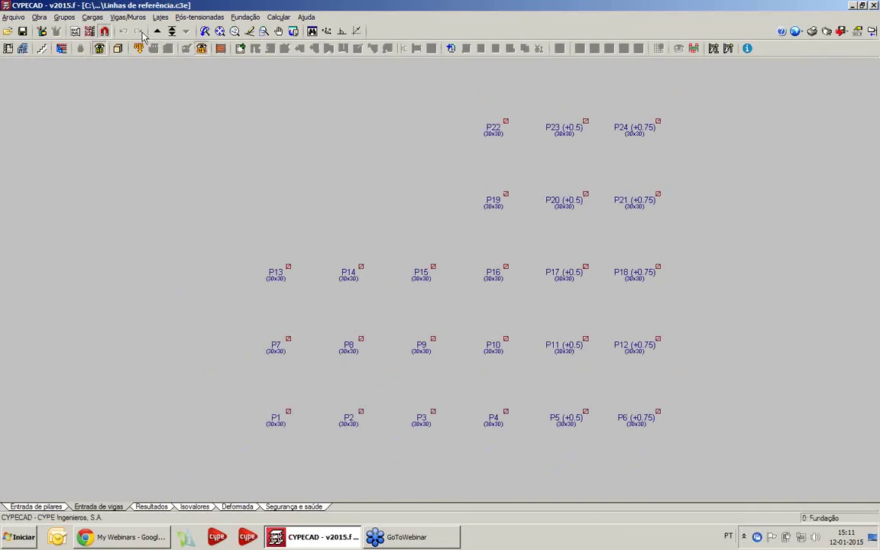
In the Piso 1 group, insert a 0.30x0.40 beam from column P5 to P23, copying its section from an existing perimeter beam
left_click(158, 30)
scroll(504, 250, "down", 1)
middle_click_drag(504, 251, 356, 220)
scroll(446, 257, "up", 4)
middle_click_drag(446, 258, 439, 277)
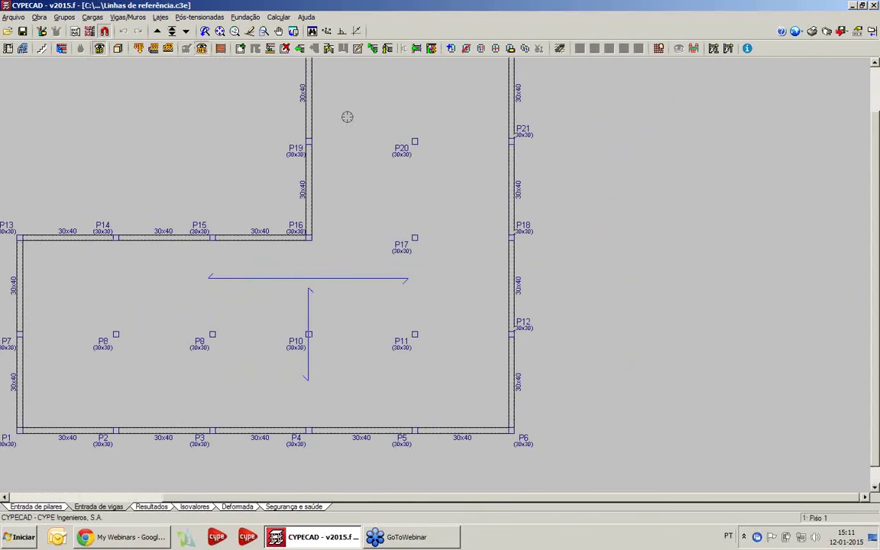
left_click(240, 47)
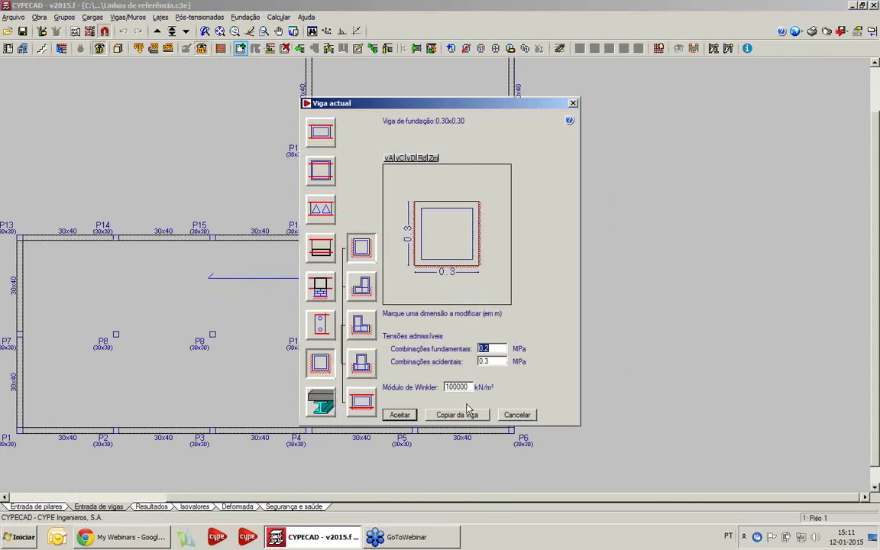
left_click(464, 414)
left_click(513, 330)
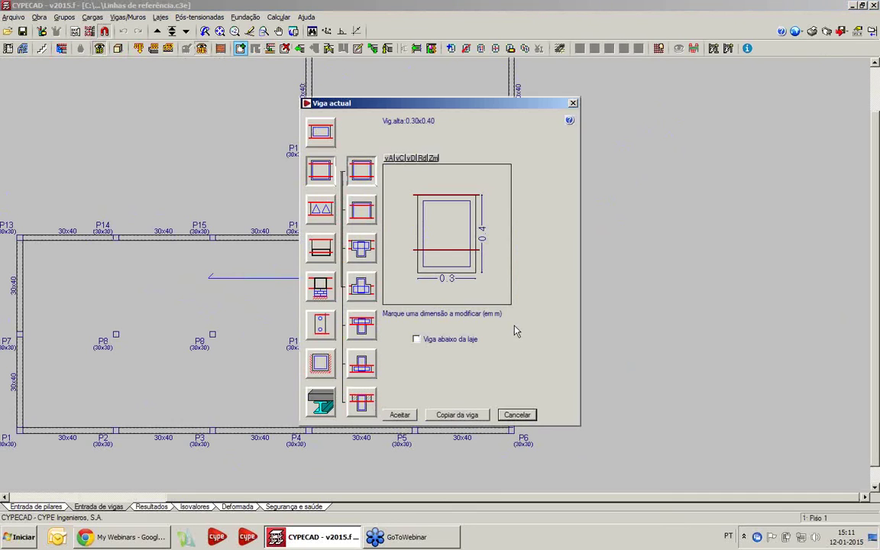
left_click(400, 415)
left_click(402, 431)
scroll(426, 196, "down", 1)
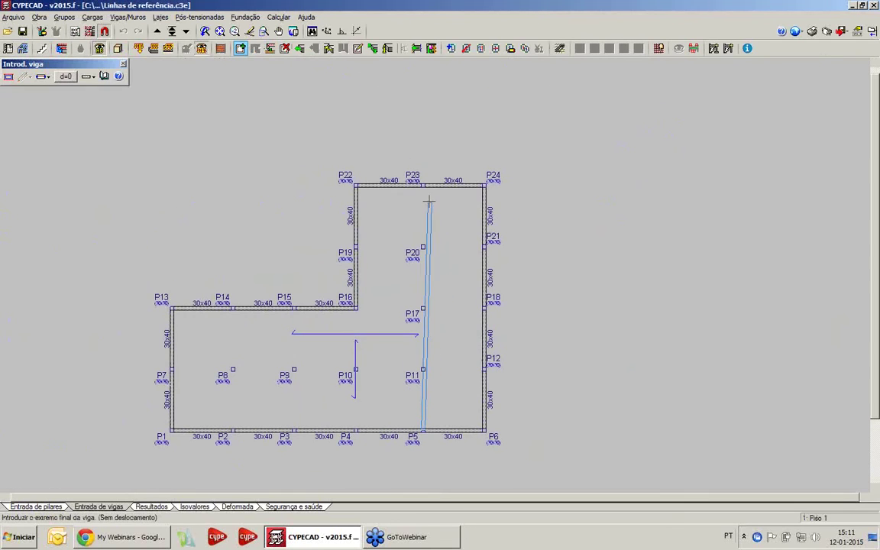
left_click(424, 185)
middle_click_drag(449, 286, 463, 237)
scroll(464, 236, "up", 1)
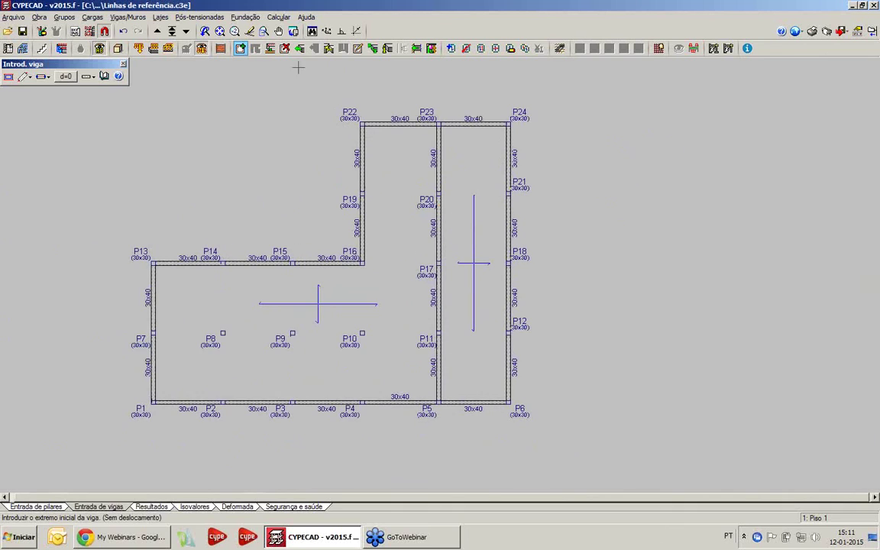
Delete the Piso 1 beams enclosing the bay between reference lines 5 and 6, and compare the columns with the Fundação group
left_click(286, 49)
left_click(571, 432)
left_click(452, 97)
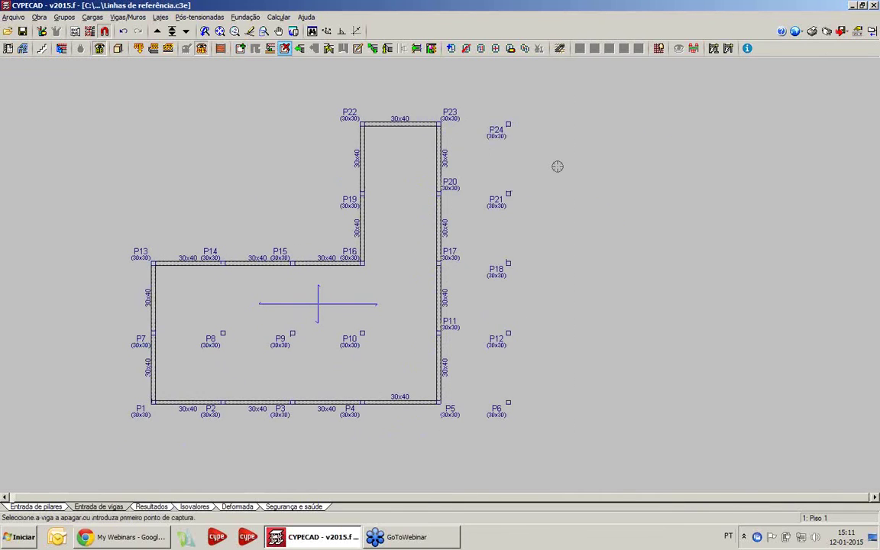
scroll(501, 336, "up", 1)
scroll(502, 341, "down", 1)
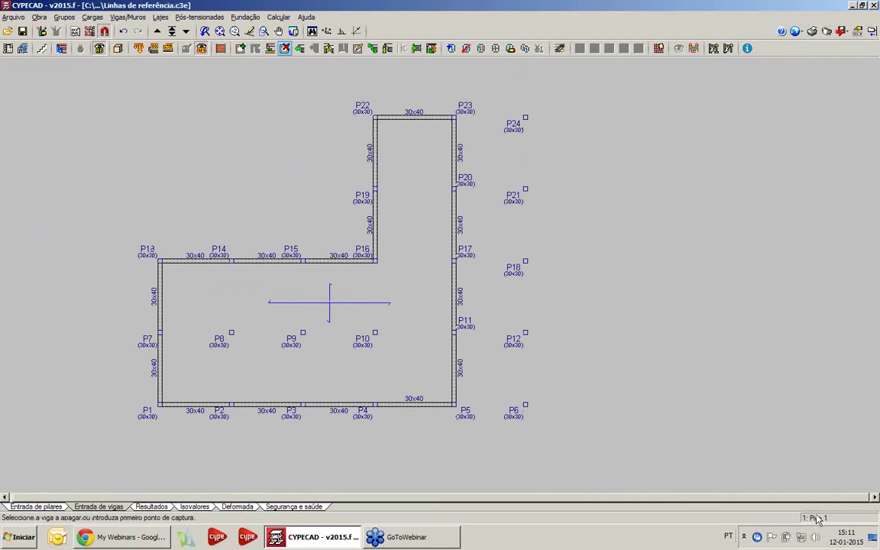
left_click(186, 31)
left_click(157, 31)
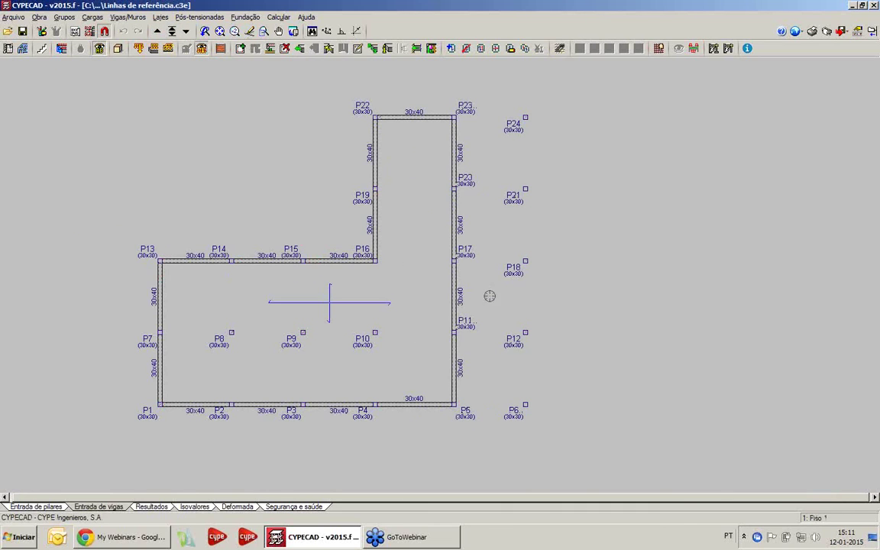
left_click(186, 31)
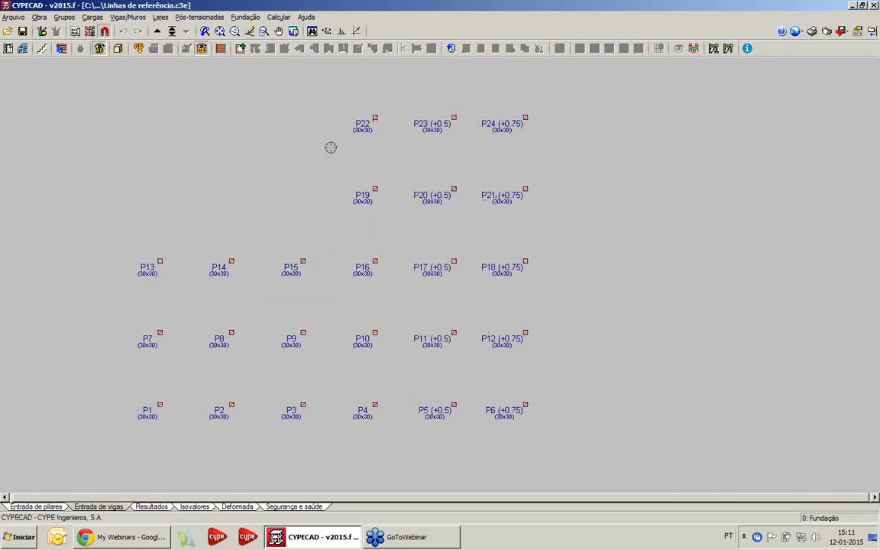
left_click(156, 31)
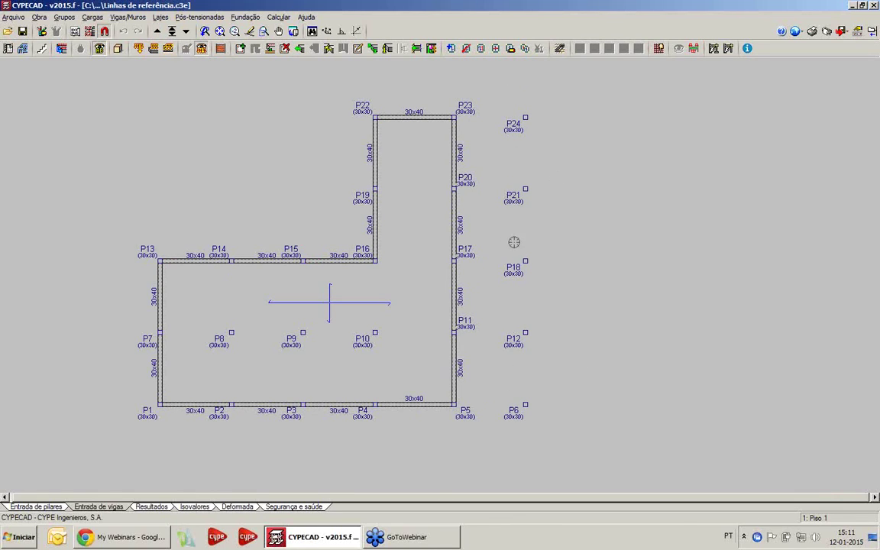
In the column entry view, reset the exterior fixity's support level difference to 0.00 m for all columns
left_click(42, 506)
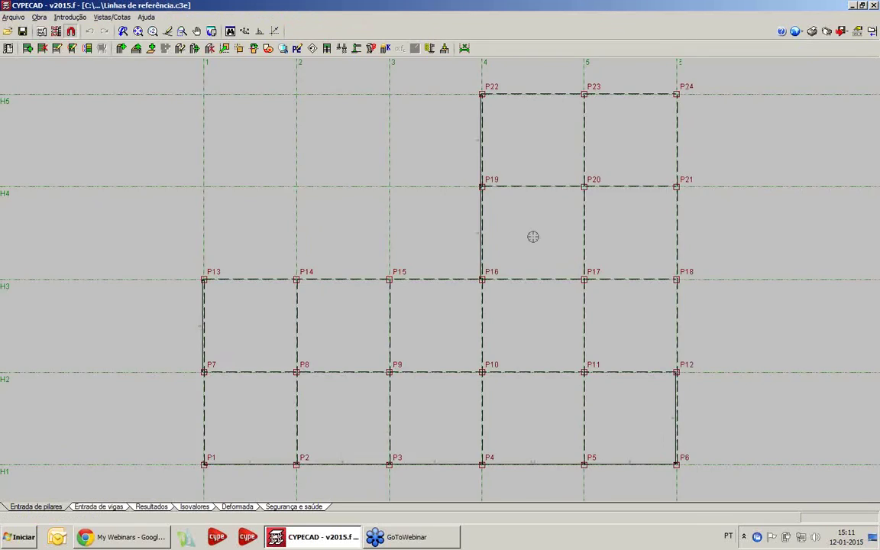
left_click(342, 48)
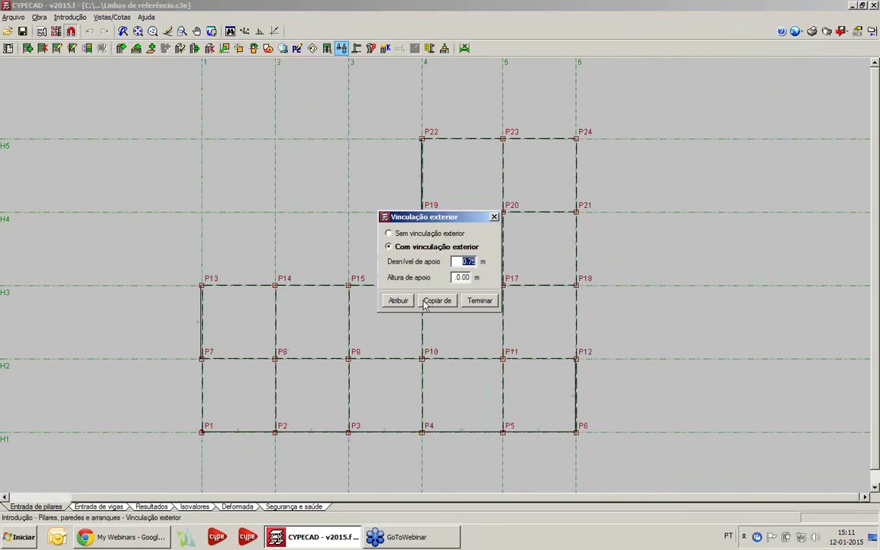
type(".0")
left_click(400, 302)
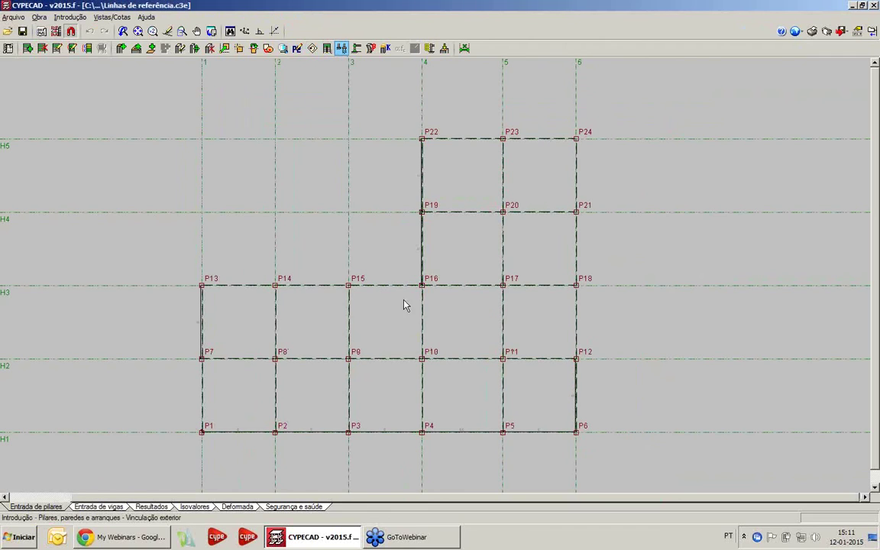
left_click(619, 454)
left_click(176, 116)
right_click(288, 161)
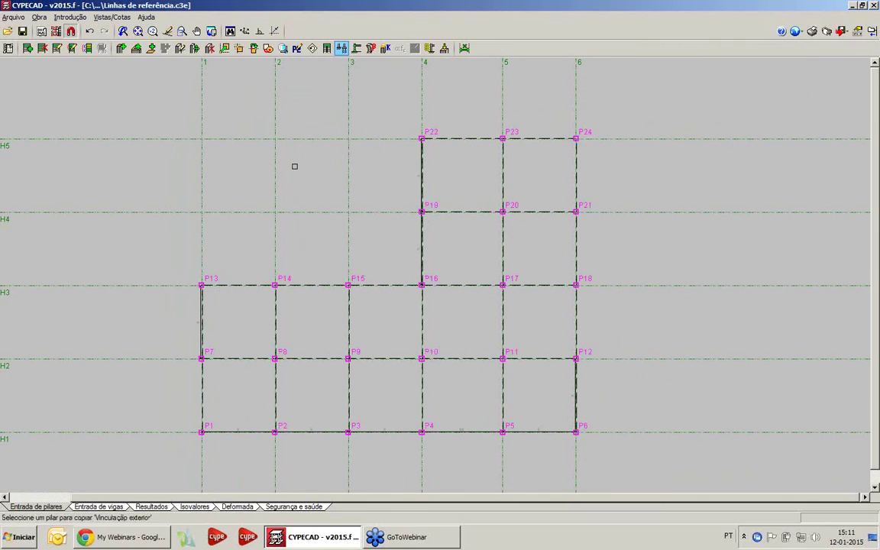
scroll(326, 164, "down", 1)
scroll(326, 164, "up", 1)
right_click(327, 164)
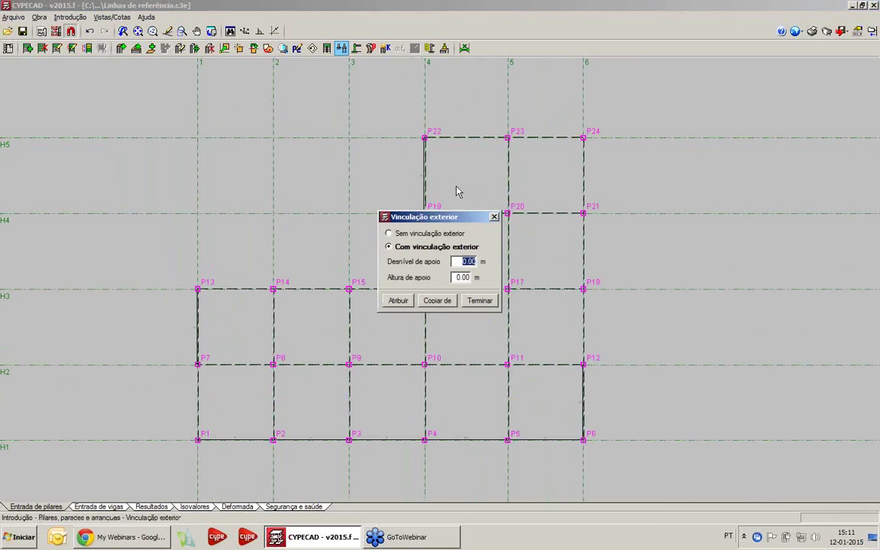
left_click(489, 300)
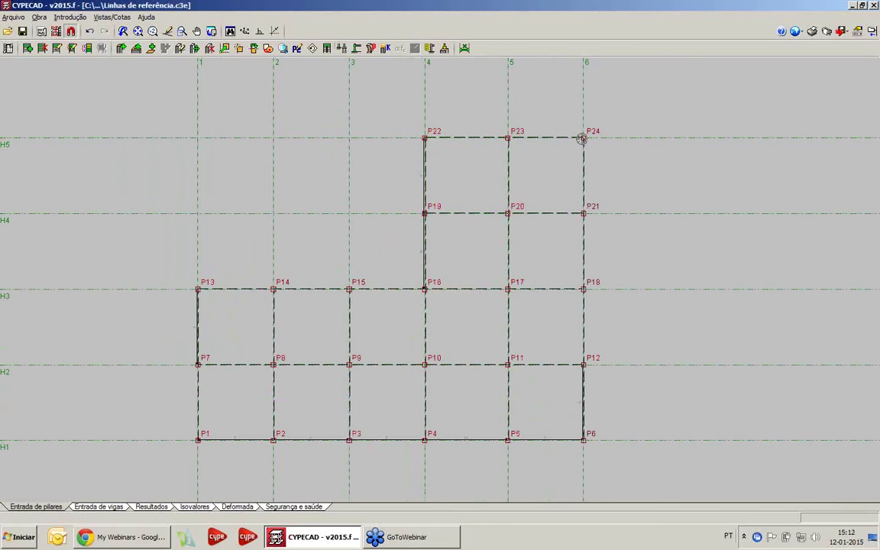
Set the initial group to Piso 1 and the final group to Piso 4 for the columns along reference line 6
scroll(616, 183, "down", 1)
scroll(591, 181, "up", 1)
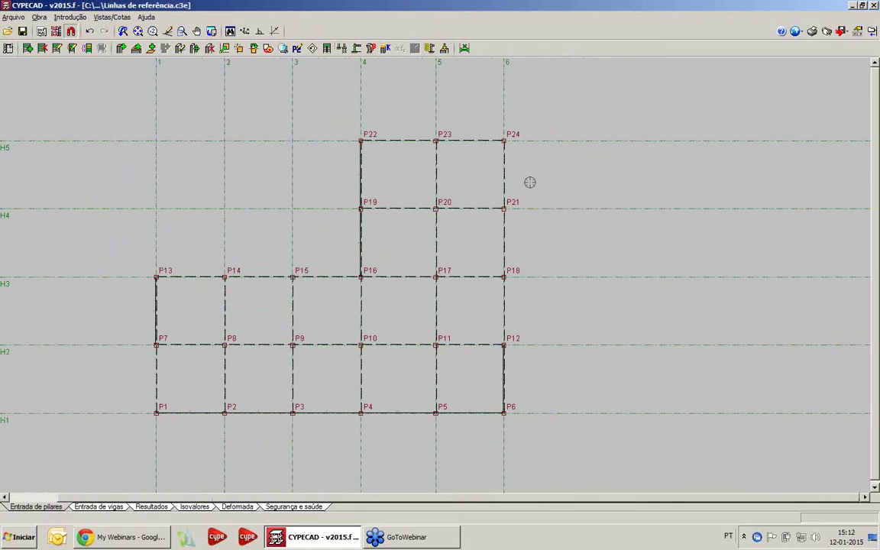
left_click(327, 48)
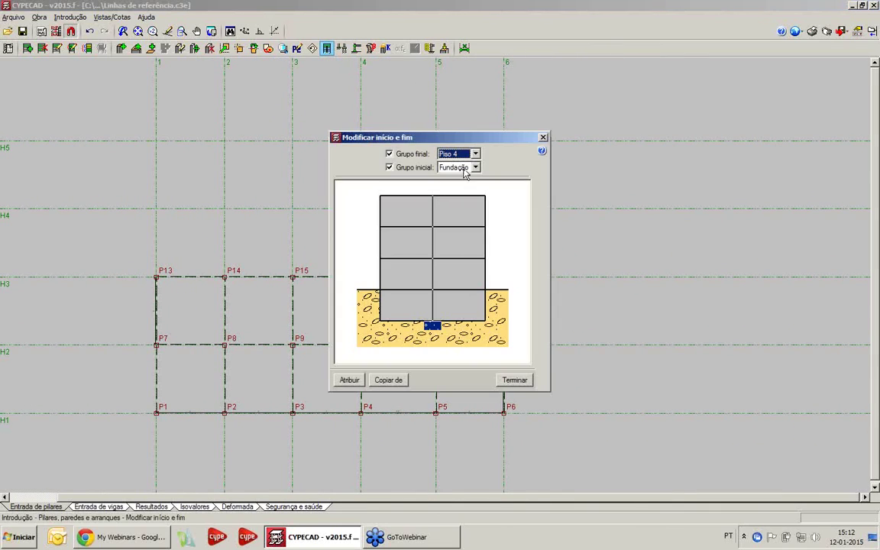
left_click(463, 170)
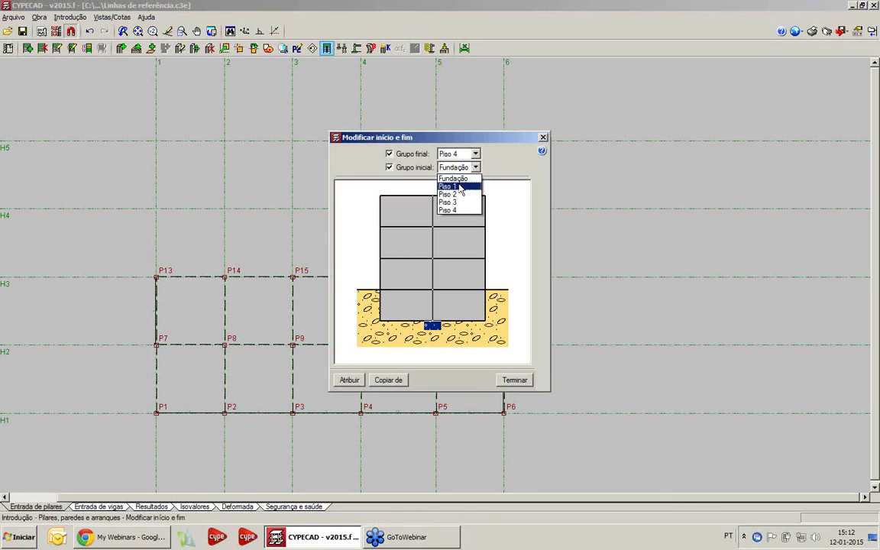
left_click(454, 190)
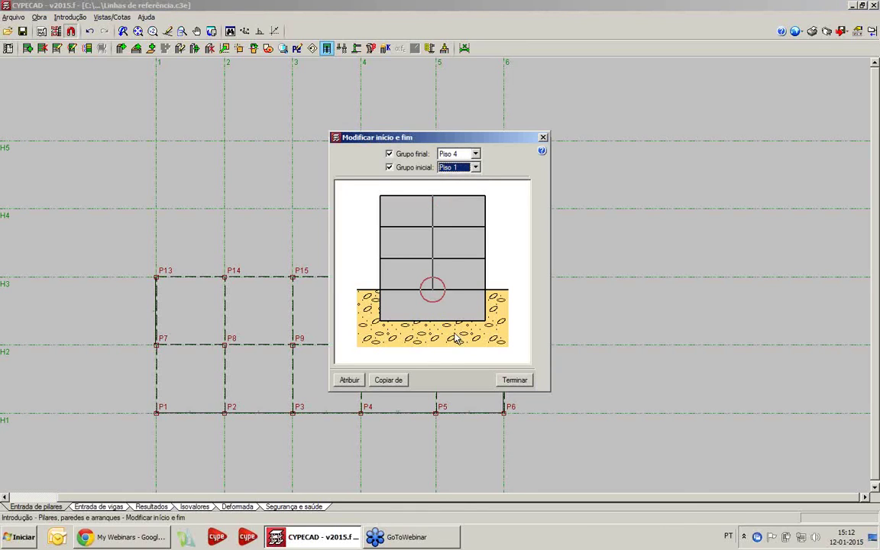
left_click(534, 441)
left_click(490, 122)
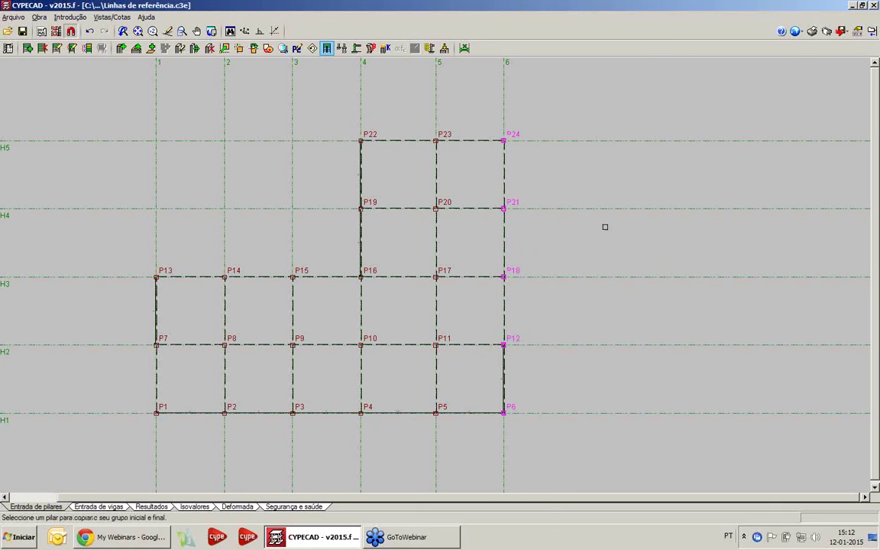
right_click(599, 280)
left_click(516, 380)
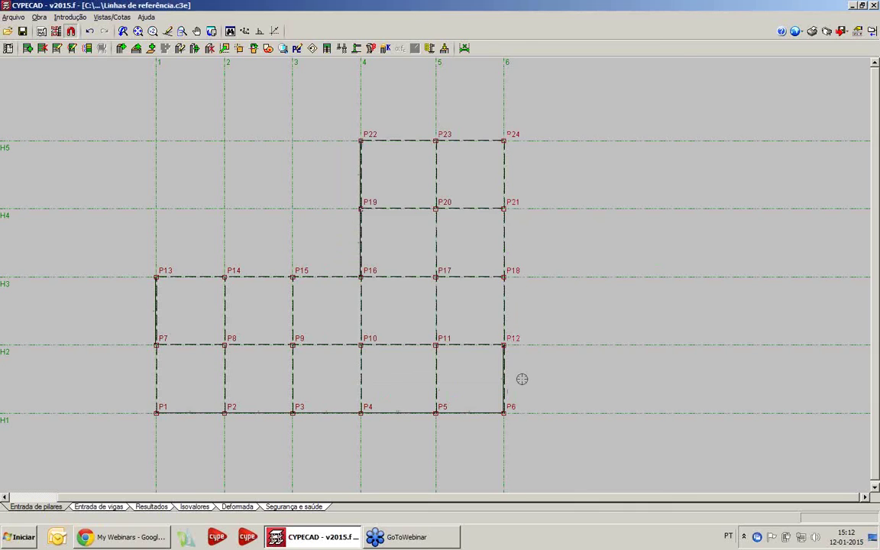
Examine the columns starting at Piso 1 in the beam entry plan and 3D model, and return to the column entry view
left_click(99, 506)
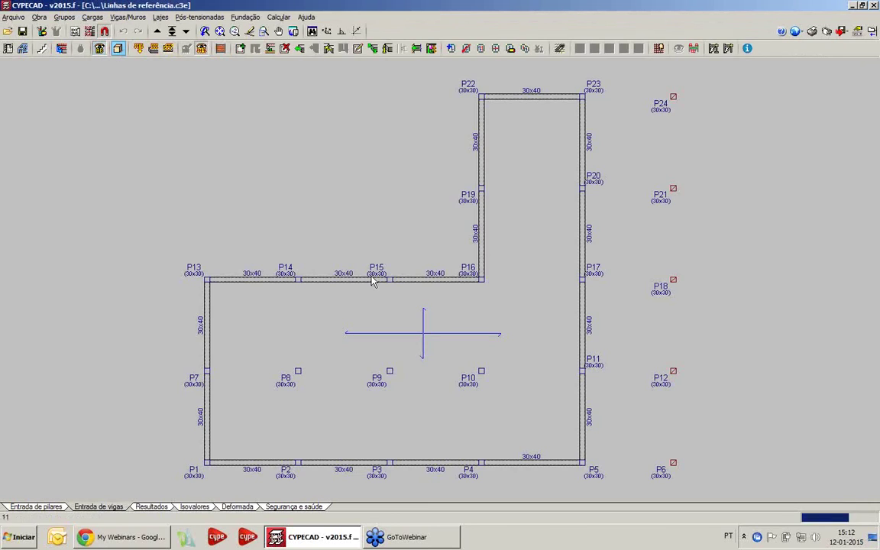
key("F3")
left_click_drag(437, 328, 566, 333)
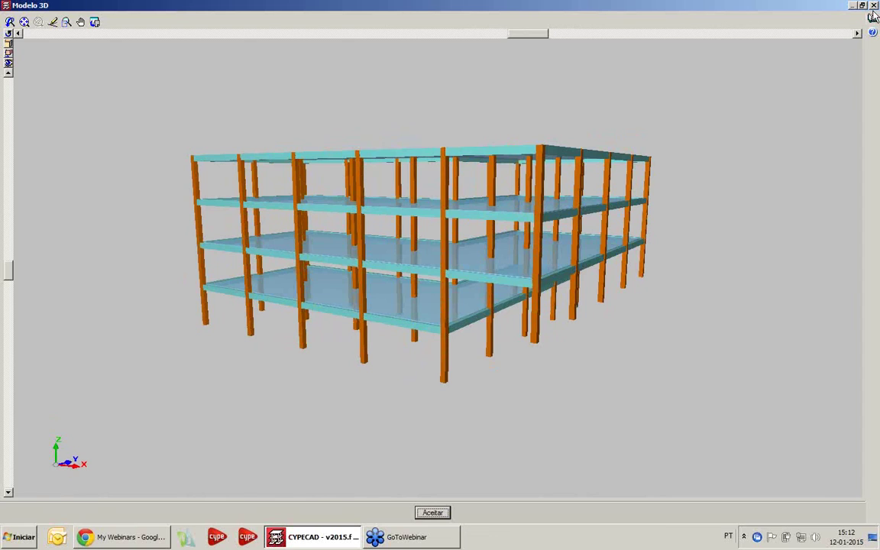
key("Escape")
left_click(38, 507)
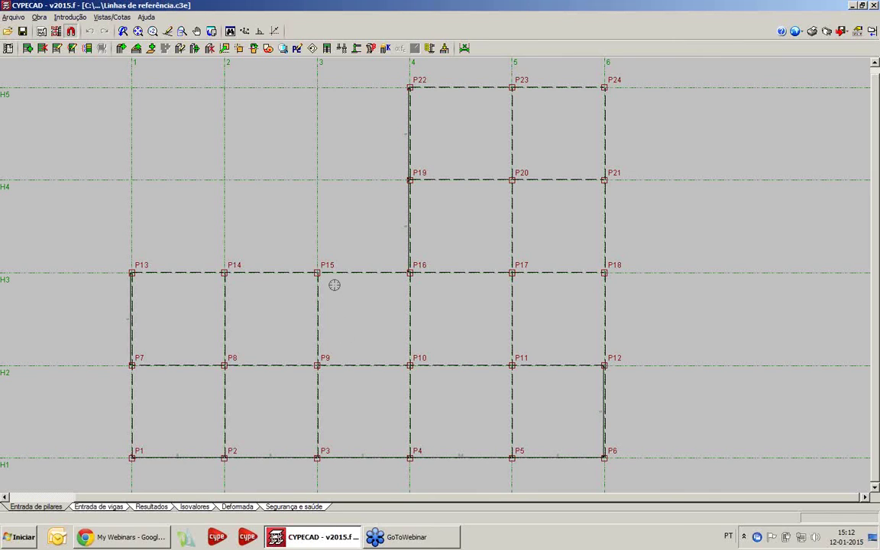
scroll(333, 285, "down", 1)
middle_click_drag(334, 285, 306, 283)
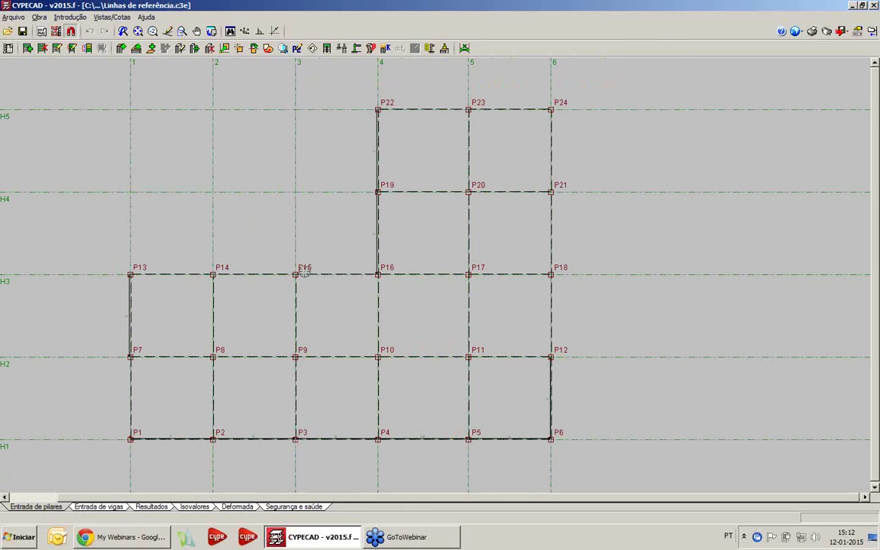
Assign exterior fixity with a 0.00 m support level difference and 0.00 m support height to the columns along reference line 6
left_click(340, 49)
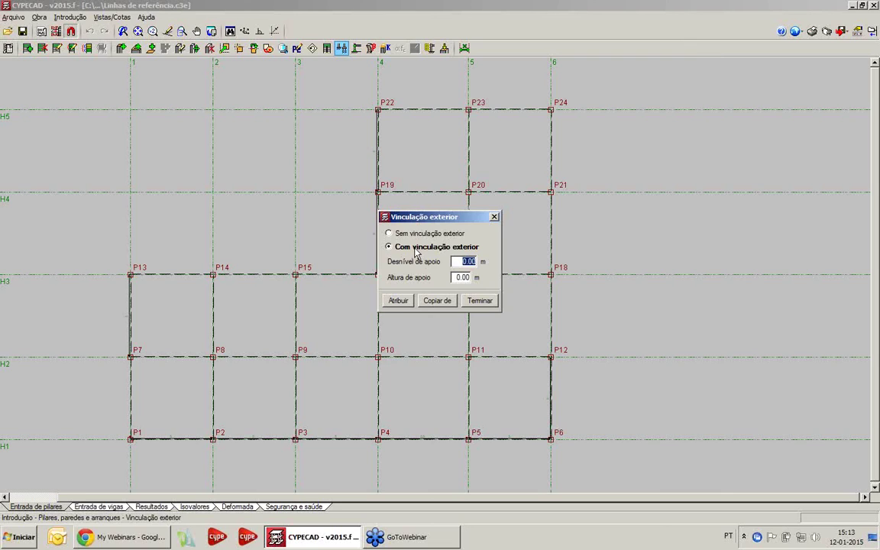
left_click(398, 300)
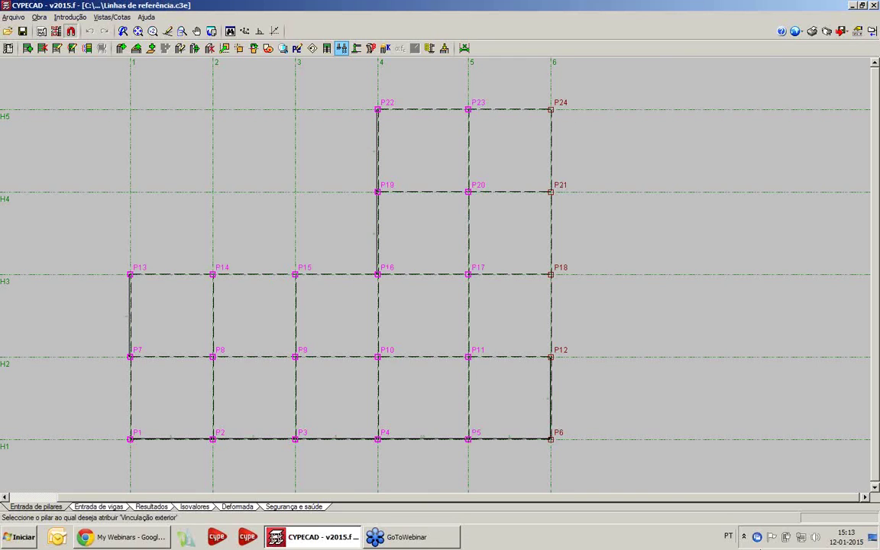
left_click(594, 464)
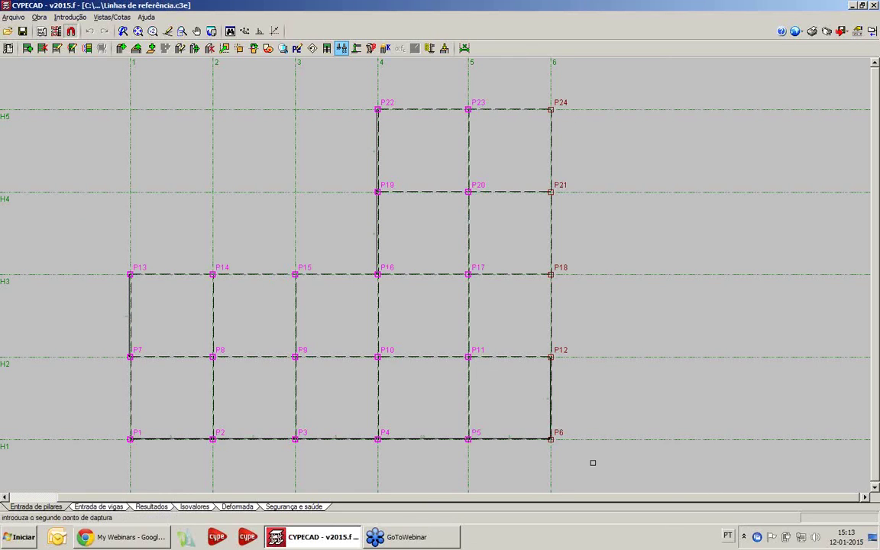
left_click(519, 98)
right_click(628, 217)
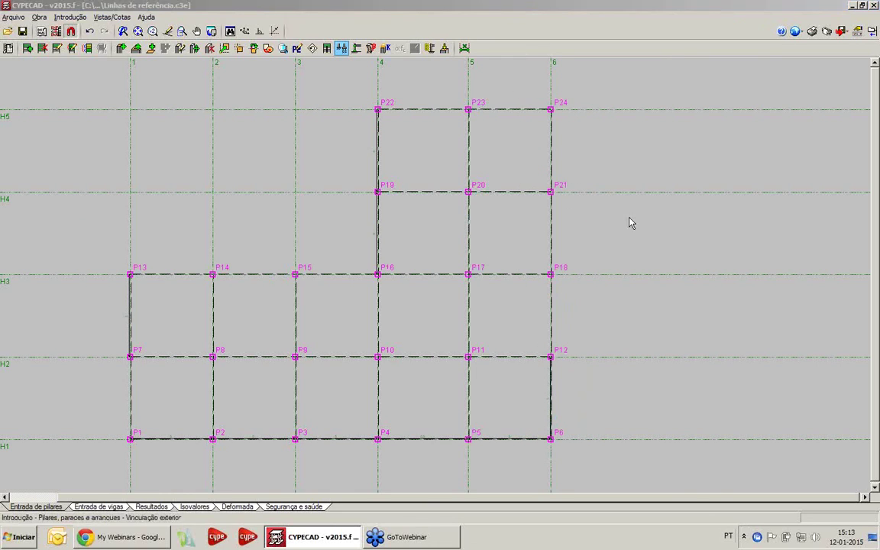
left_click(479, 300)
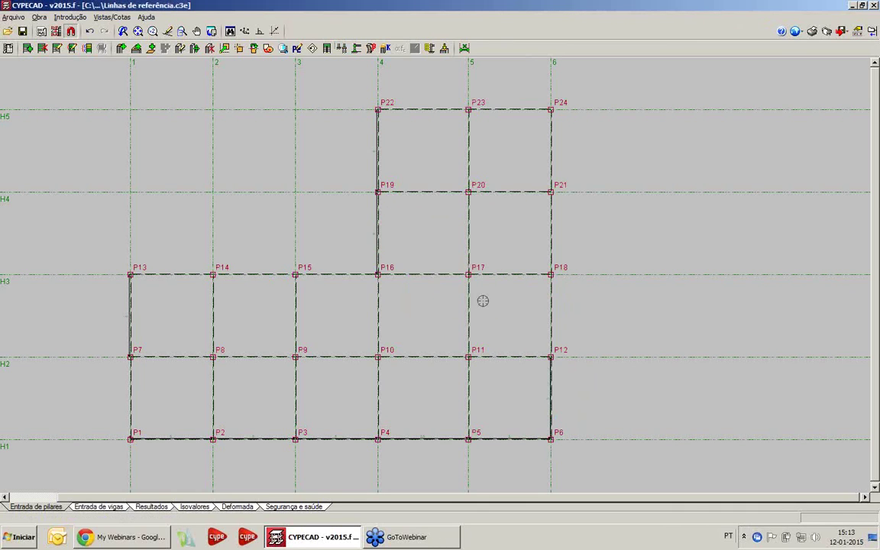
In the Fundação group of the beam entry view, place single-column footings under columns P4, P10, P16, P19 and P22
left_click(99, 506)
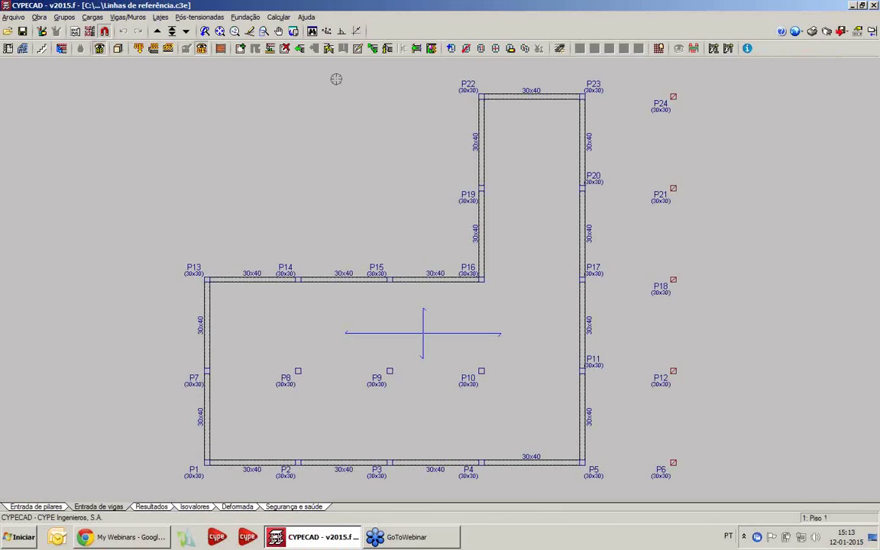
left_click(171, 30)
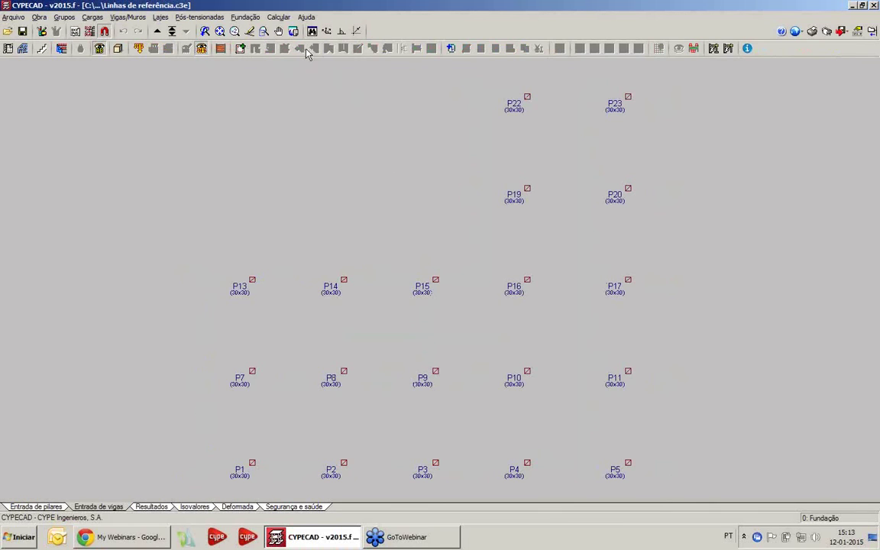
left_click(244, 17)
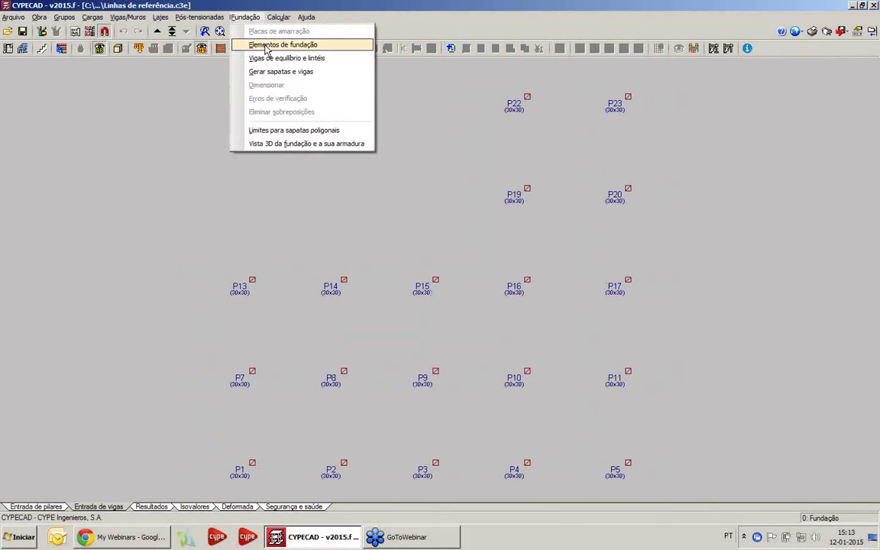
left_click(266, 46)
left_click(18, 74)
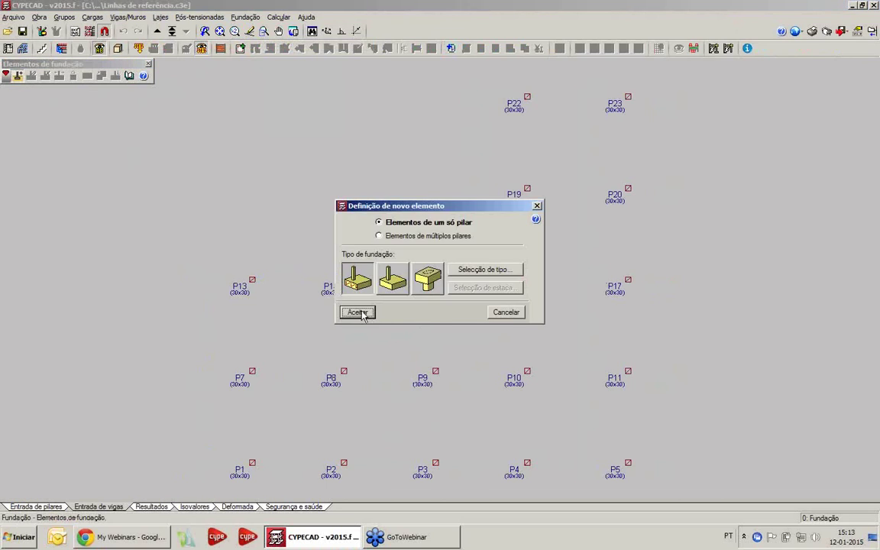
left_click(362, 314)
left_click(527, 463)
left_click(526, 371)
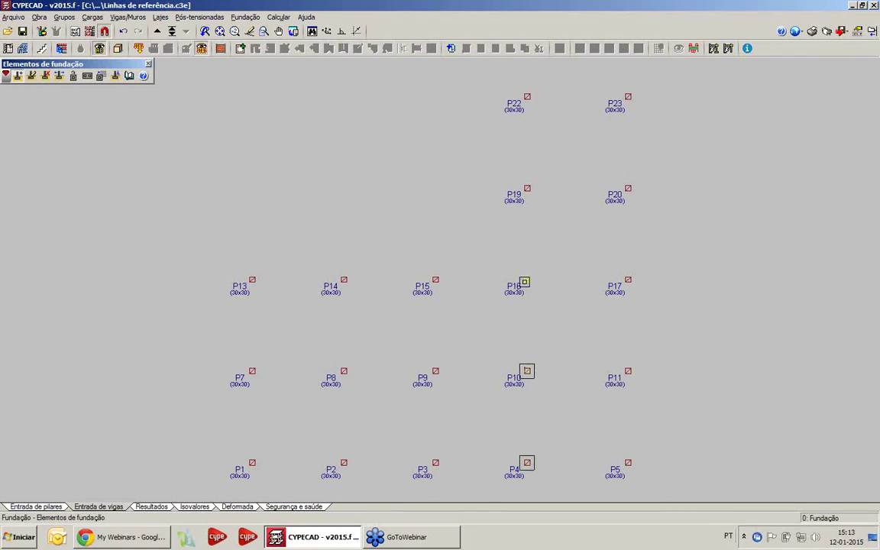
left_click(526, 281)
left_click(526, 188)
left_click(526, 97)
Move up to the Piso 1 group and place single-column footings under columns P6, P12, P18, P21 and P24
left_click(157, 32)
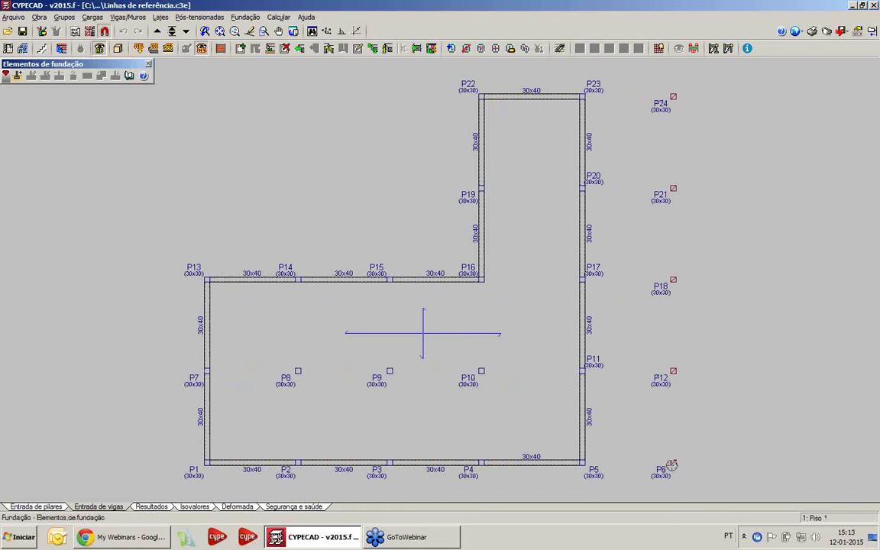
left_click(17, 75)
left_click(319, 287)
left_click(672, 462)
left_click(672, 371)
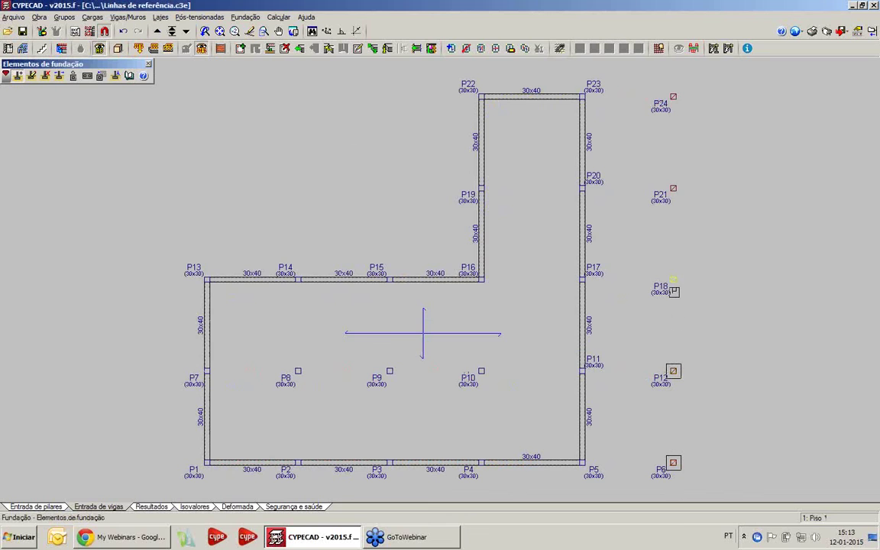
left_click(673, 280)
left_click(673, 188)
left_click(673, 96)
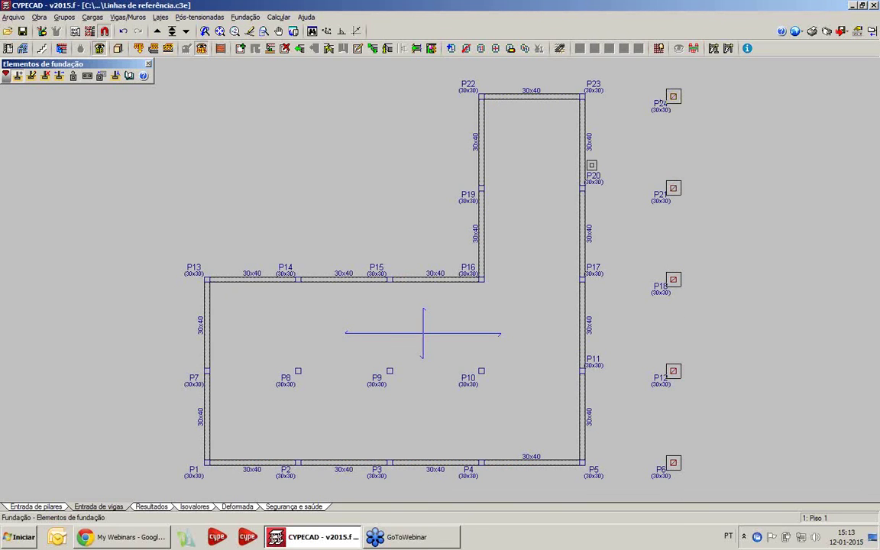
Examine the footings at the two foundation levels from several angles in the 3D model, and return to the plan
left_click(118, 48)
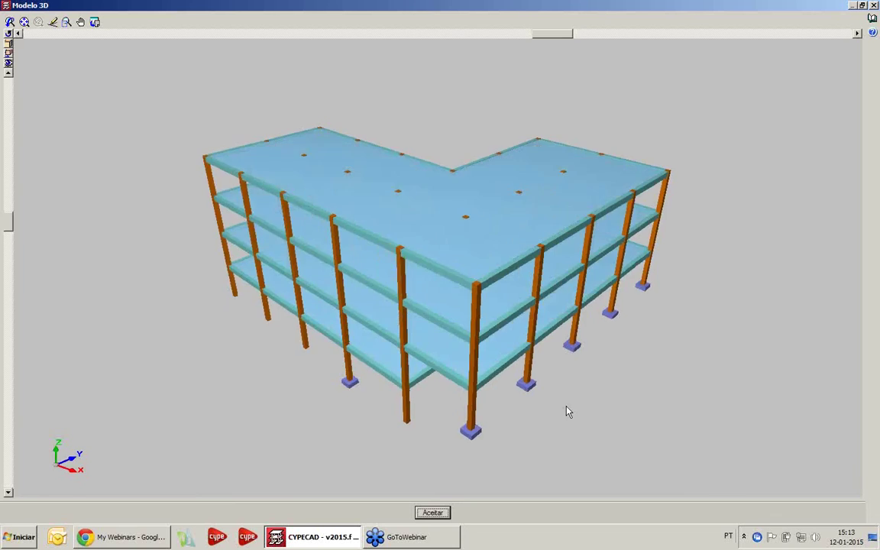
left_click_drag(565, 410, 656, 336)
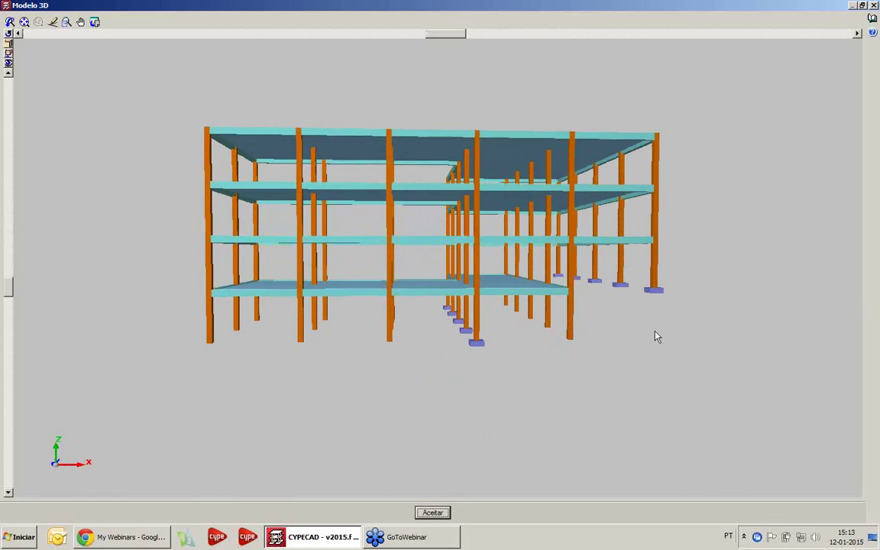
left_click_drag(675, 381, 569, 348)
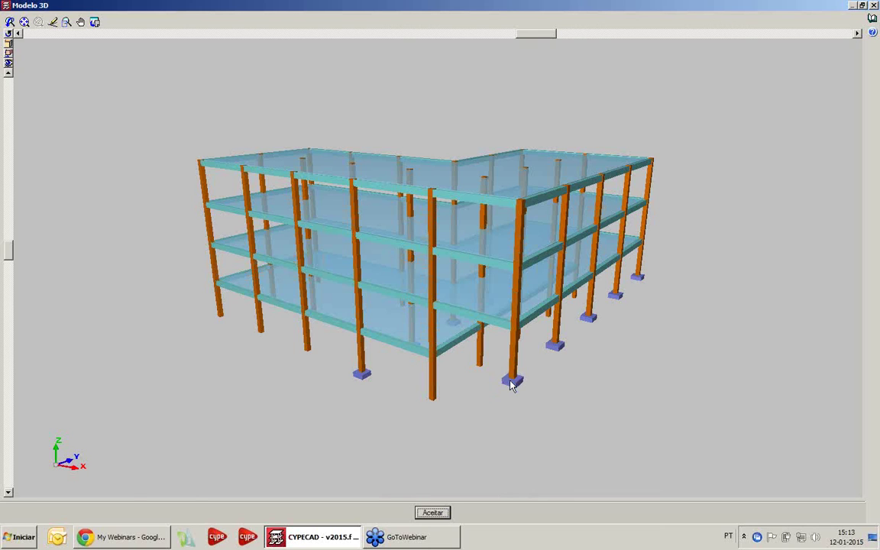
mouse_move(512, 382)
left_mouse_down()
mouse_move(593, 344)
mouse_move(470, 348)
left_mouse_up()
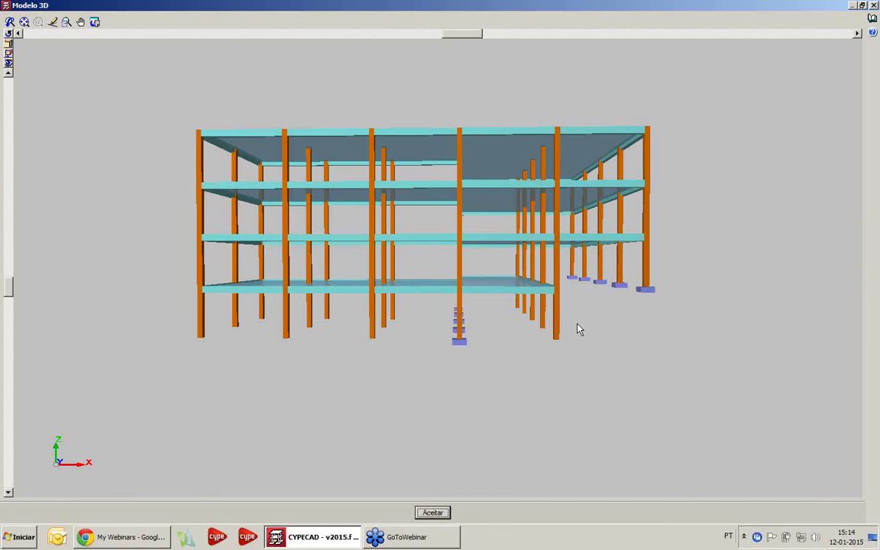
left_click(873, 5)
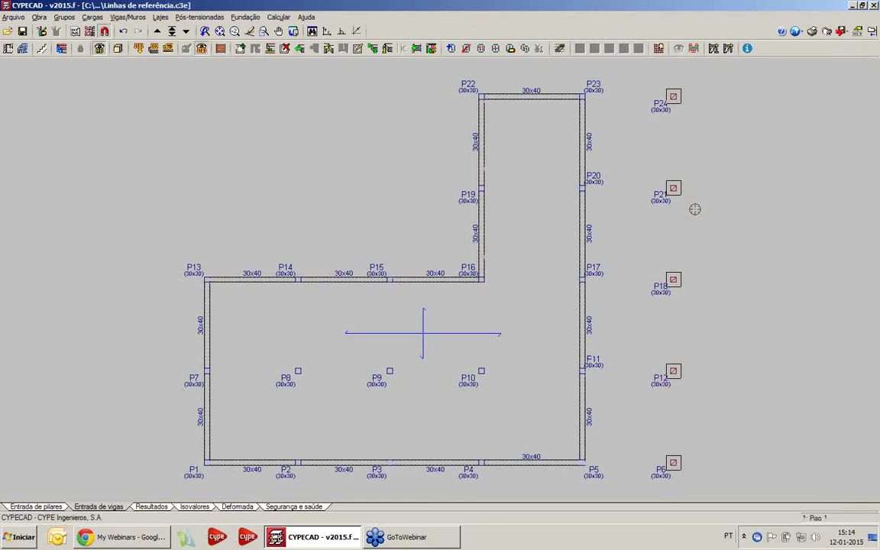
Return to the Fundação group and place single-column footings under columns P5, P11, P17, P20 and P23
left_click(171, 30)
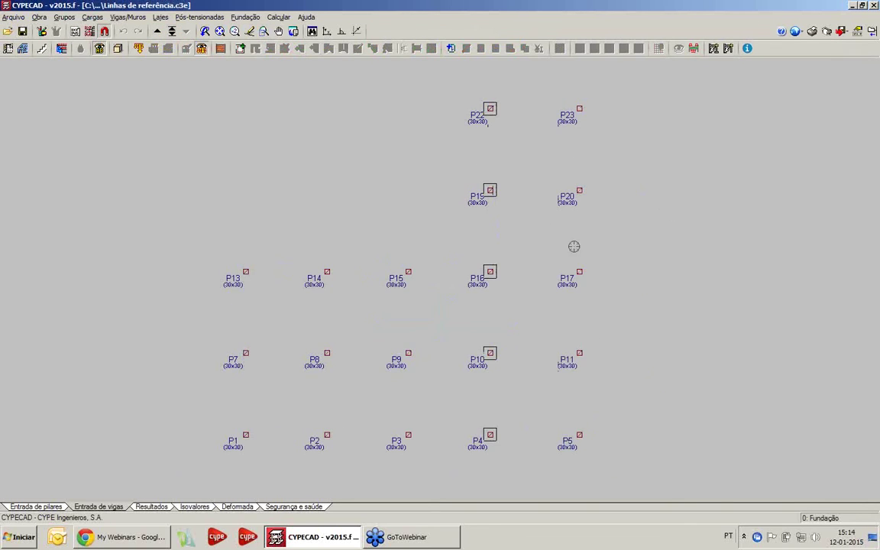
left_click(245, 16)
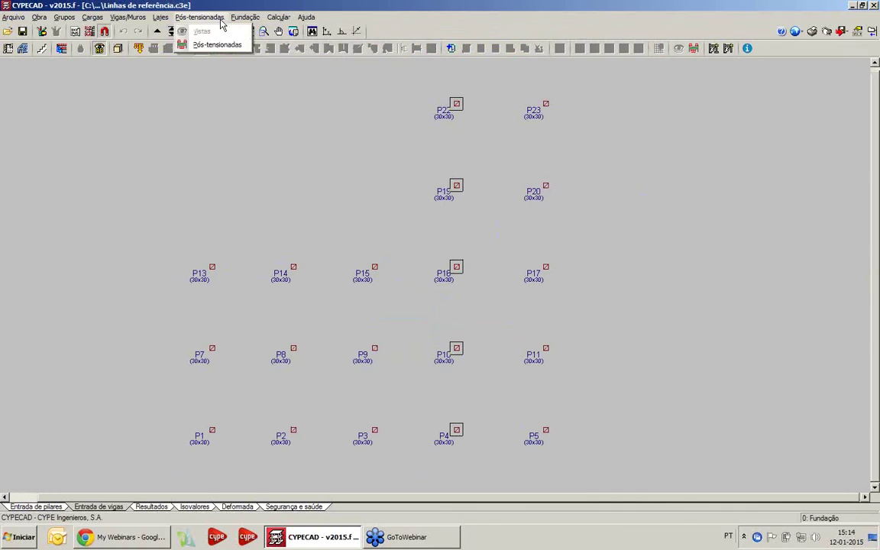
left_click(283, 44)
left_click(6, 75)
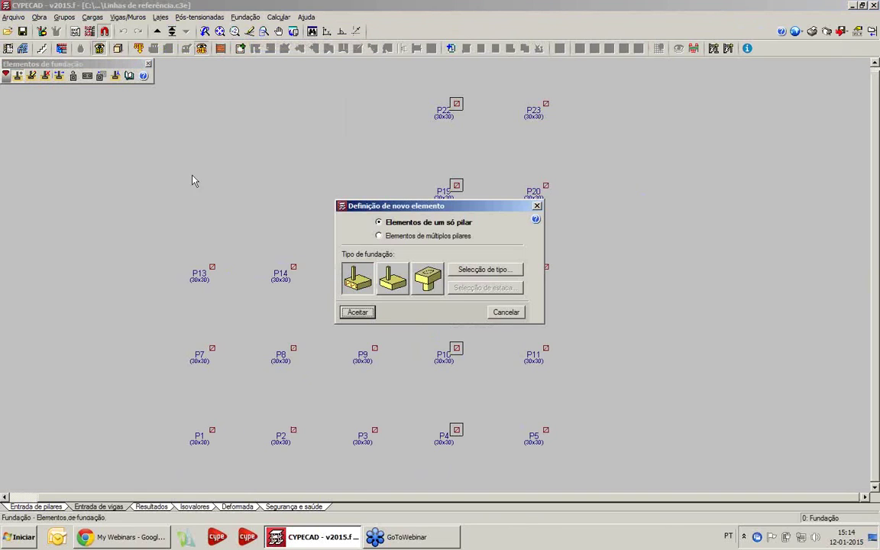
left_click(357, 313)
left_click(545, 430)
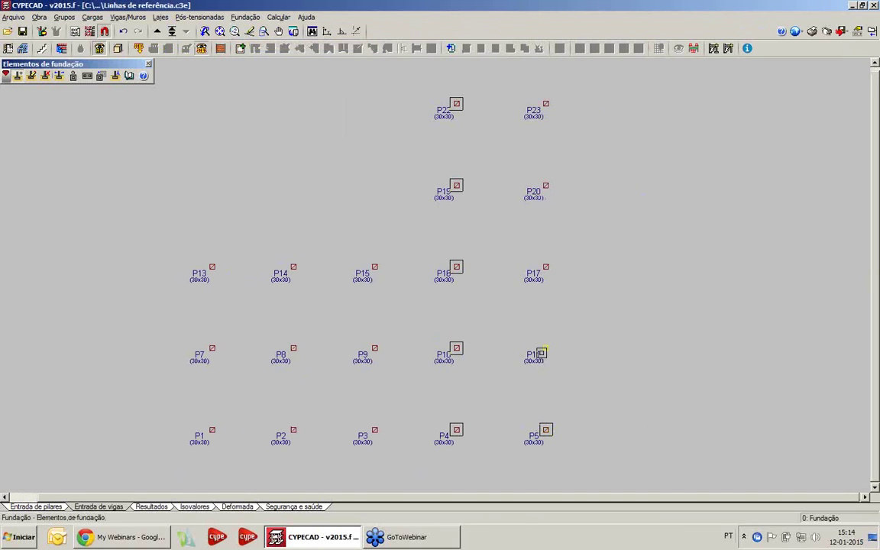
left_click(545, 348)
left_click(546, 269)
left_click(545, 187)
left_click(545, 103)
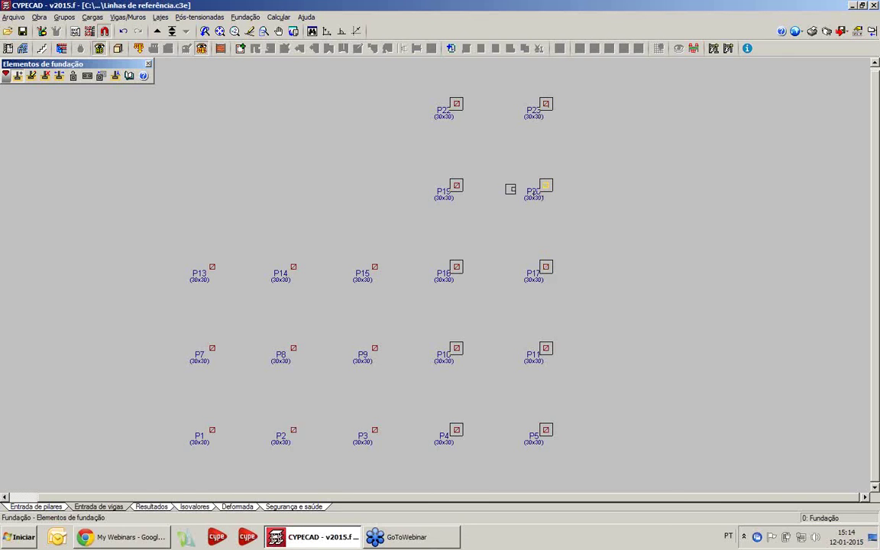
Inspect the footings along reference lines 4, 5 and 6 from several angles in the 3D model
left_click(117, 49)
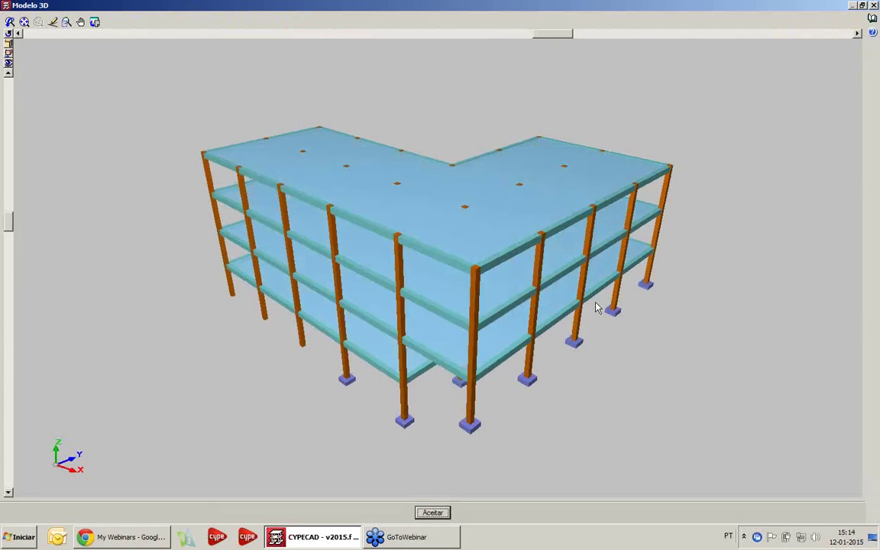
left_click_drag(597, 305, 551, 303)
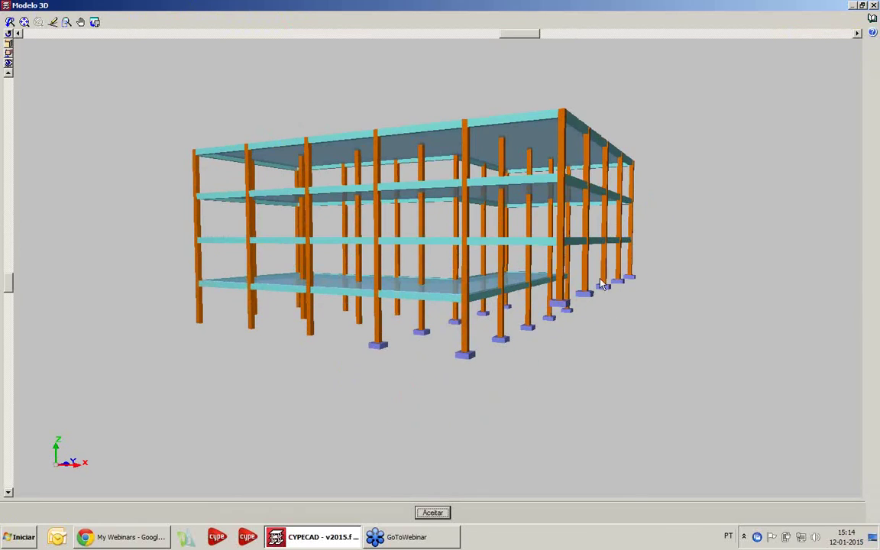
left_click_drag(540, 256, 588, 311)
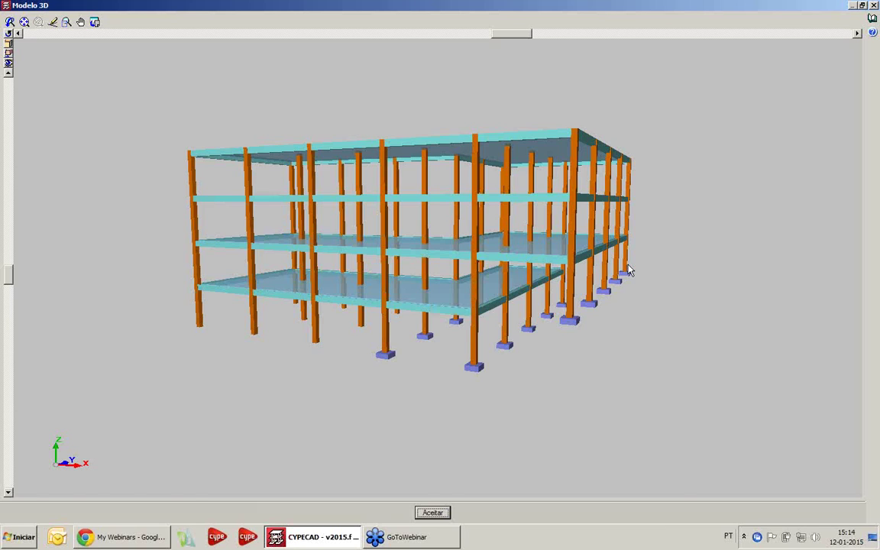
left_click_drag(752, 468, 807, 453)
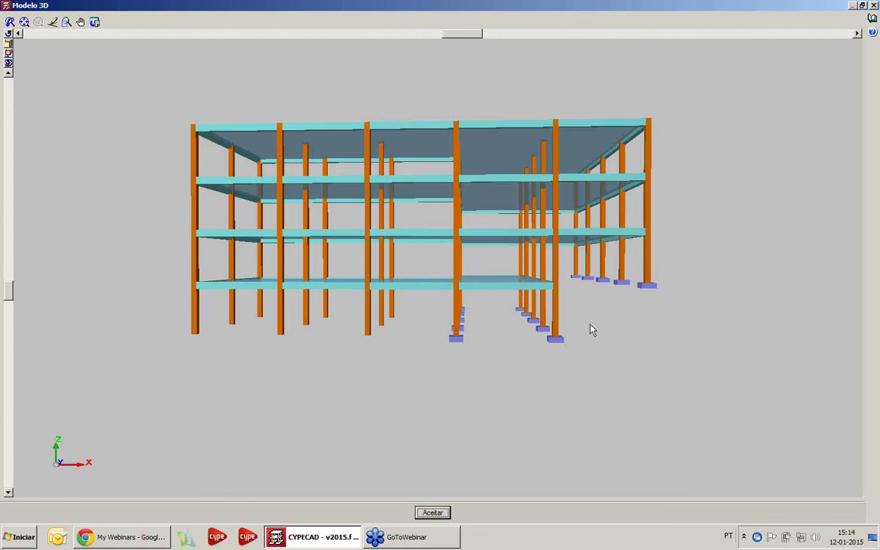
left_click_drag(591, 330, 560, 344)
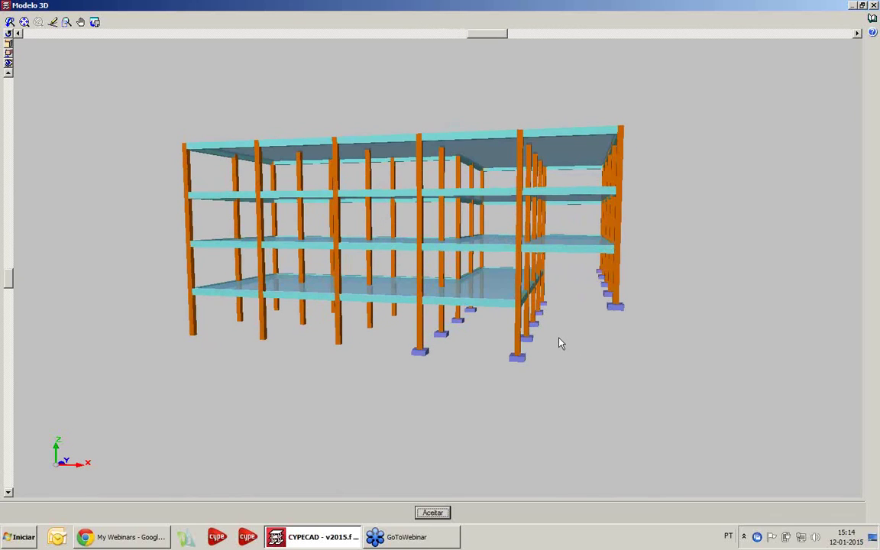